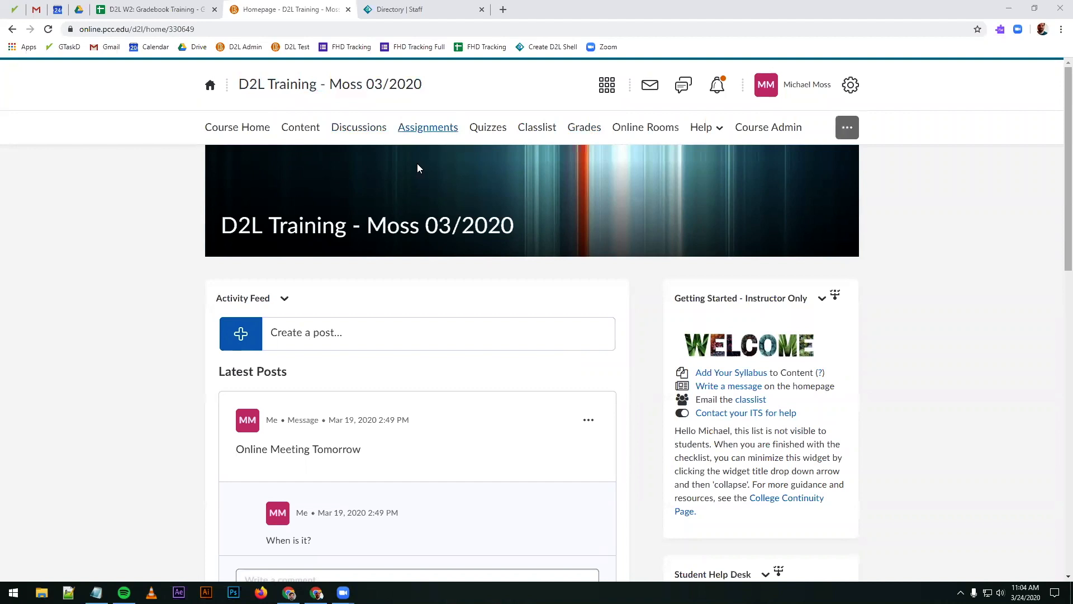
Step: Open the course's grades, review the current grade book settings and start the Grades Setup Wizard
left_click(585, 132)
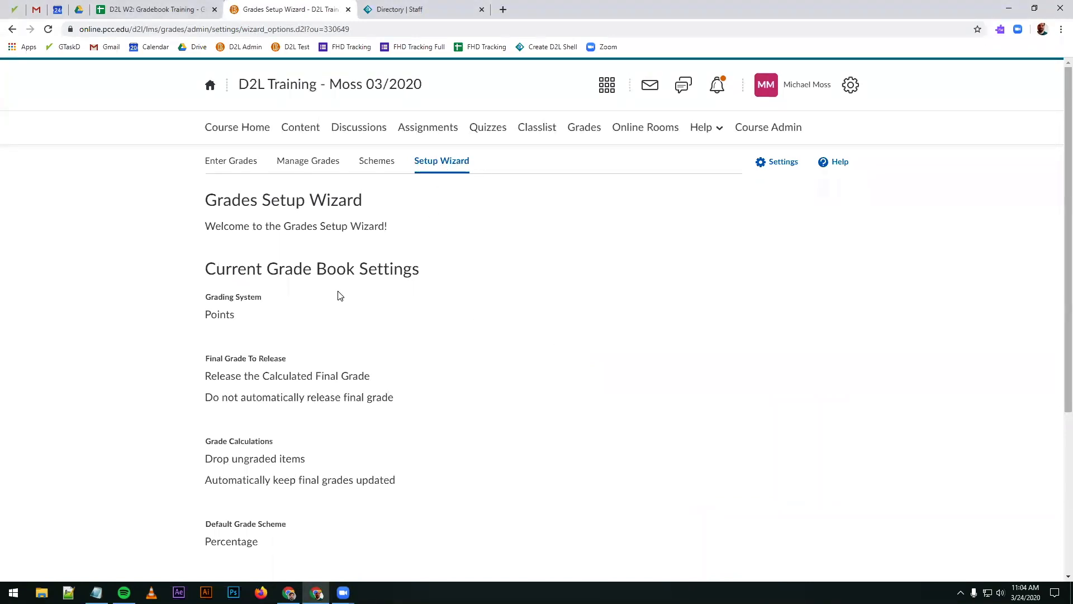
scroll(336, 295, "down", 4)
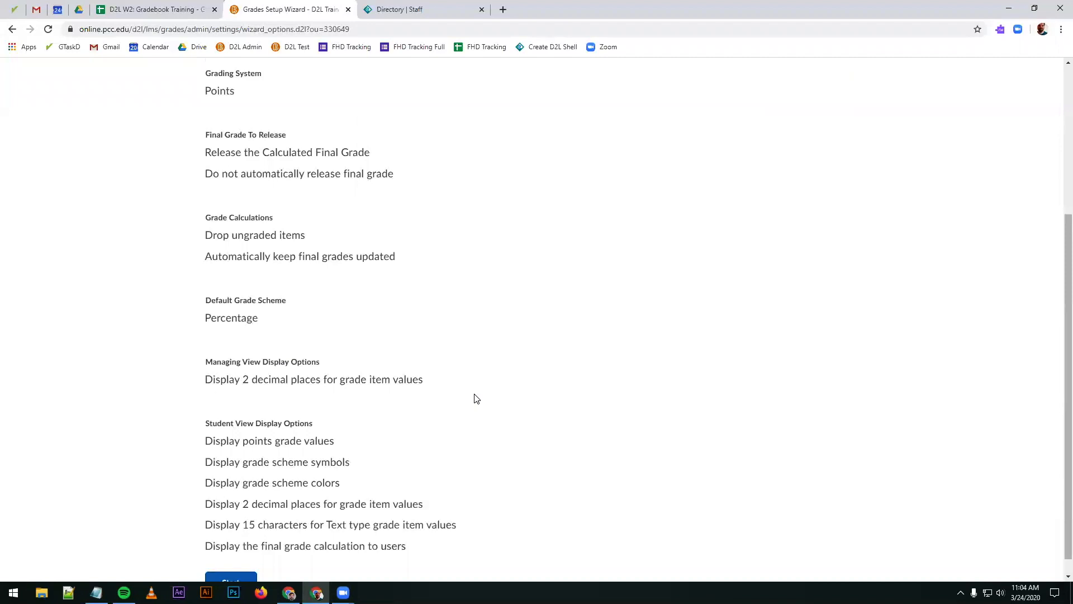
scroll(476, 398, "up", 3)
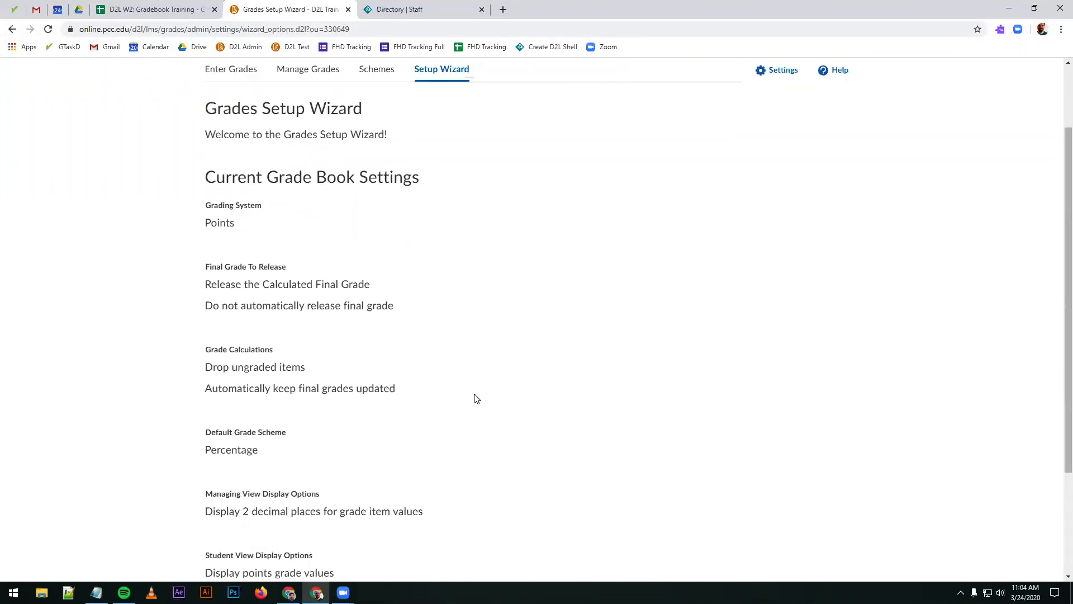
scroll(477, 398, "down", 3)
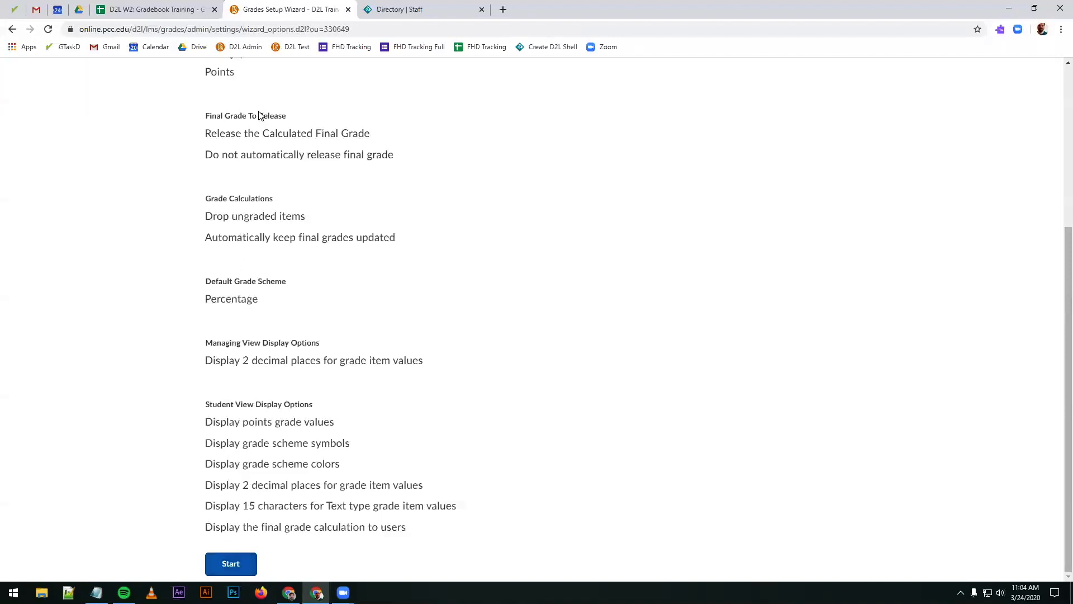
left_click(235, 563)
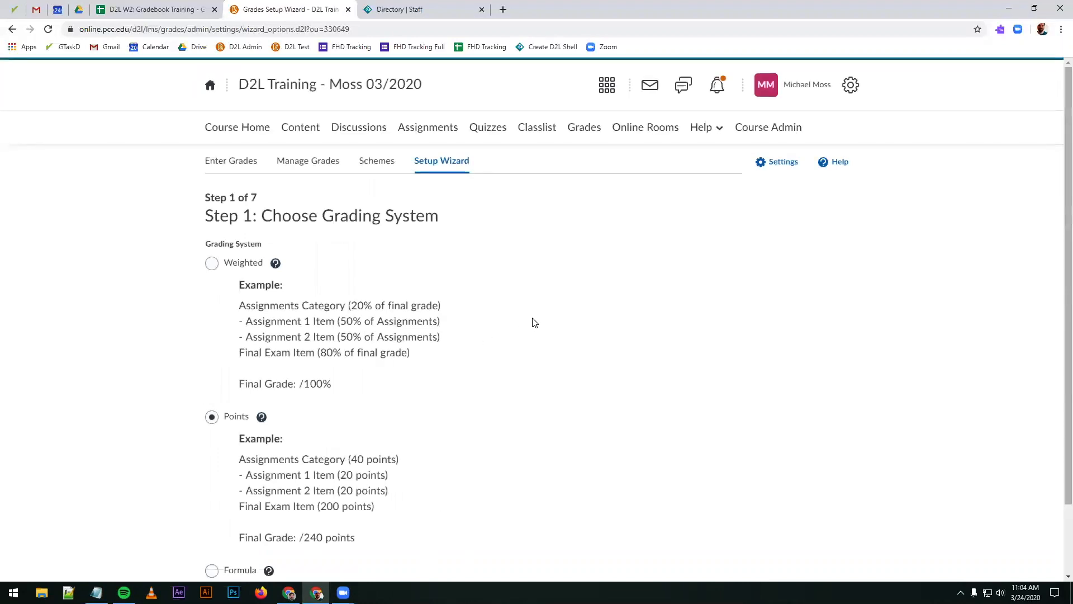
Step: Review the Weighted grading example, keep Points as the grading system and continue to the final grade release options
scroll(534, 323, "down", 2)
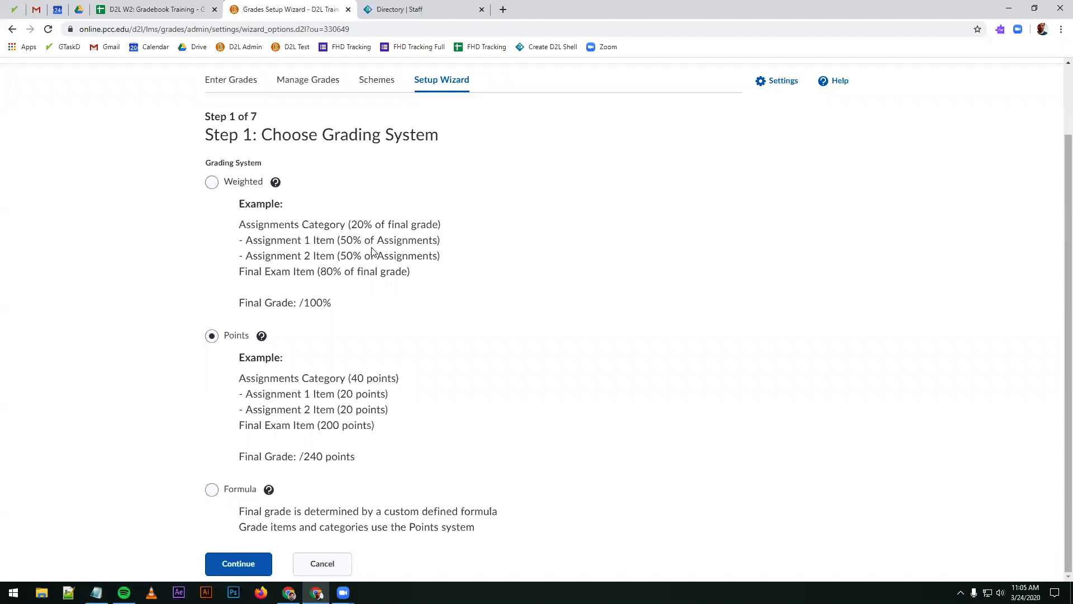
left_click_drag(253, 273, 383, 270)
left_click(384, 270)
left_click_drag(348, 224, 361, 226)
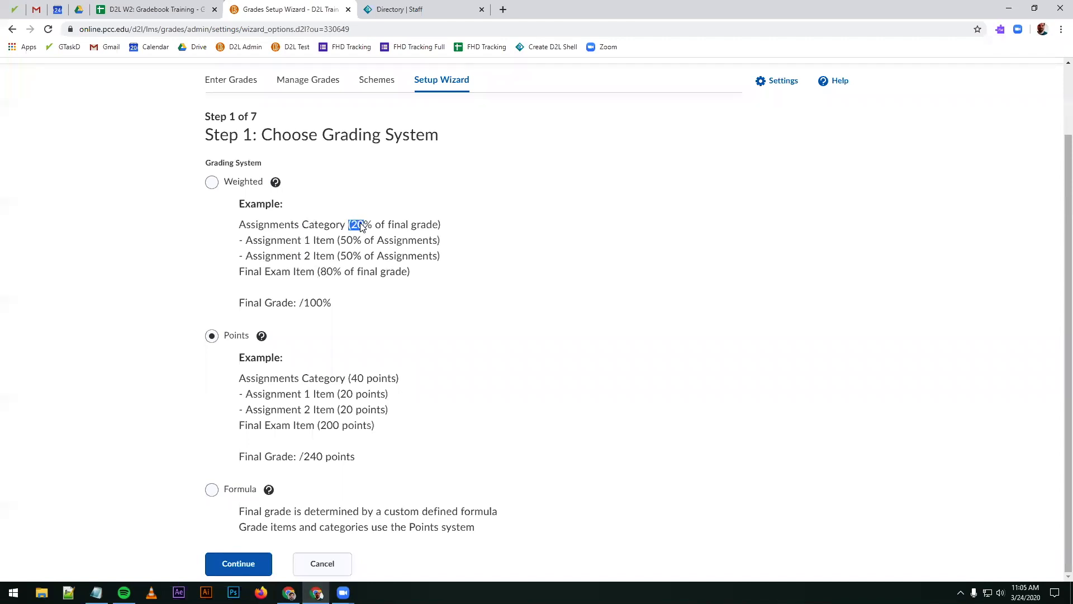
left_click(277, 246)
double_click(345, 240)
left_click_drag(363, 241, 363, 232)
left_click(363, 237)
left_click(223, 568)
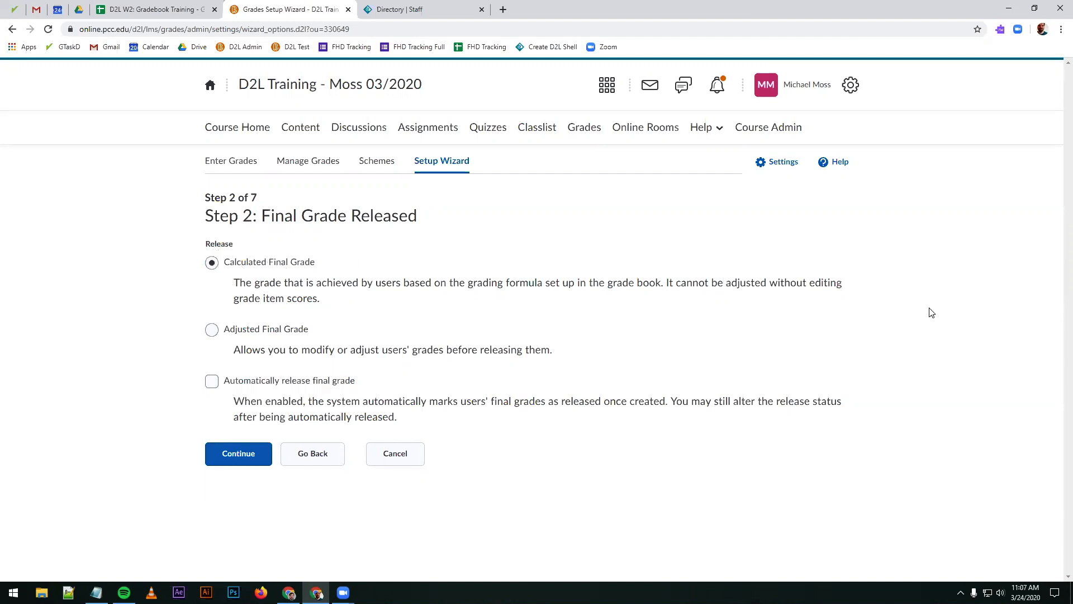
Step: Keep Calculated Final Grade as the released grade, enable automatic release of the final grade and continue
key("alt+Tab")
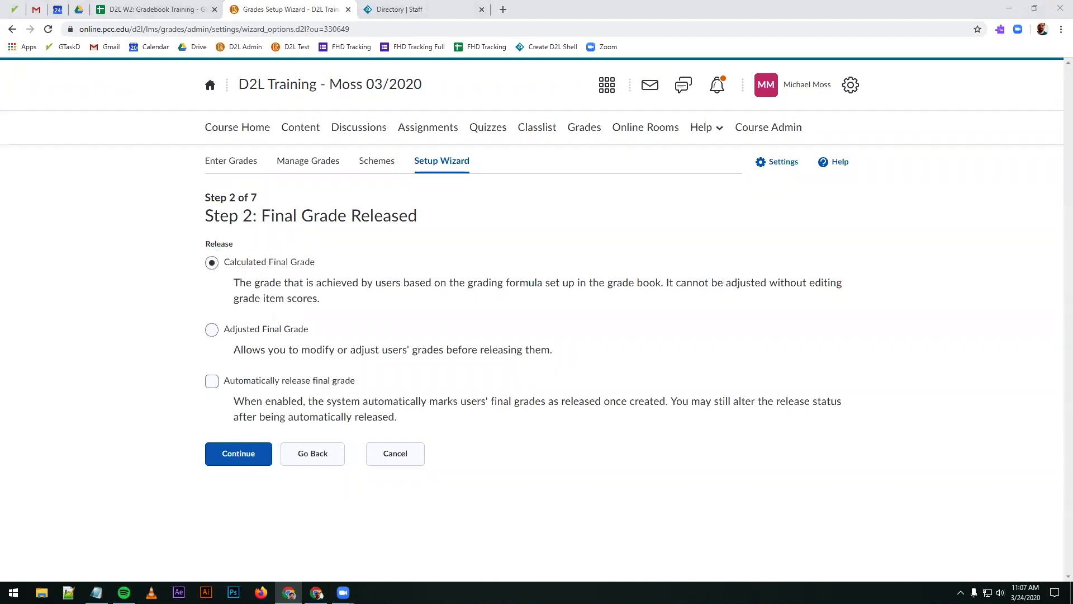
left_click(317, 594)
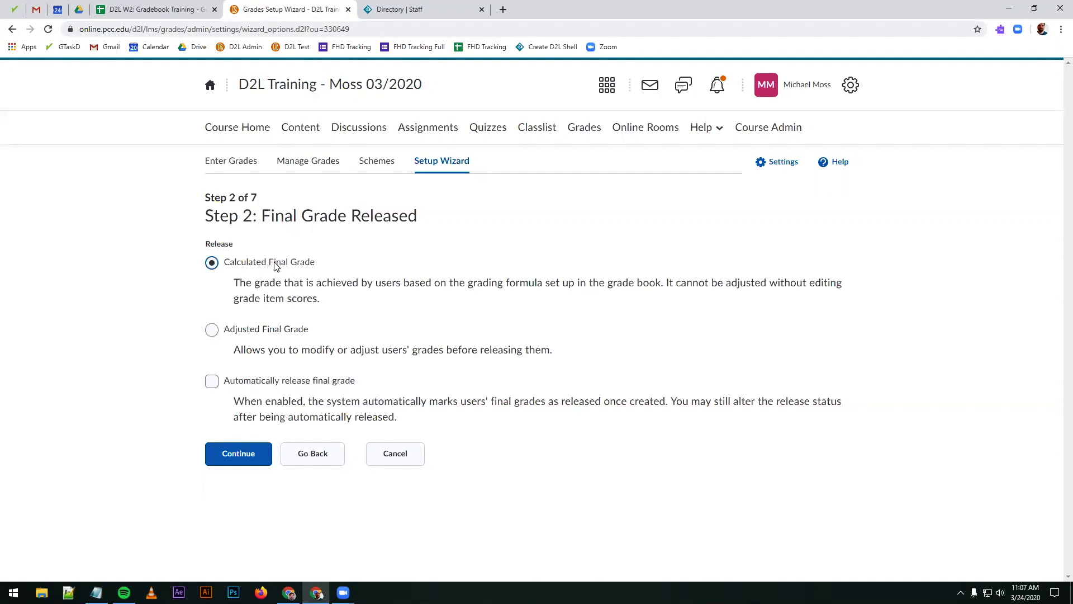
left_click(212, 382)
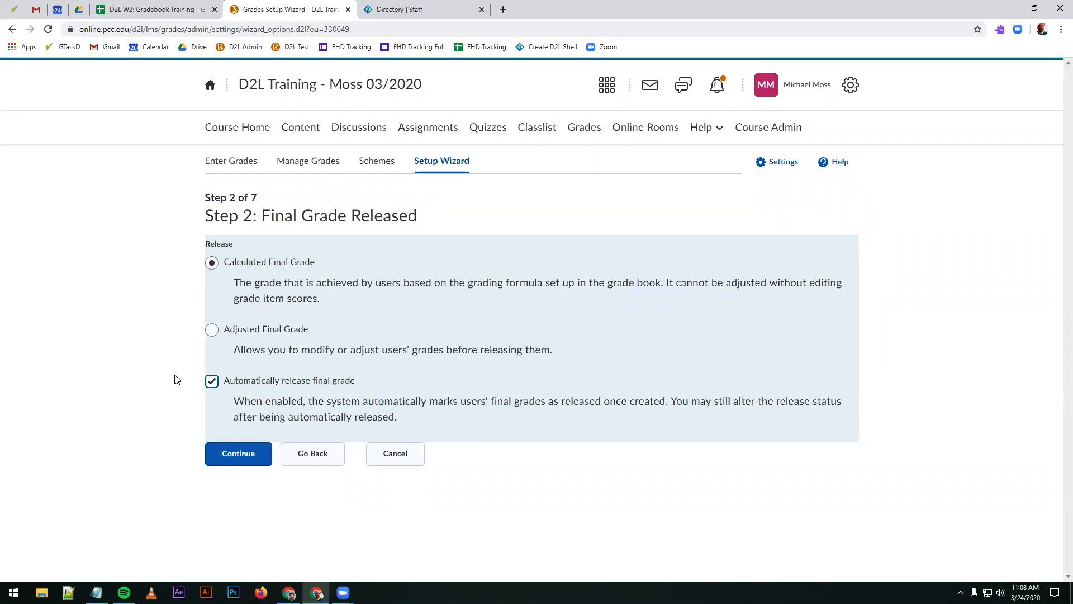
left_click(223, 462)
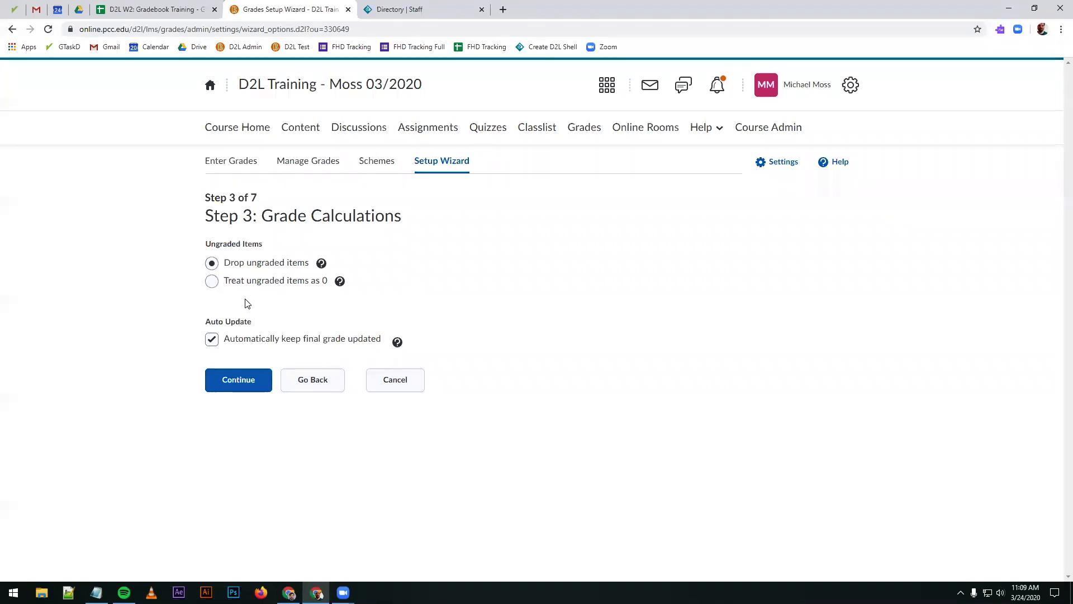
Step: Accept the grade calculations with ungraded items dropped and final grades auto-updated, and accept Percentage as the default grade scheme
left_click(226, 383)
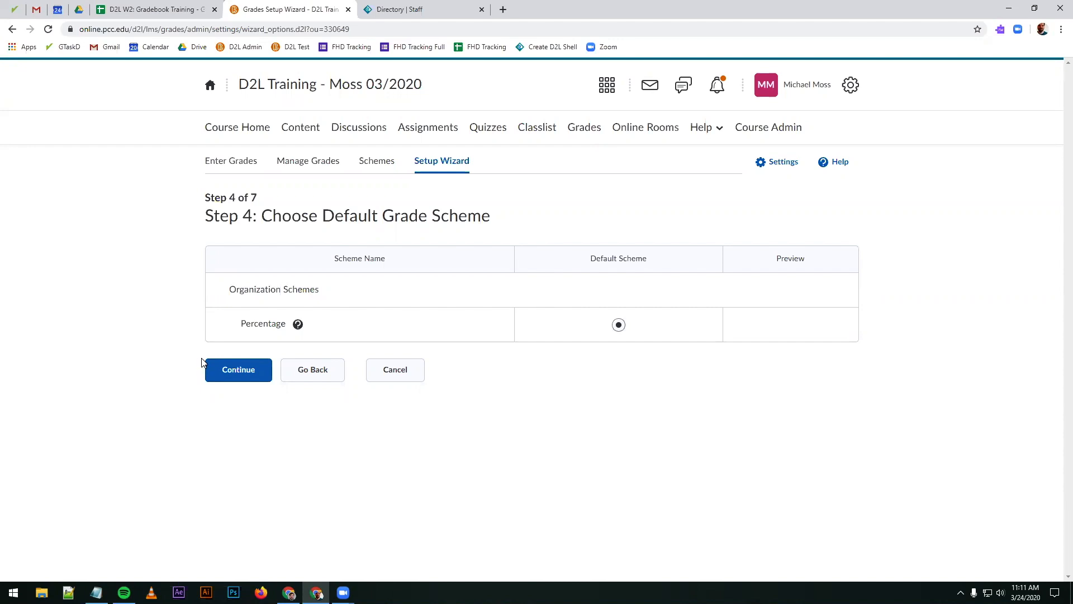
left_click(223, 371)
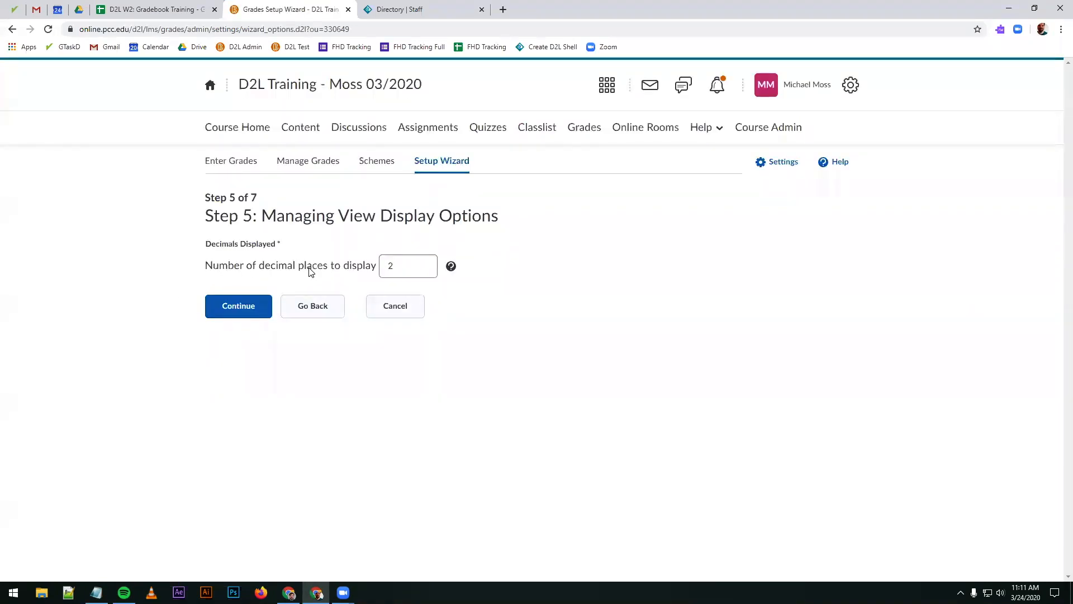
Step: Keep 2 decimal places for the managing view display and continue to the student view options
left_click(415, 267)
left_click(325, 270)
left_click_drag(431, 218, 285, 233)
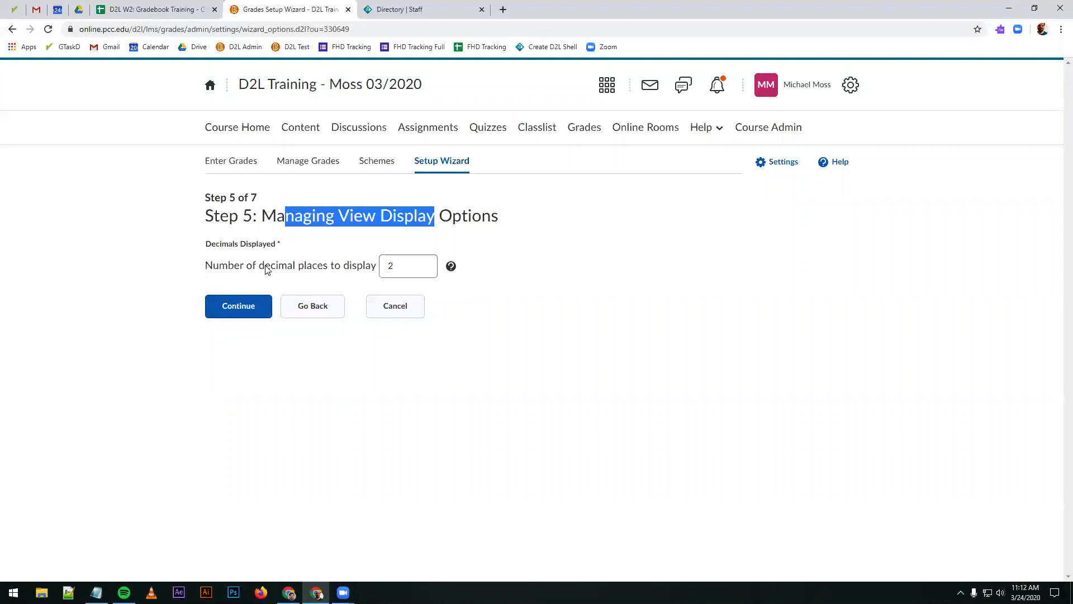
left_click(238, 312)
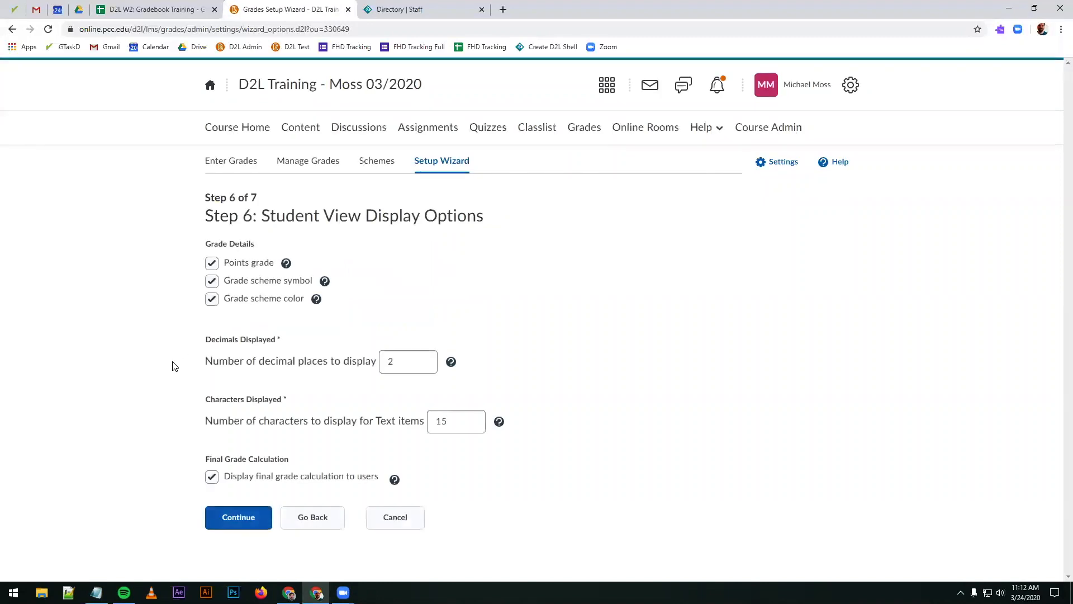
Step: Review the student view settings for decimal places, text item characters and display of the final grade calculation
left_click_drag(206, 361, 378, 359)
left_click(325, 359)
left_click(393, 360)
left_click_drag(400, 362, 378, 369)
left_click(413, 362)
left_click(289, 420)
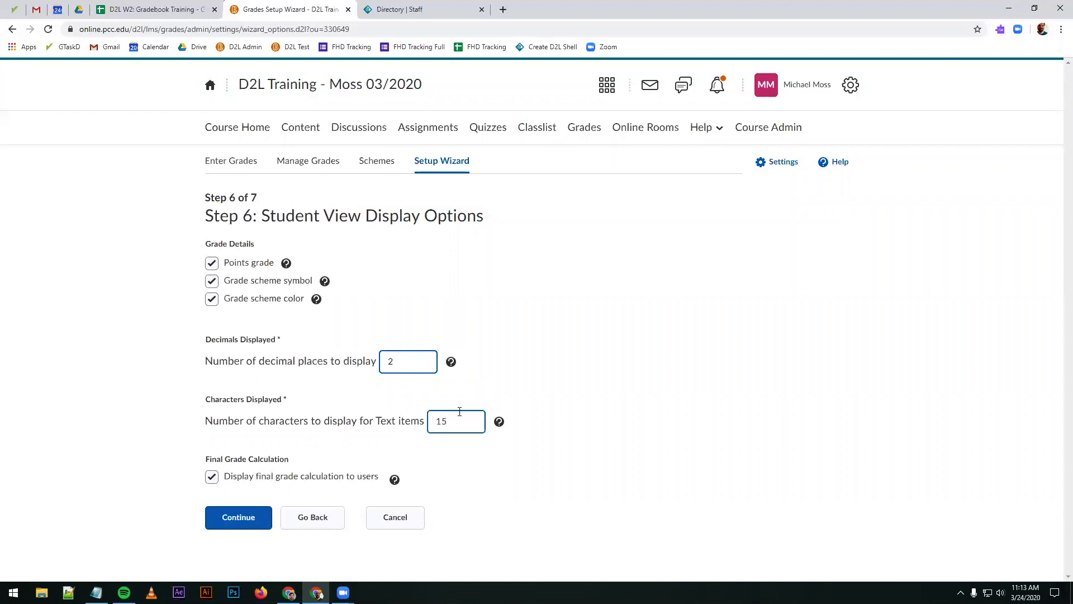
left_click(342, 420)
left_click(453, 422)
left_click(211, 477)
Step: Accept the student view display options and finish the wizard to save the grade book settings
left_click(238, 510)
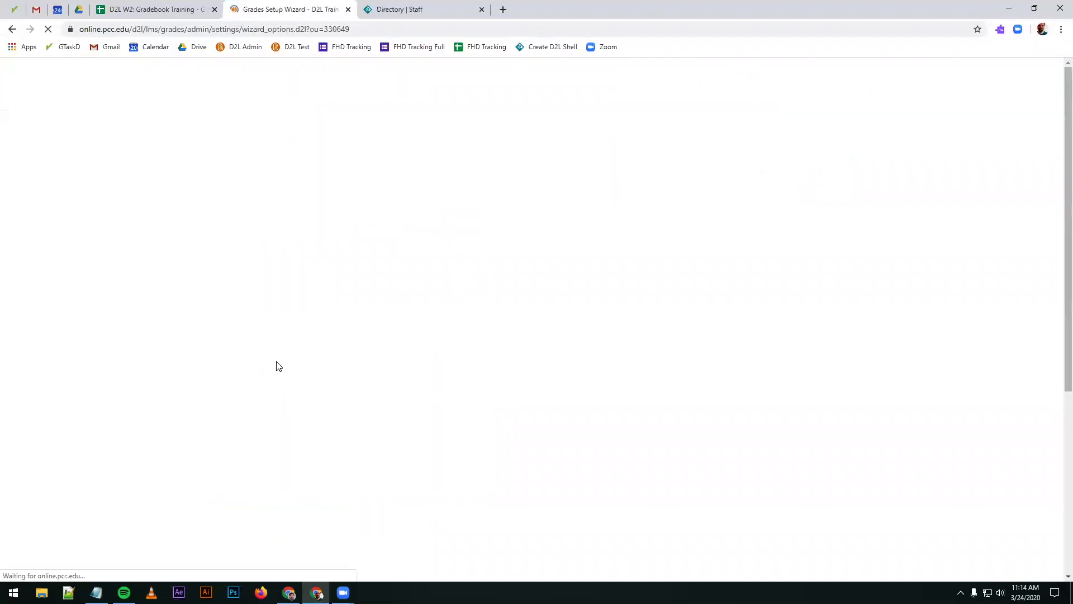
scroll(252, 293, "down", 4)
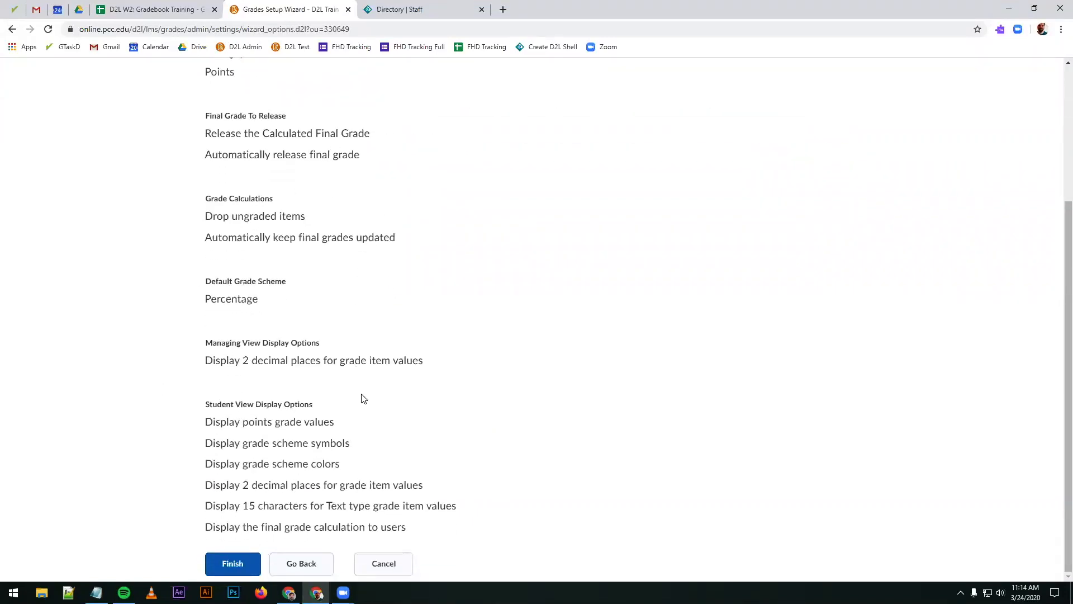
left_click(229, 565)
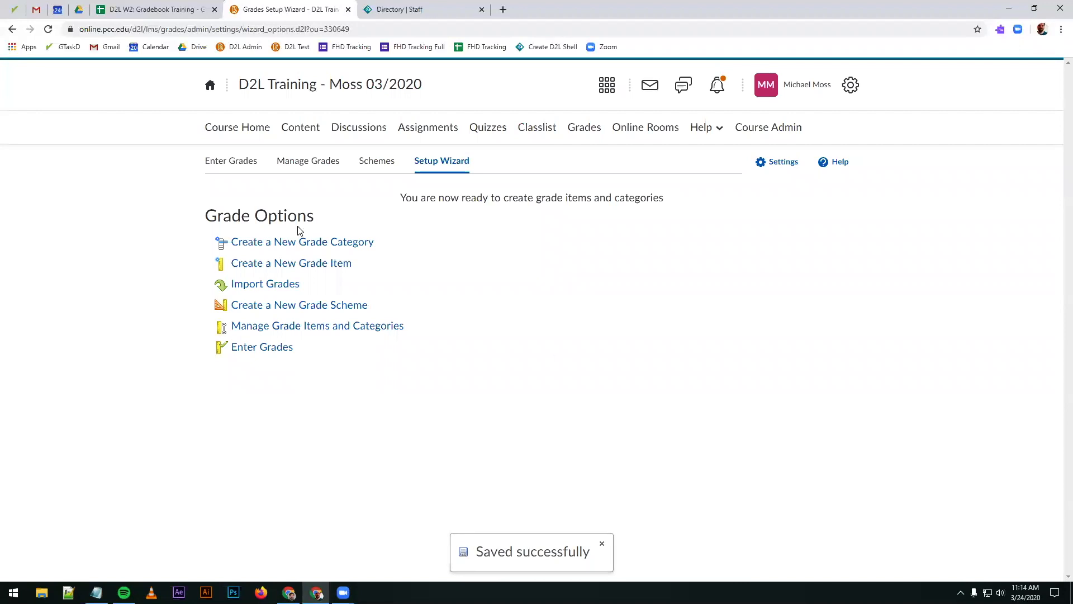
Step: Look over the student list and final grade columns in Enter Grades, and open the Manage Grades page
left_click(230, 170)
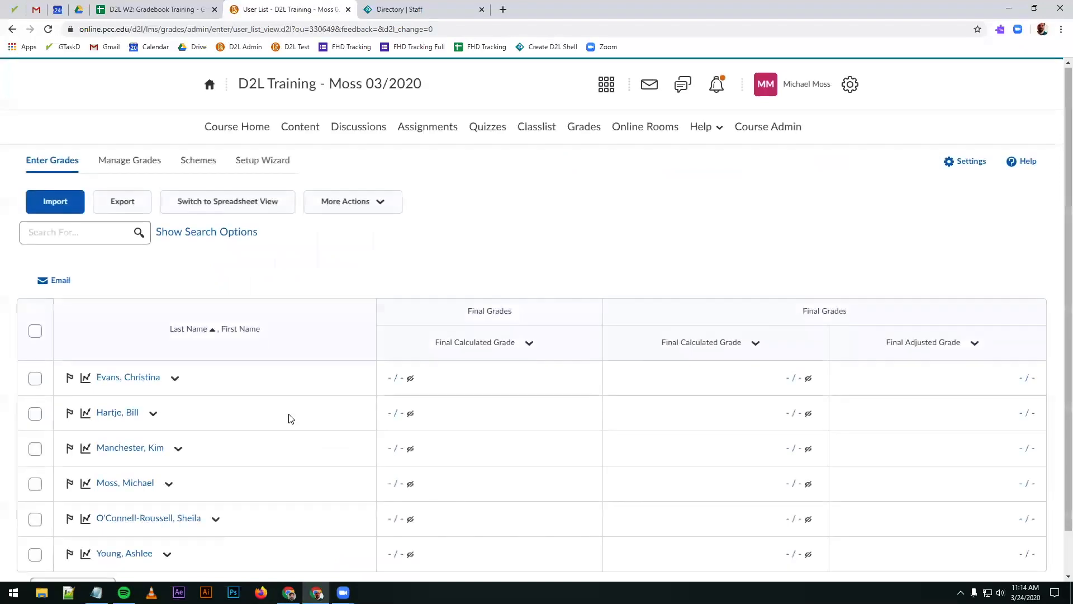
scroll(287, 417, "down", 1)
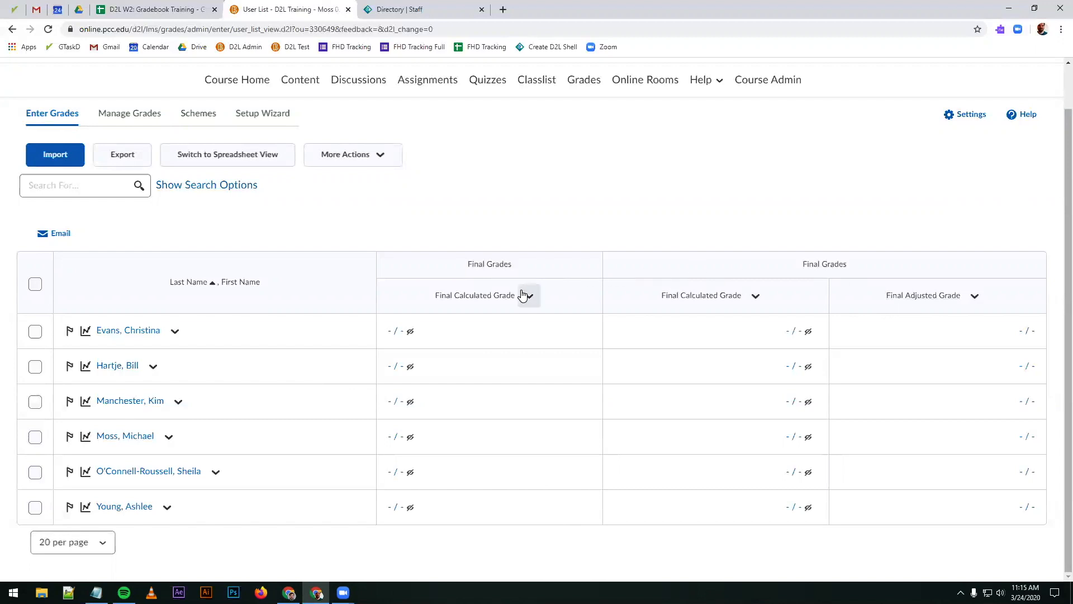
left_click(116, 116)
left_click(115, 116)
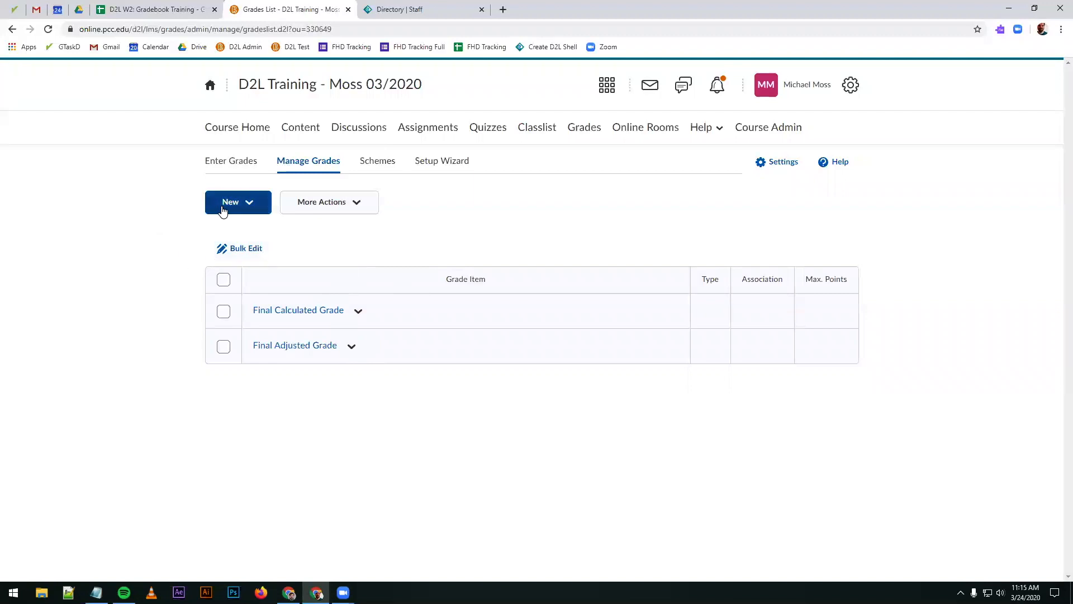
Step: Start a new grade category and name it Assignments
left_click(242, 210)
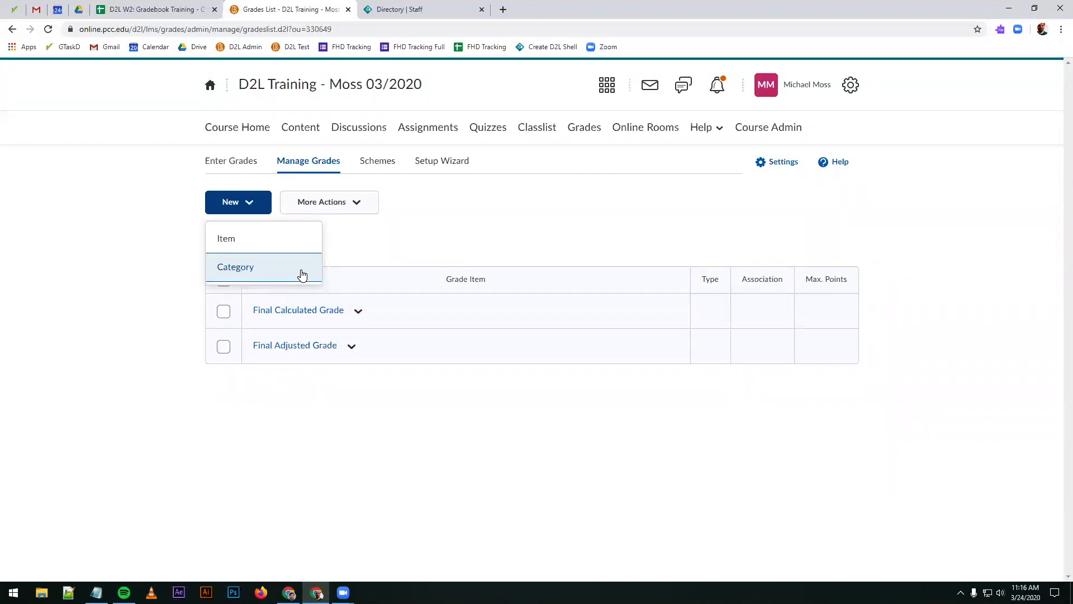
left_click(255, 272)
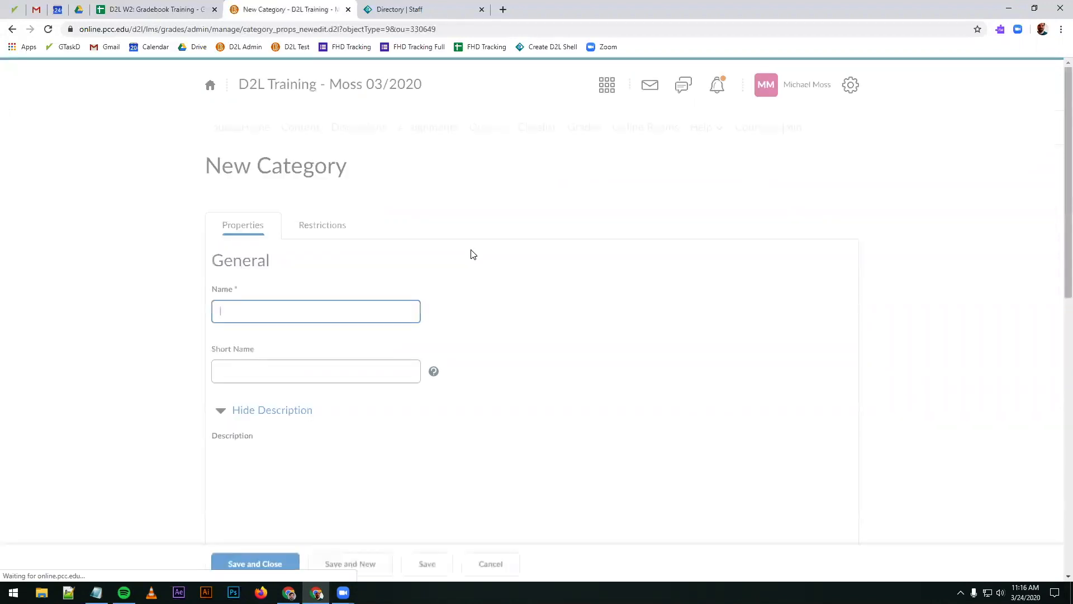
type("Assignments")
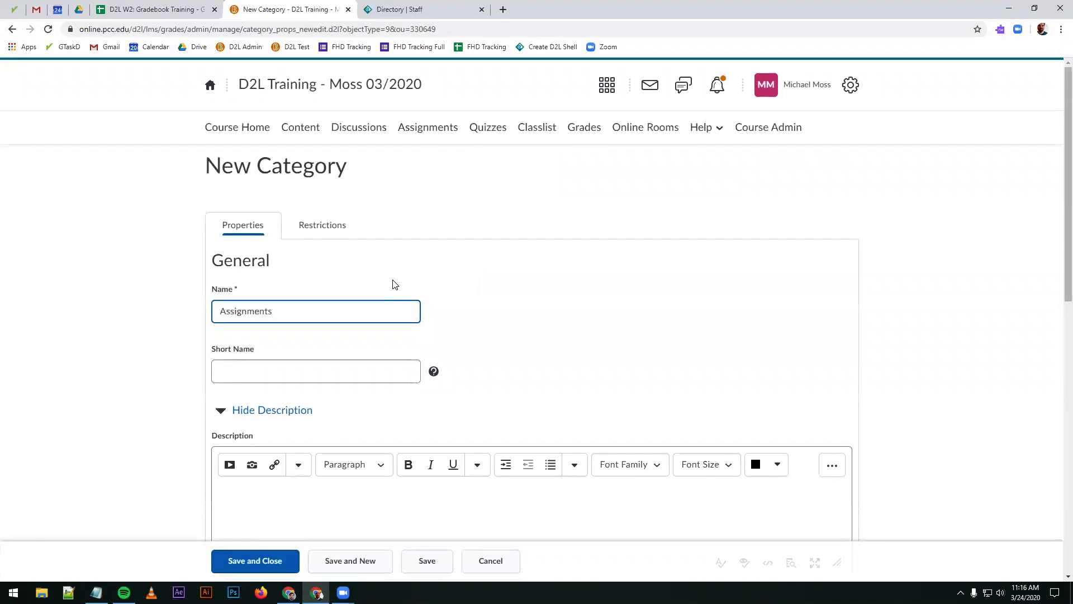
Step: Examine the new category's short name, description, grading and distribution options
left_click(329, 379)
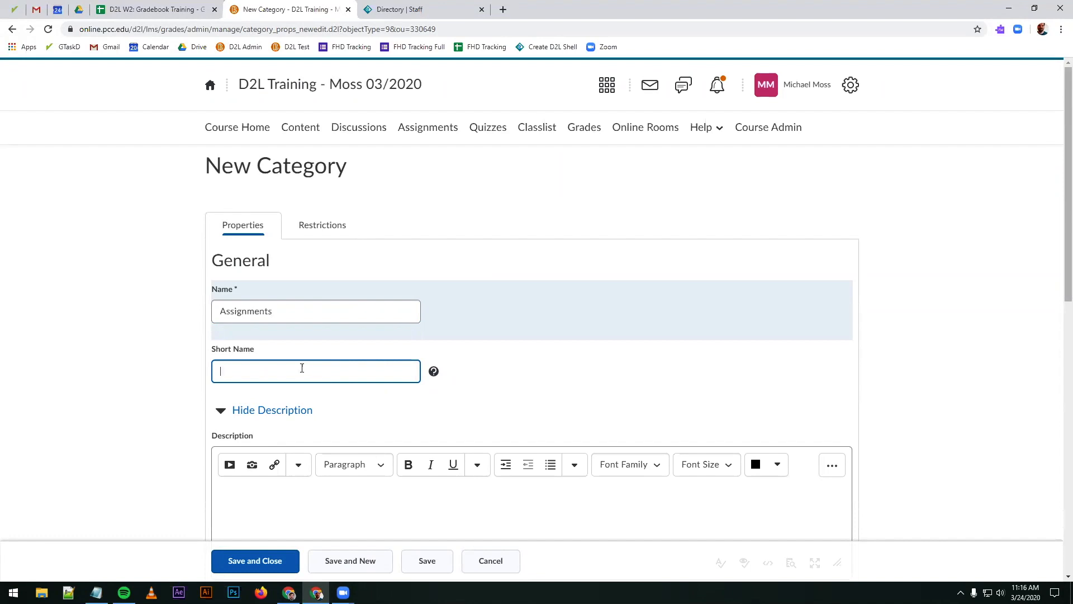
scroll(488, 301, "down", 2)
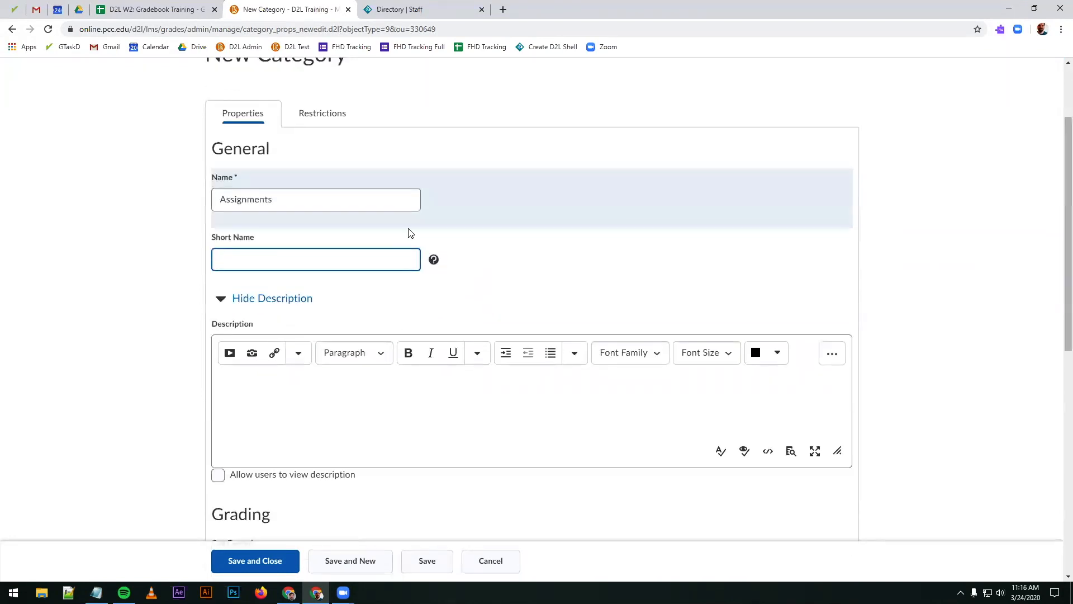
left_click(373, 431)
scroll(342, 394, "down", 1)
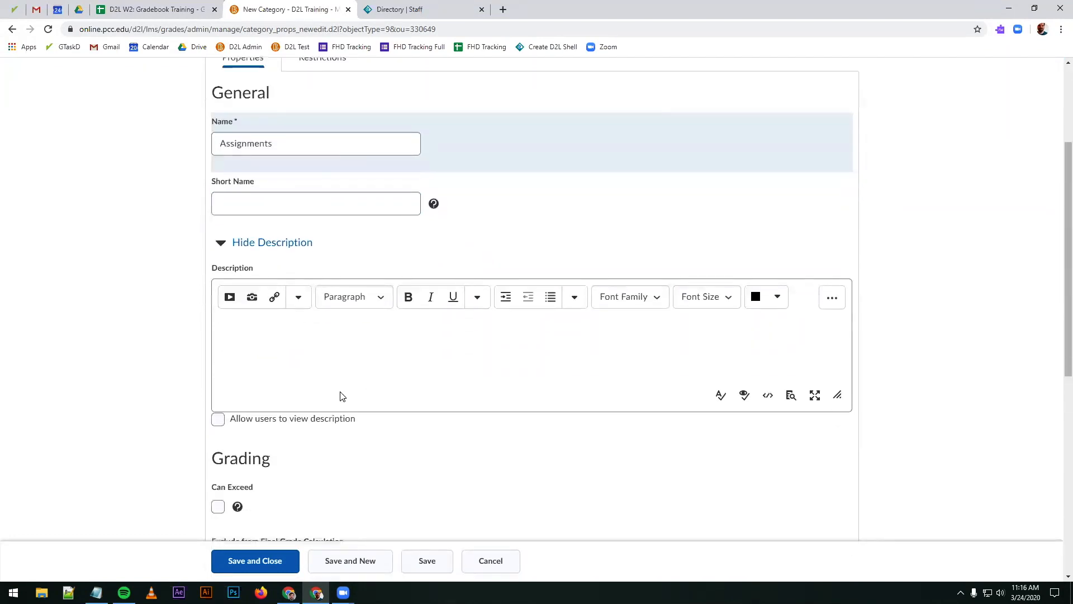
left_click(246, 147)
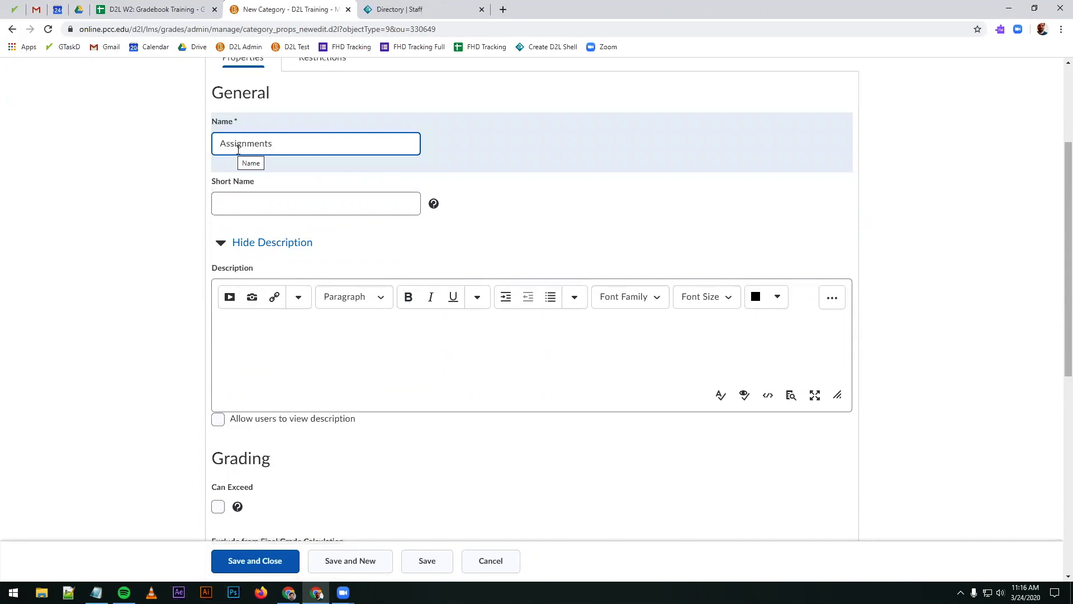
scroll(158, 396, "down", 1)
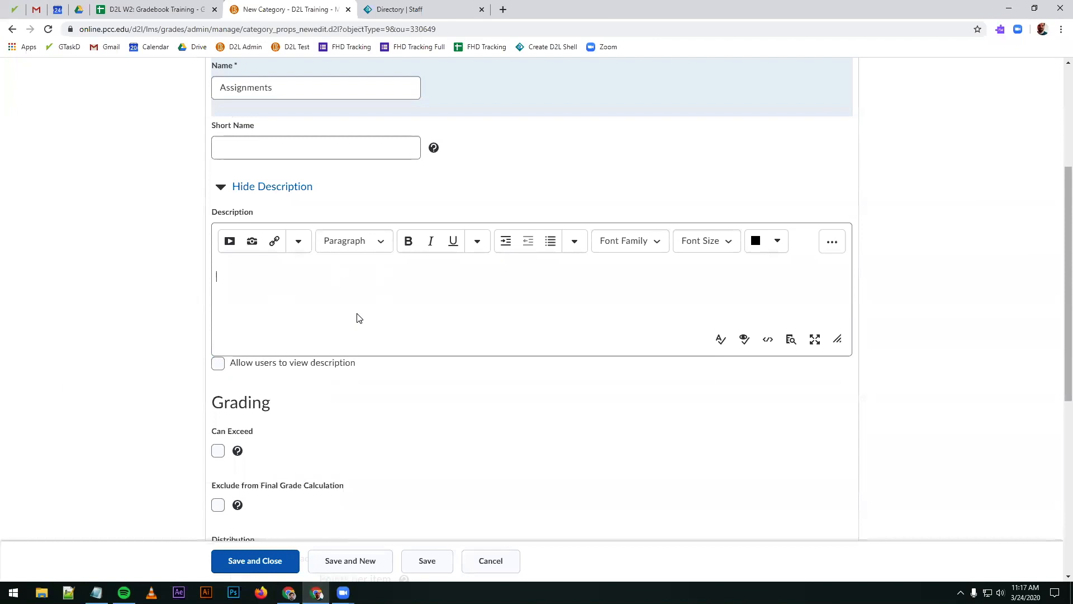
scroll(359, 421, "down", 3)
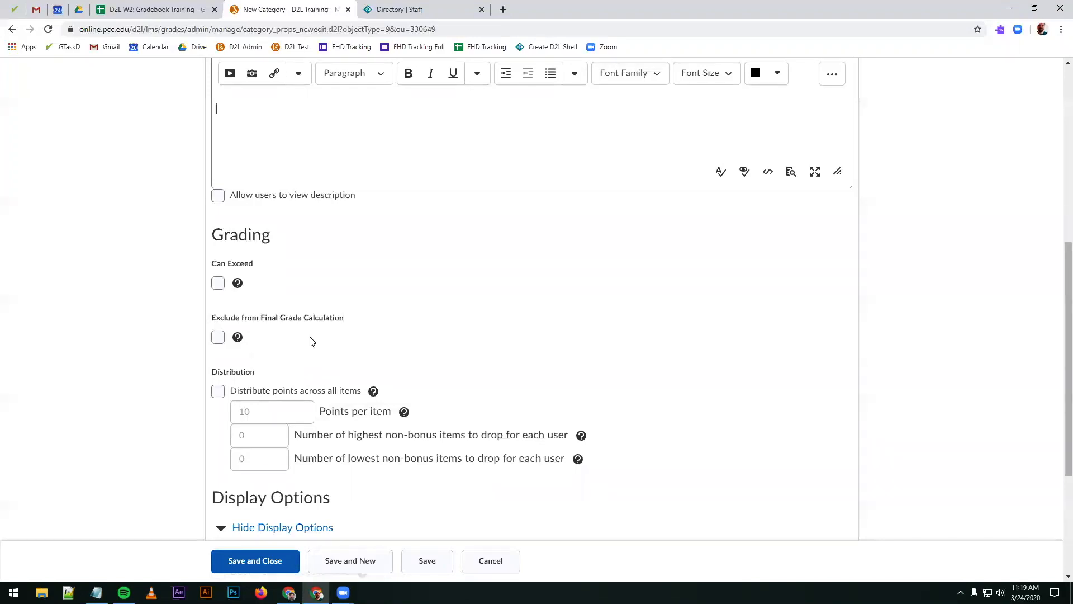
scroll(312, 341, "down", 2)
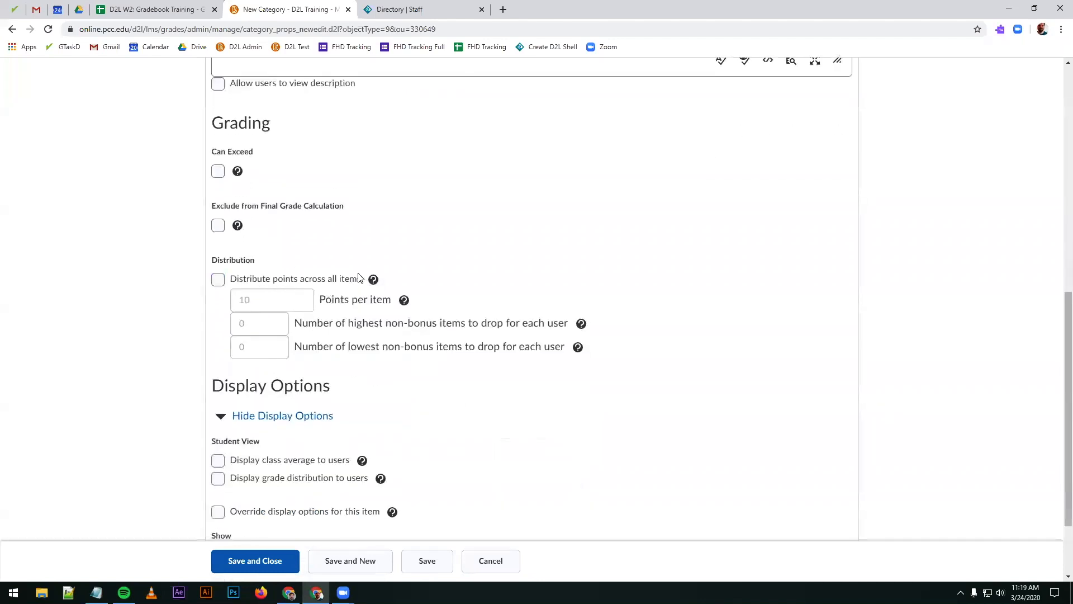
Step: Enable distributing points across all items in the Assignments category, keeping 10 points per item
left_click(296, 281)
left_click_drag(253, 306, 238, 306)
left_click(281, 305)
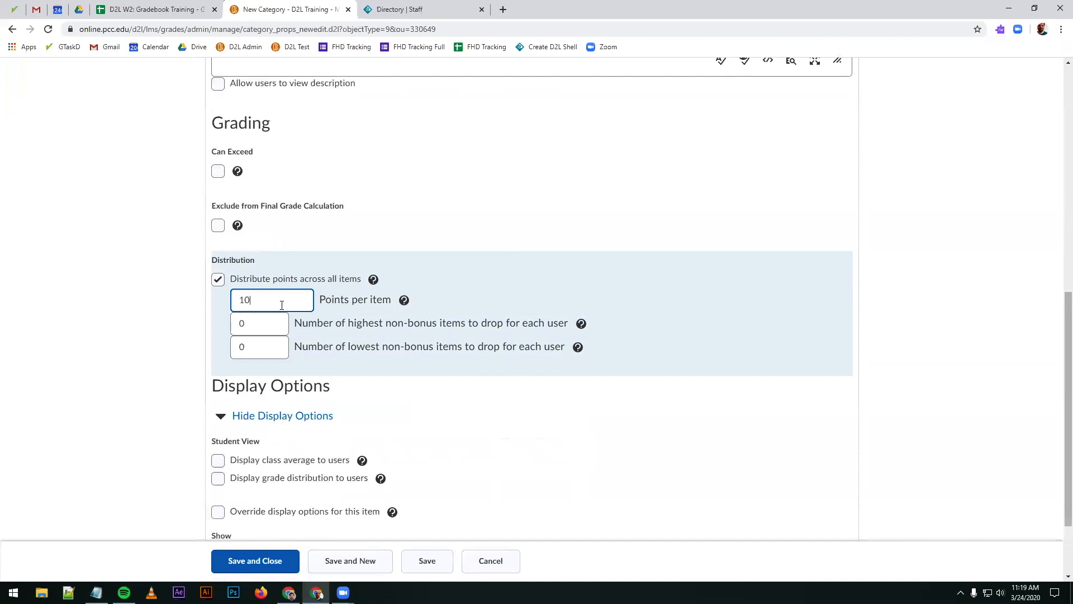
scroll(283, 304, "up", 8)
left_click(323, 254)
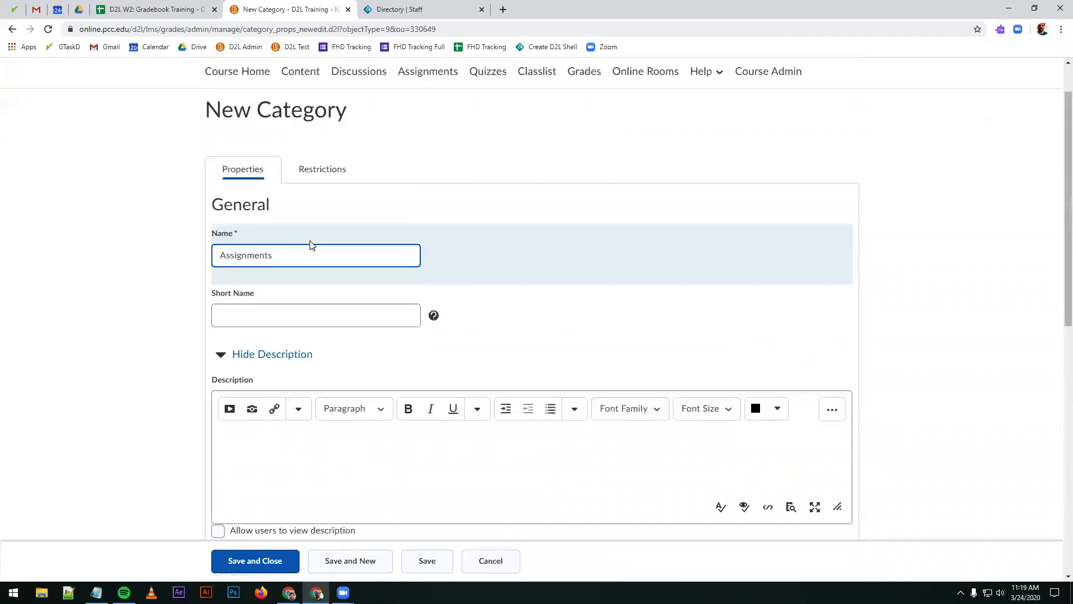
left_click_drag(274, 259, 230, 259)
scroll(312, 304, "down", 7)
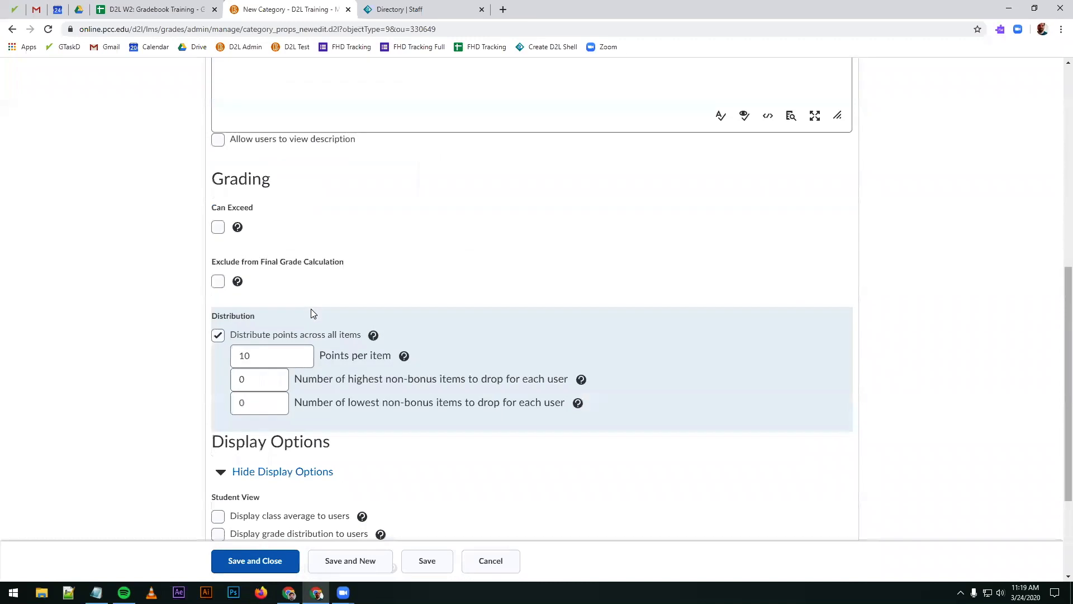
Step: Review the points per item distribution setting together with the category's name
left_click(283, 349)
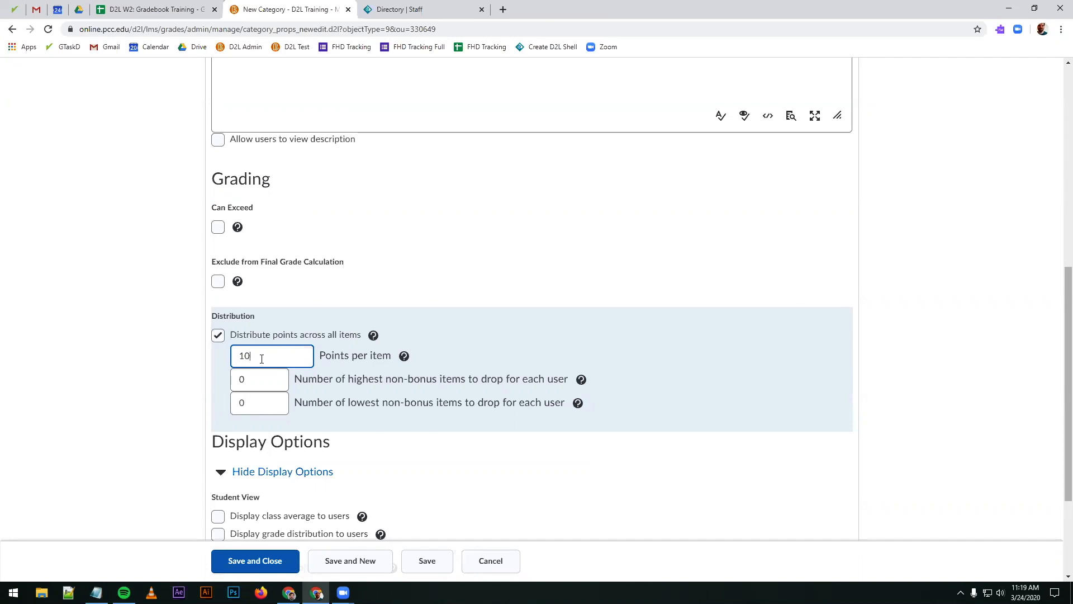
left_click_drag(297, 355, 151, 353)
scroll(263, 335, "up", 5)
left_click(271, 146)
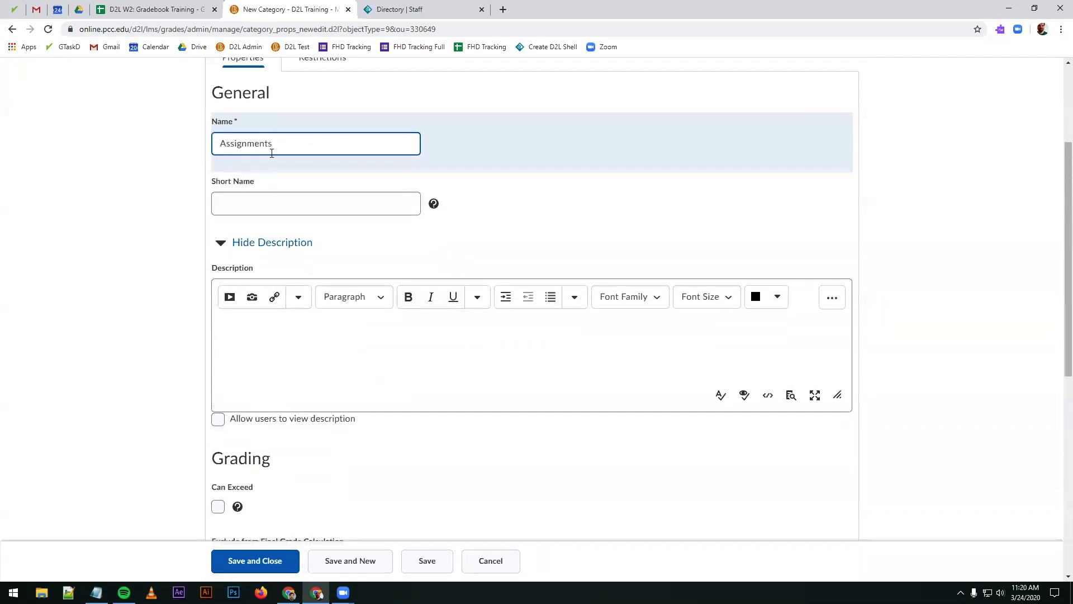
scroll(302, 408, "down", 5)
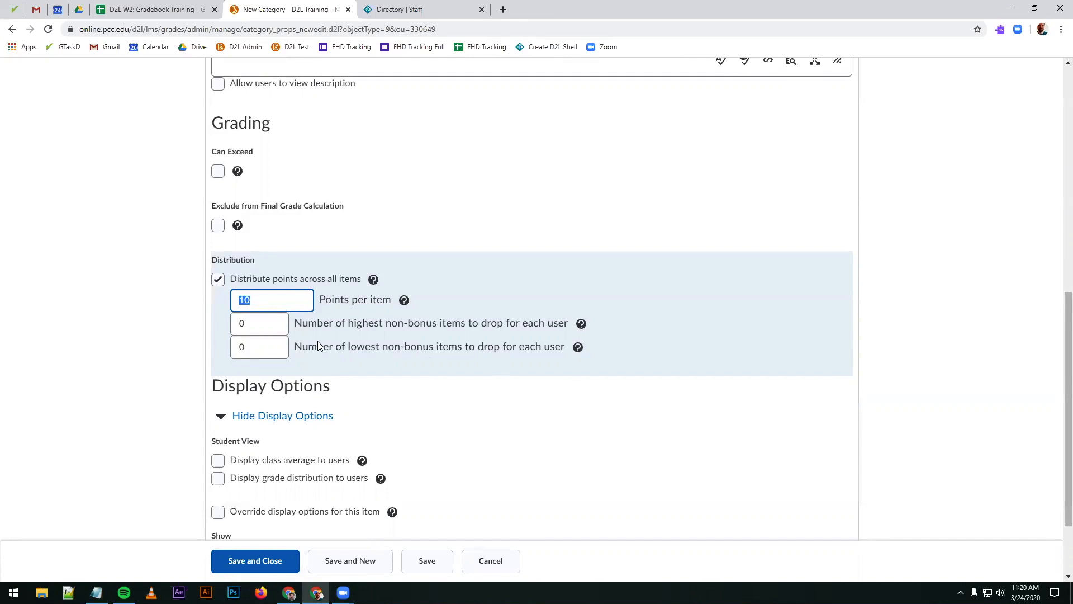
Step: Try dropping the 2 lowest non-bonus items for each user, and set that number back to 0
left_click(274, 343)
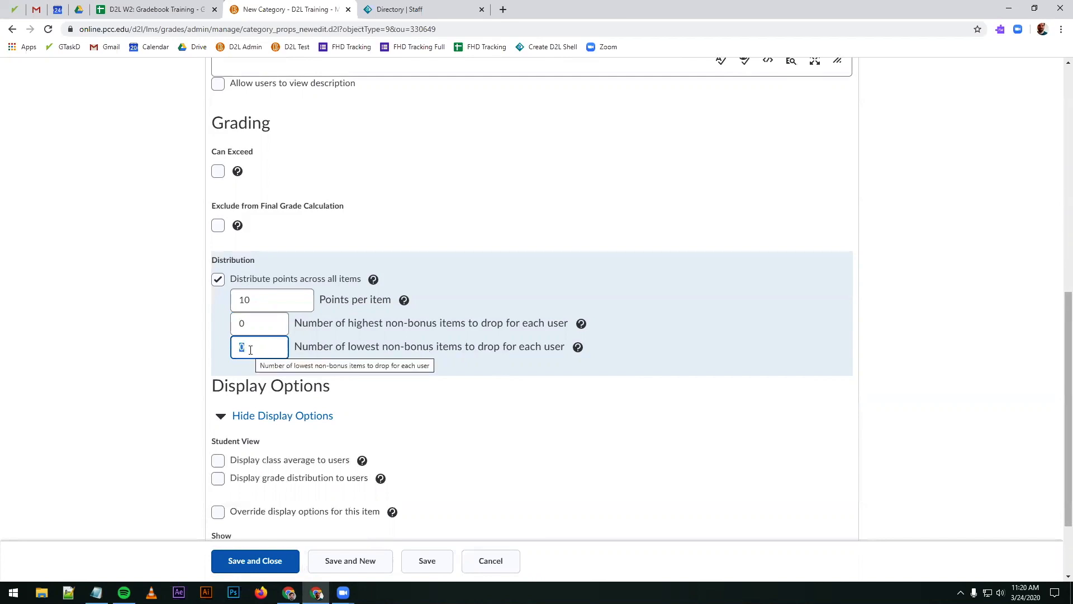
type("2")
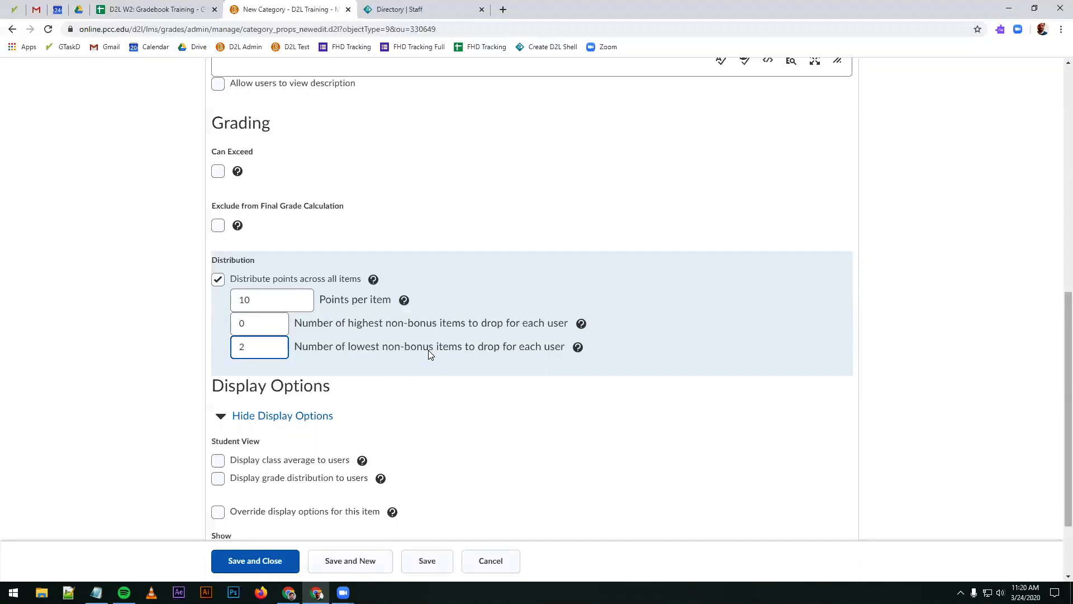
double_click(269, 343)
type("0")
left_click_drag(347, 327, 403, 328)
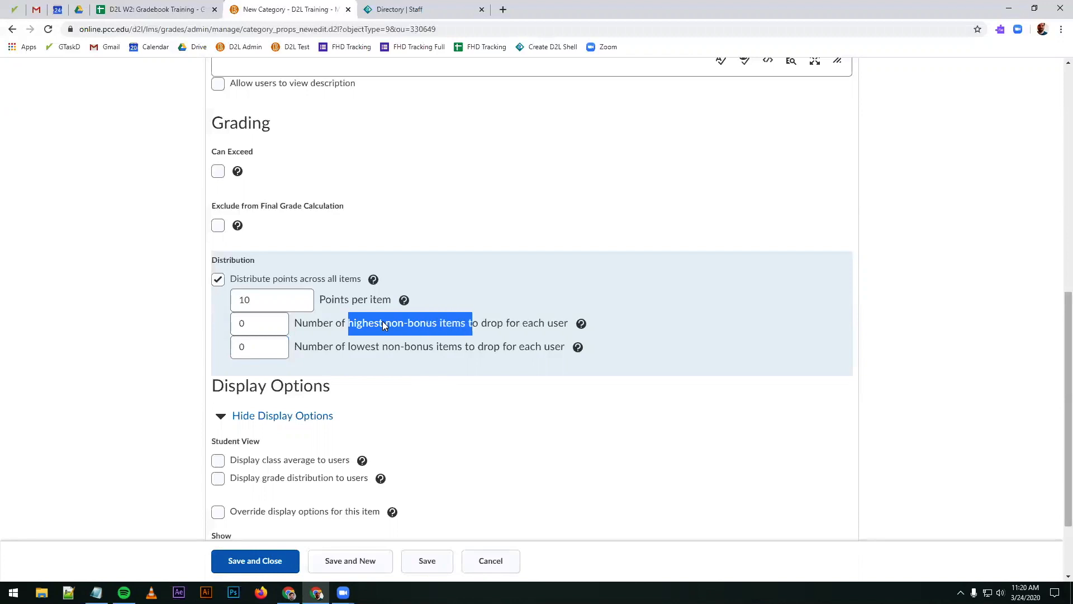
left_click(549, 330)
left_click(278, 323)
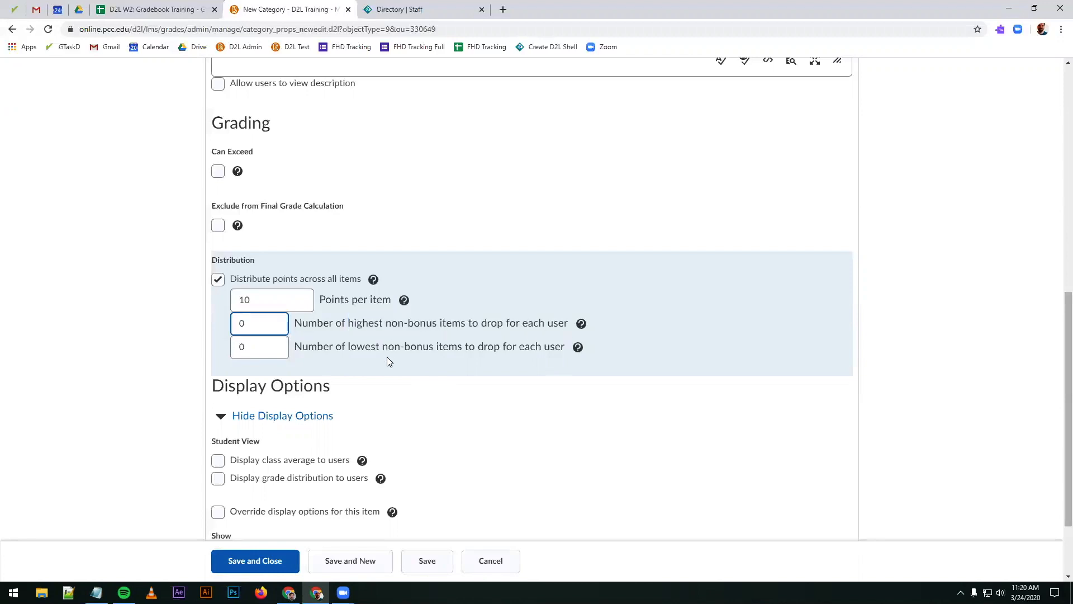
Step: Check the category's display options and restrictions, and save and close the Assignments category
scroll(386, 358, "down", 2)
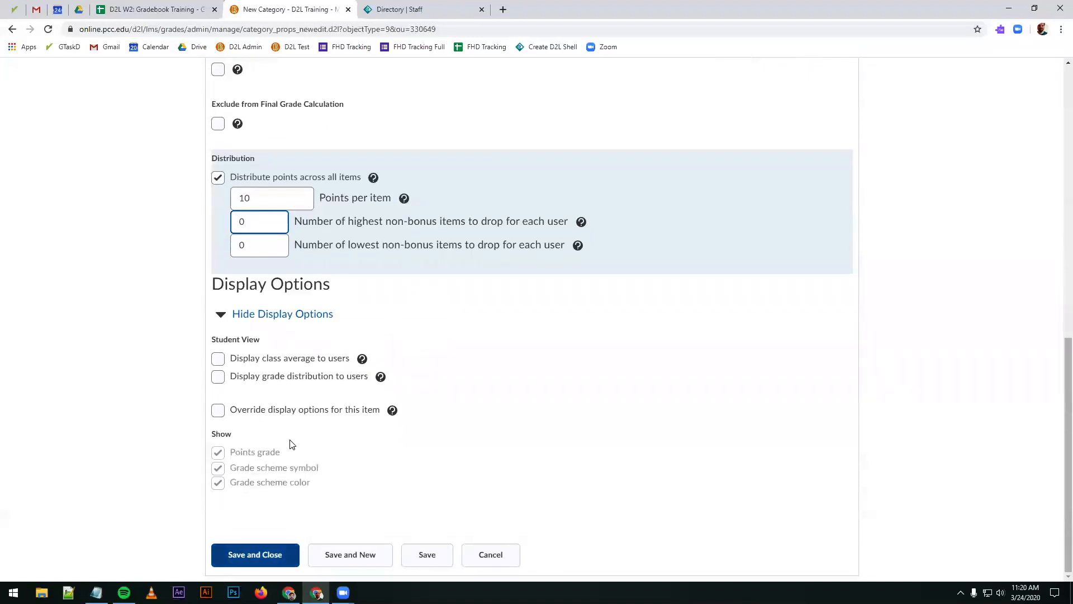
scroll(280, 485, "up", 10)
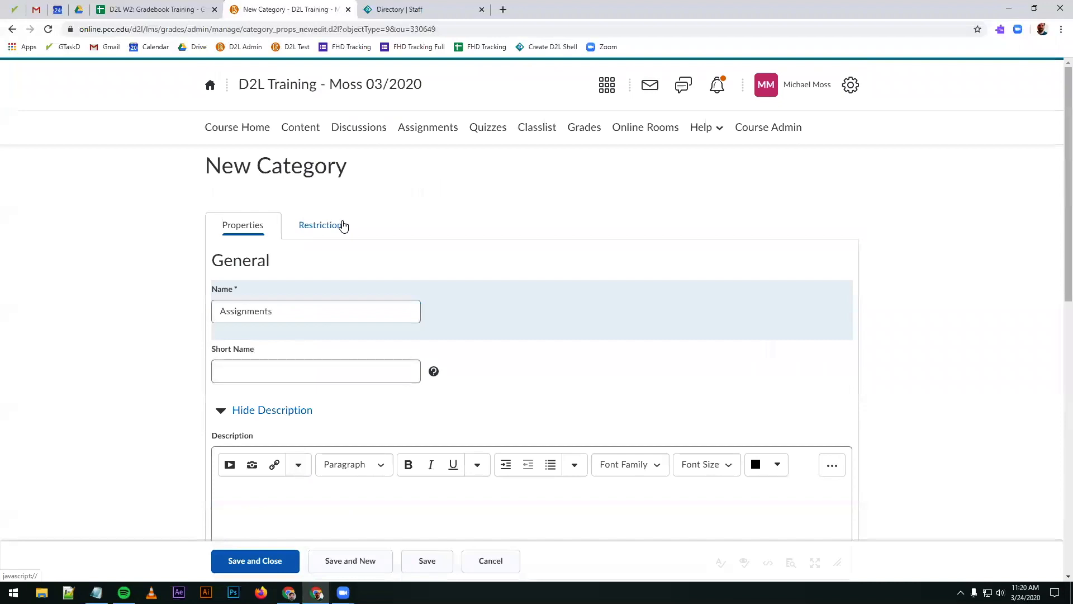
left_click(341, 225)
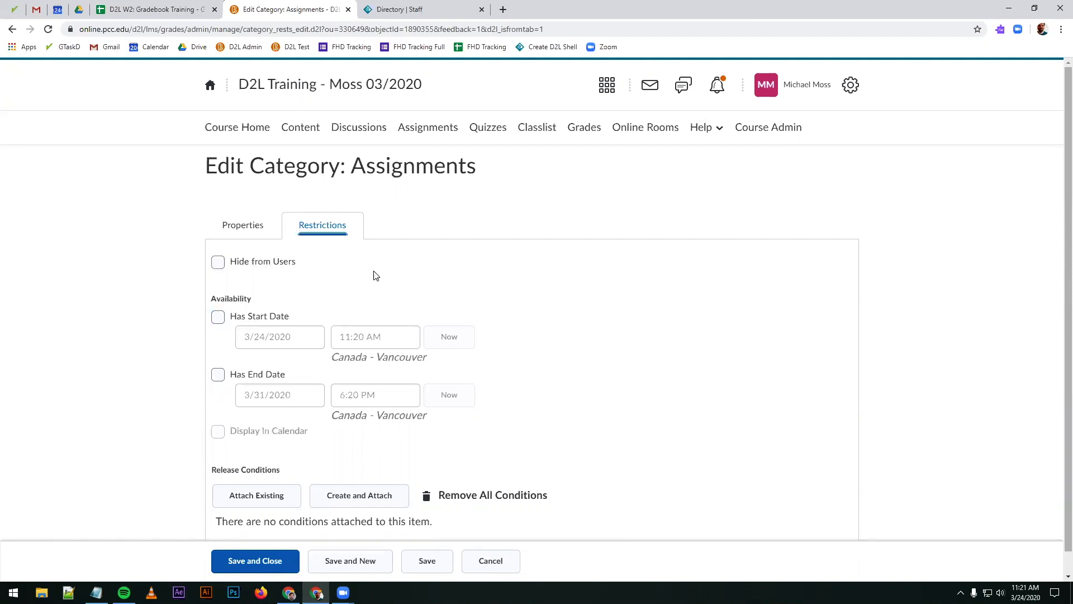
left_click(271, 562)
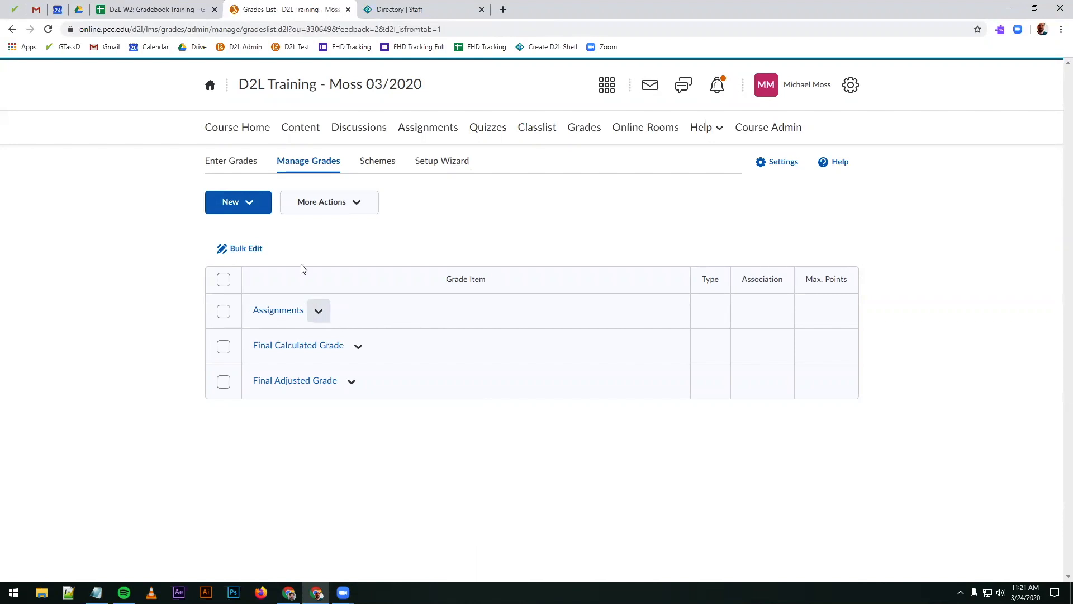
Step: Start a new grade item of the Numeric type after reviewing the available item types
left_click(249, 204)
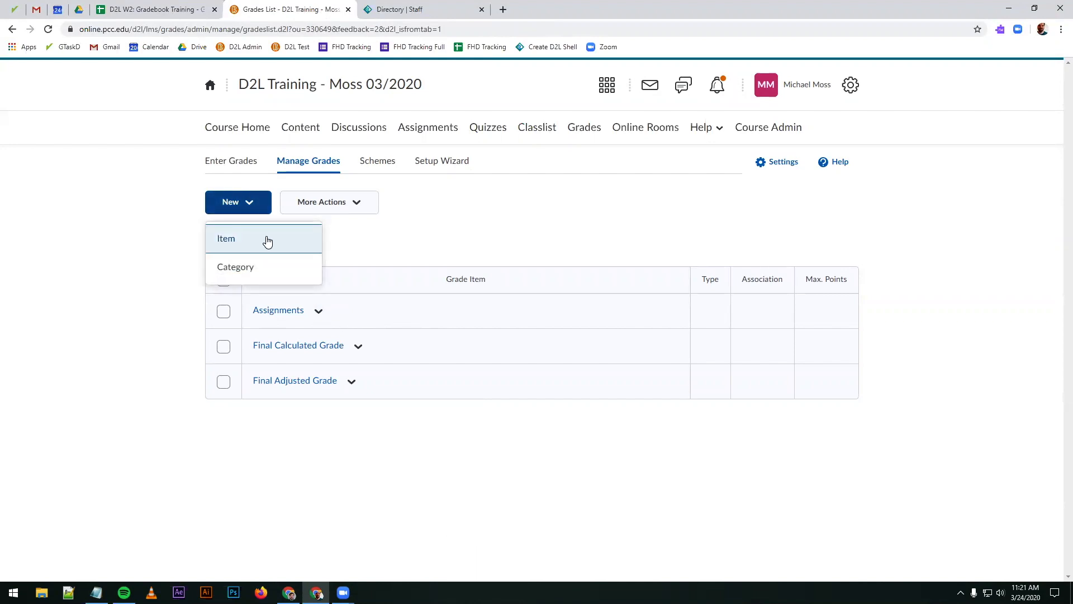
left_click(268, 240)
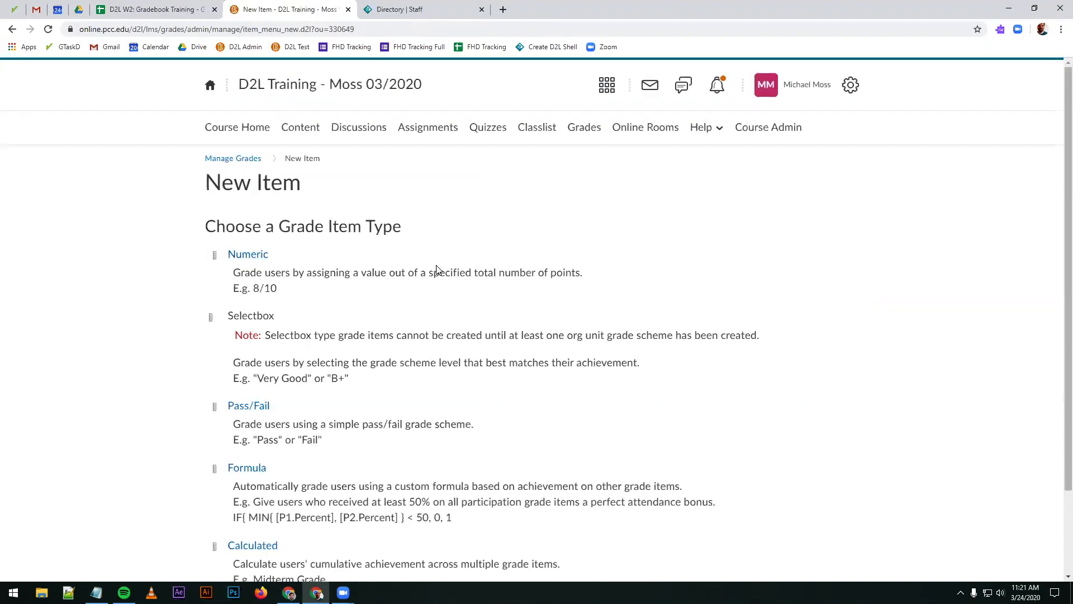
scroll(363, 244, "down", 2)
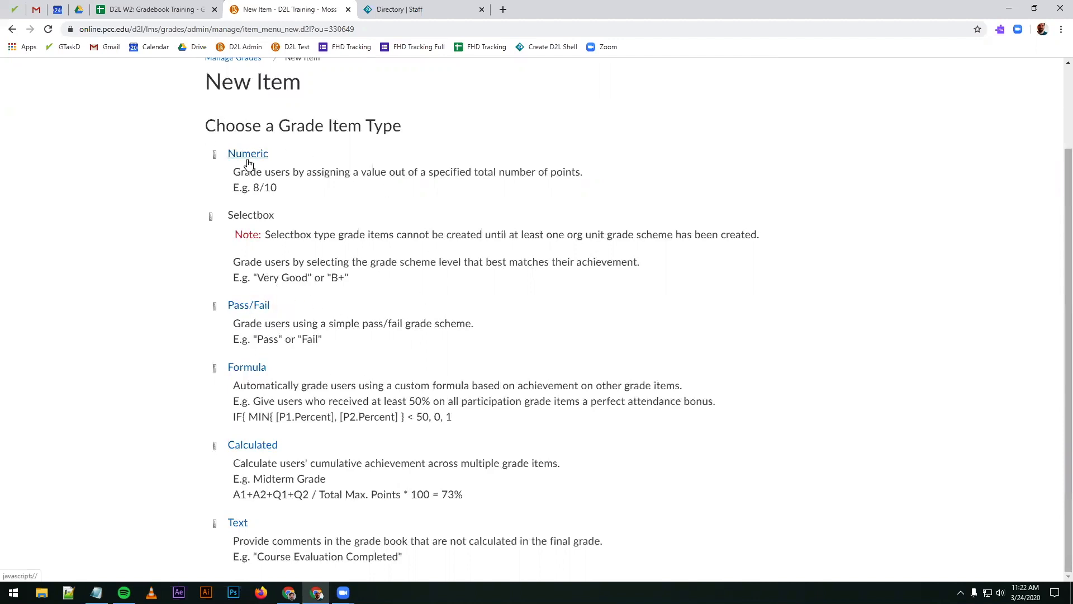
left_click_drag(243, 188, 294, 195)
left_click(305, 190)
left_click(251, 162)
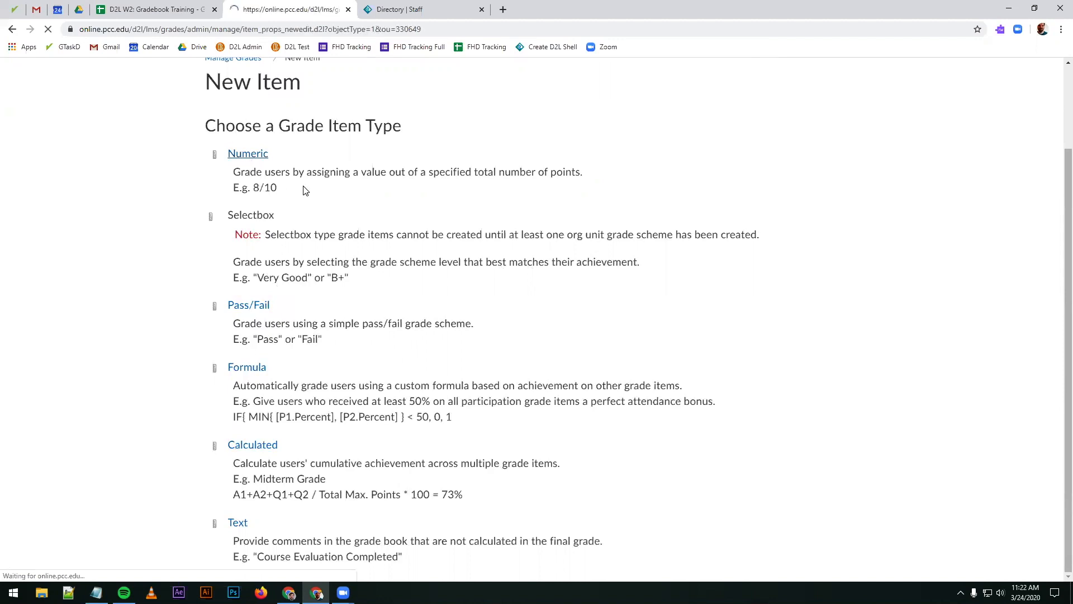
Step: Name the numeric grade item Assignment 1 and give it the short name A1
type("Assignment 1")
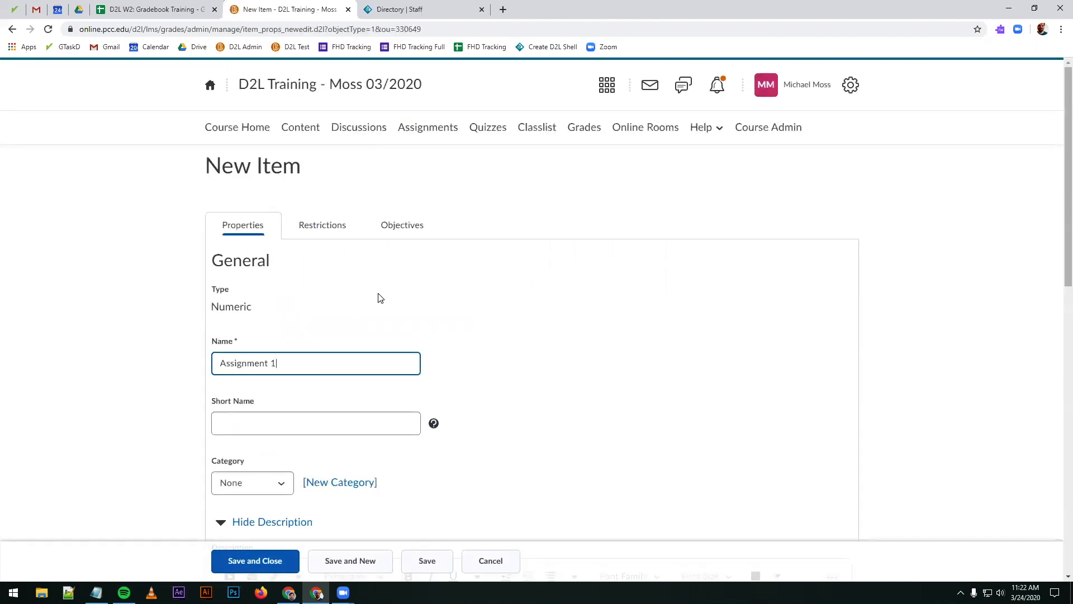
left_click(257, 422)
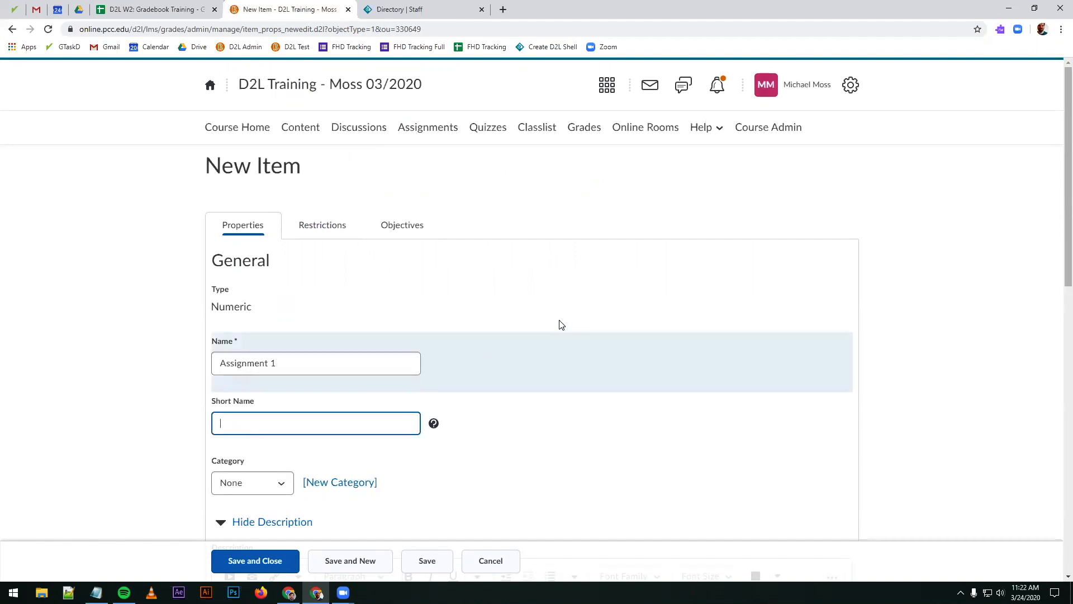
type("Assign1")
scroll(508, 348, "down", 3)
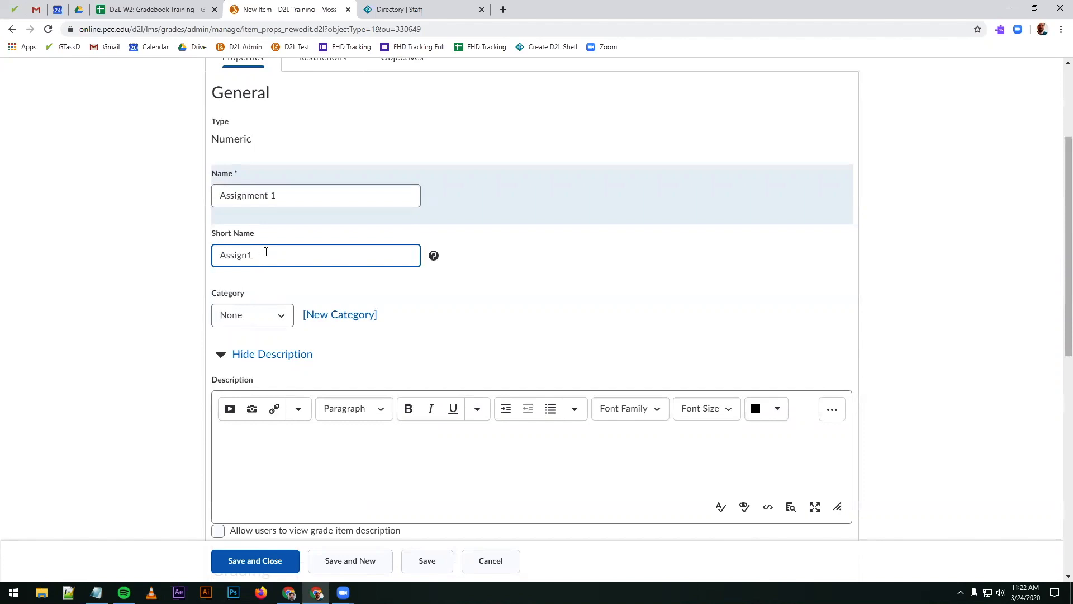
left_click_drag(230, 255, 255, 257)
key("BackSpace")
Step: Open the Grades page in a separate browser tab and examine the column headings and grade visibility markers in Enter Grades
scroll(309, 263, "up", 2)
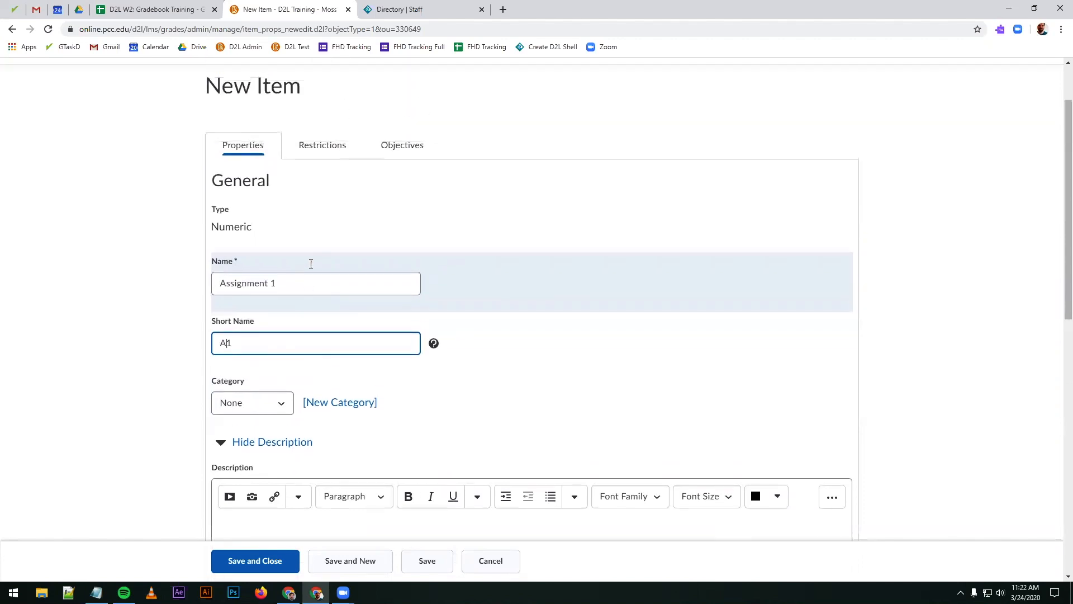
middle_click(576, 71)
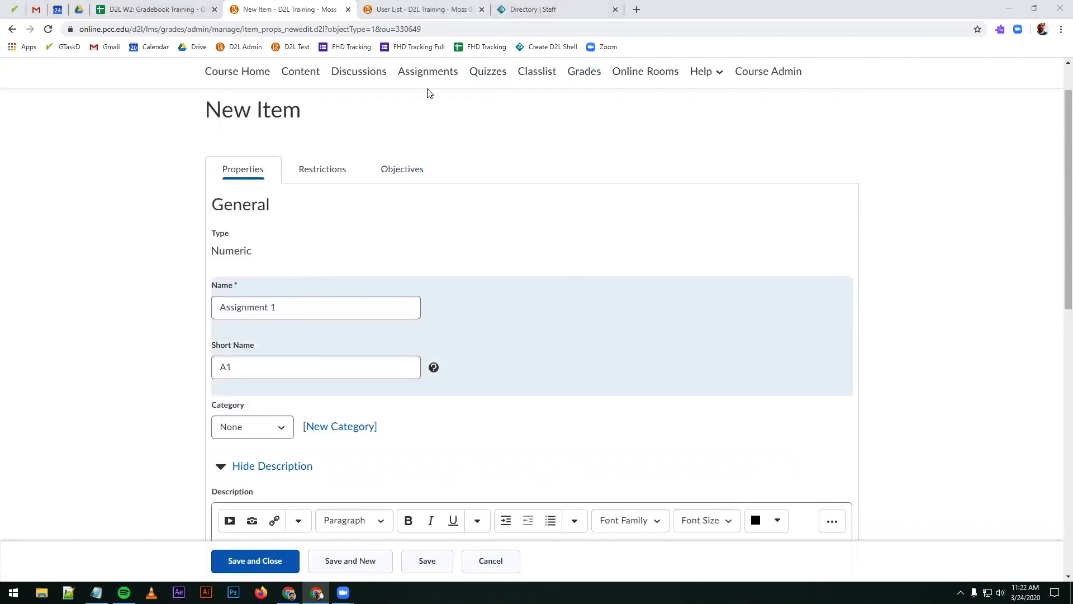
left_click(425, 9)
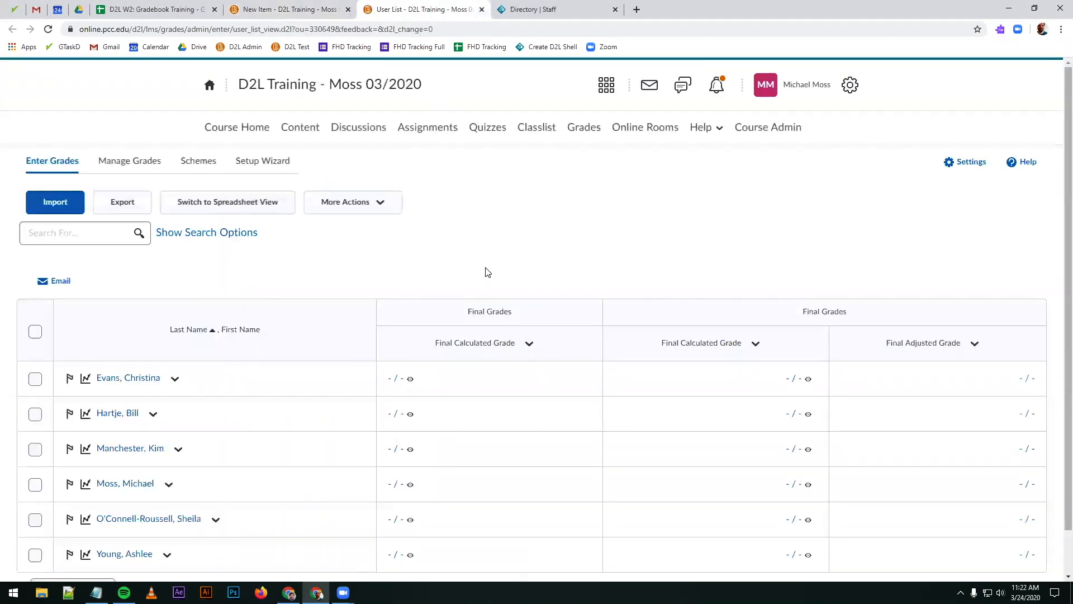
scroll(564, 310, "down", 2)
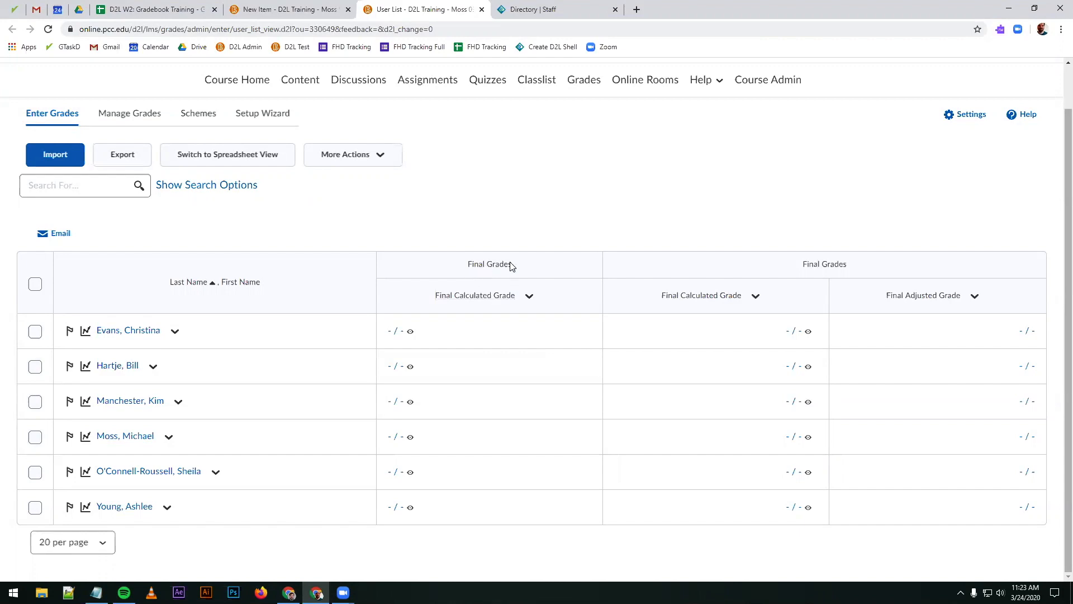
left_click_drag(469, 264, 522, 265)
left_click(285, 10)
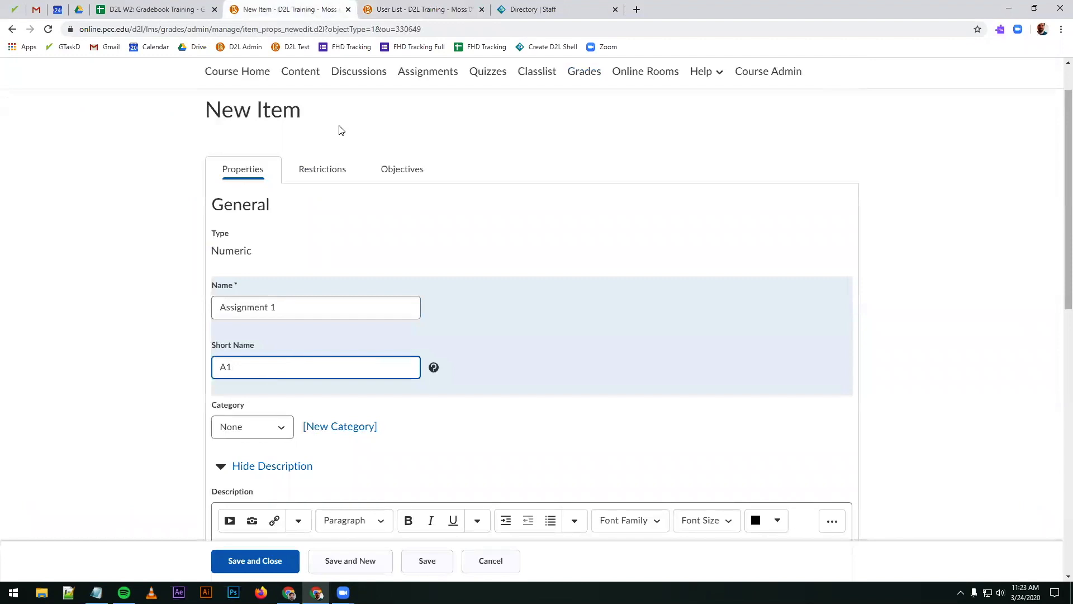
left_click(391, 13)
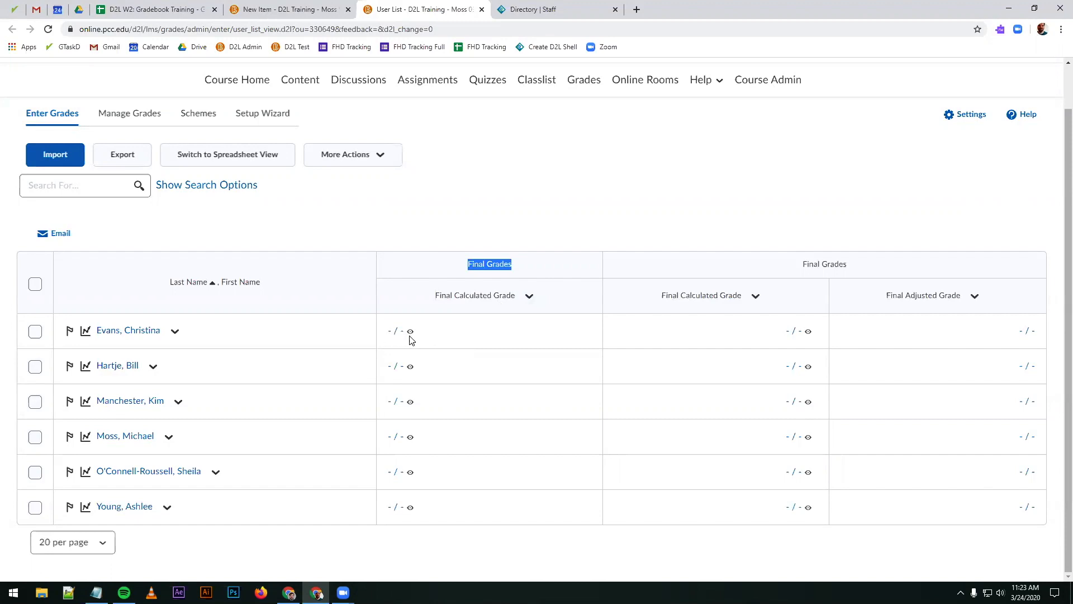
mouse_move(412, 340)
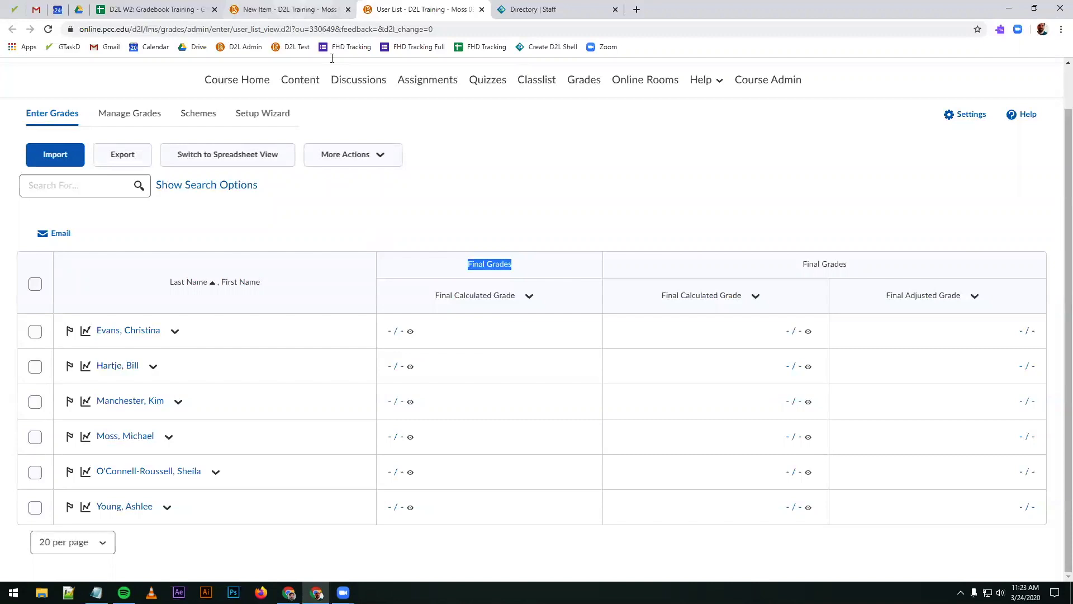
Step: Return to the new item form and assign Assignment 1 to the Assignments category
left_click(291, 9)
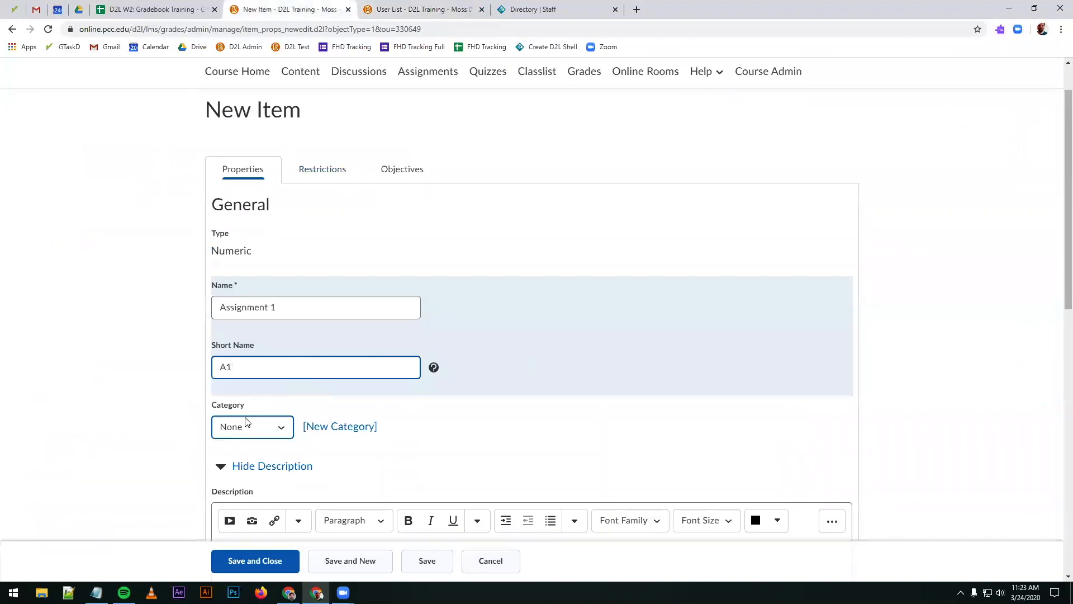
scroll(154, 428, "down", 1)
scroll(155, 427, "down", 1)
left_click(244, 315)
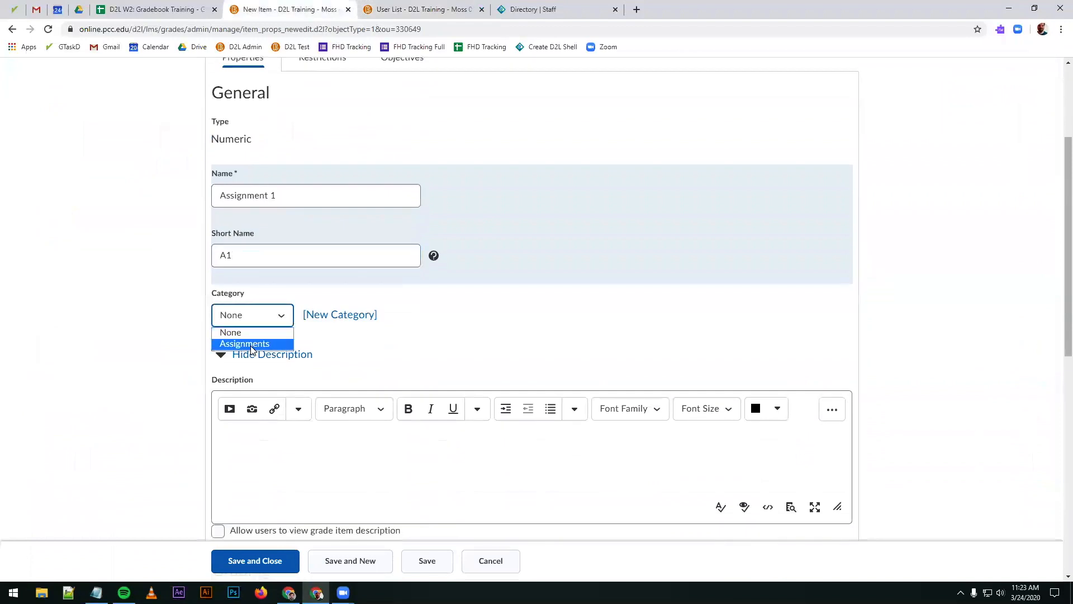
left_click(119, 349)
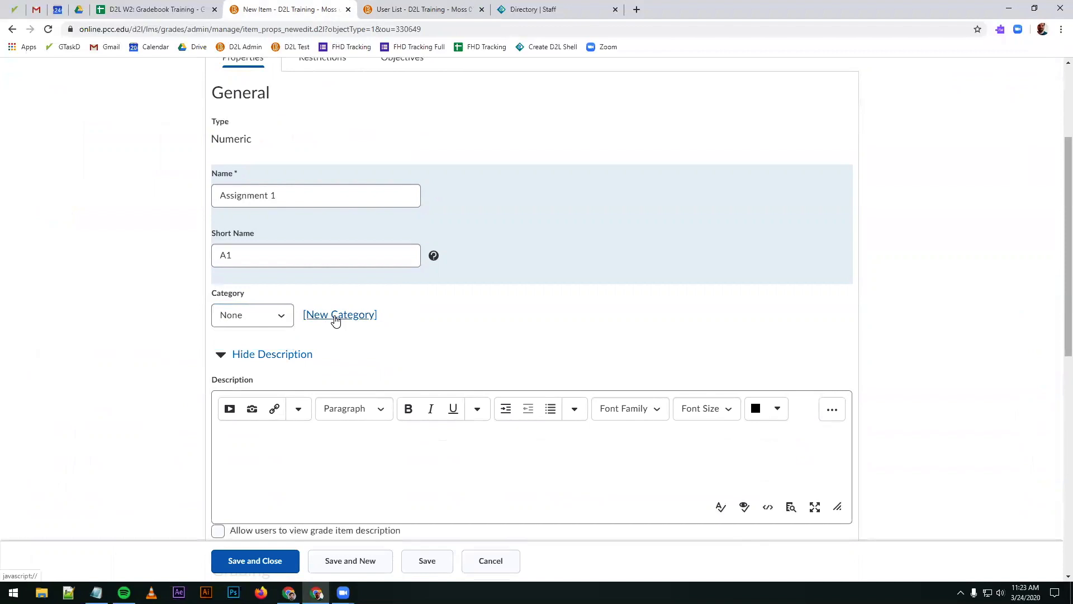
left_click(270, 315)
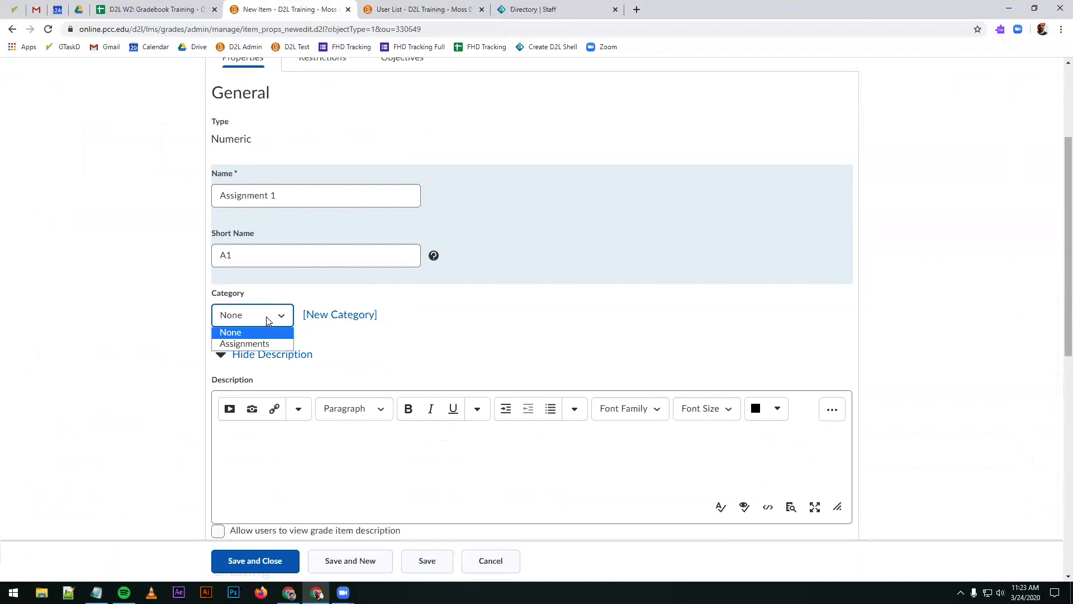
left_click(239, 344)
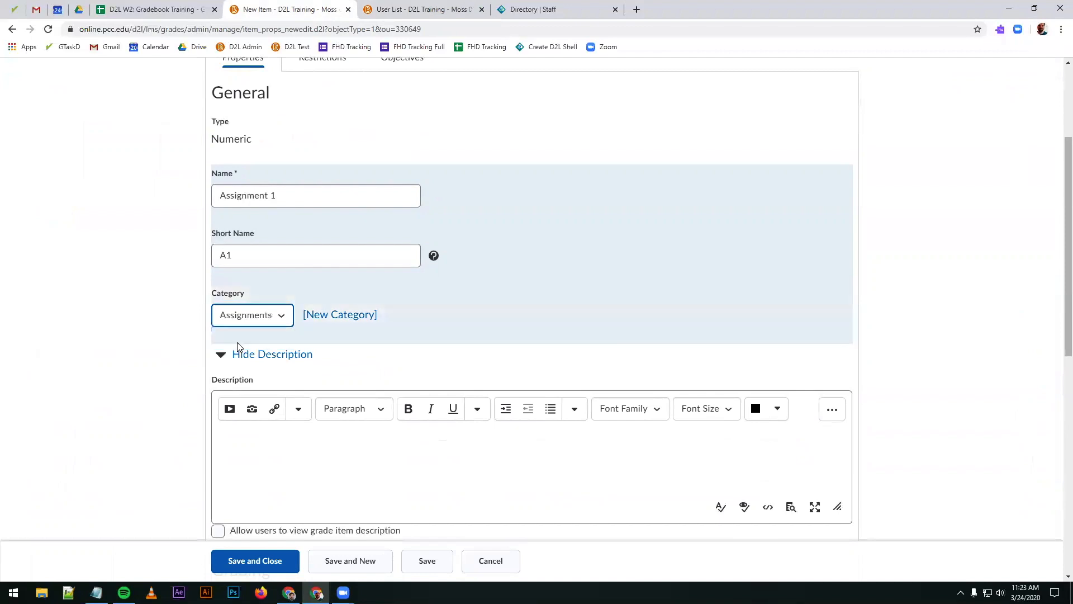
Step: Examine the item's maximum points, Can Exceed, Bonus and grade scheme options in relation to its category
scroll(163, 350, "down", 3)
scroll(140, 378, "down", 3)
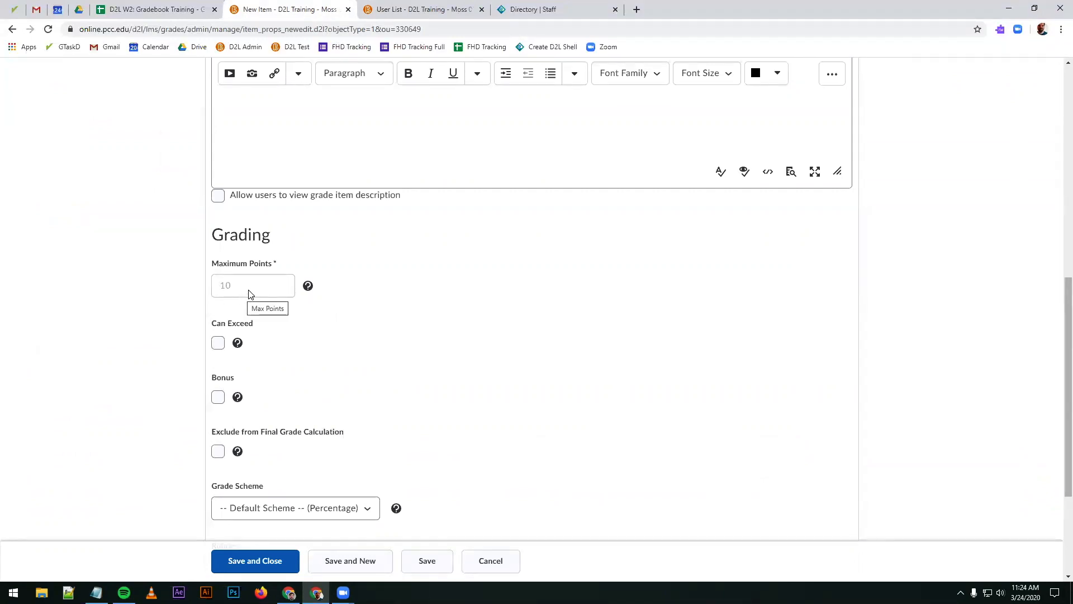
scroll(249, 292, "up", 3)
left_click(268, 150)
left_click(269, 150)
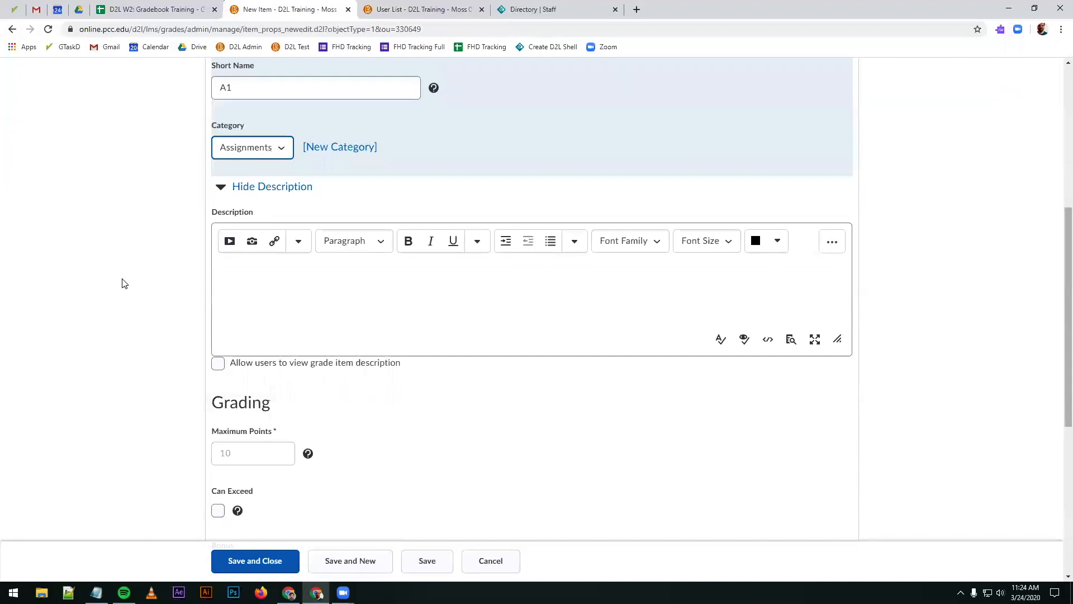
scroll(122, 282, "down", 4)
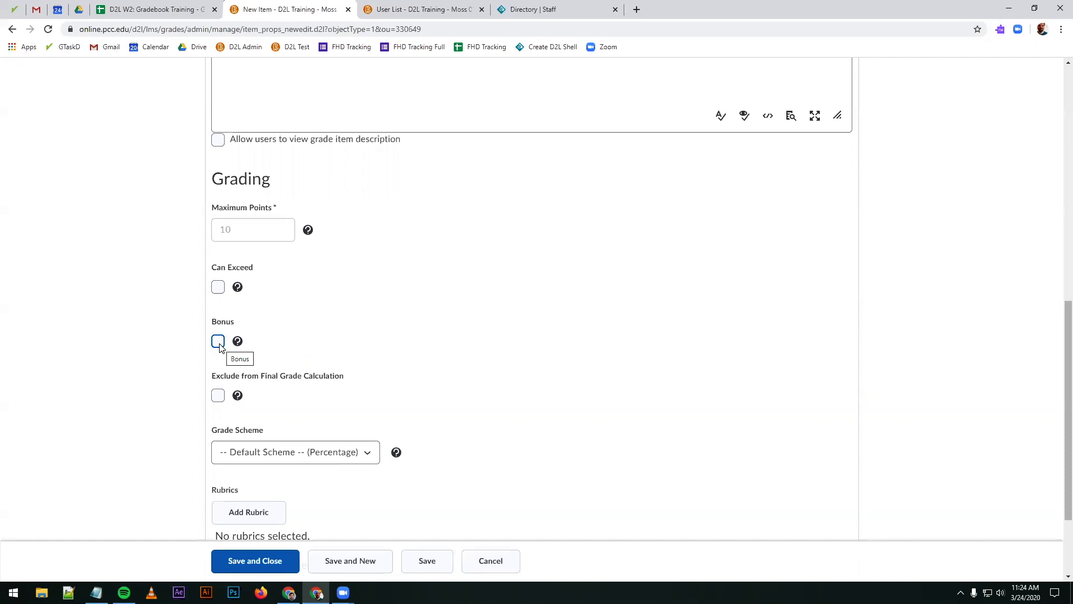
scroll(269, 350, "up", 4)
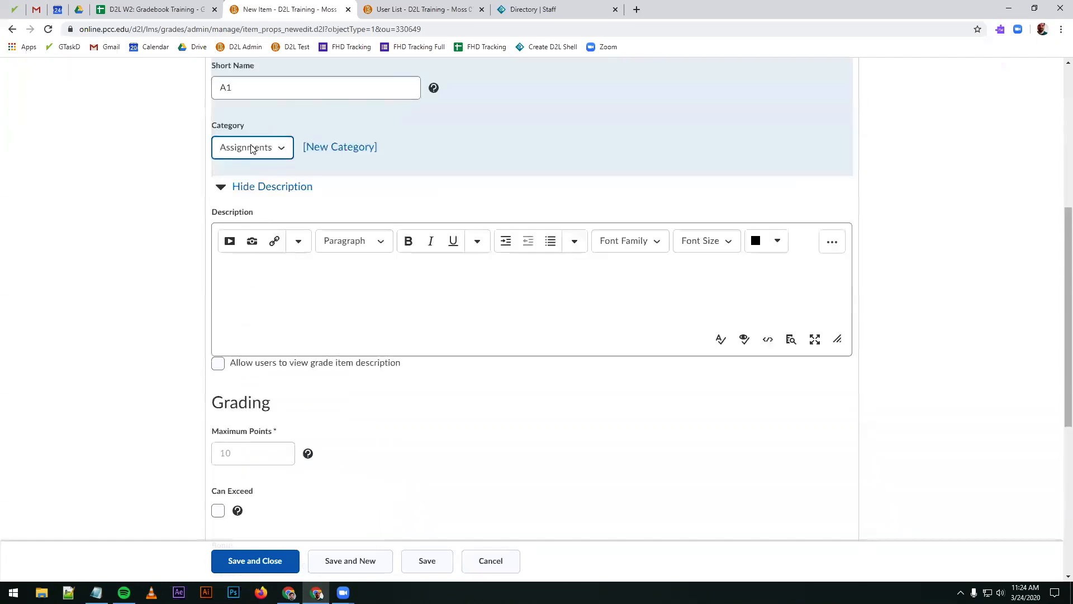
Step: Review the new item's grading settings, including Bonus, Exclude from Final Grade Calculation, grade scheme and rubrics
scroll(159, 392, "down", 3)
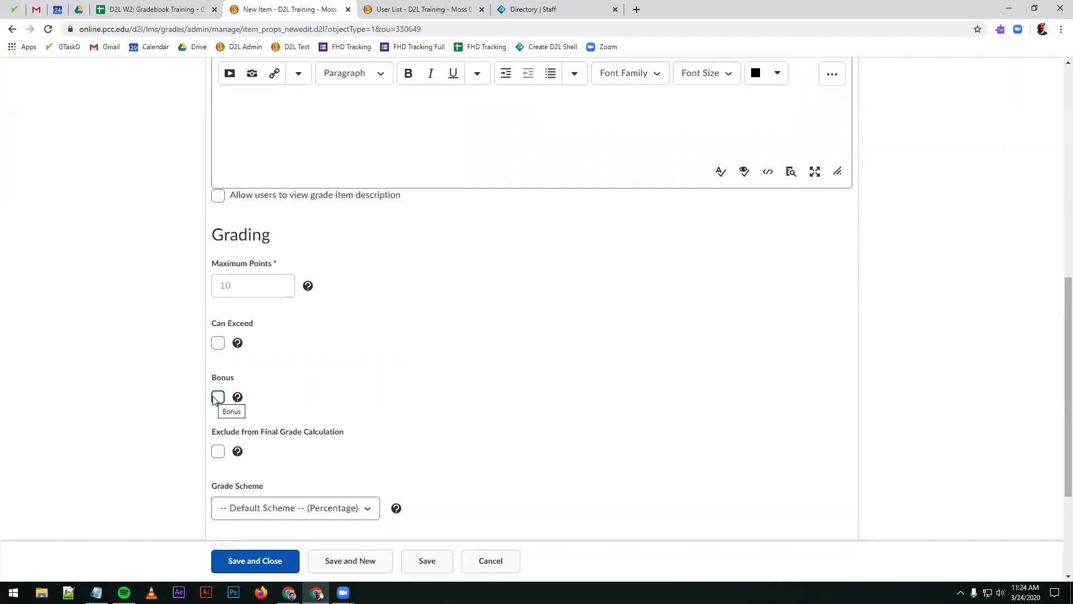
scroll(216, 398, "up", 4)
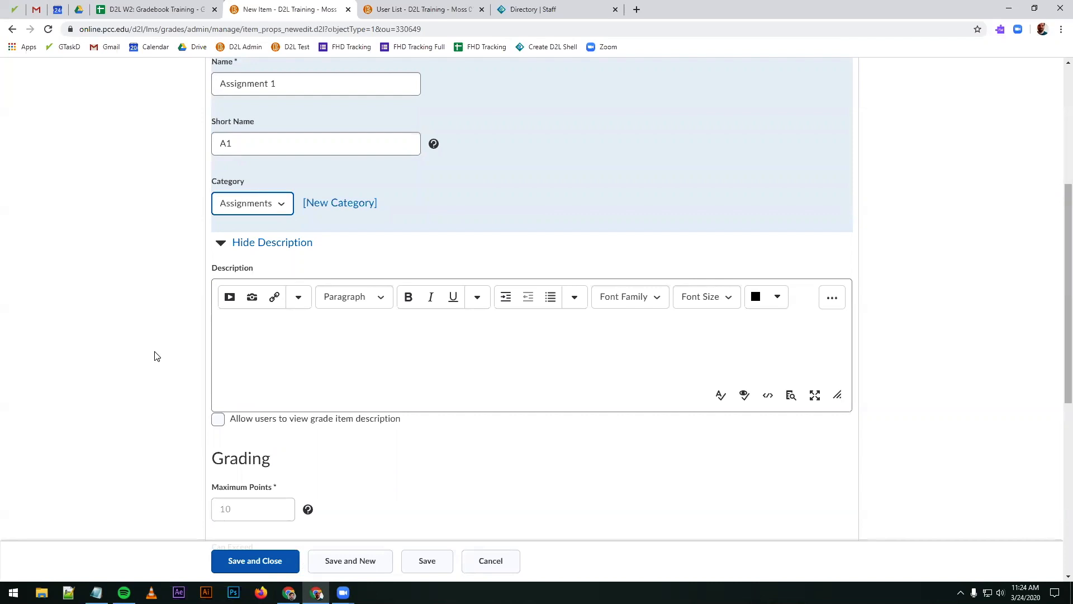
scroll(152, 360, "down", 5)
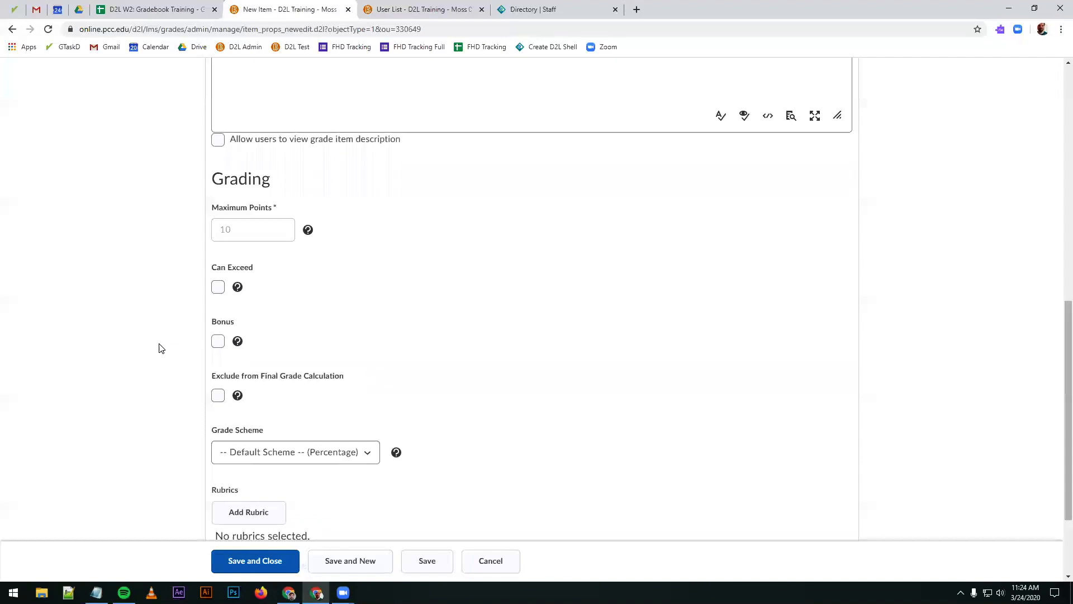
scroll(162, 353, "down", 2)
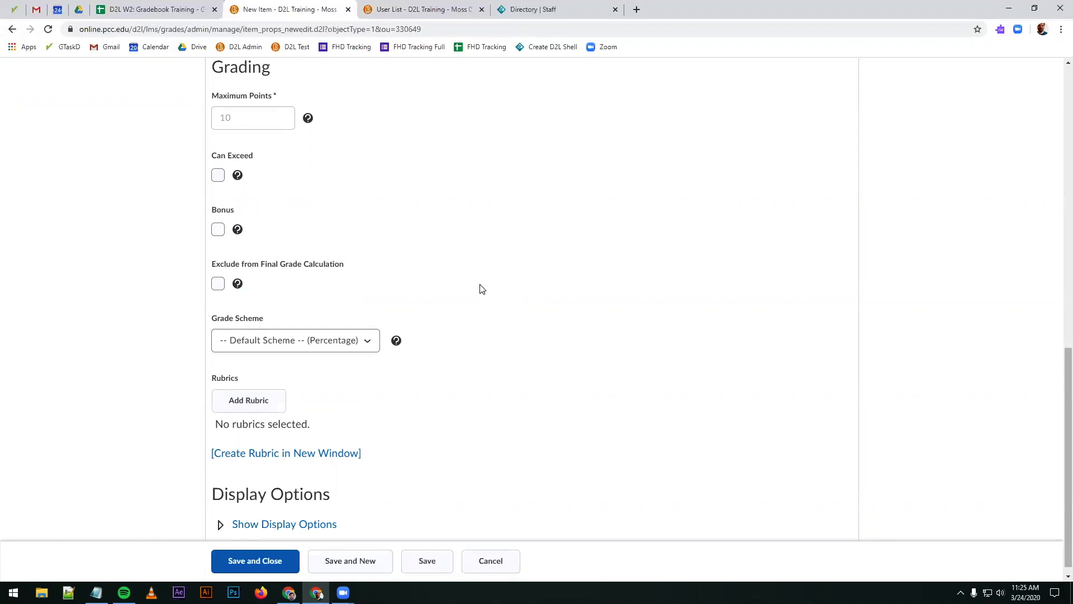
Step: Check the item's Name field in the form against the column headings in the Enter Grades tab
scroll(476, 288, "up", 9)
left_click(244, 259)
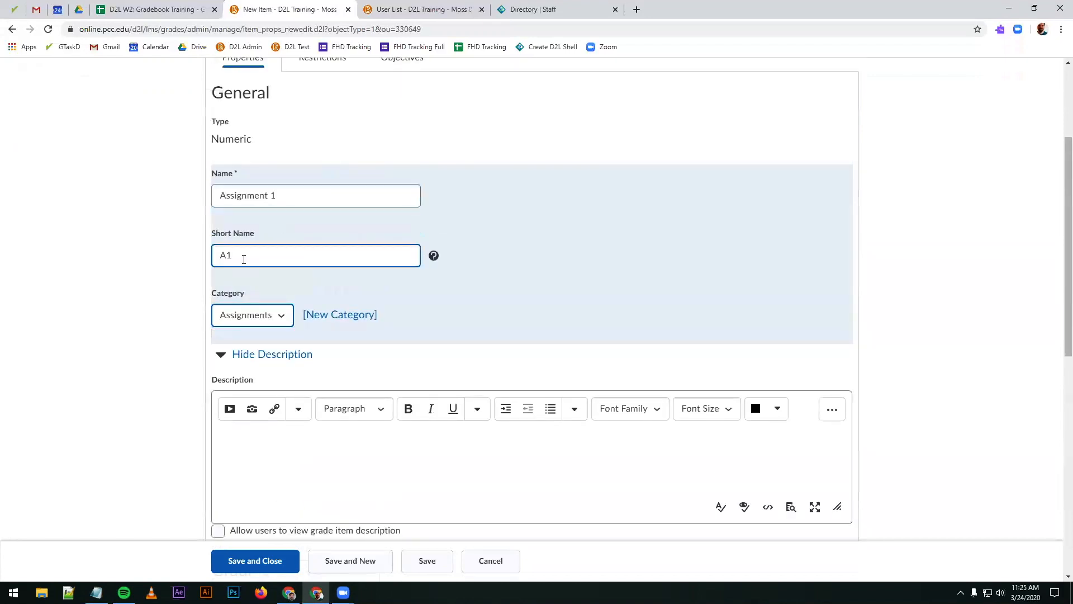
left_click(254, 230)
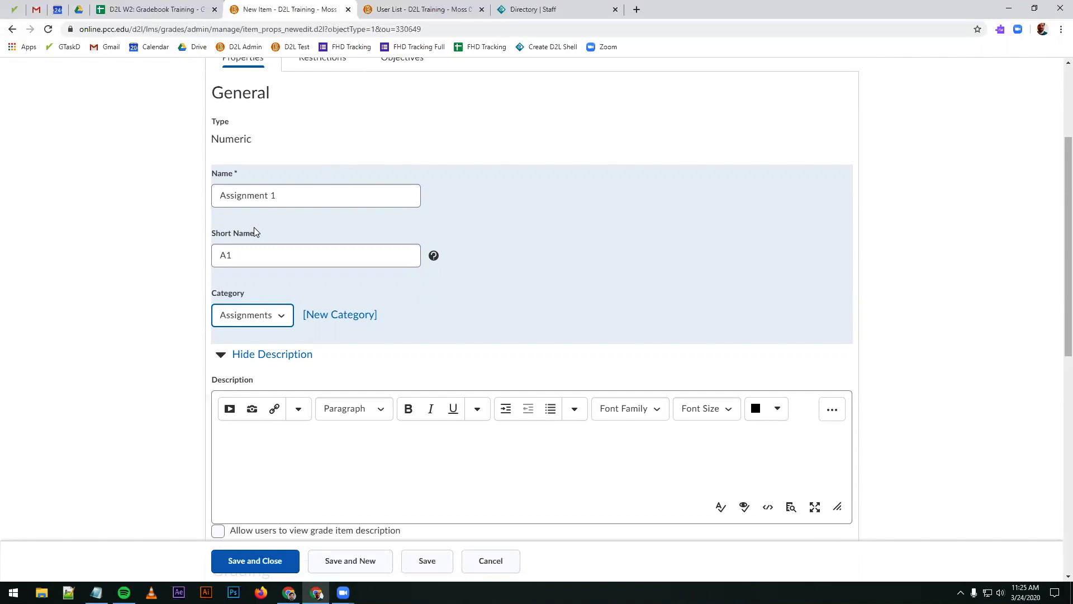
left_click_drag(313, 199, 204, 203)
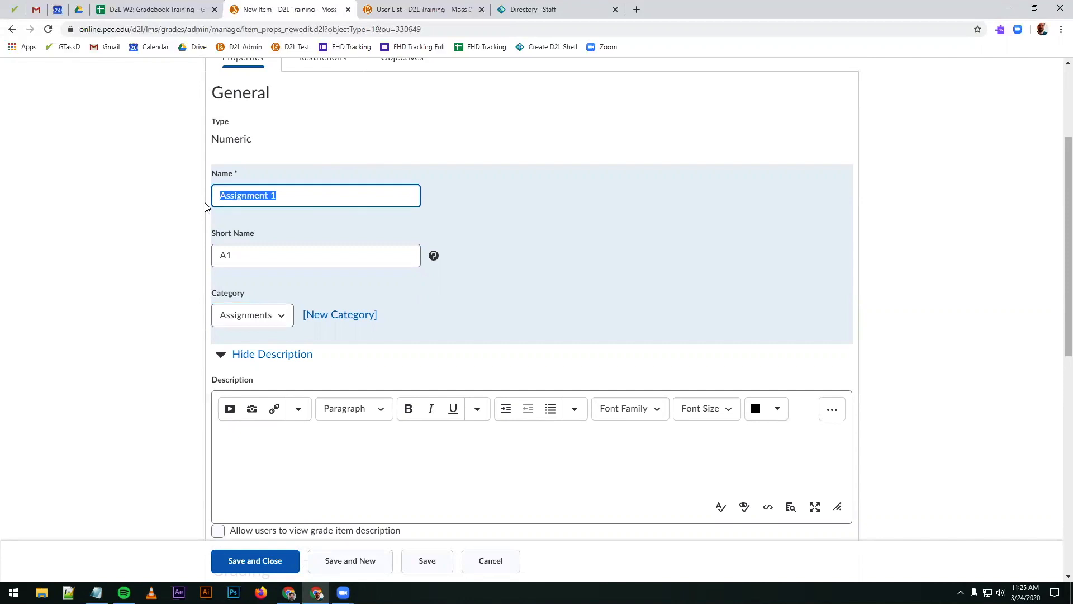
left_click(331, 196)
left_click_drag(262, 196, 198, 200)
left_click(389, 25)
left_click(391, 11)
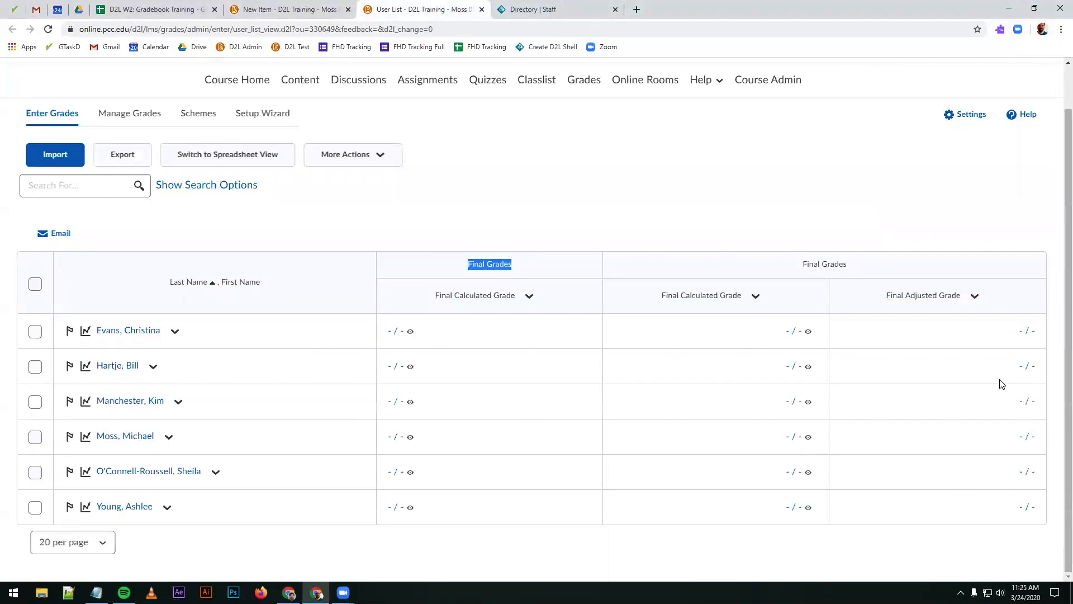
Step: Compare the item's Short Name with the column header space in the Enter Grades tab and return to the form
left_click(332, 20)
left_click(314, 16)
double_click(237, 257)
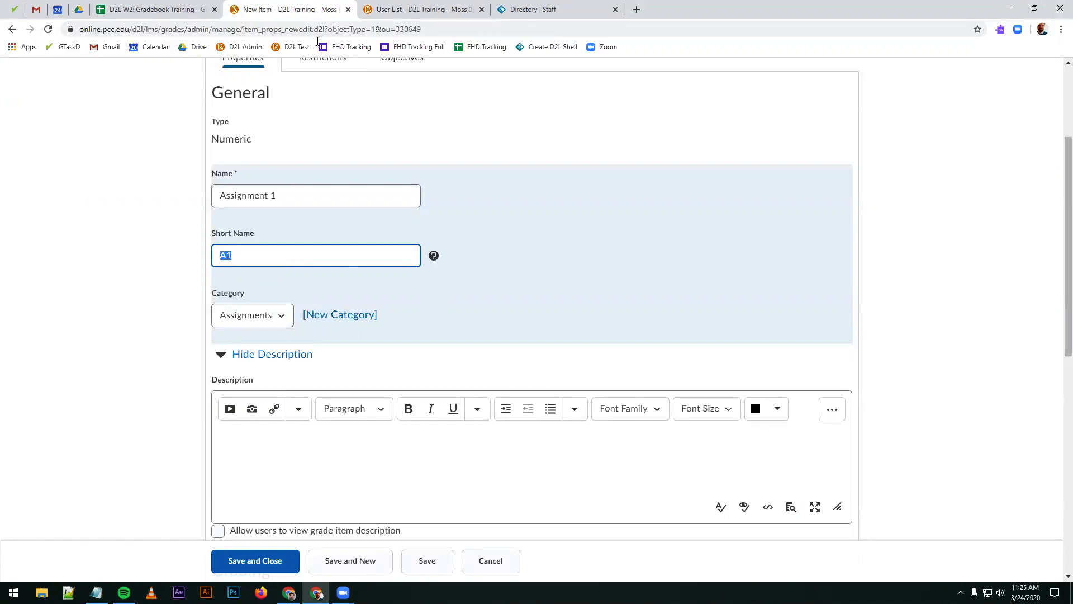
left_click(416, 9)
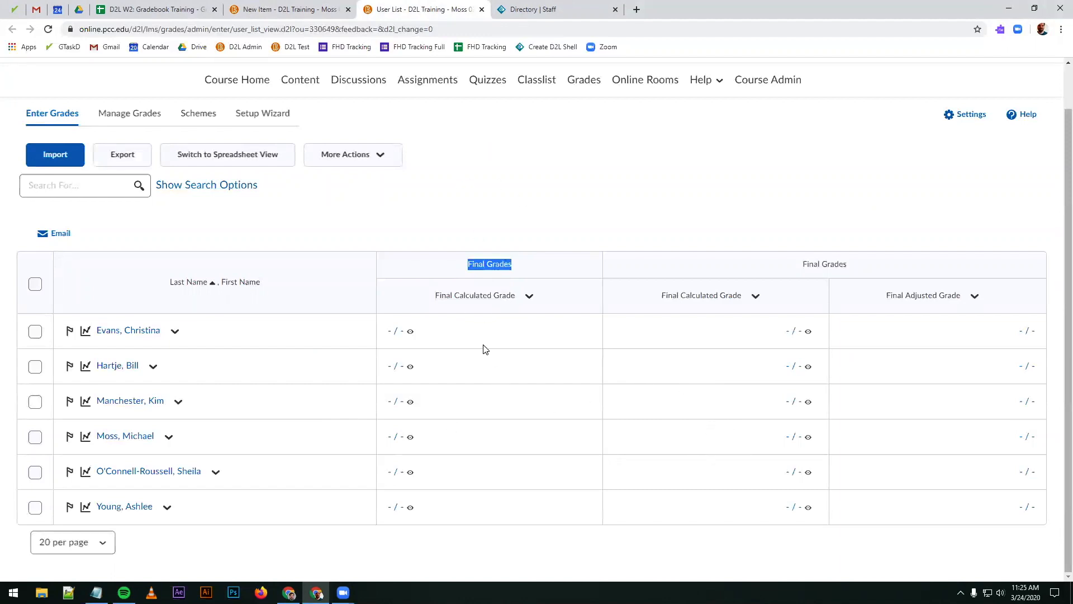
left_click(463, 215)
left_click(297, 8)
Step: Extend the grade item's name to "Assignment 1: Shakespeare Essay"
left_click(298, 258)
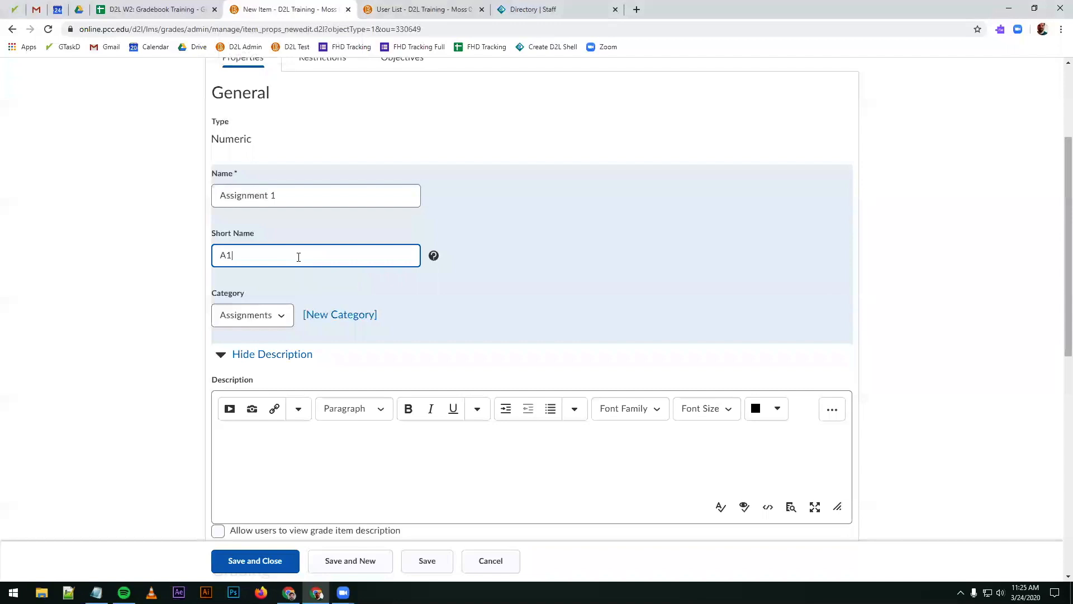
left_click(296, 194)
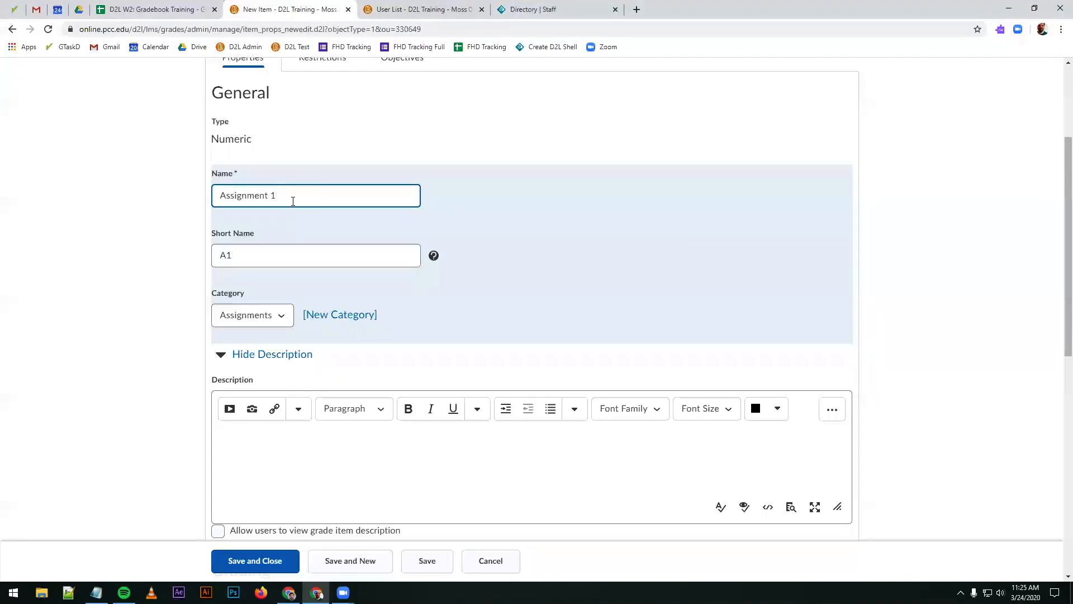
type(": Shakespeare Essay")
left_click(355, 256)
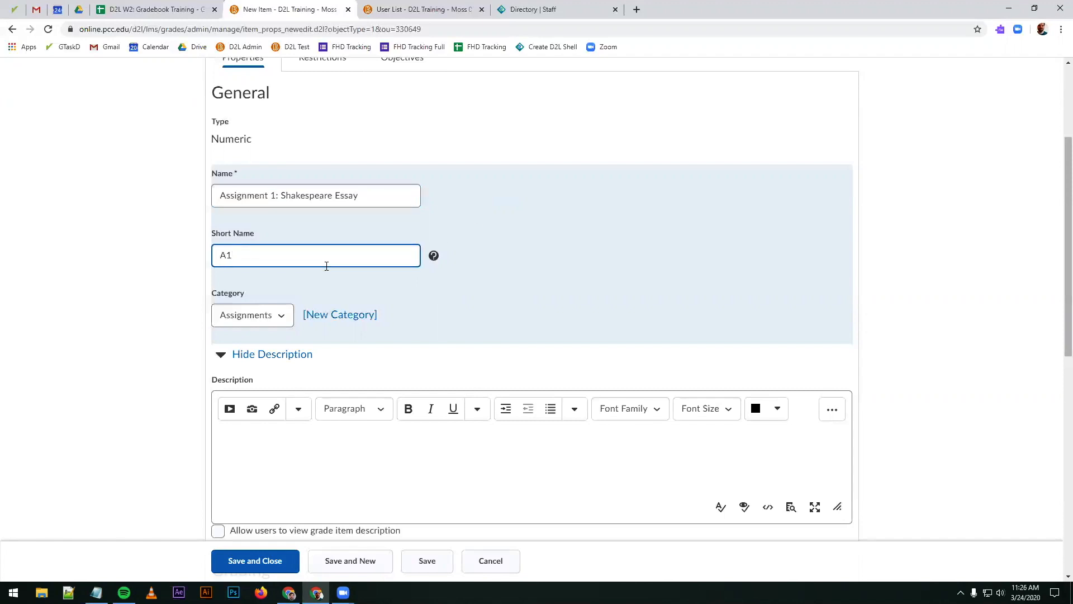
double_click(318, 257)
left_click(289, 257)
type("ssign")
key("BackSpace")
key("BackSpace")
key("BackSpace")
key("BackSpace")
key("BackSpace")
Step: Look over the item's properties from the name and category down to the grading section
scroll(533, 247, "down", 5)
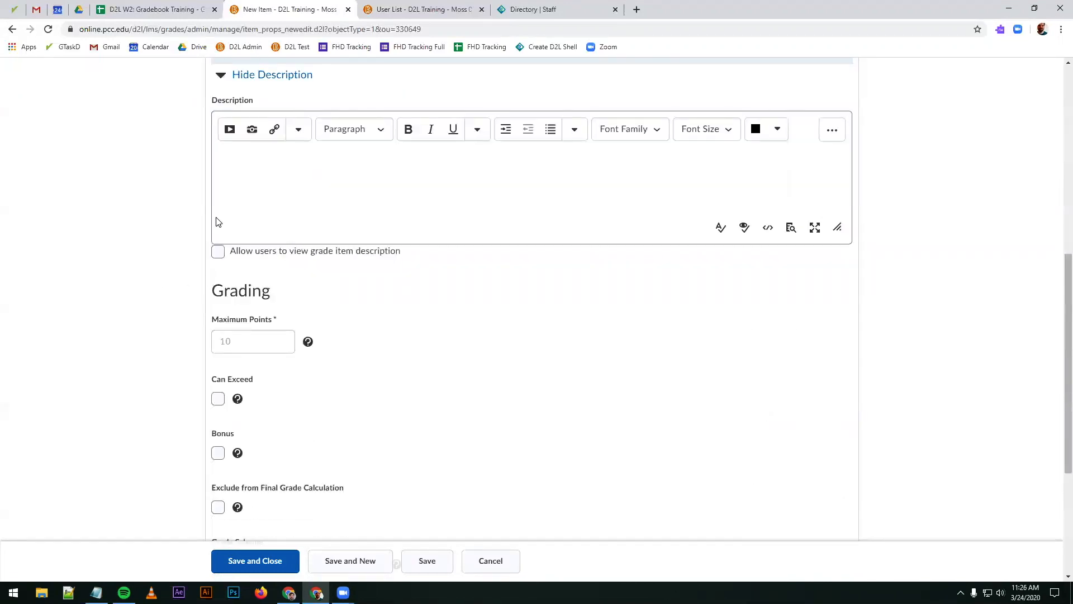
scroll(196, 369, "down", 2)
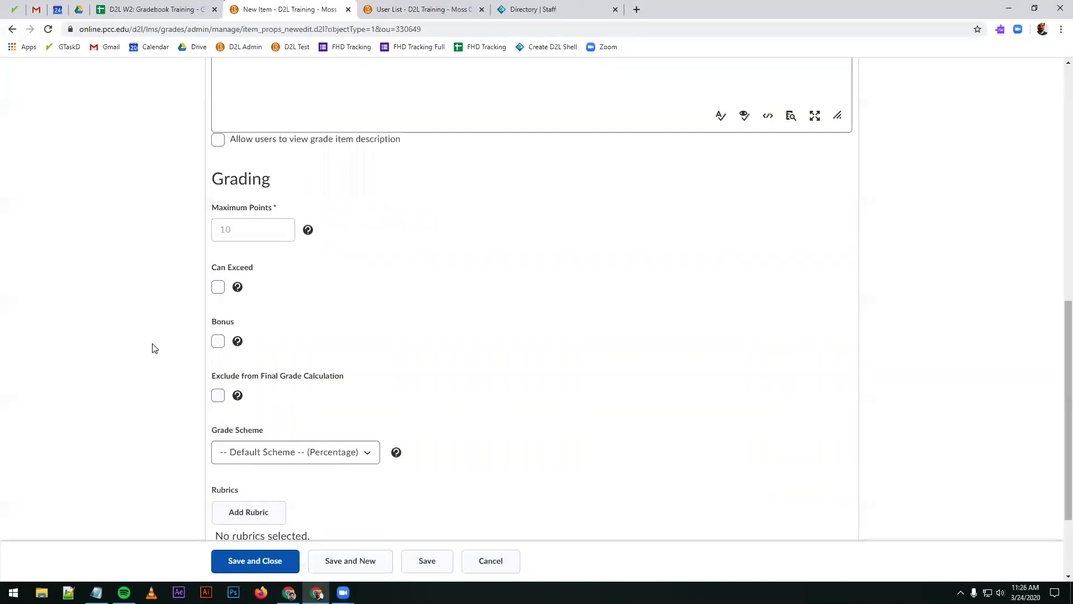
scroll(154, 348, "up", 5)
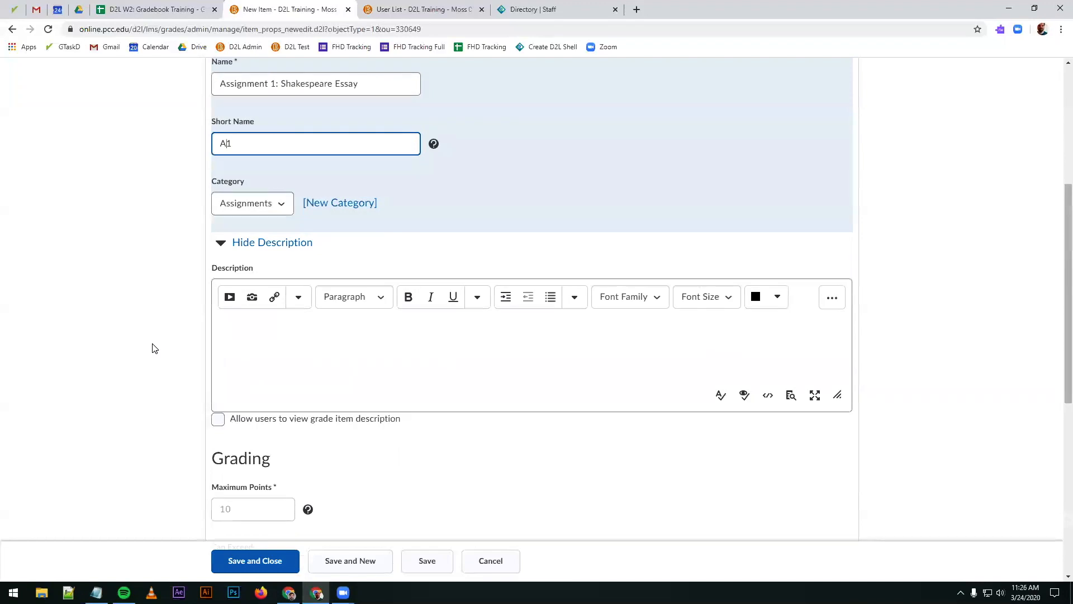
scroll(146, 364, "down", 5)
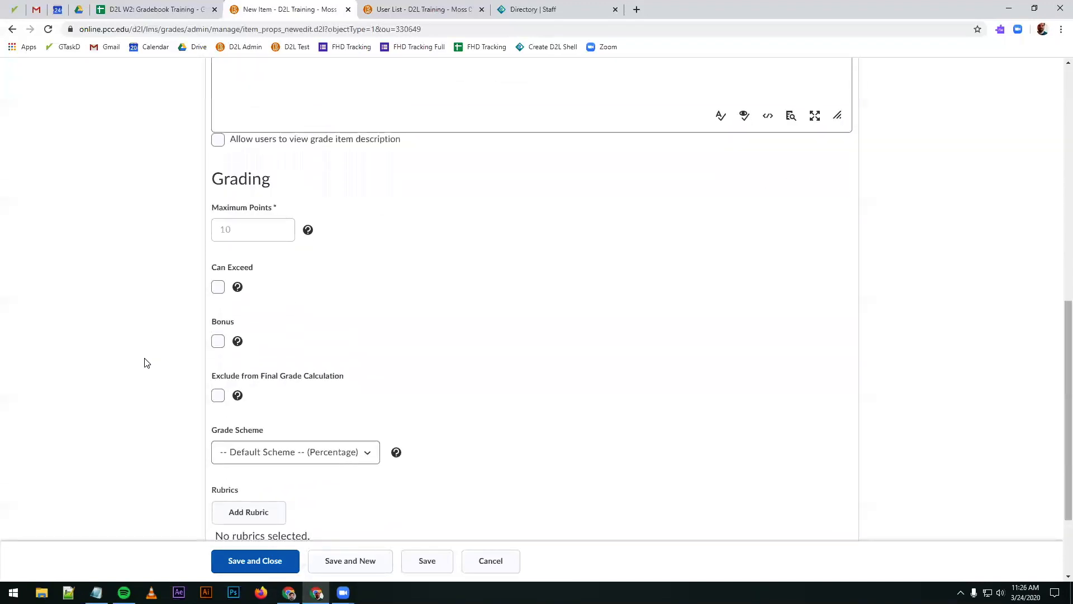
scroll(147, 364, "up", 8)
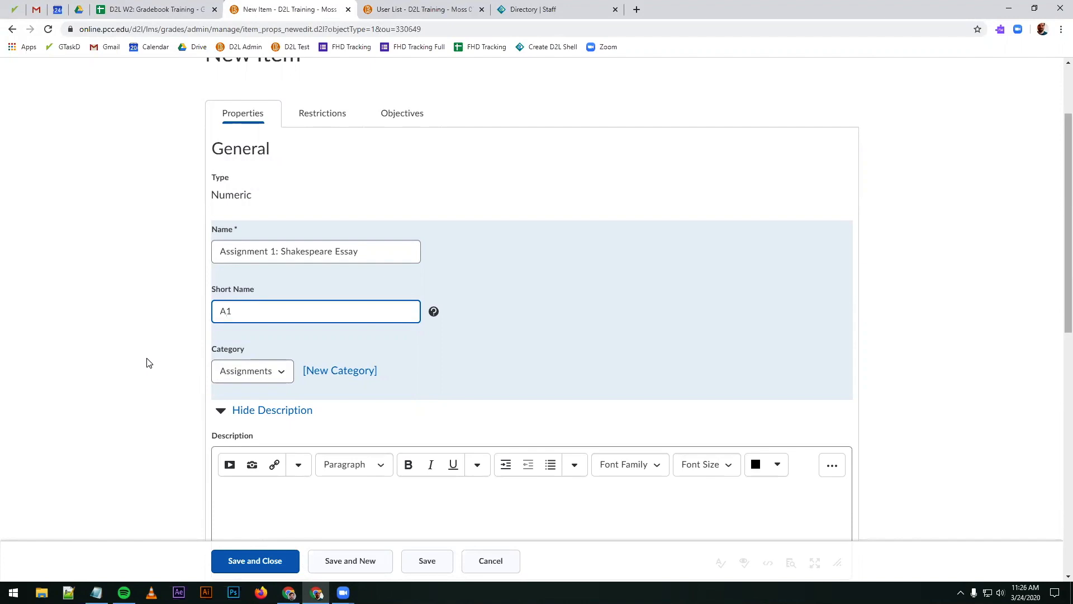
scroll(149, 363, "down", 5)
Step: Try out the Can Exceed option for the grade item and leave it cleared
scroll(149, 355, "down", 2)
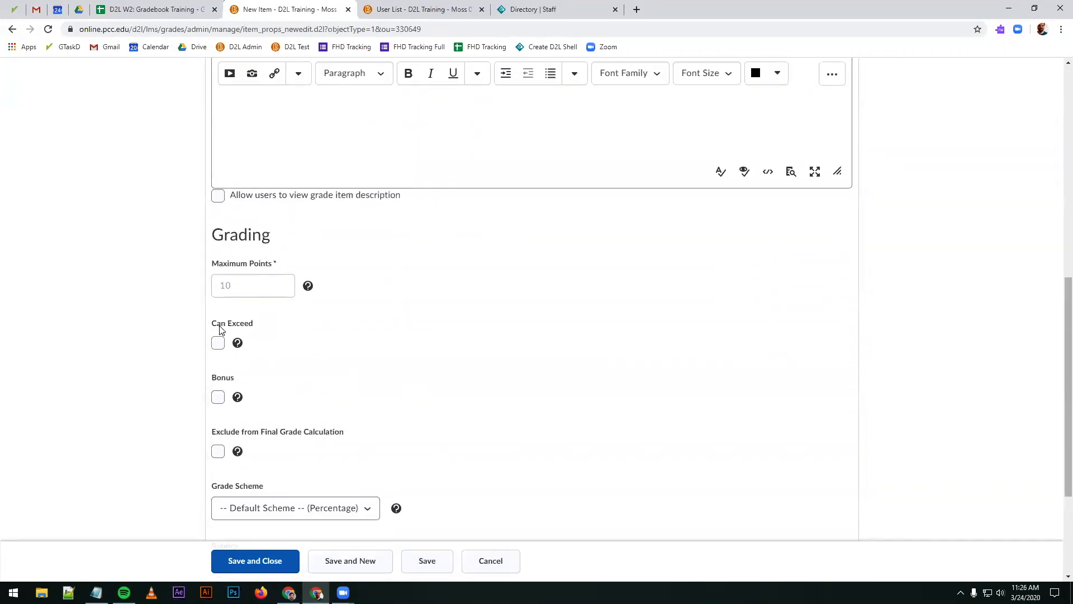
left_click(217, 344)
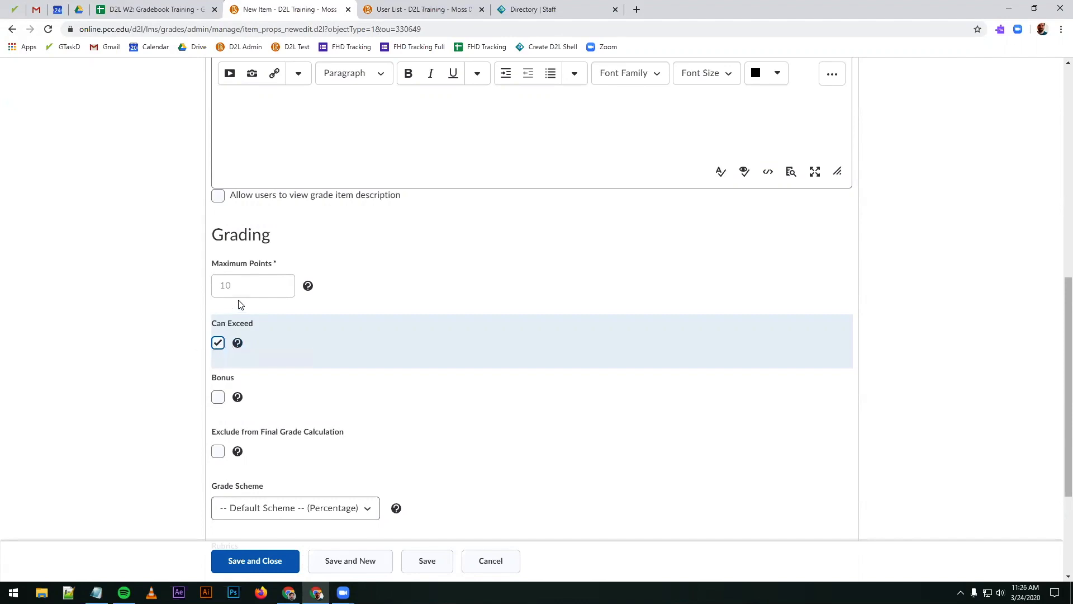
left_click(219, 343)
left_click(224, 344)
left_click(218, 343)
Step: Examine the available grade schemes for the item, keeping the default Percentage scheme
scroll(145, 305, "down", 3)
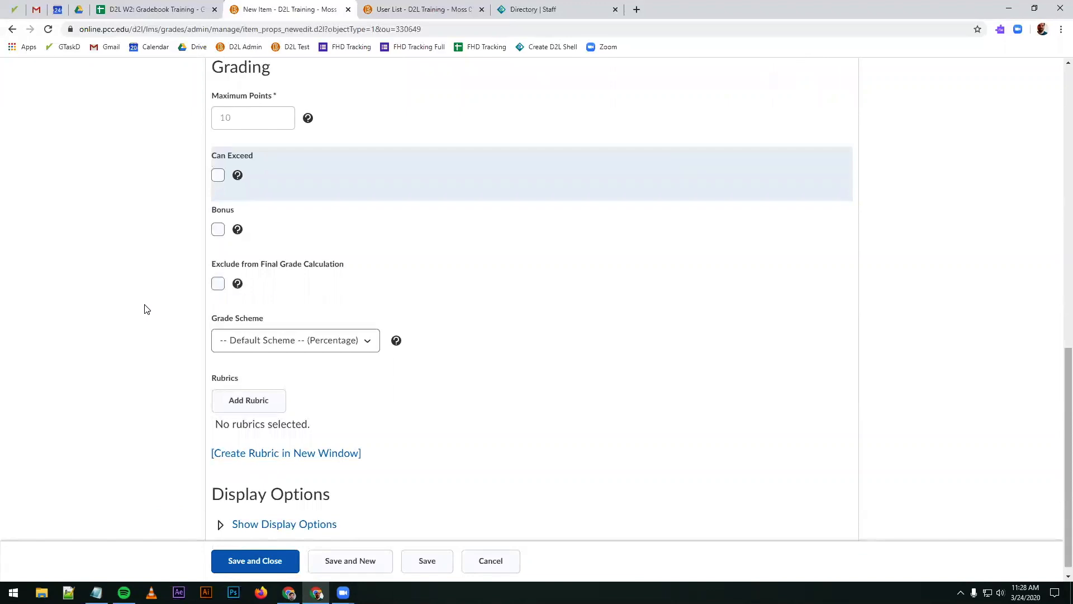
left_click(262, 339)
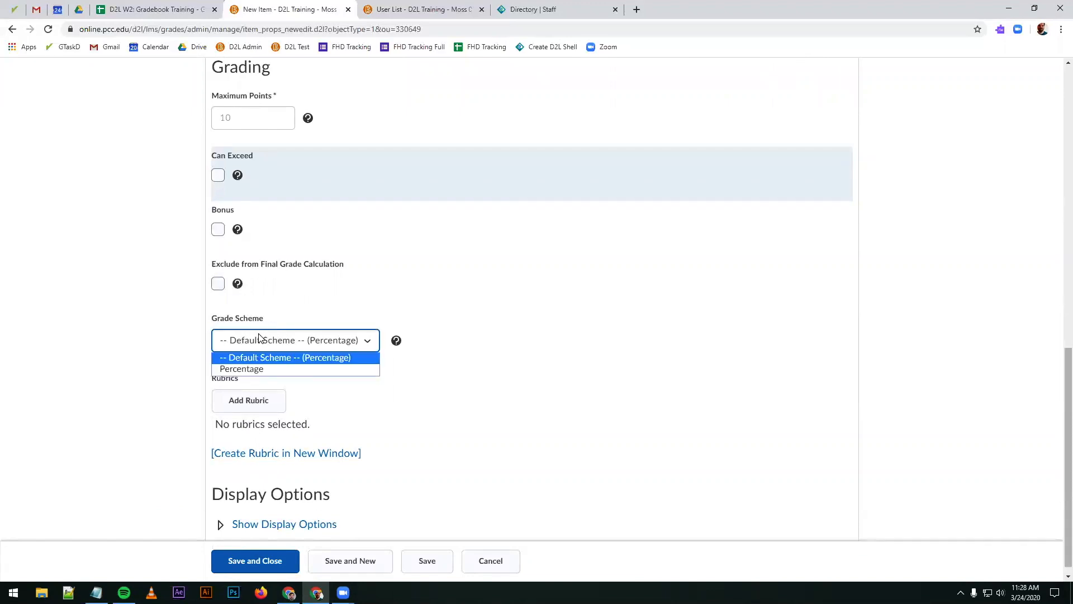
left_click(257, 341)
left_click(257, 342)
left_click(97, 298)
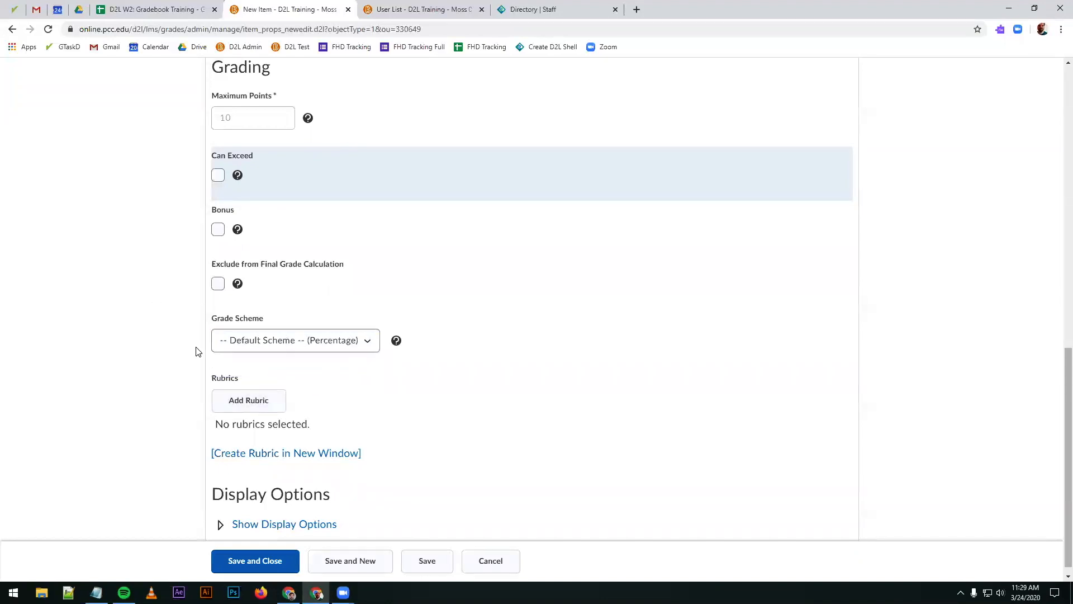
Step: Expand the item's display options, examine the Student View and Managing View settings, and collapse them again
scroll(143, 359, "down", 1)
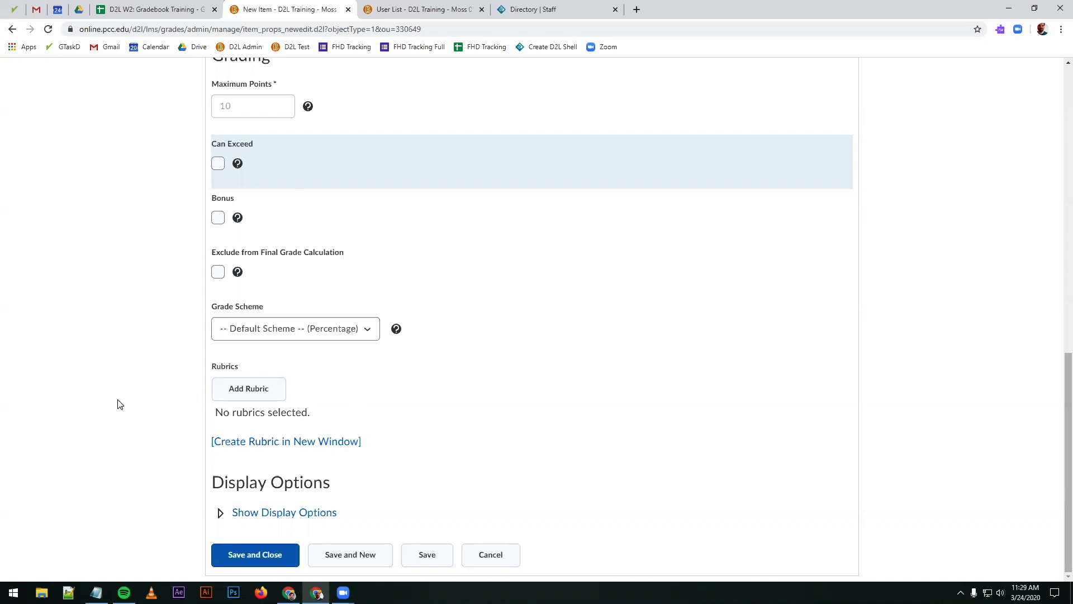
left_click(276, 513)
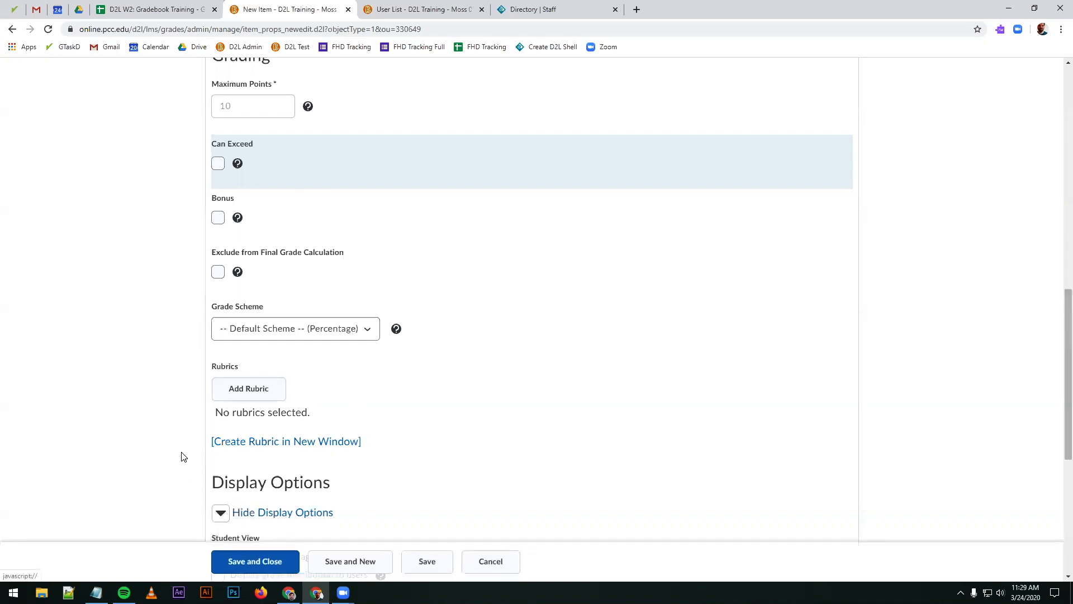
scroll(182, 457, "down", 6)
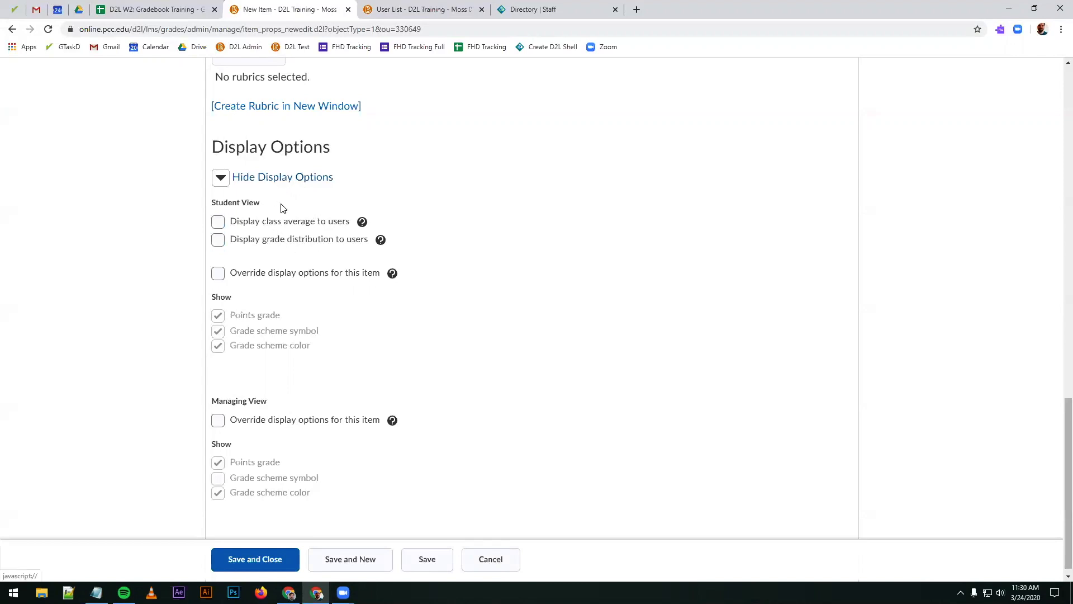
left_click(285, 187)
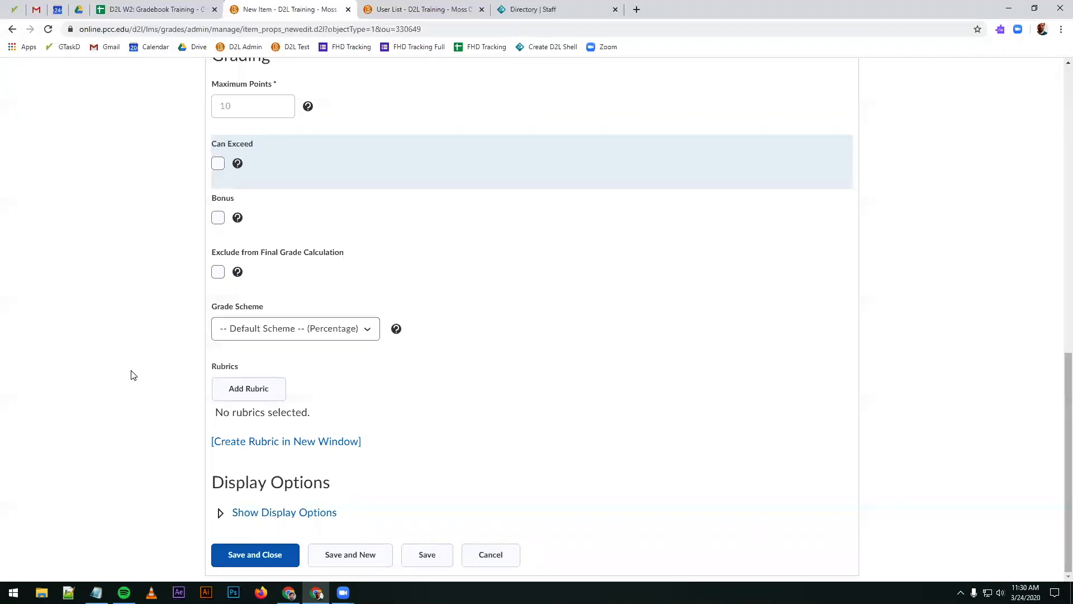
Step: Save the Assignment 1: Shakespeare Essay item and continue directly to creating another new item
scroll(144, 369, "up", 12)
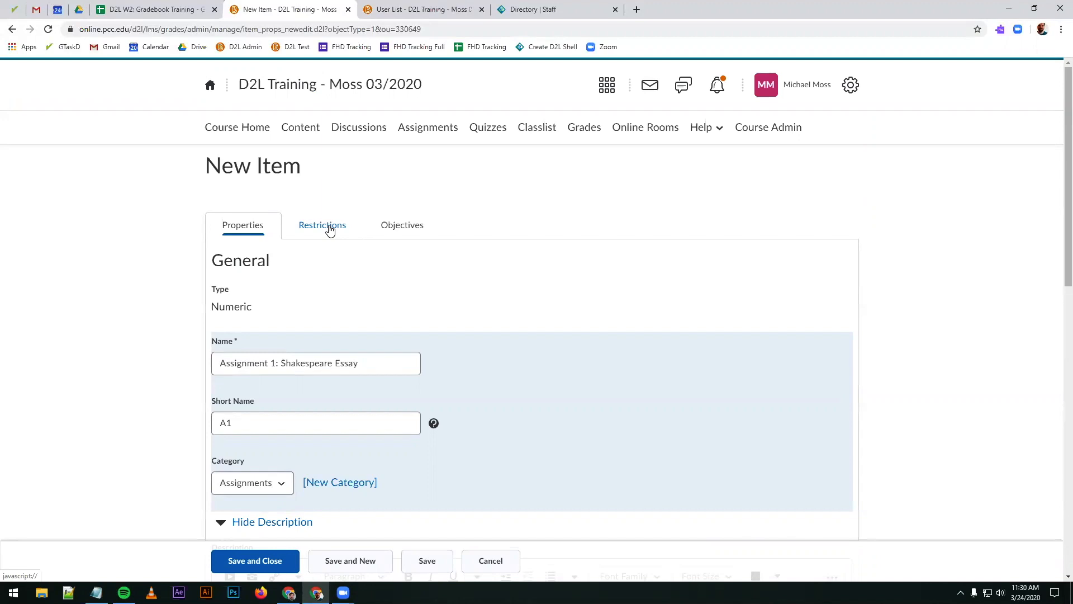
scroll(135, 315, "down", 1)
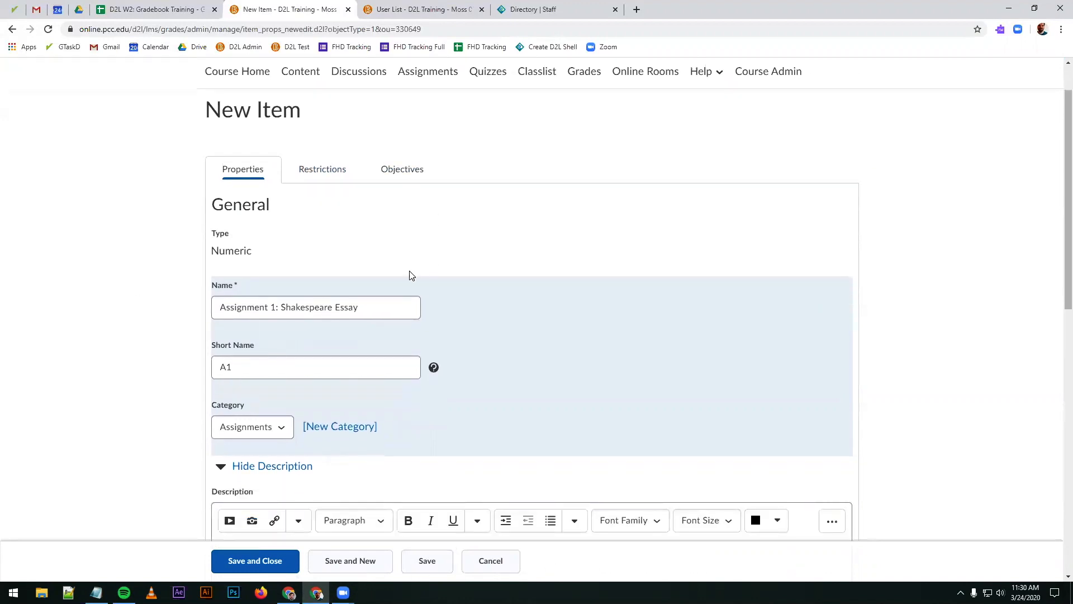
scroll(168, 321, "down", 5)
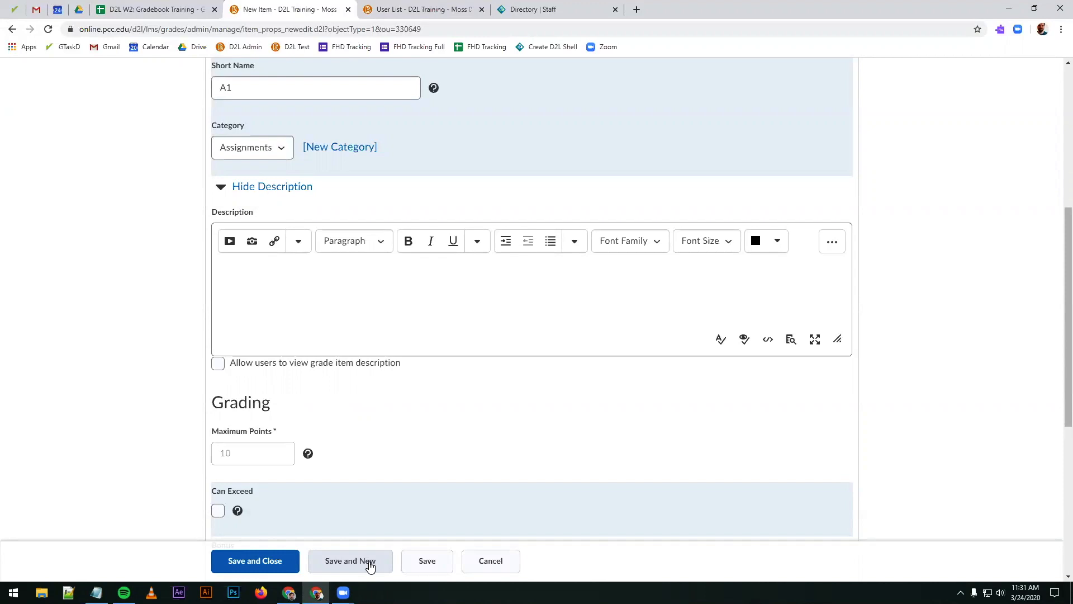
left_click(370, 561)
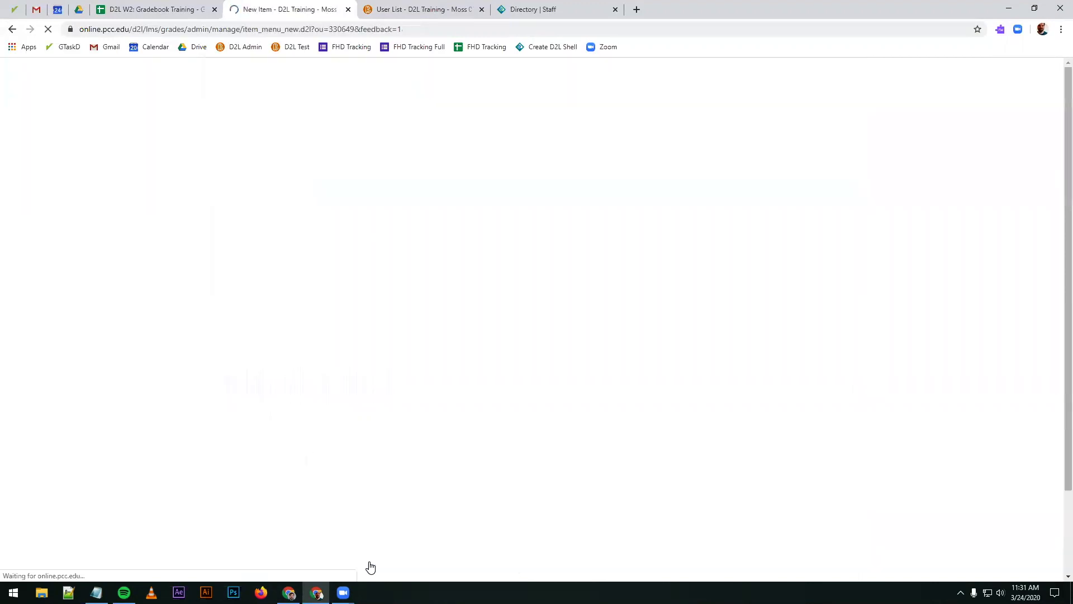
Step: Create and save a numeric grade item named Assignment 2 with short name A2 in the Assignments category
left_click(251, 255)
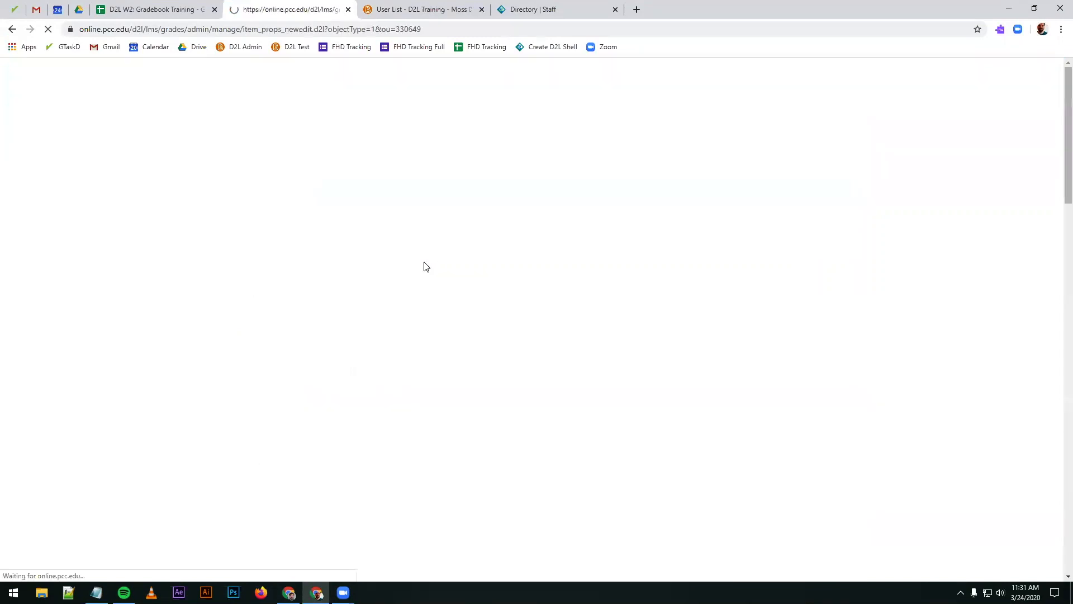
scroll(459, 279, "down", 2)
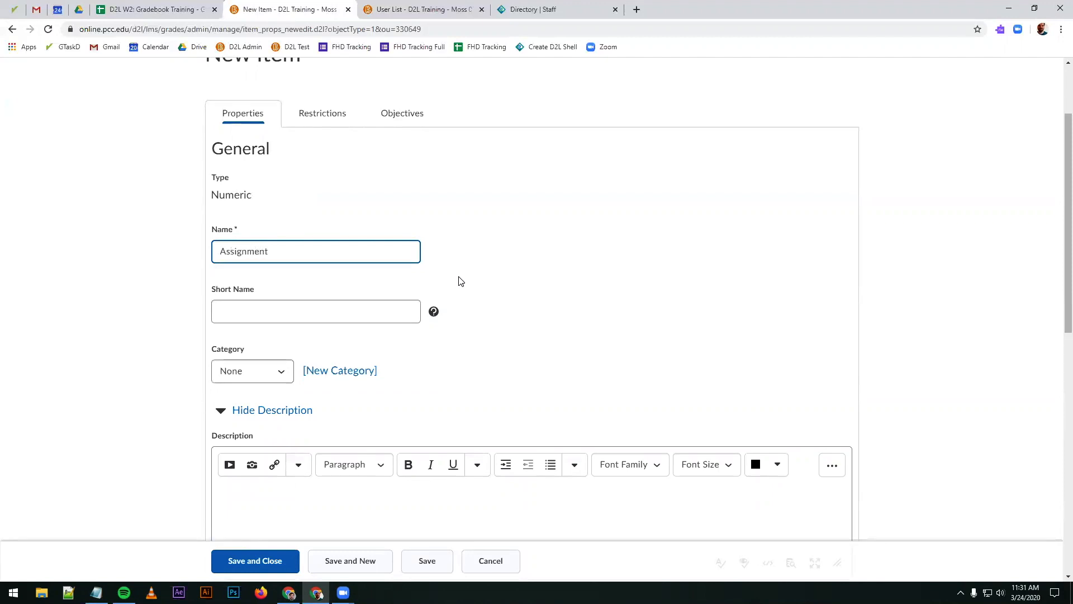
left_click(338, 309)
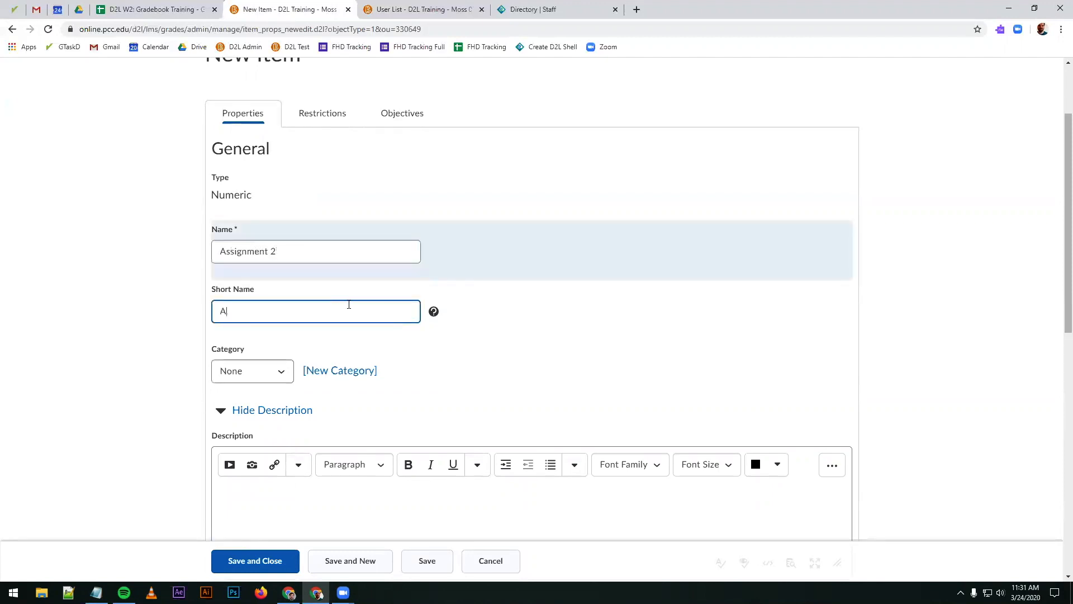
left_click(263, 372)
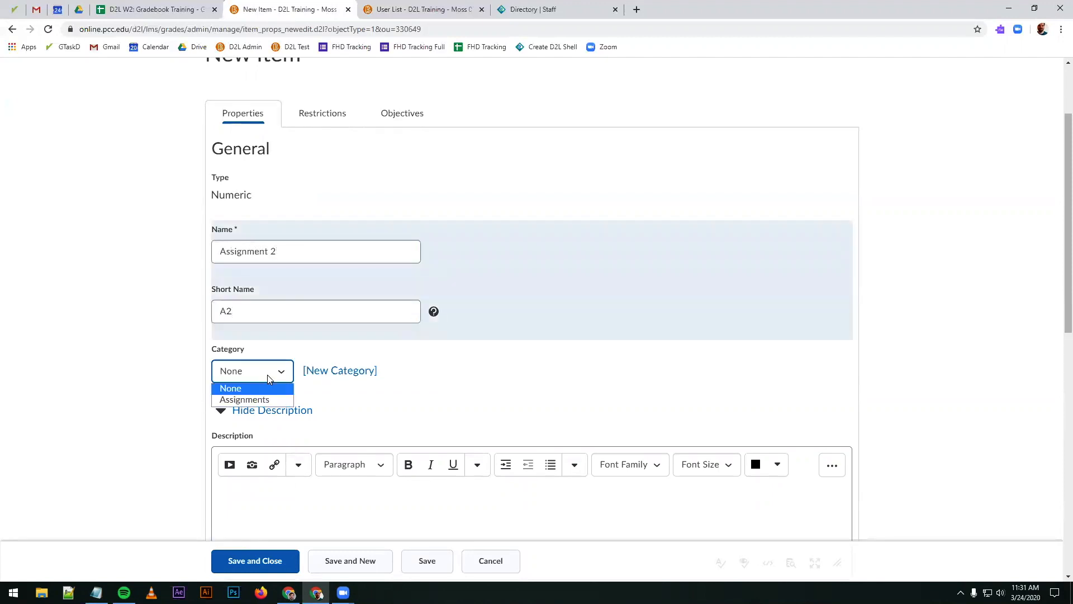
left_click(254, 401)
scroll(246, 391, "down", 7)
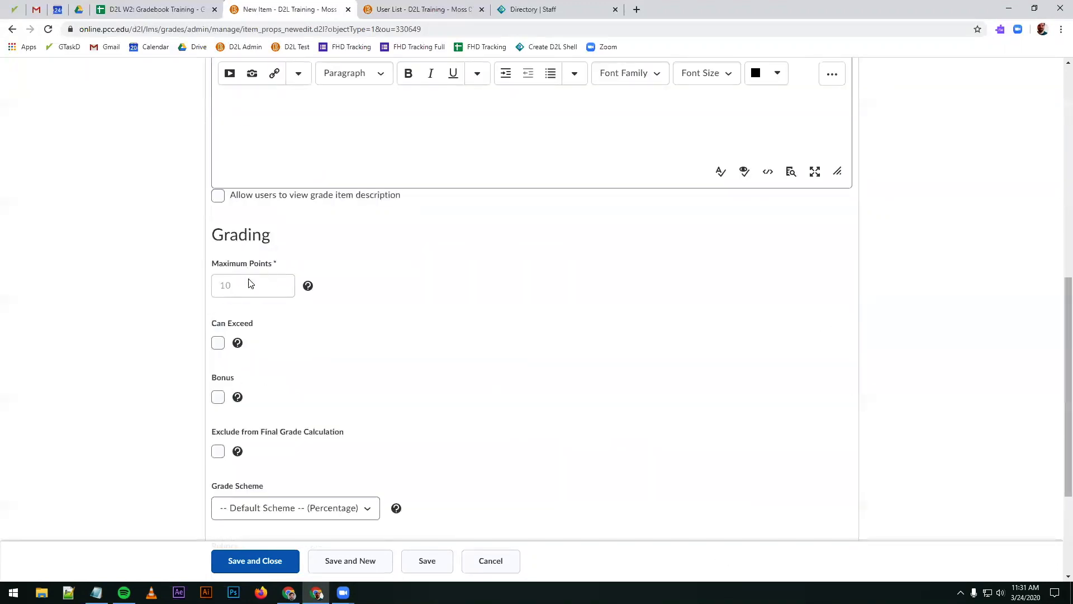
left_click(259, 559)
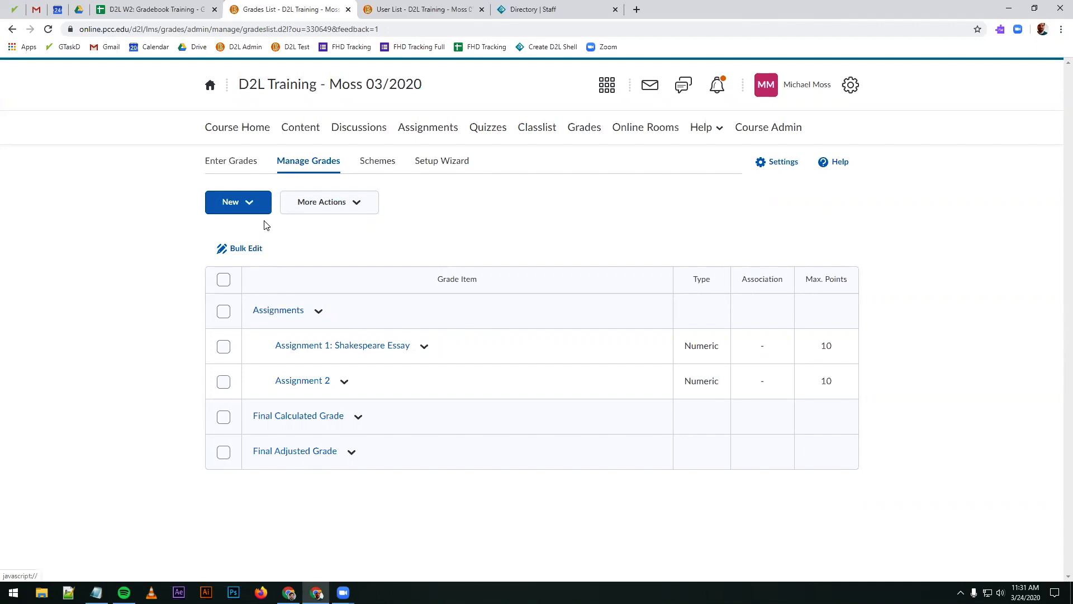
Step: Start a new grade category and name it Discussions
left_click(247, 204)
left_click(239, 270)
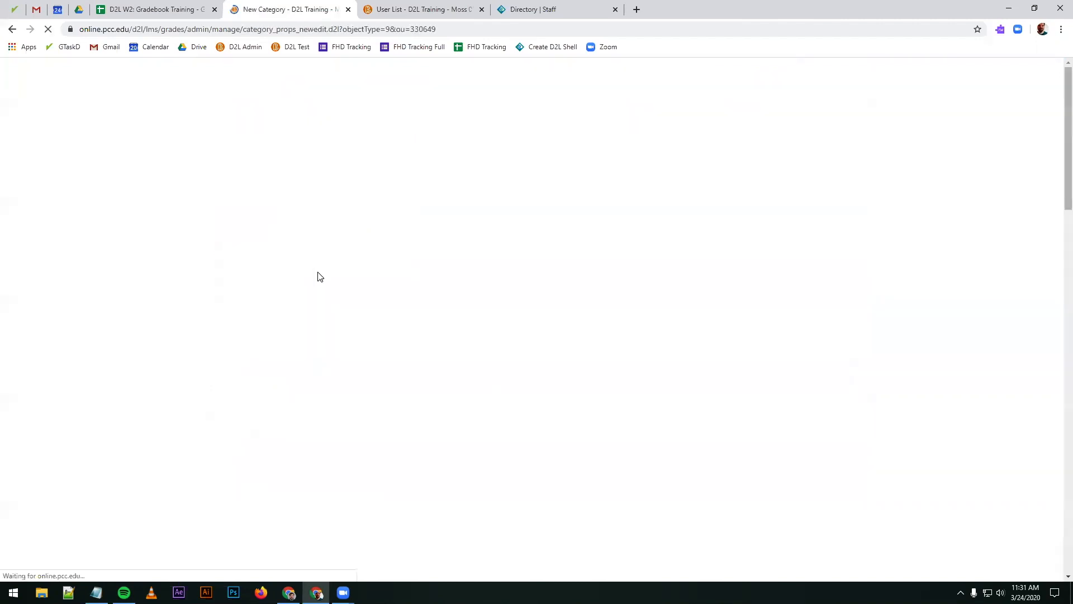
type("Discussions")
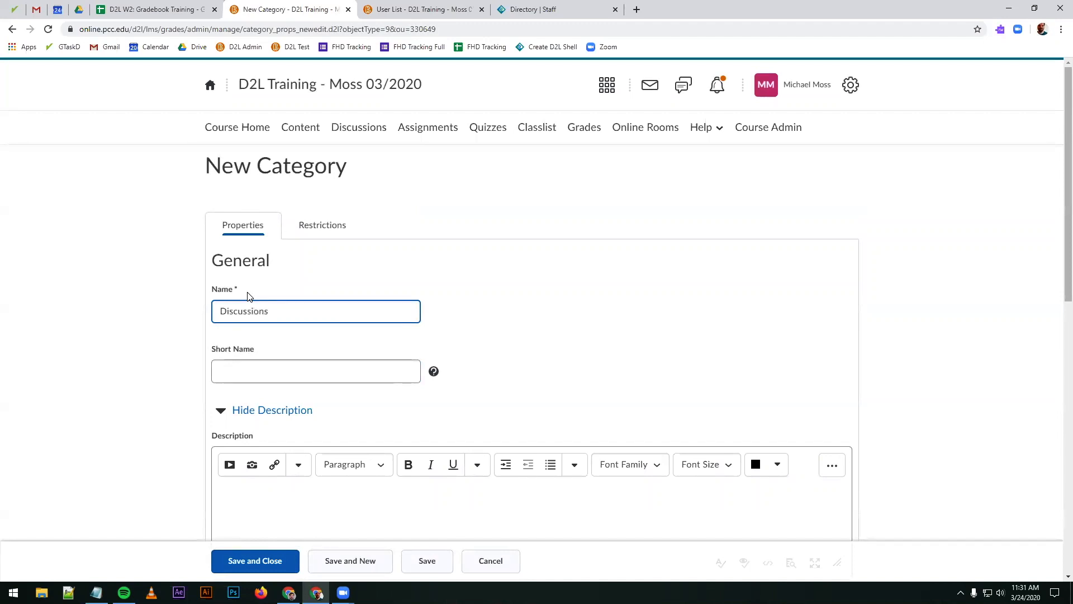
left_click(251, 368)
Step: Distribute points across all items of the Discussions category at 20 points per item and save the category
scroll(249, 367, "down", 7)
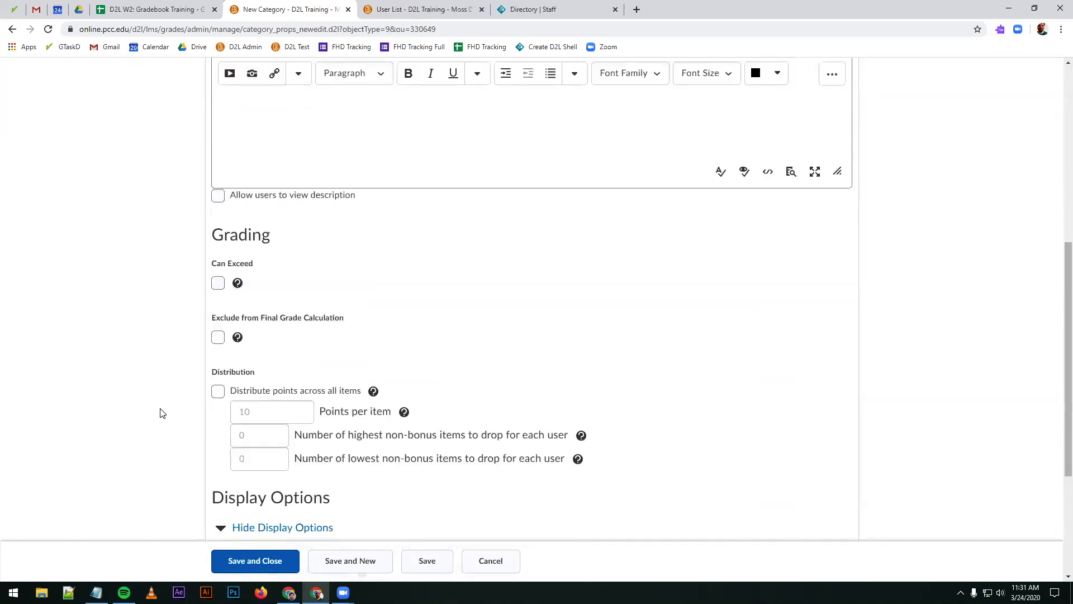
scroll(162, 413, "down", 4)
scroll(213, 290, "up", 2)
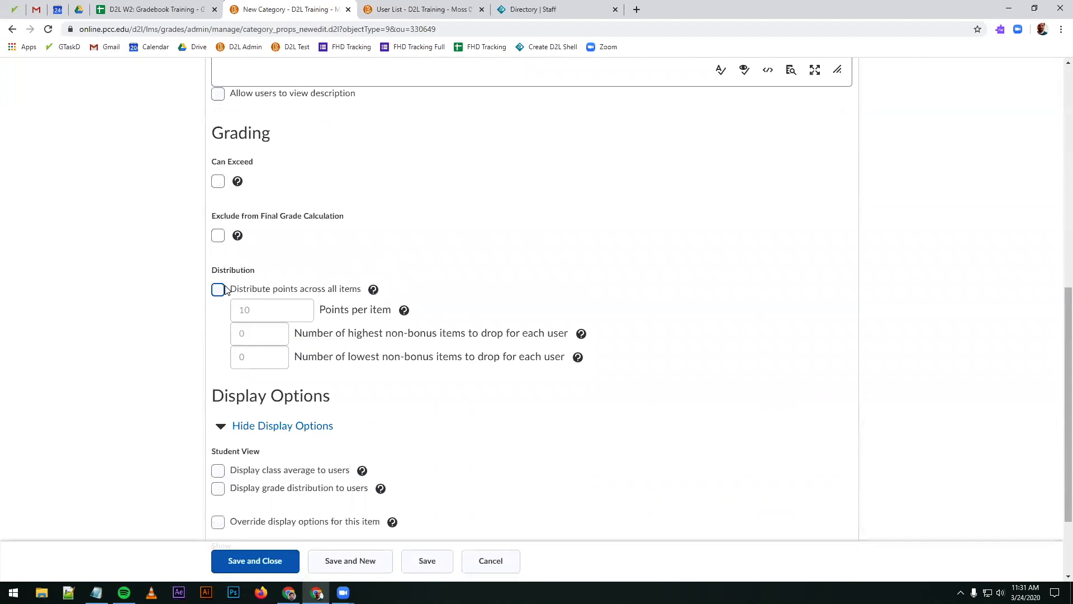
left_click(218, 289)
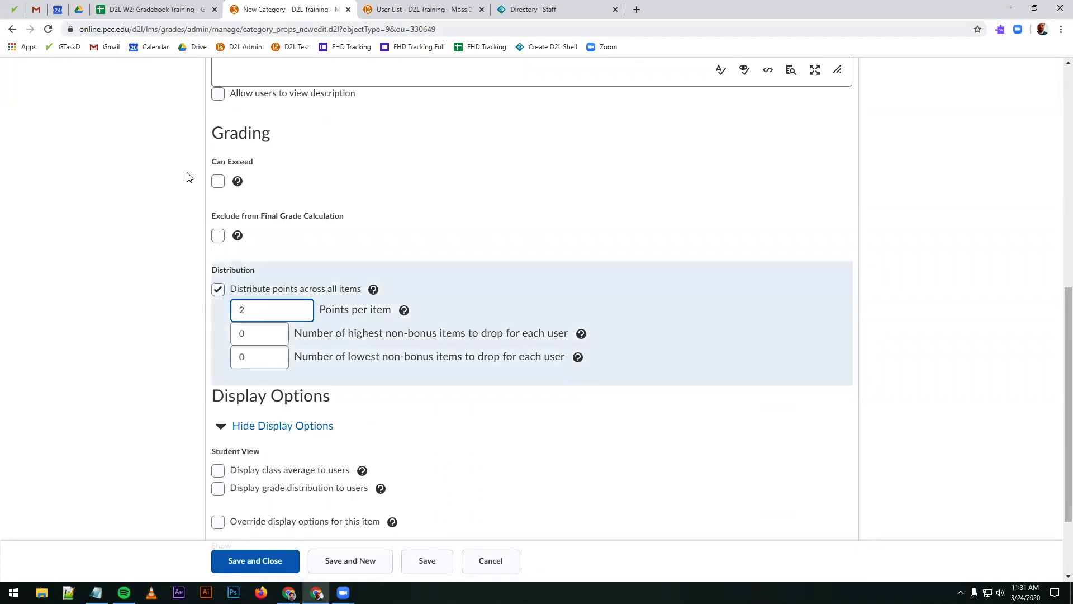
type("20")
key("Return")
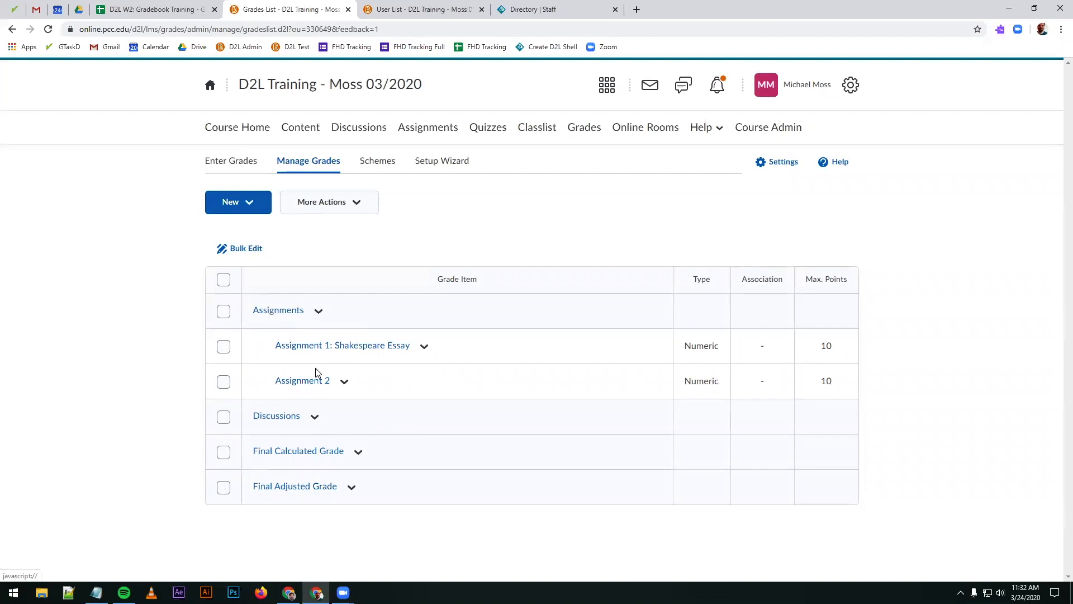
Step: Create and save a numeric grade item named Discussion 1 with short name D1 in the Discussions category
left_click(239, 208)
left_click(232, 234)
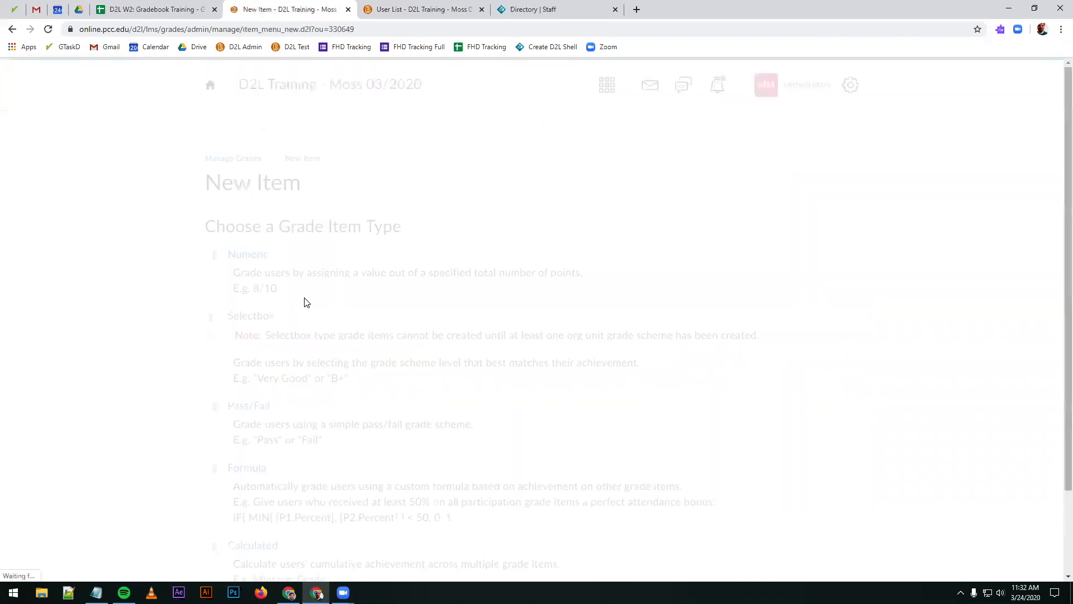
left_click(251, 256)
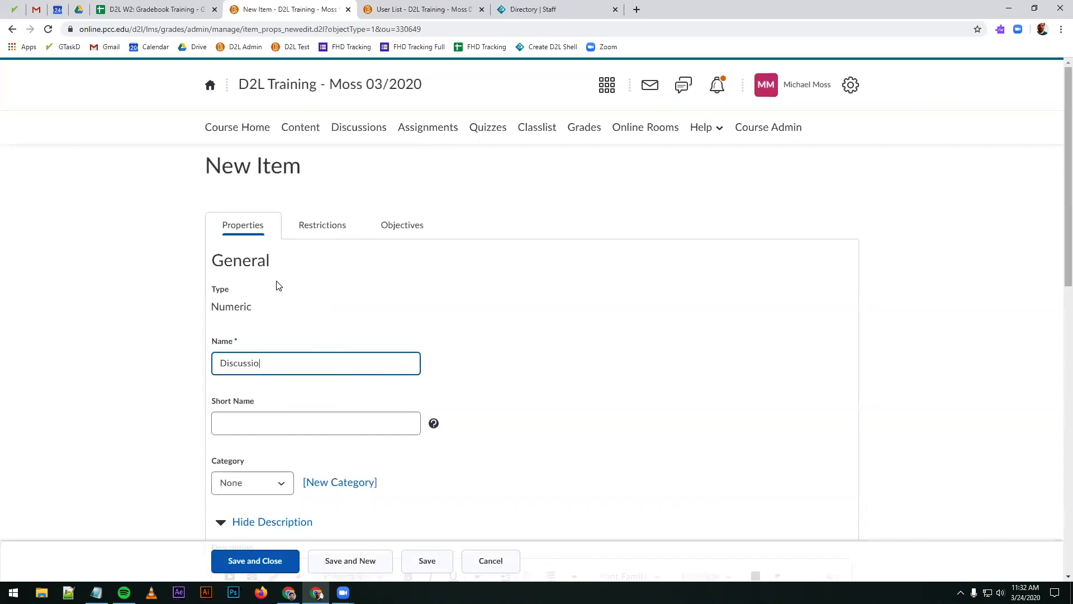
left_click(243, 411)
type("D1")
left_click(242, 484)
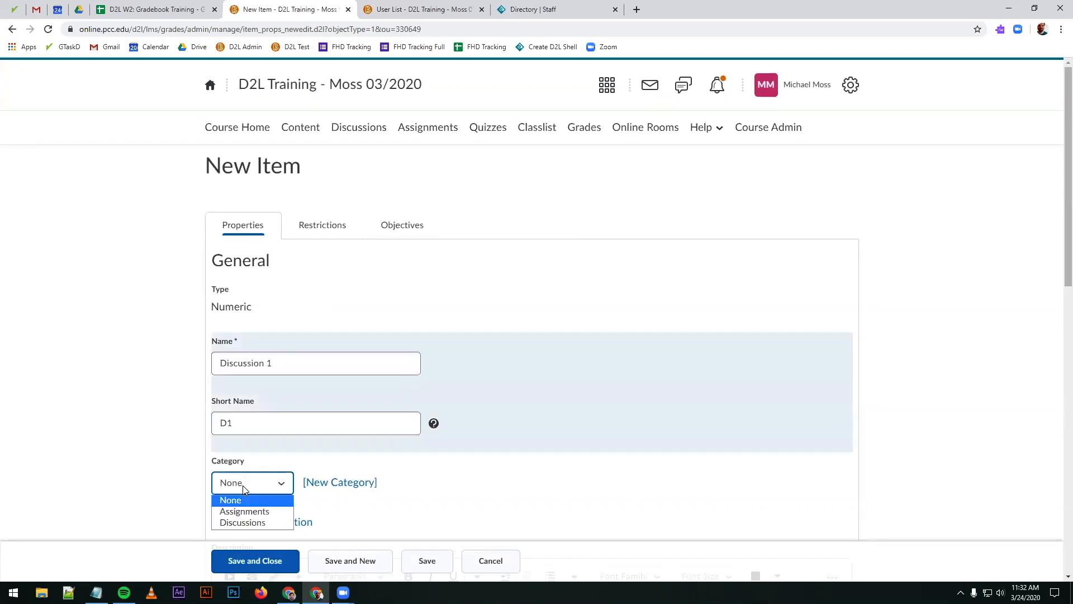
left_click(242, 522)
left_click(244, 561)
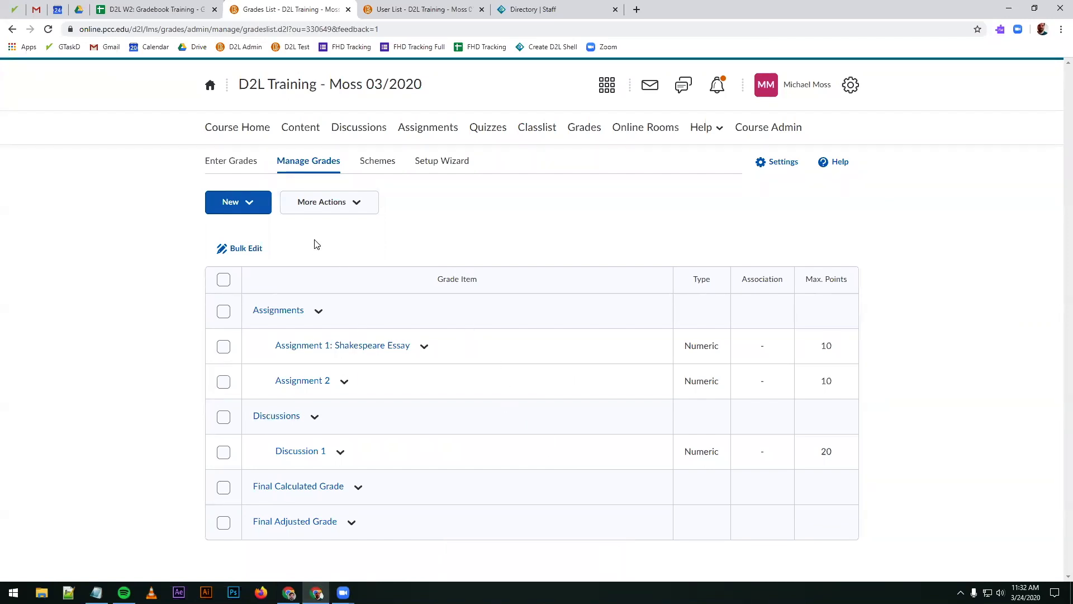
left_click(258, 213)
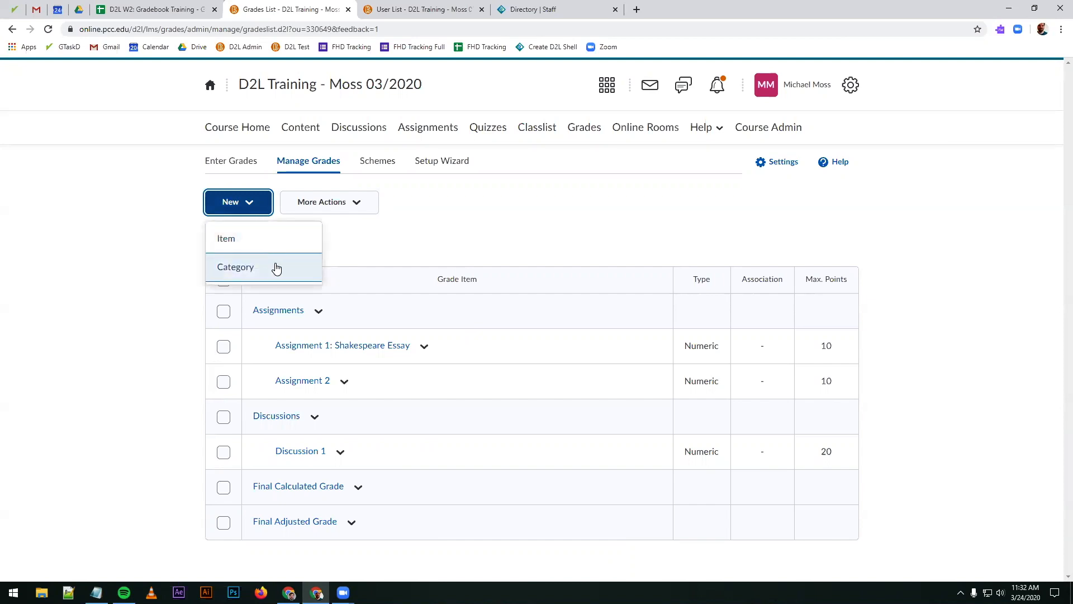
left_click(457, 263)
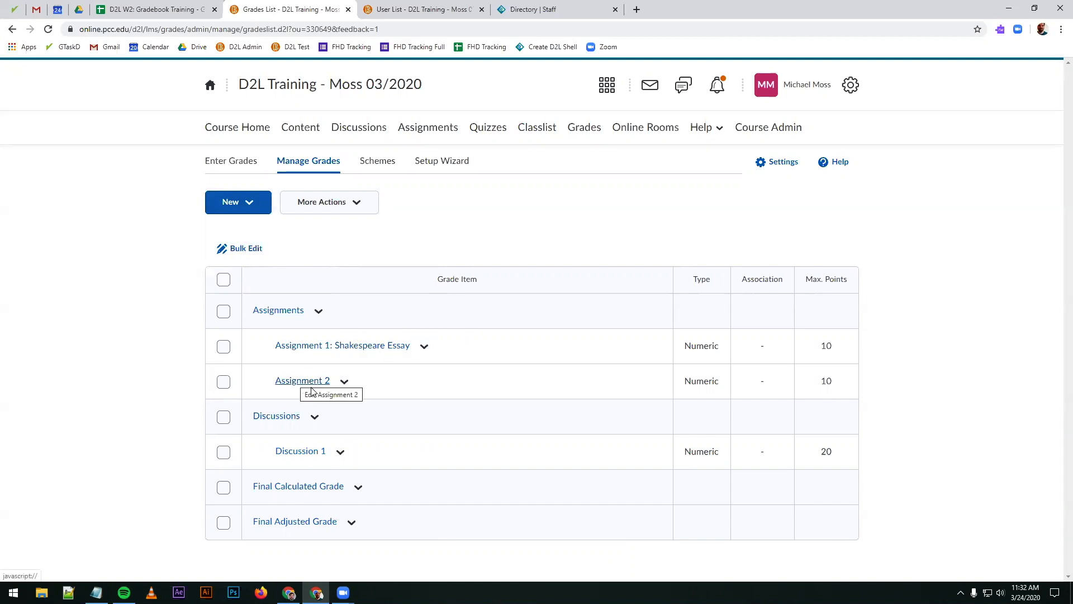
Step: Edit the Assignment 1: Shakespeare Essay item, shorten its name to Assignment 1, and save it
left_click(432, 353)
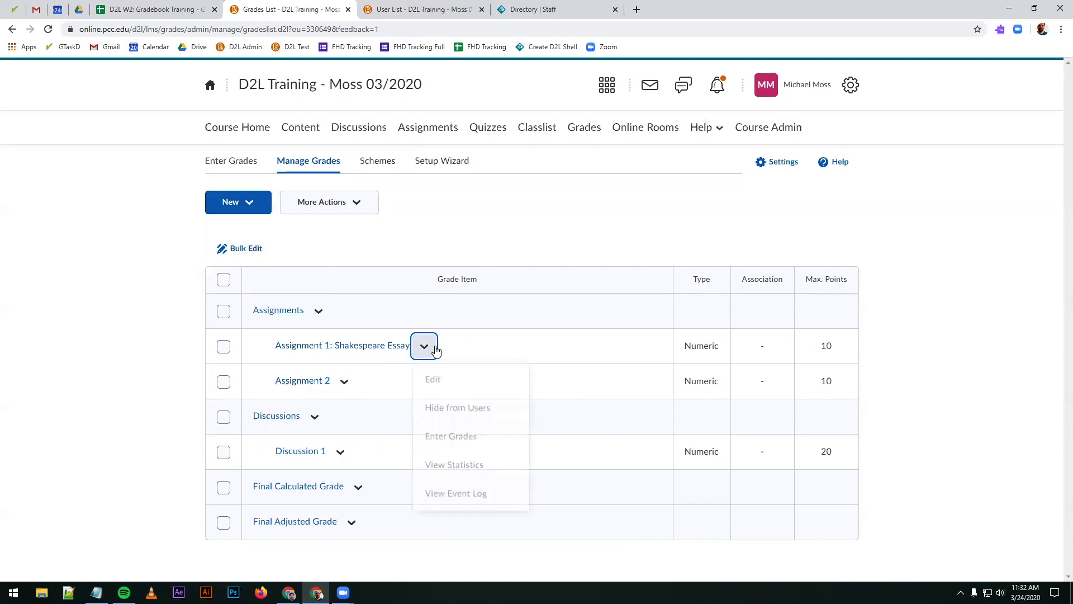
left_click(451, 382)
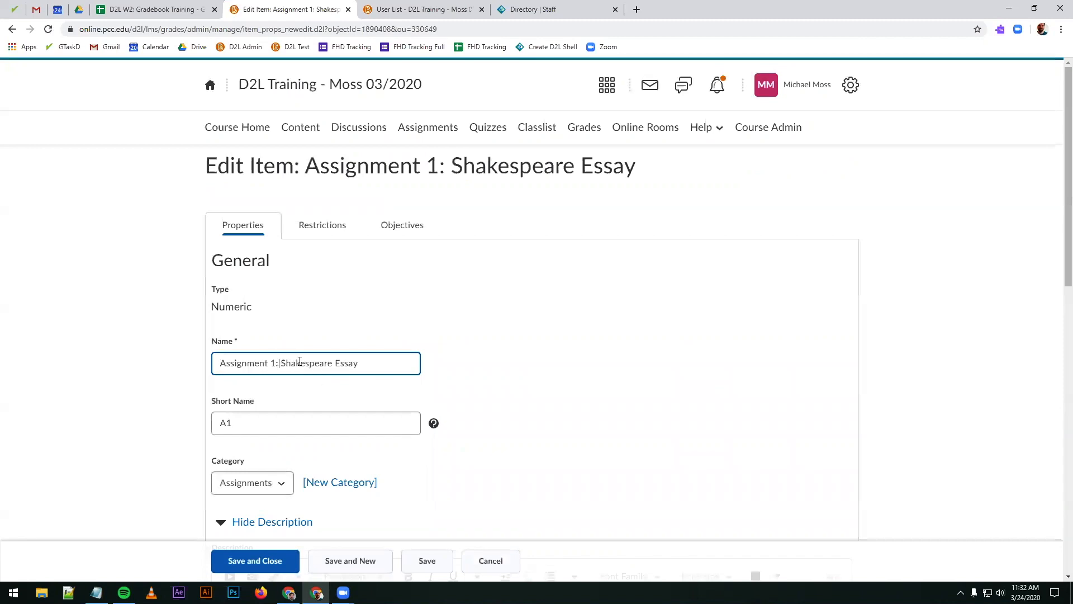
left_click_drag(276, 362, 423, 364)
key("BackSpace")
left_click(283, 563)
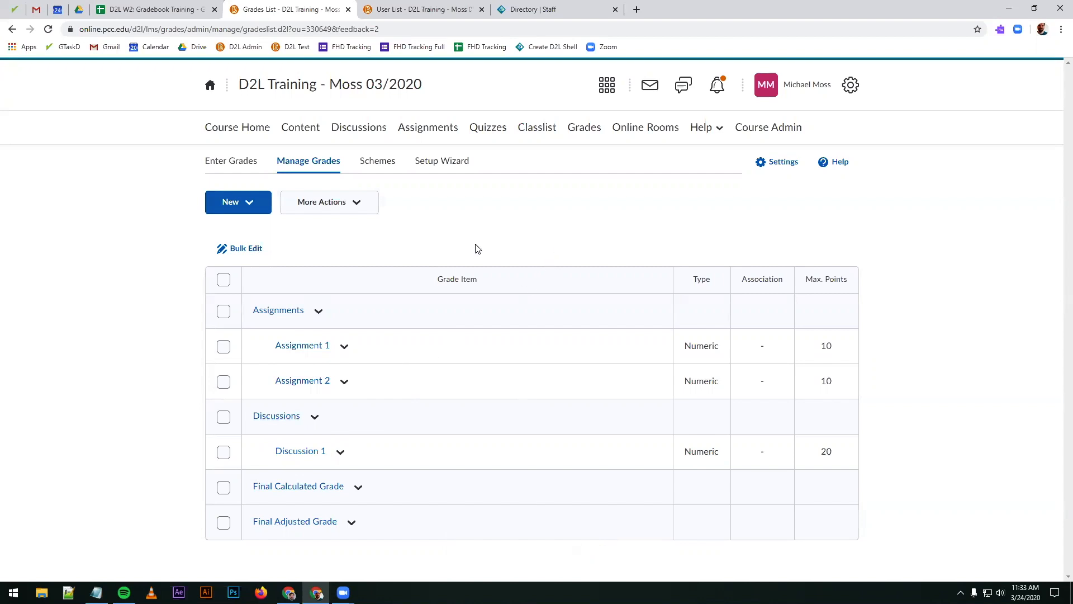
Step: Open the reordering of grade items and categories and set the Discussions category's sort order to 1
left_click(312, 202)
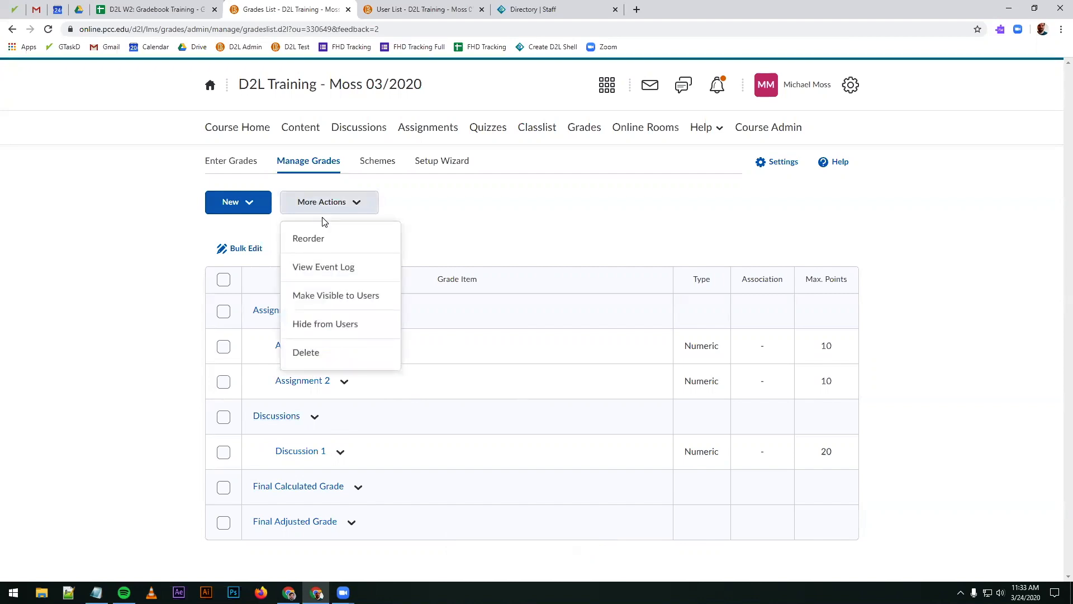
left_click(330, 240)
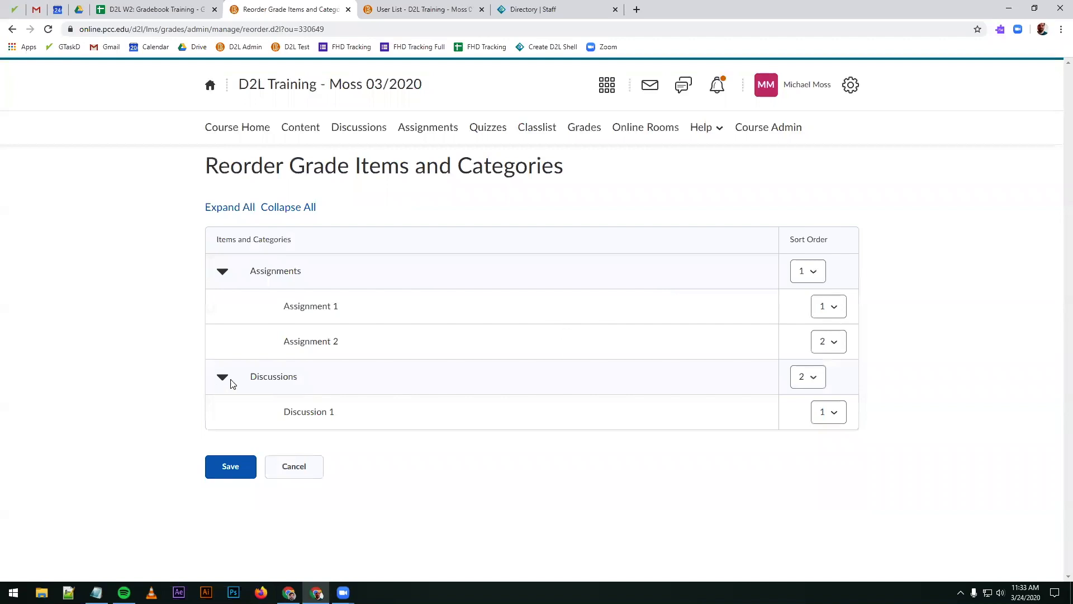
left_click(816, 378)
left_click(803, 395)
Step: Try out sort order 2 for Assignment 1 within the Assignments category and set it back to 1
left_click(821, 306)
left_click(822, 350)
left_click(825, 308)
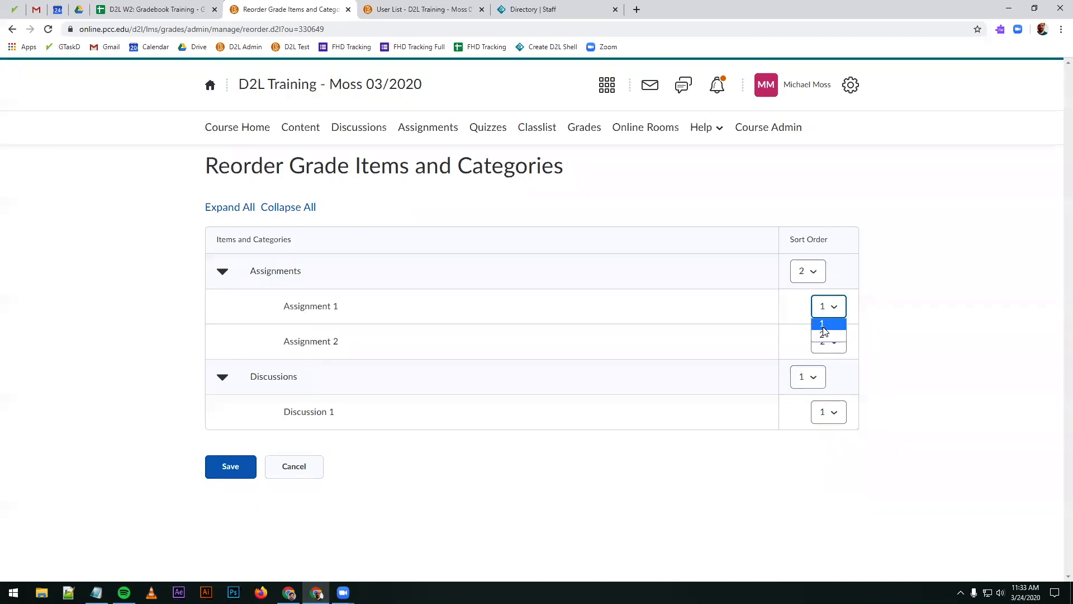
left_click(820, 335)
left_click(830, 309)
left_click(827, 326)
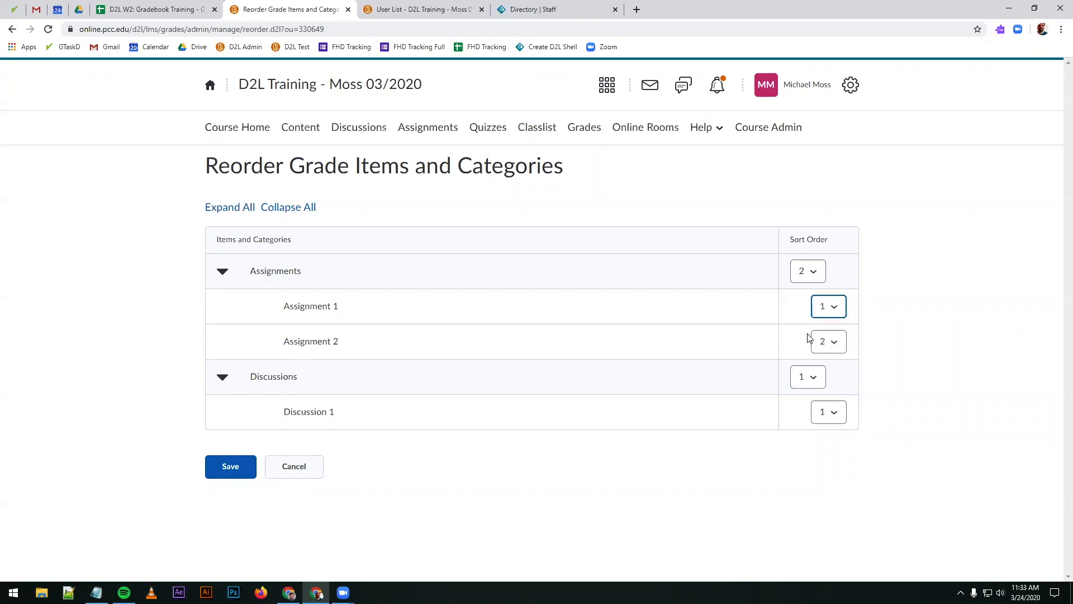
Step: Save the new order of the grade items and categories
left_click(218, 474)
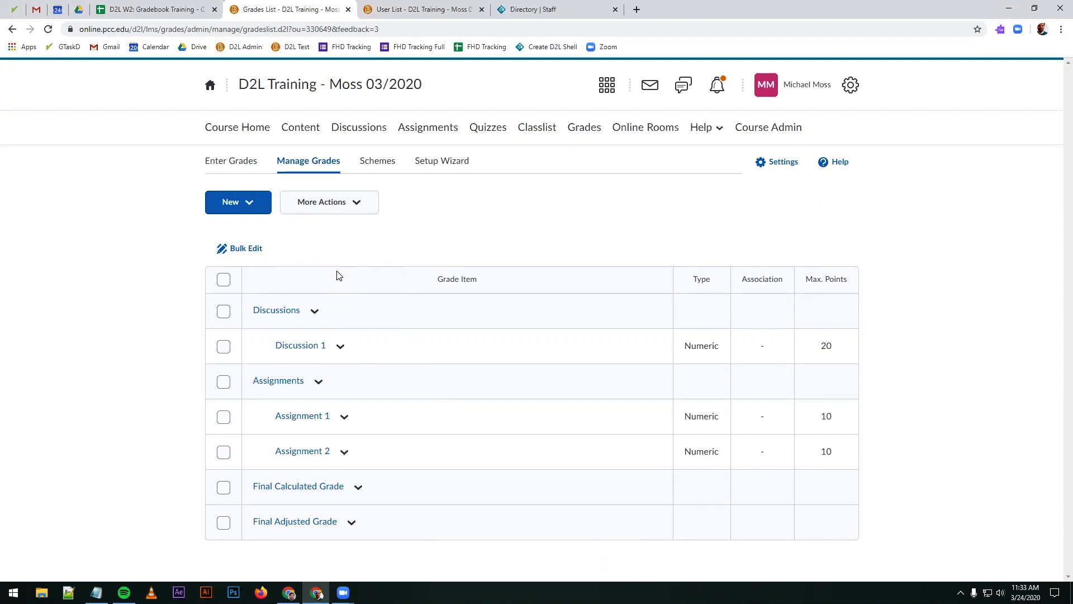
left_click(347, 208)
left_click(493, 239)
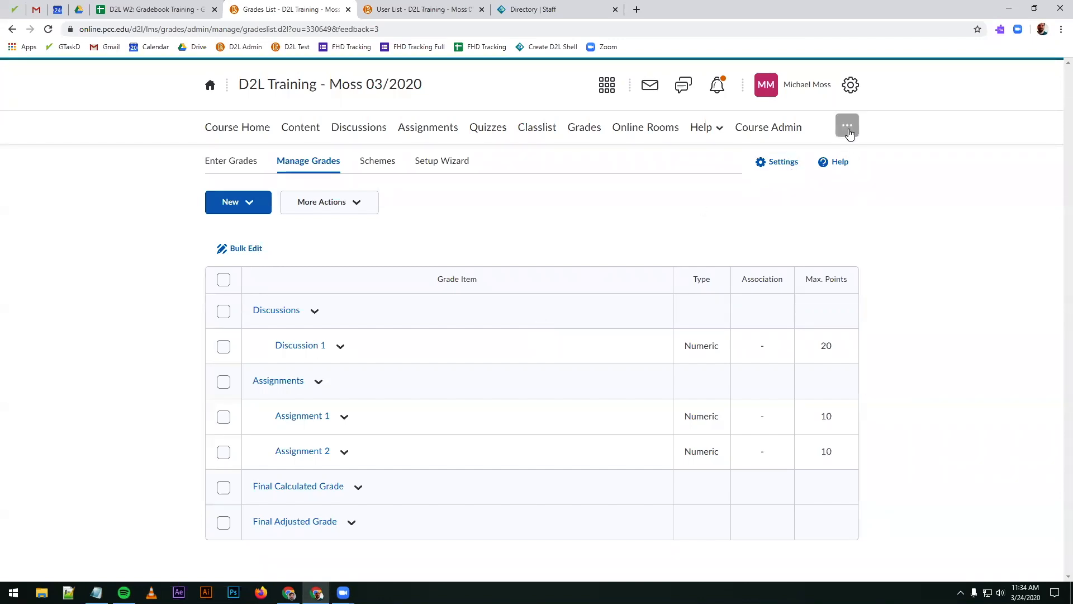
Step: View the course as a student and check how the grade items and categories appear in Grades
left_click(817, 88)
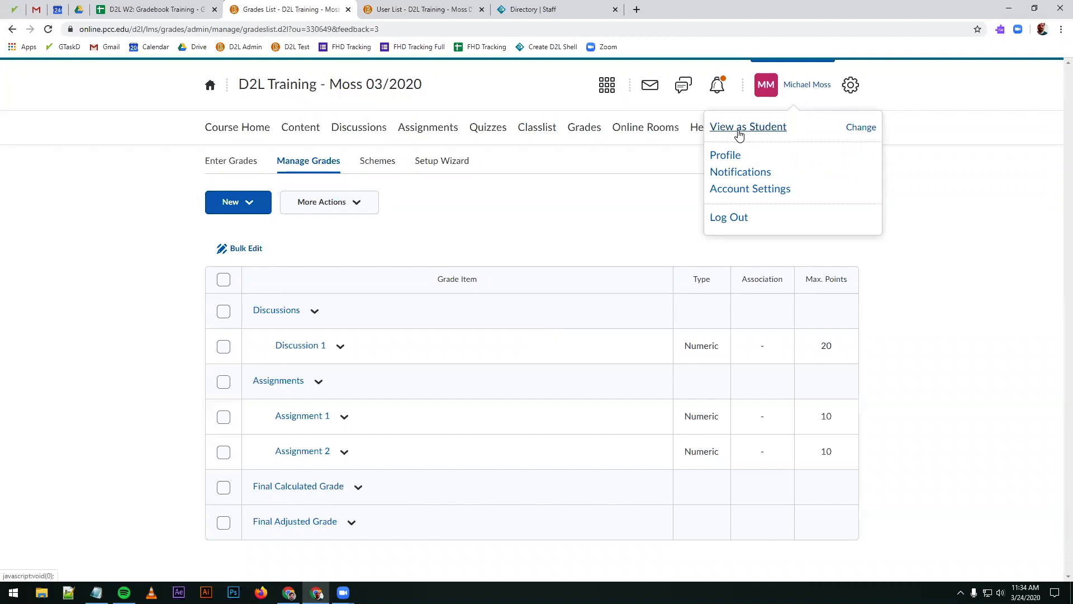
left_click(854, 128)
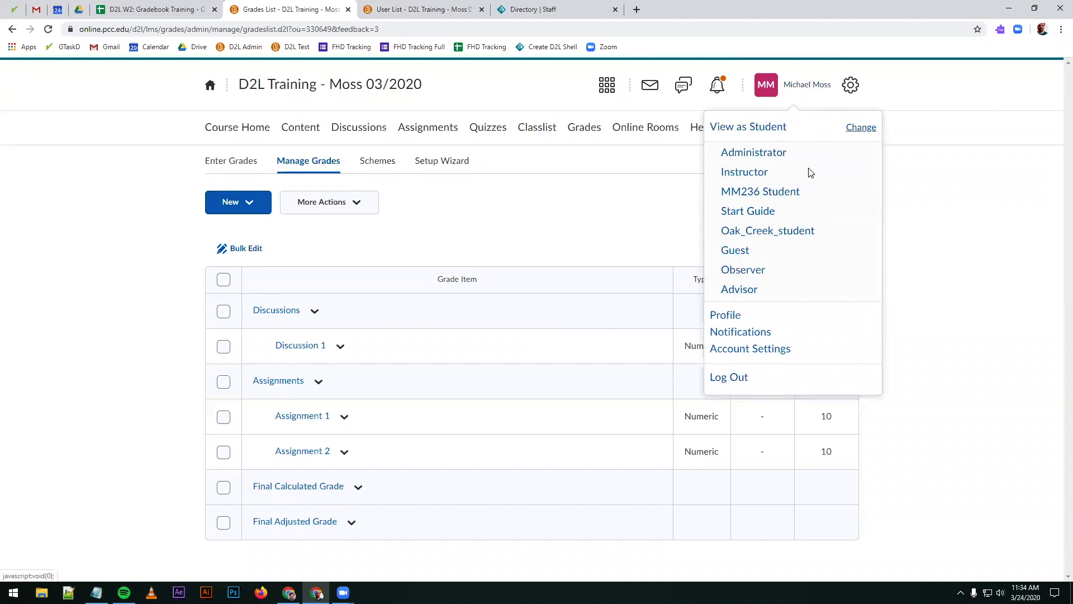
left_click(755, 131)
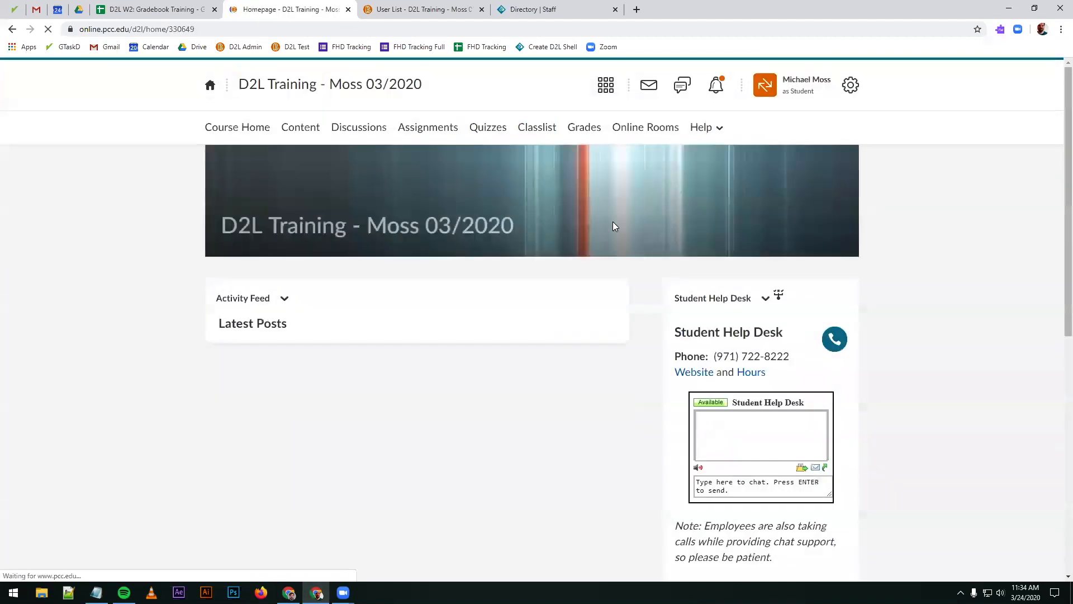
left_click(586, 129)
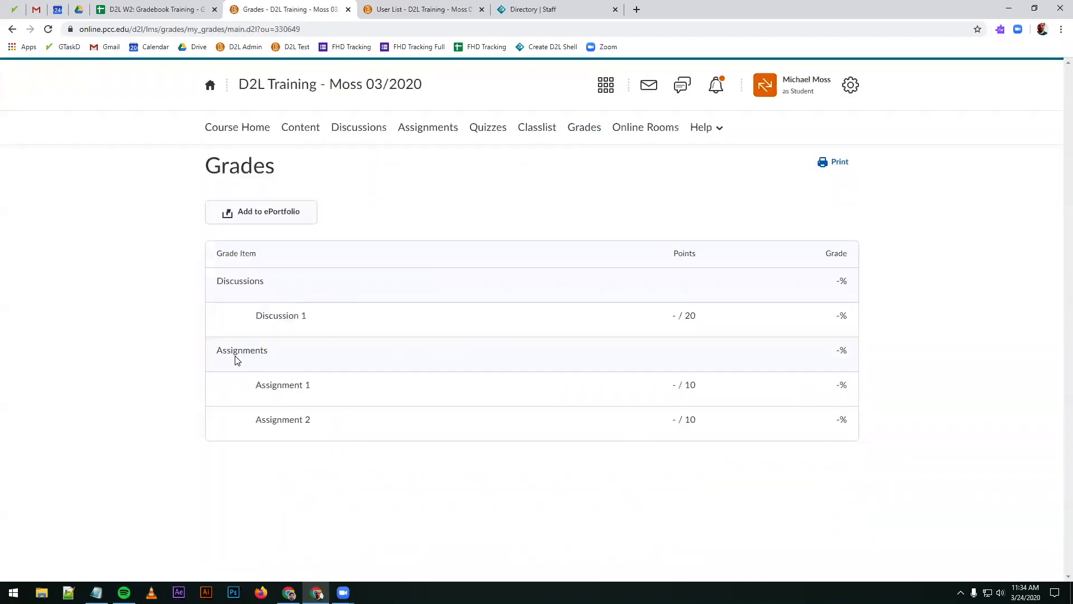
left_click_drag(246, 385, 317, 391)
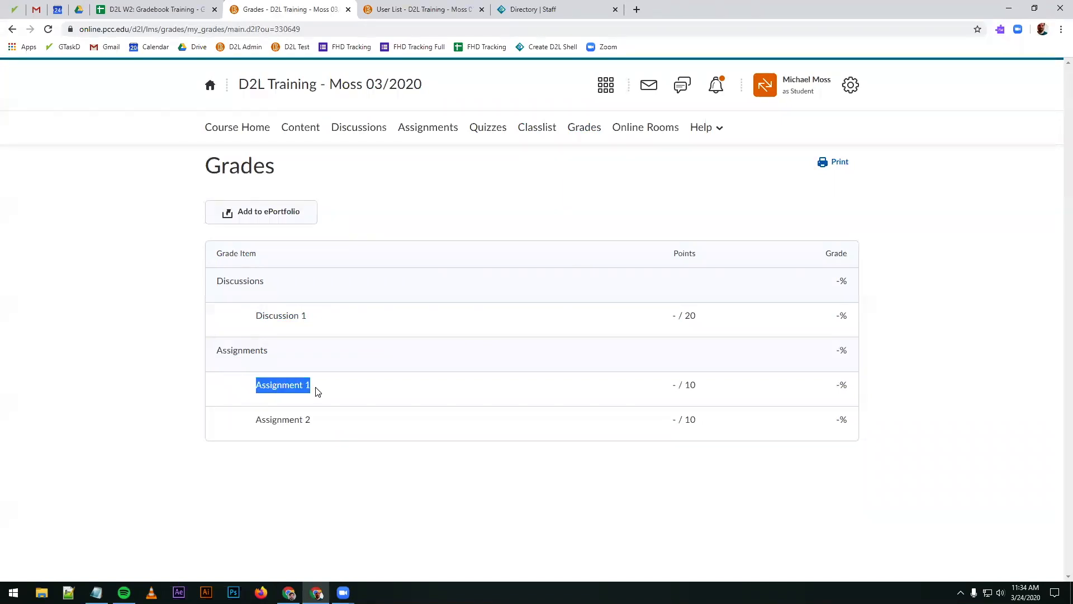
left_click(319, 393)
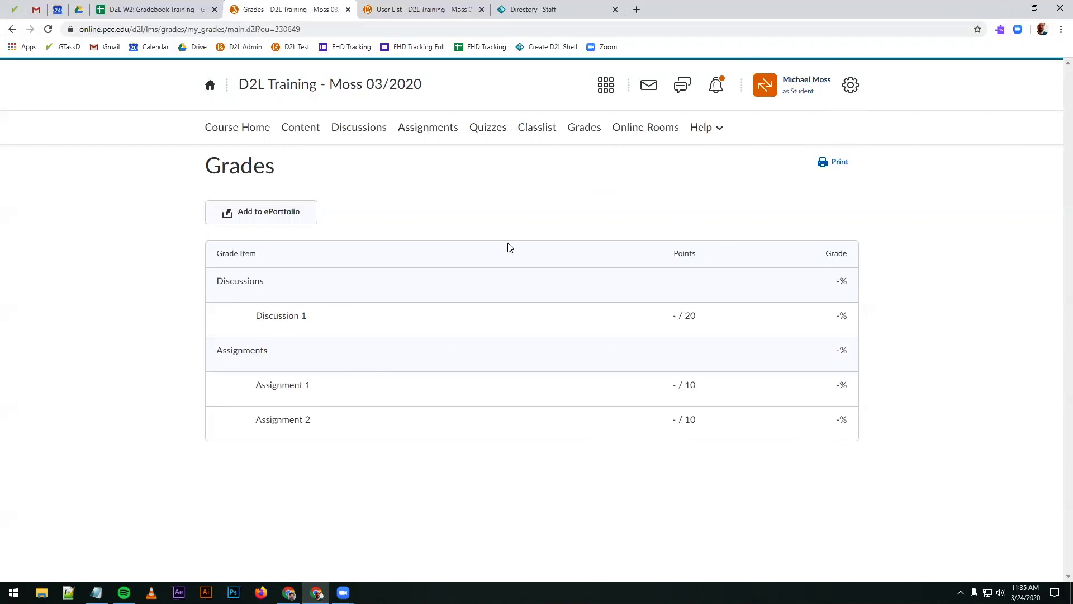
Step: Leave the student view and look at the actions available for the A1 column in the grade entry list
left_click(803, 78)
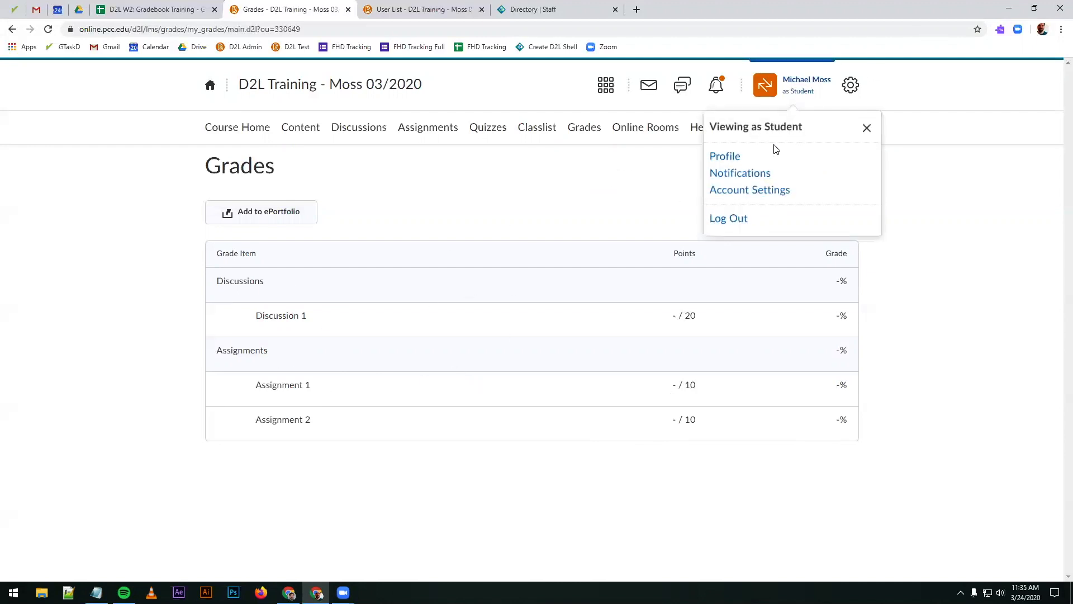
left_click(866, 129)
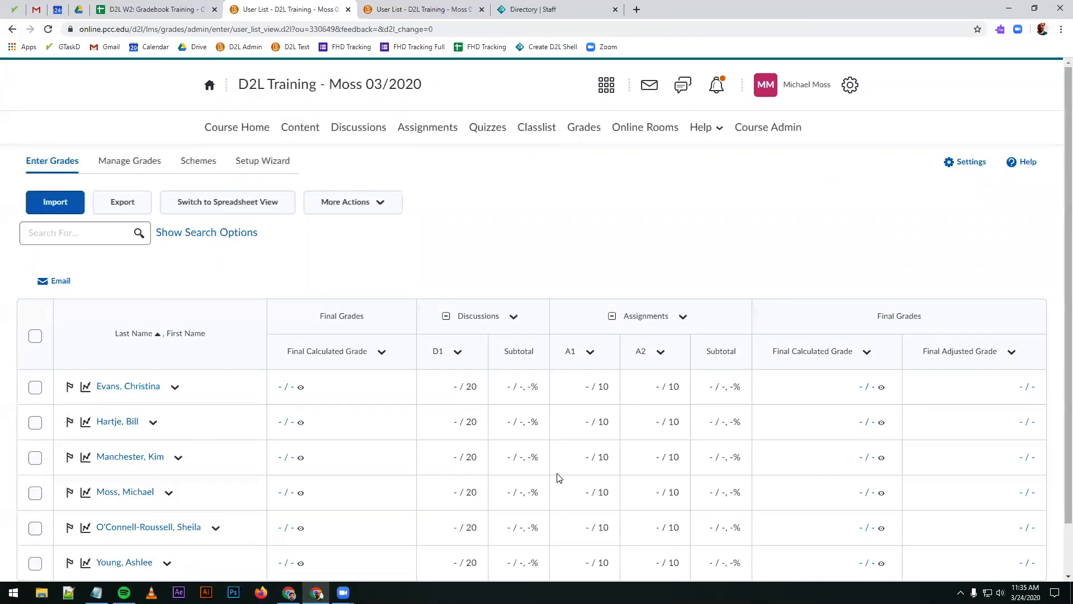
scroll(526, 392, "down", 1)
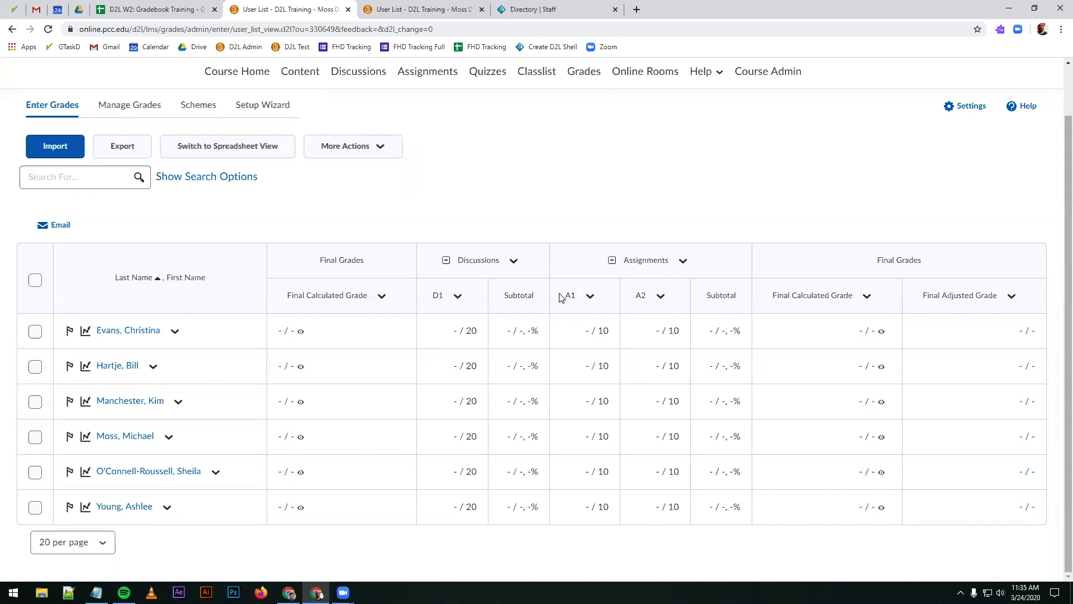
left_click(590, 298)
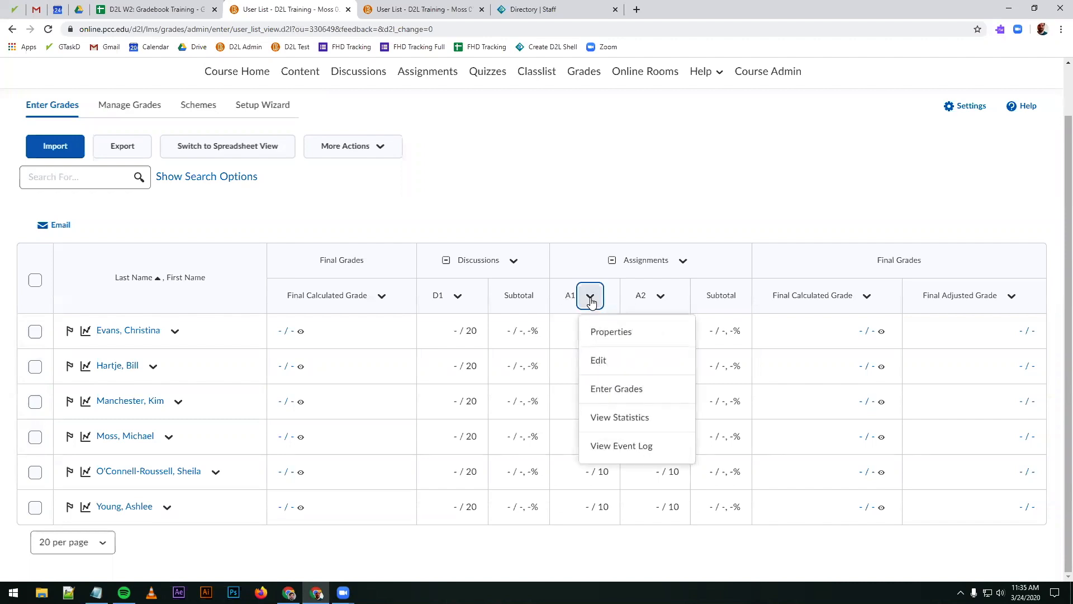
left_click(578, 205)
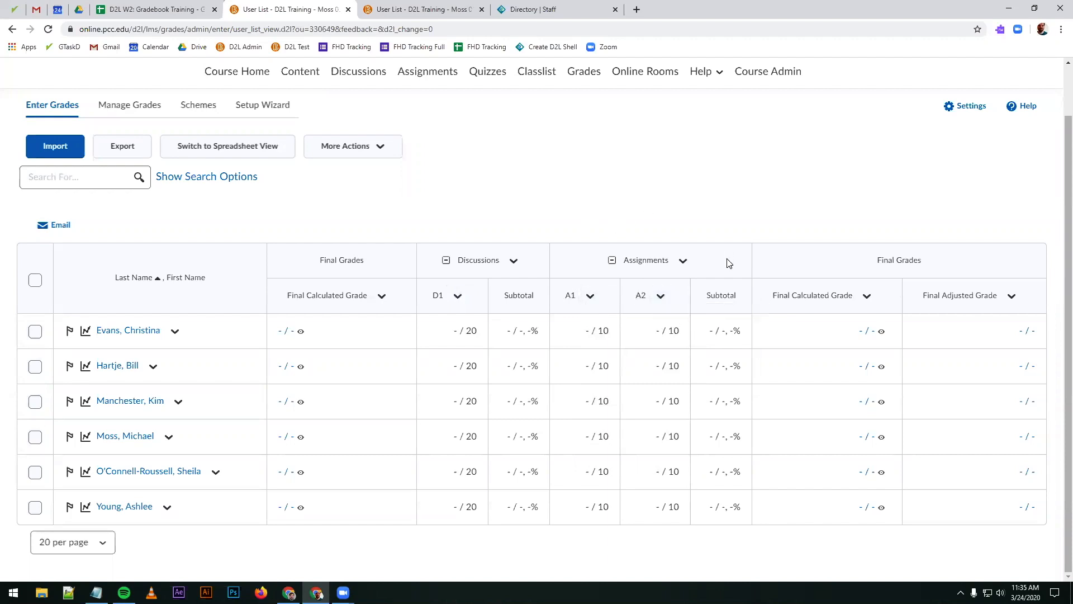
Step: View the course as a student again and check the Final Calculated Grade in Grades
scroll(728, 263, "up", 1)
left_click(825, 84)
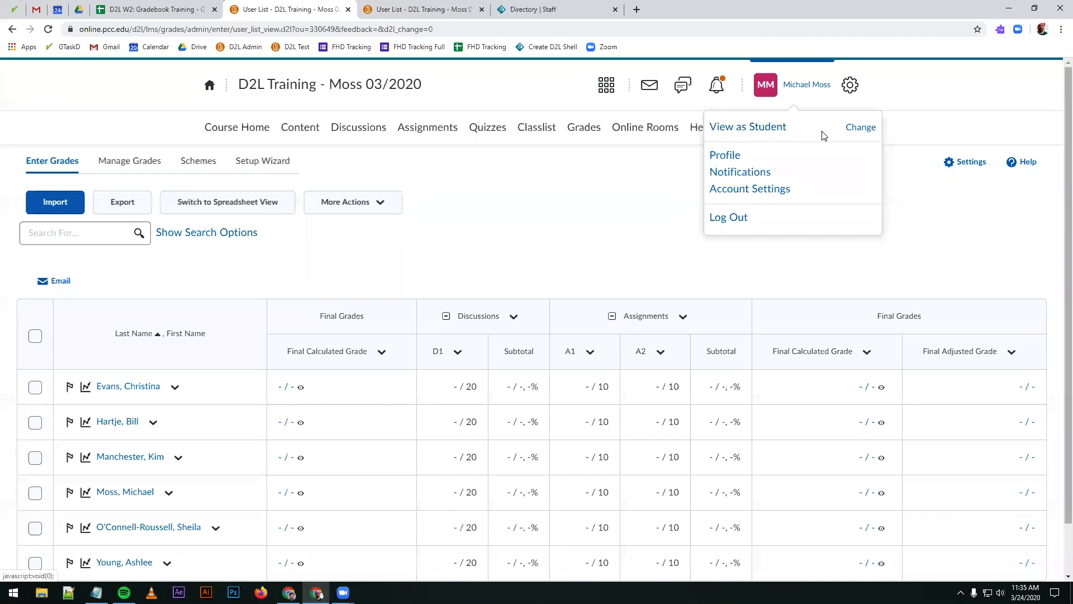
left_click(865, 130)
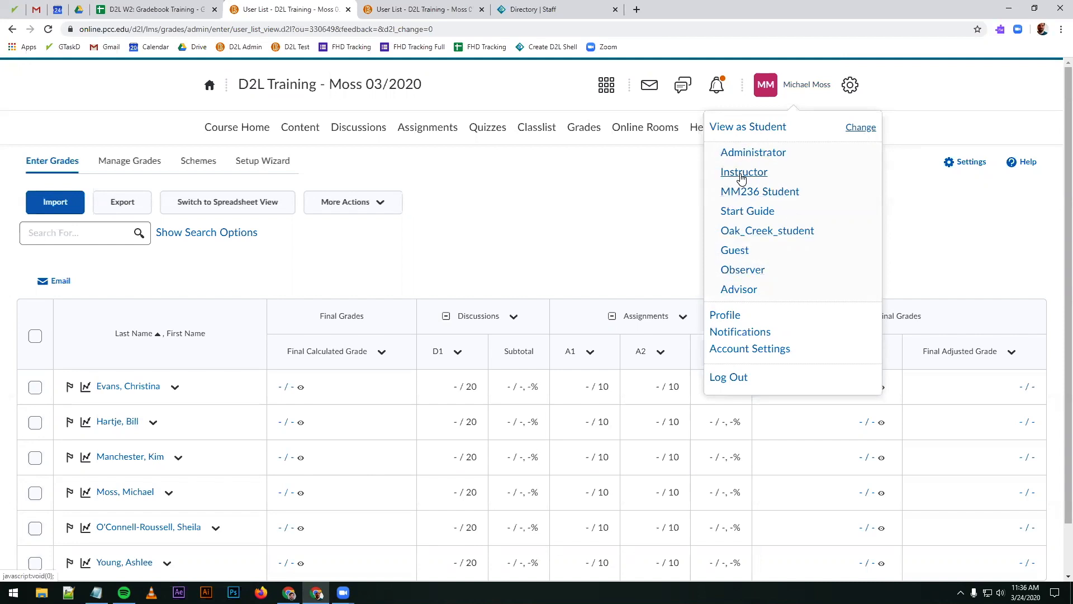
left_click(749, 127)
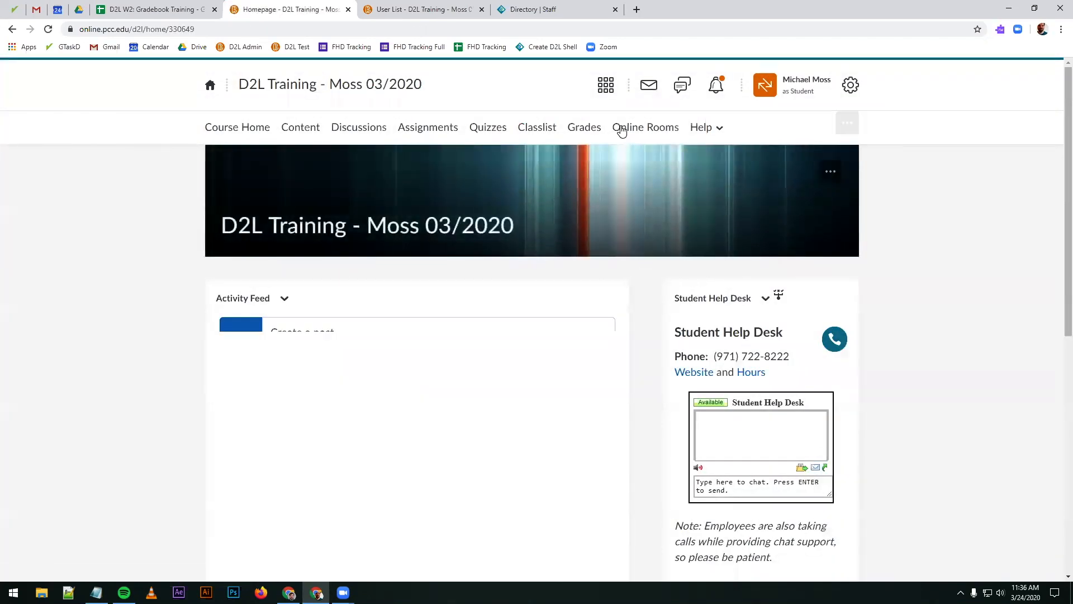
left_click(584, 127)
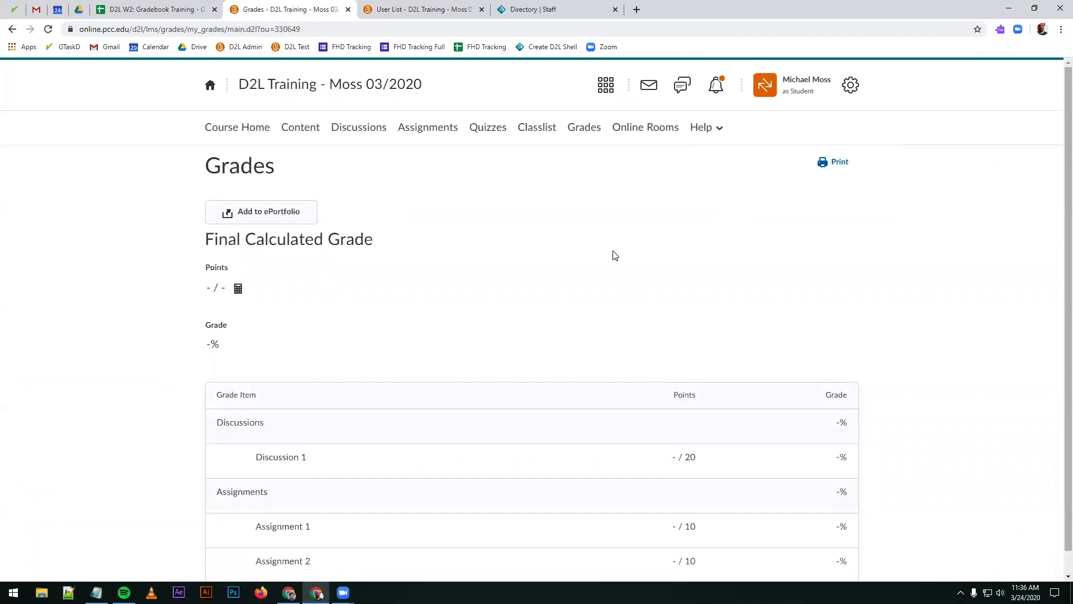
Step: Exit the student view and show the account's role-switching options
left_click(812, 85)
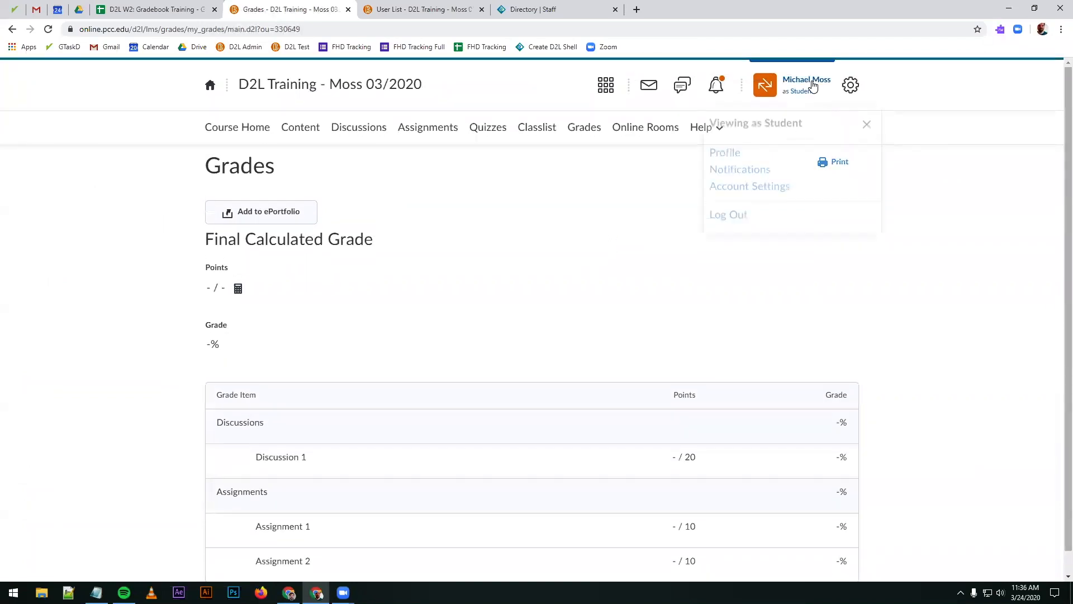
left_click(866, 129)
left_click(808, 85)
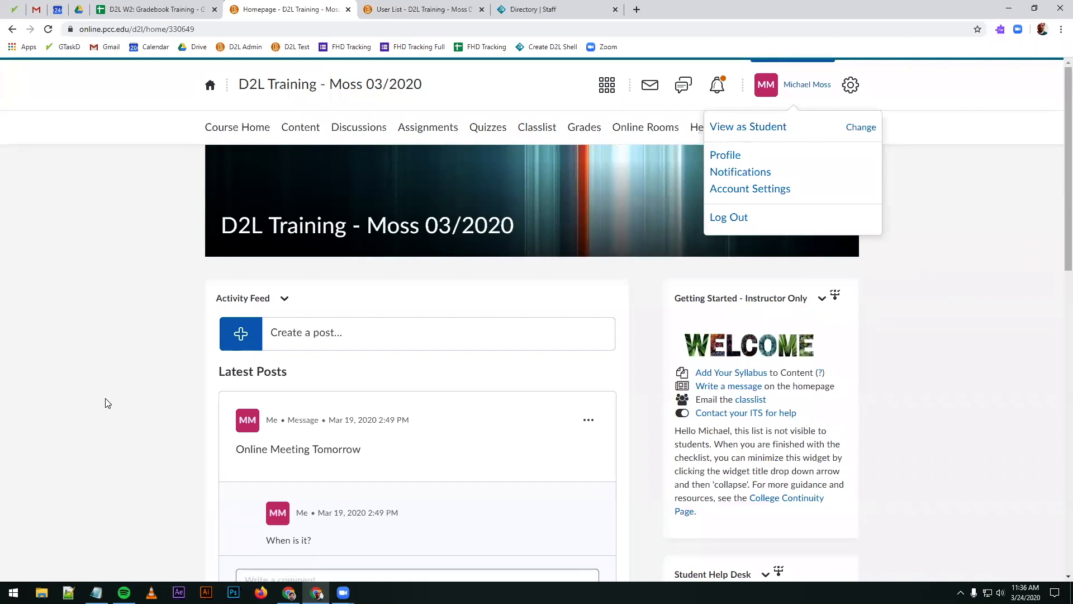
Step: Switch to Notepad, set the font size to 36 to show the contact e-mail larger, and minimize the window
mouse_move(97, 593)
left_click(83, 536)
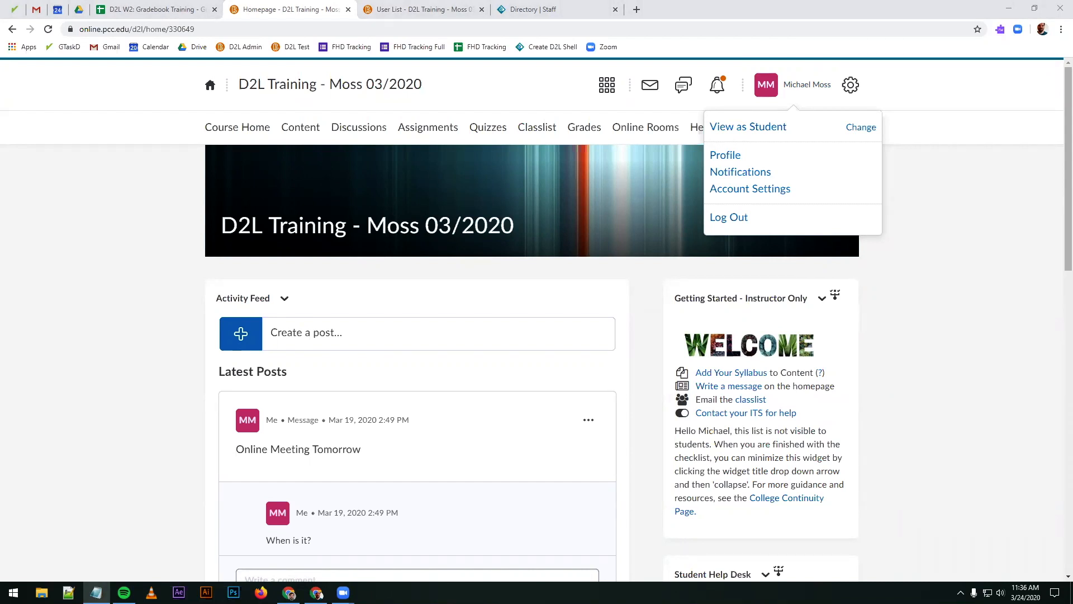
left_click(300, 138)
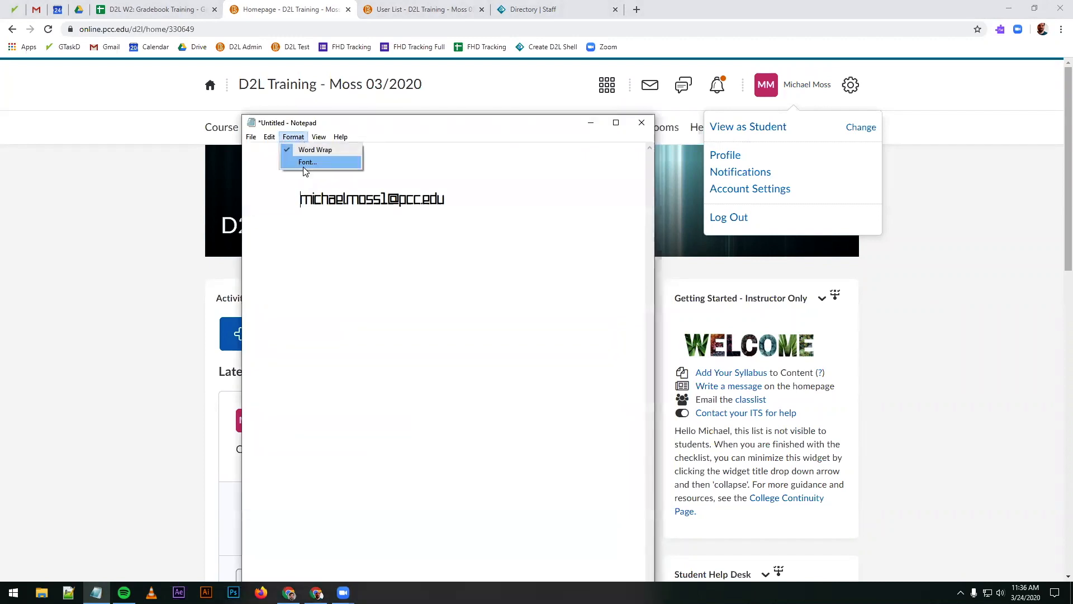
left_click(303, 164)
left_click(466, 284)
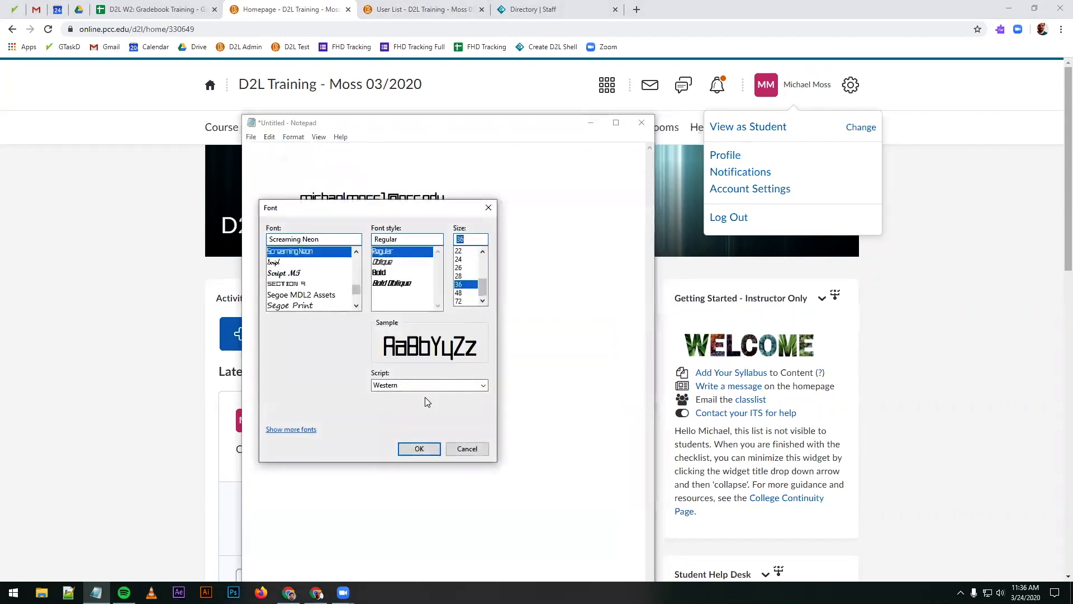
left_click(411, 449)
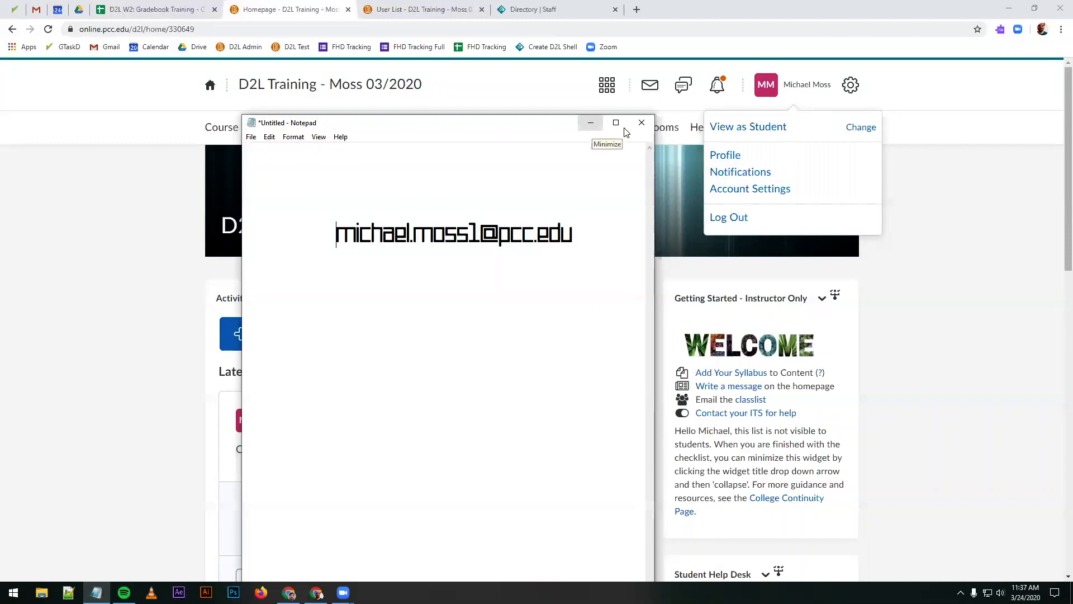
left_click(593, 122)
Step: Open the course's Grades and look over the Manage Grades and Enter Grades lists
left_click(702, 166)
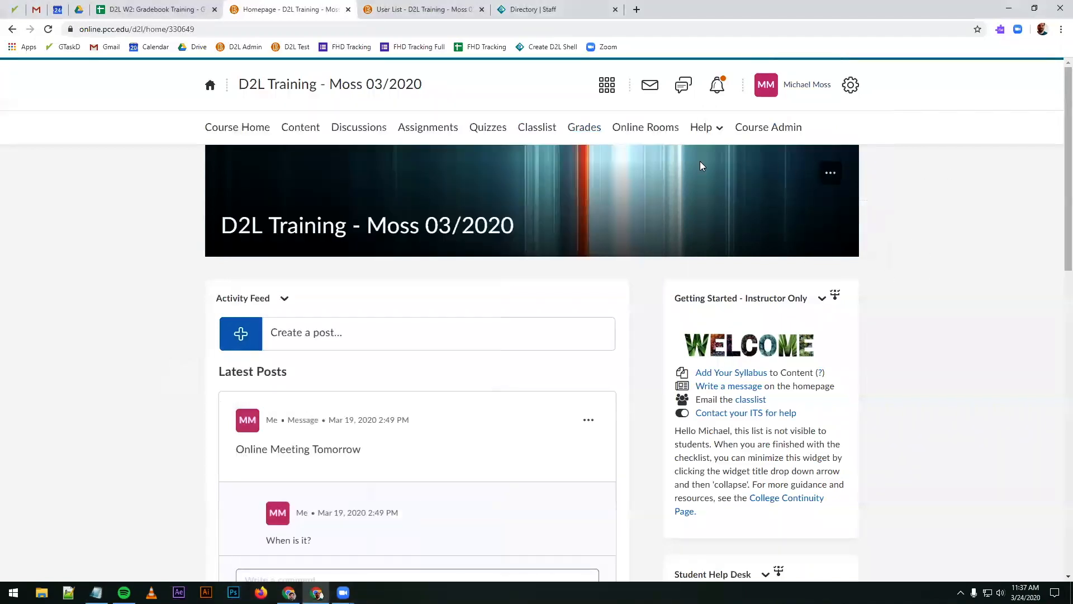
left_click(582, 131)
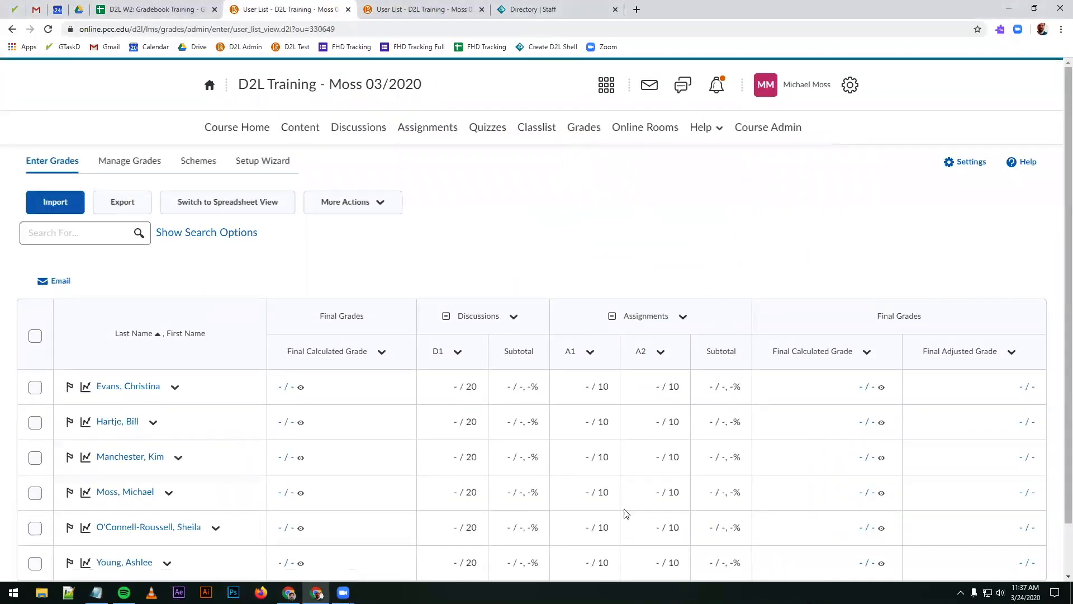
scroll(644, 406, "down", 1)
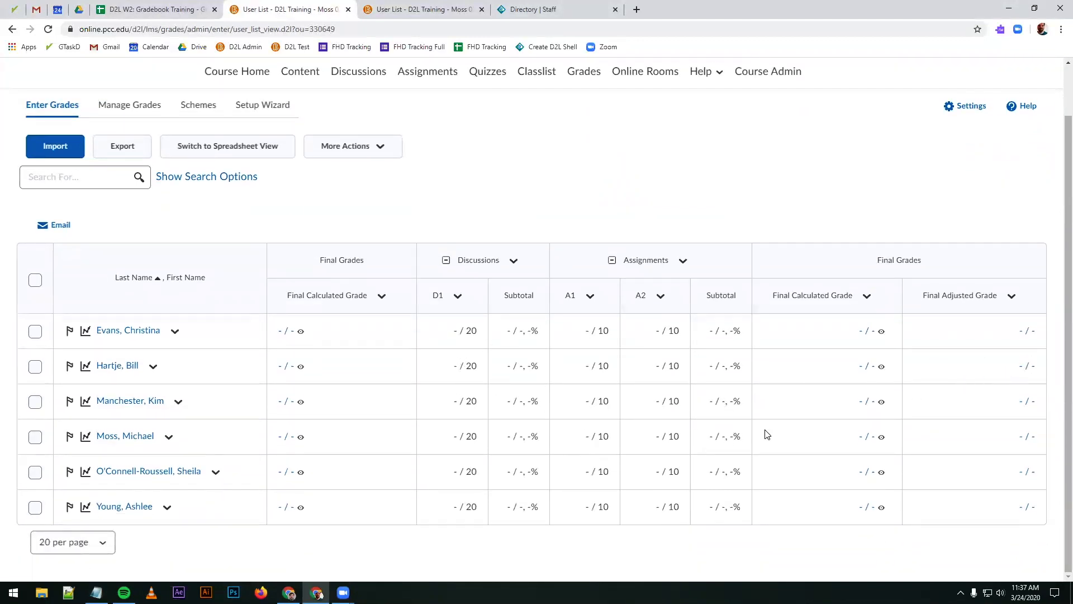
left_click(150, 108)
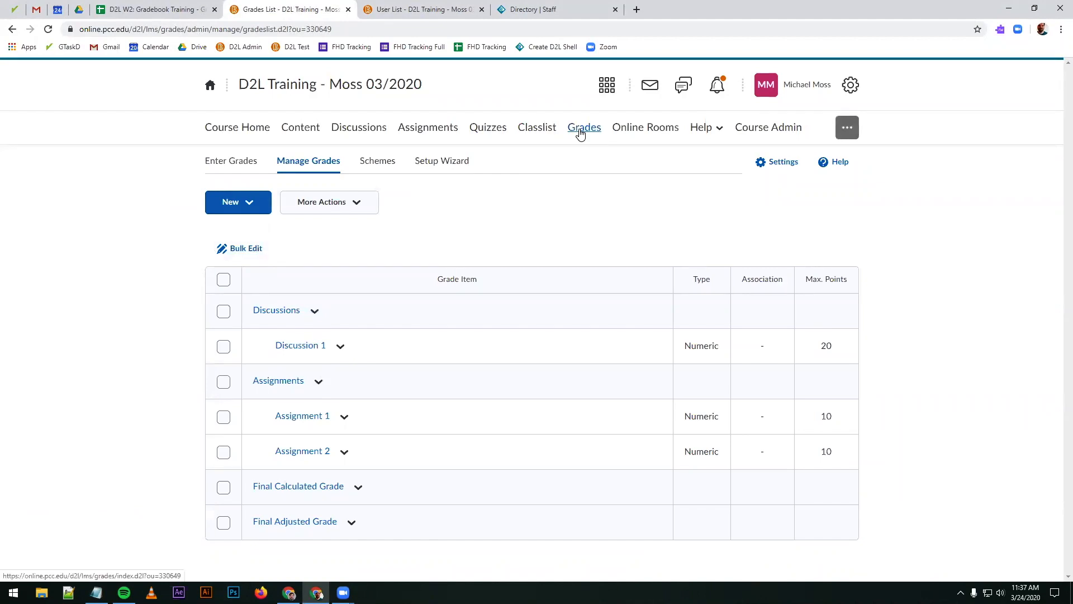
left_click(231, 161)
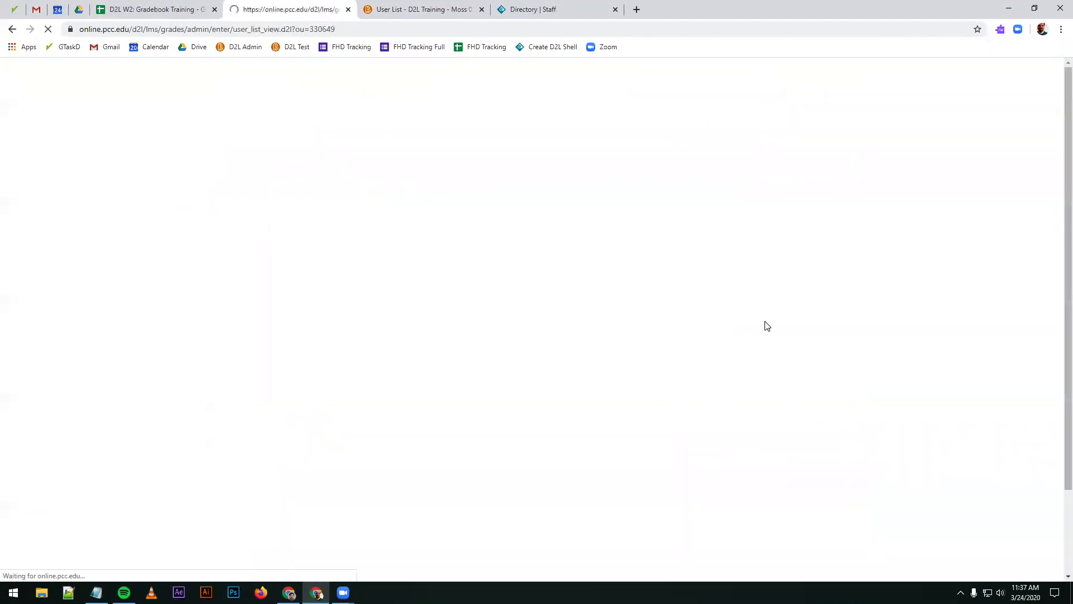
scroll(563, 410, "down", 1)
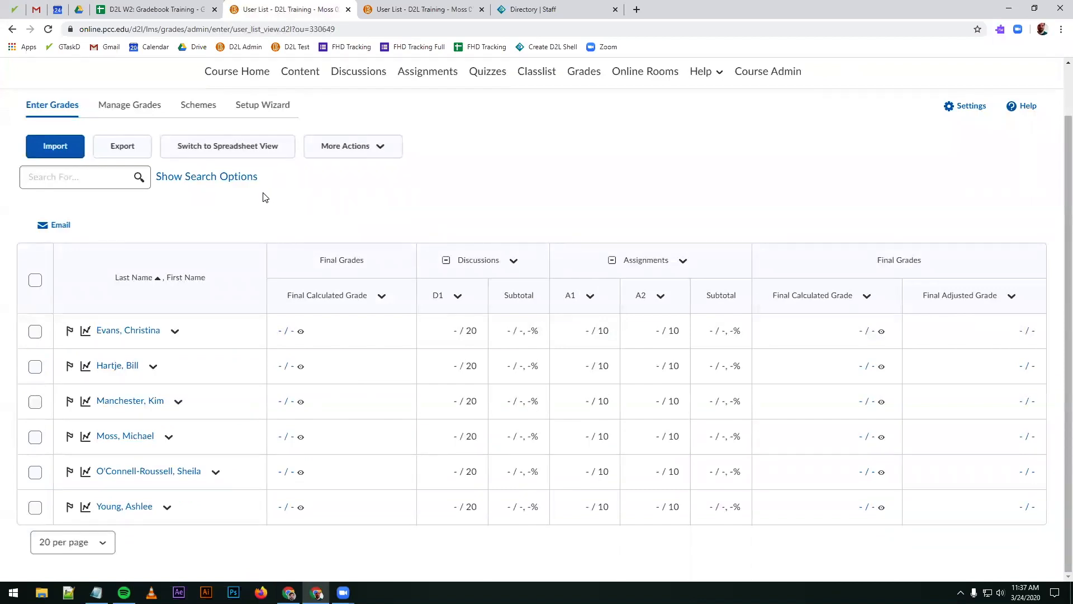
Step: View the Calculation Options in the grades settings and return to the grade entry list
left_click(965, 115)
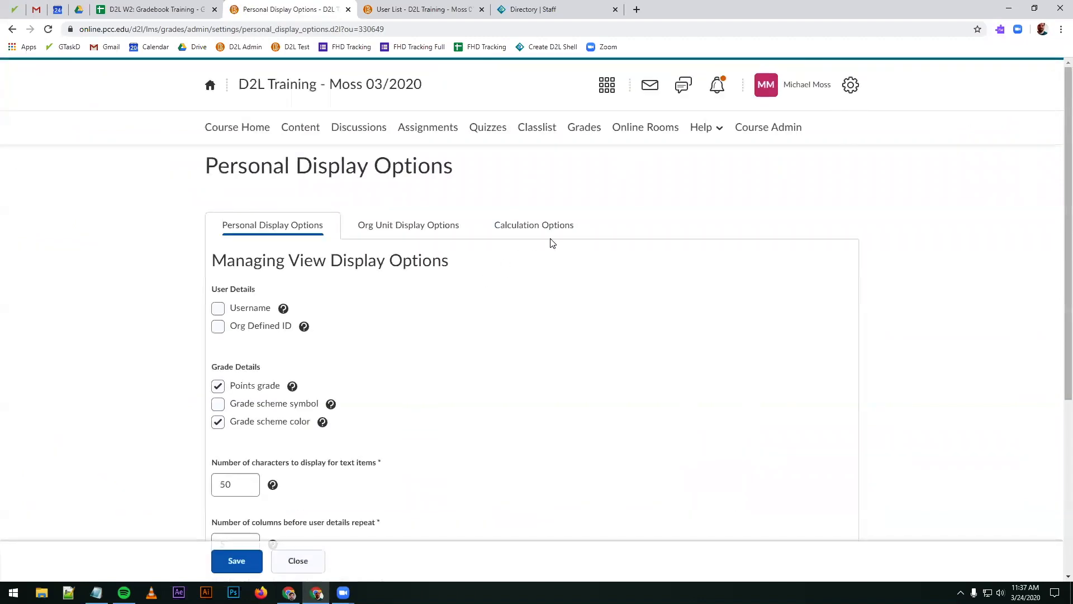
left_click(557, 236)
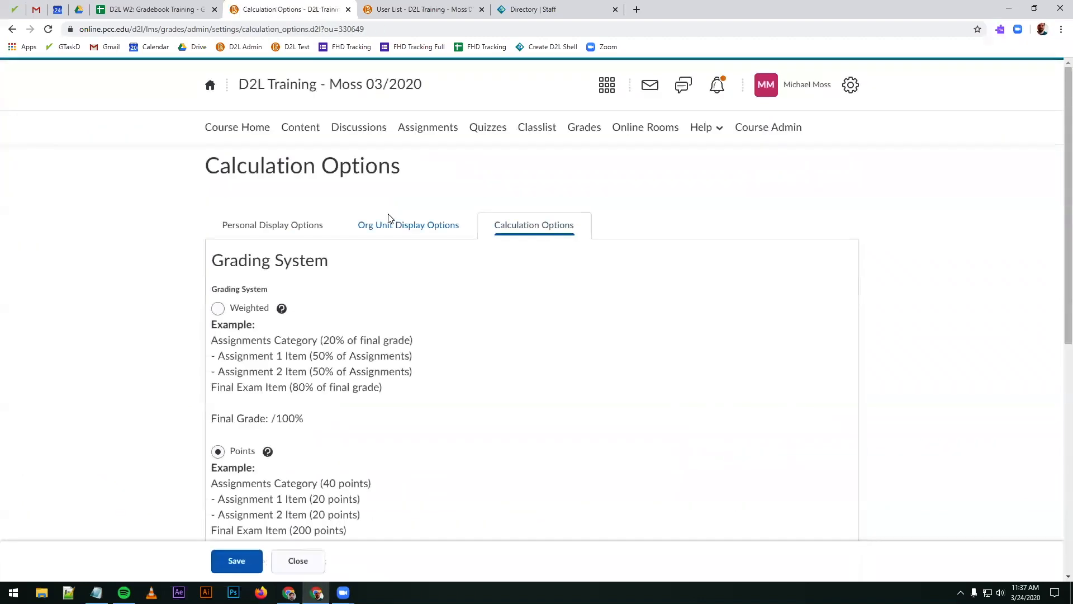
left_click(565, 133)
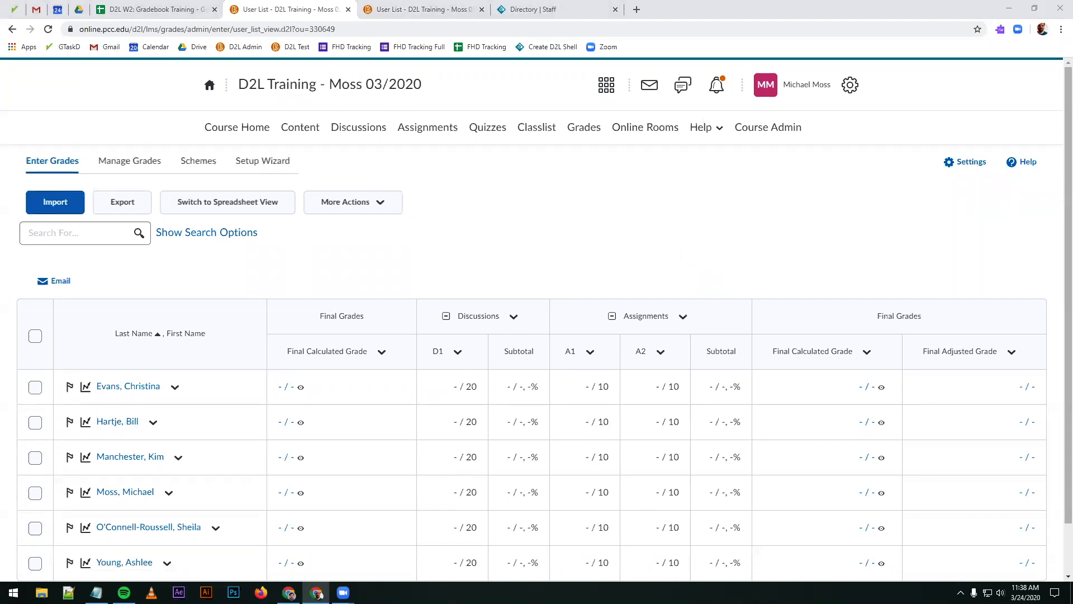
Step: Reopen the grades settings and examine the Personal Display Options and the grading system, final grade release and ungraded item Calculation Options
left_click(256, 163)
left_click(961, 162)
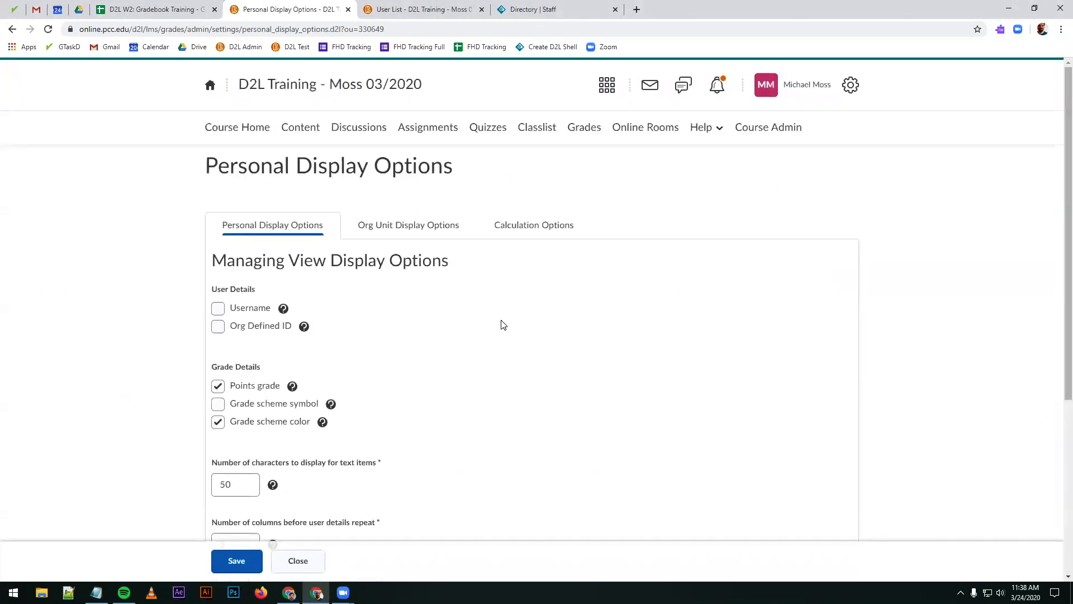
scroll(471, 351, "down", 1)
scroll(471, 351, "down", 1)
scroll(472, 351, "up", 2)
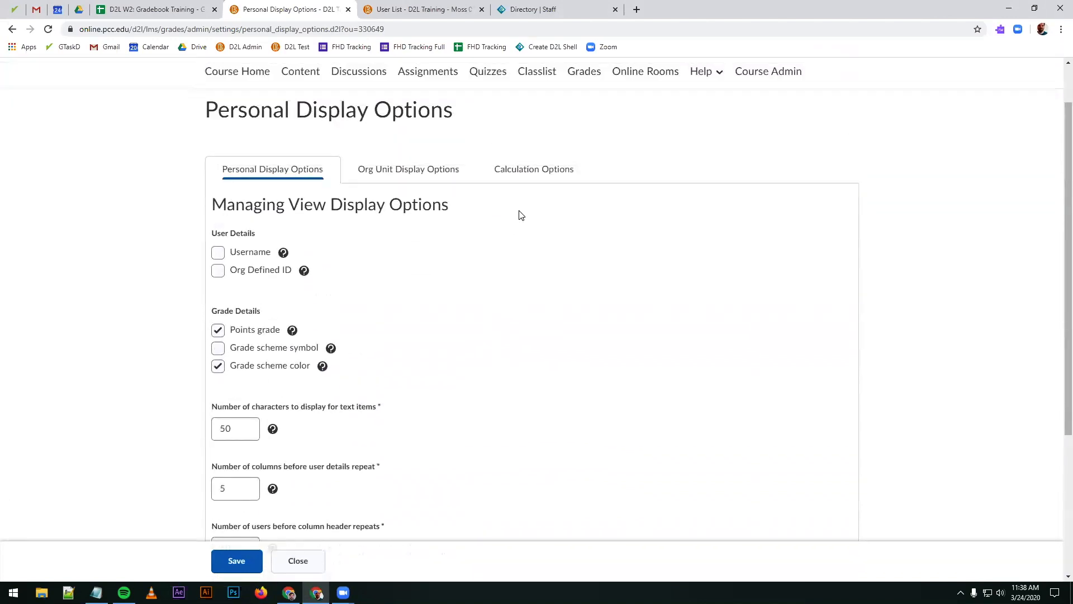
left_click(527, 183)
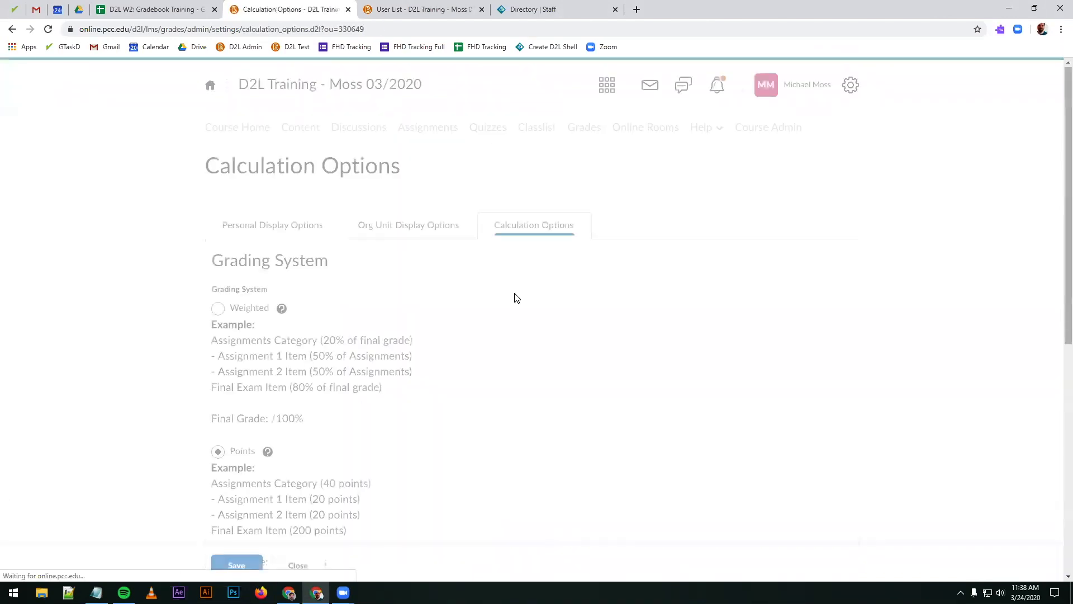
scroll(503, 313, "down", 7)
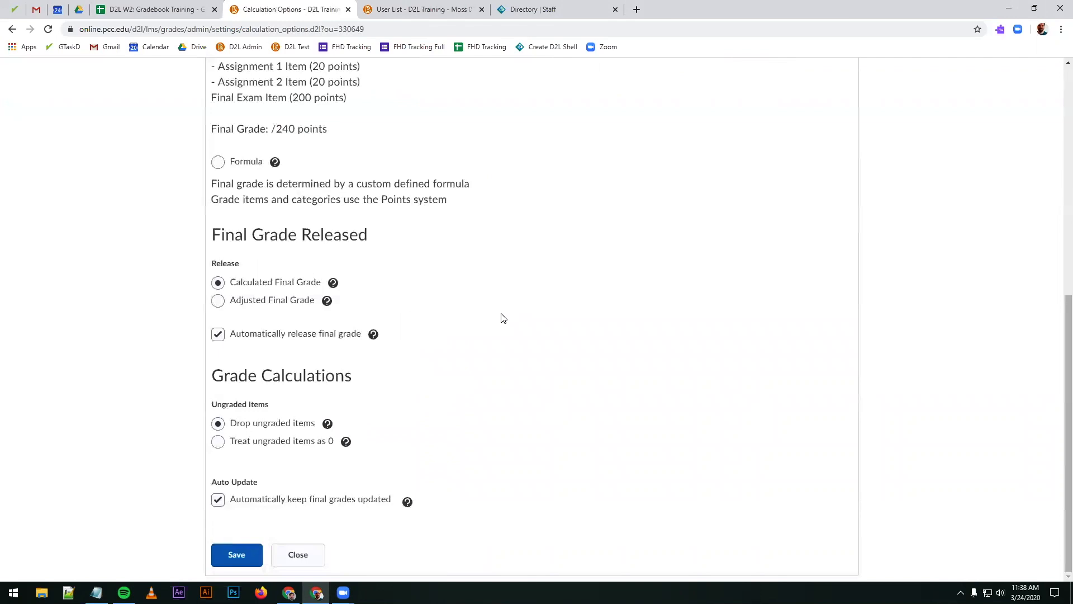
scroll(328, 330, "up", 5)
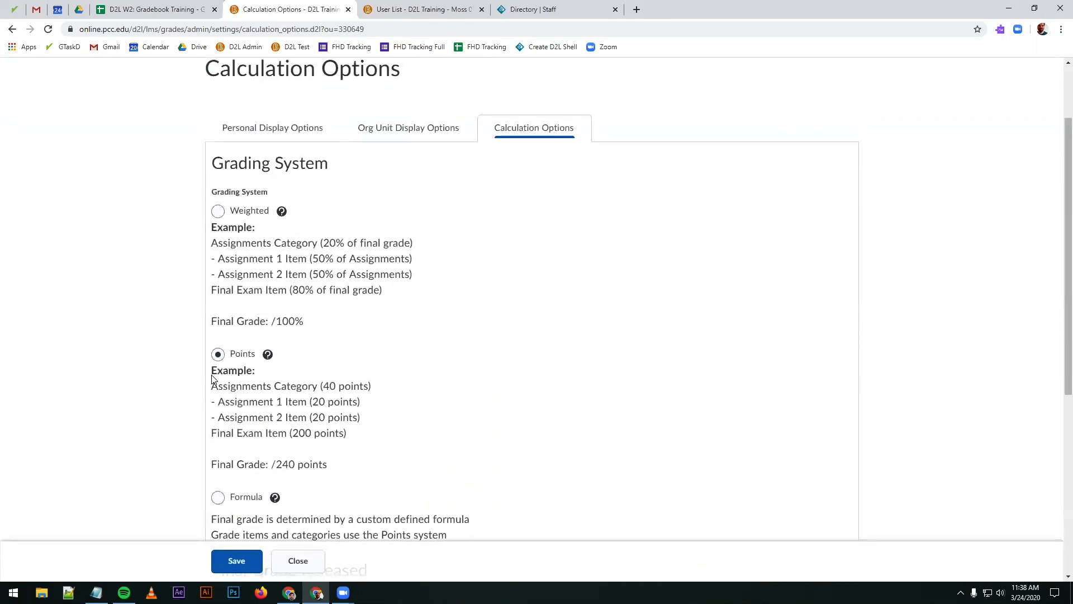
Step: Change the course's grading system to Weighted, save the calculation options and confirm the change
left_click(249, 212)
scroll(430, 288, "down", 5)
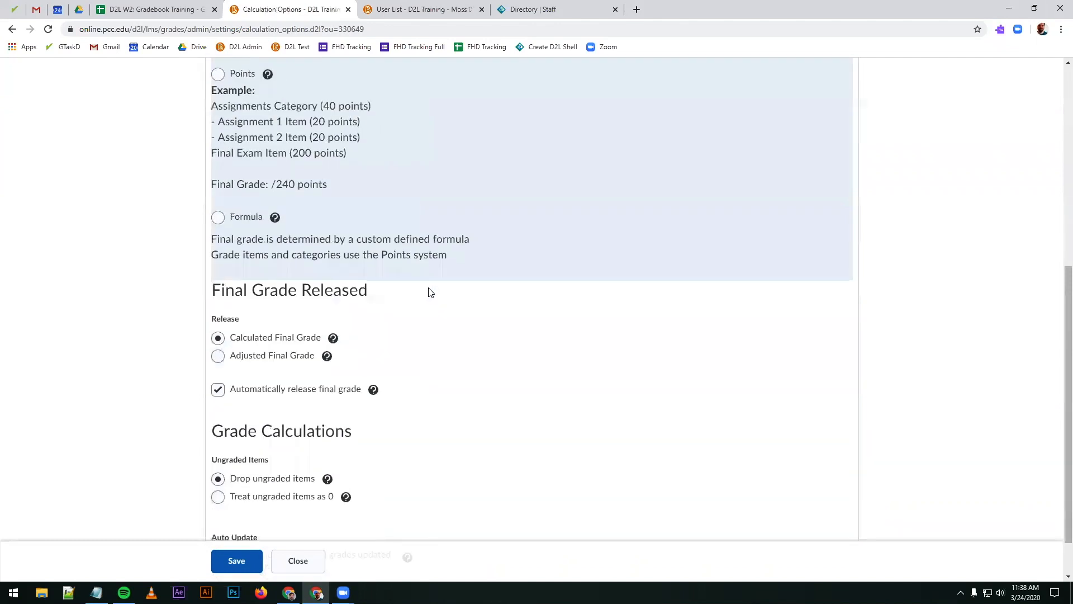
scroll(430, 292, "down", 1)
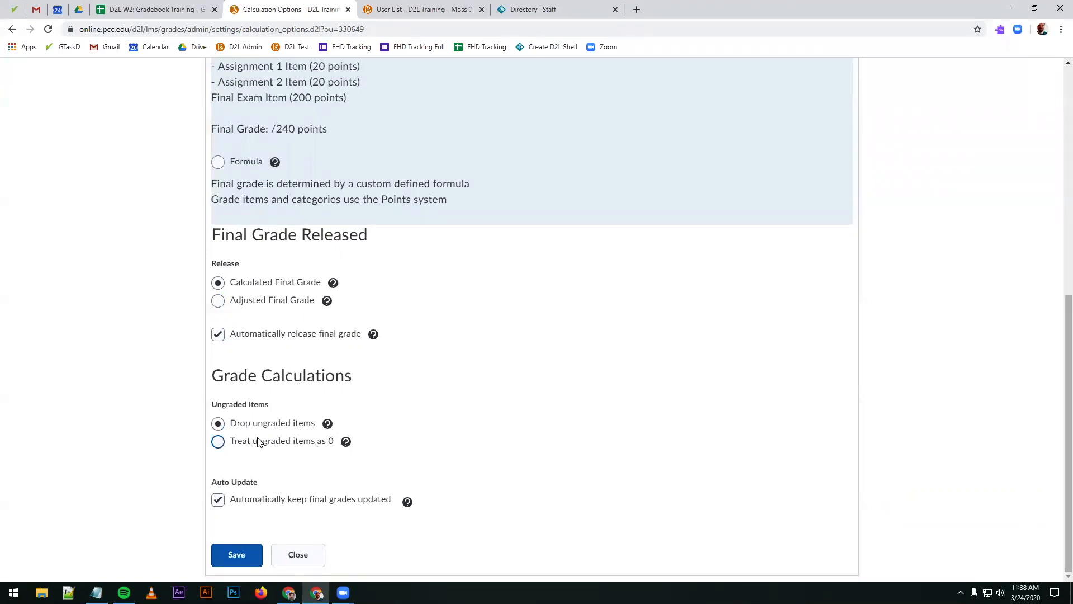
scroll(280, 420, "up", 8)
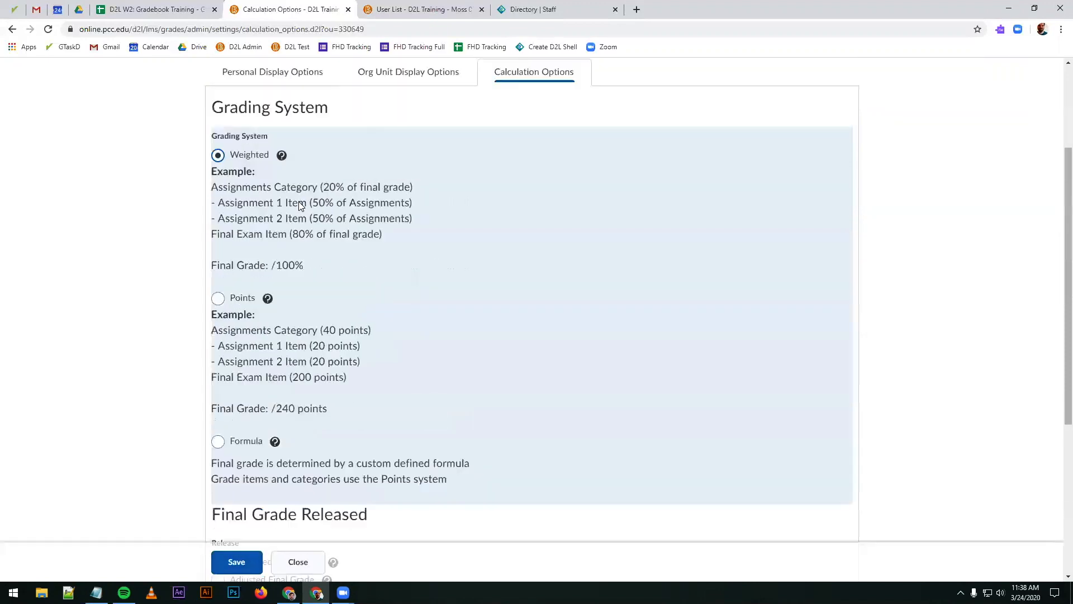
left_click(235, 561)
left_click(449, 201)
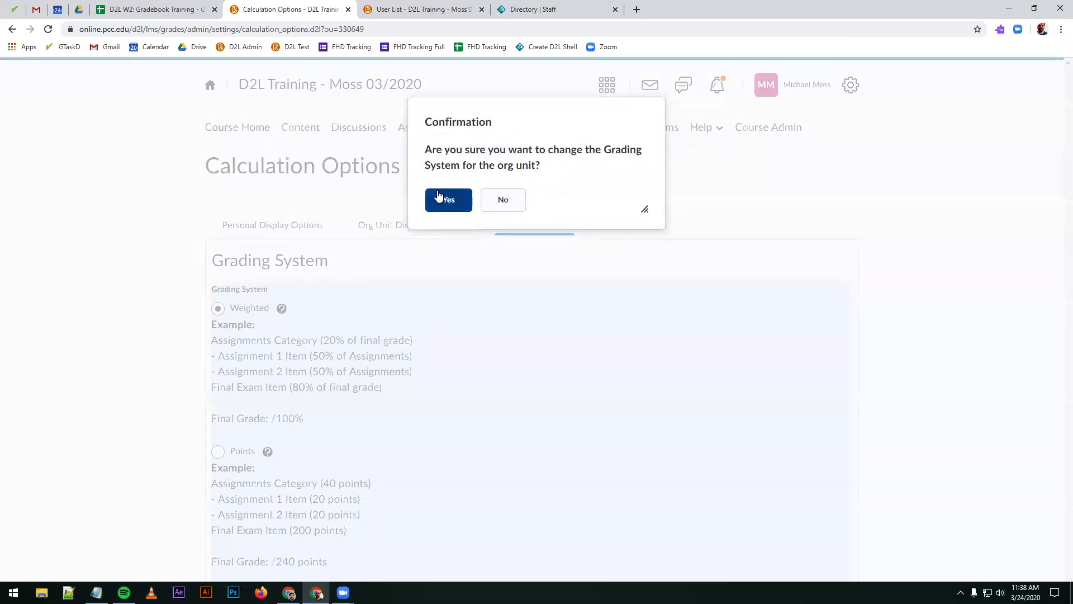
left_click(440, 197)
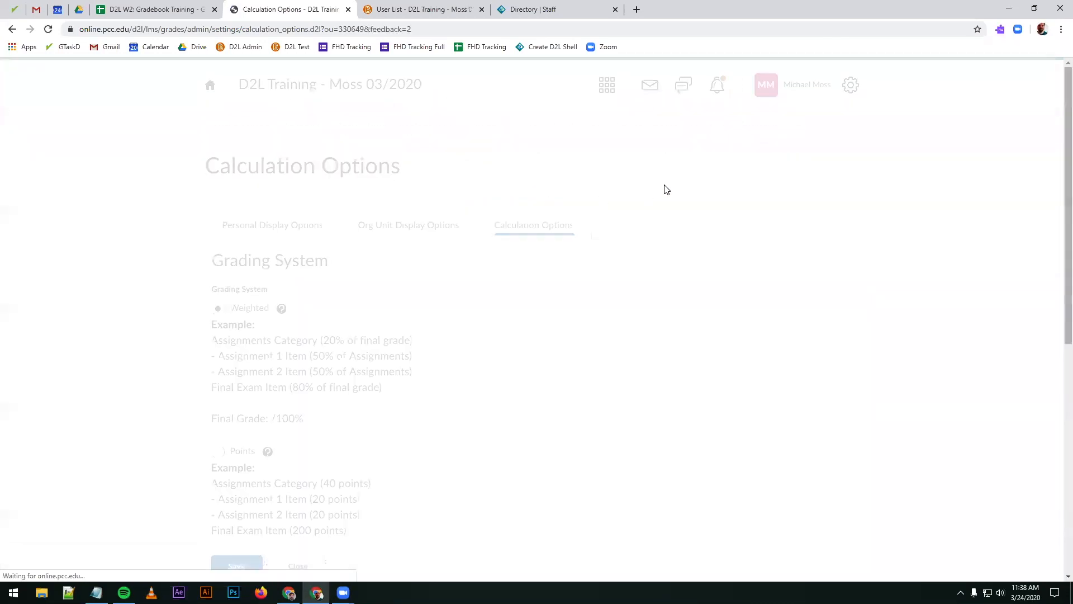
Step: Open the course's Grades and examine the notes about category and item weight totals above the grade entry list
left_click(583, 129)
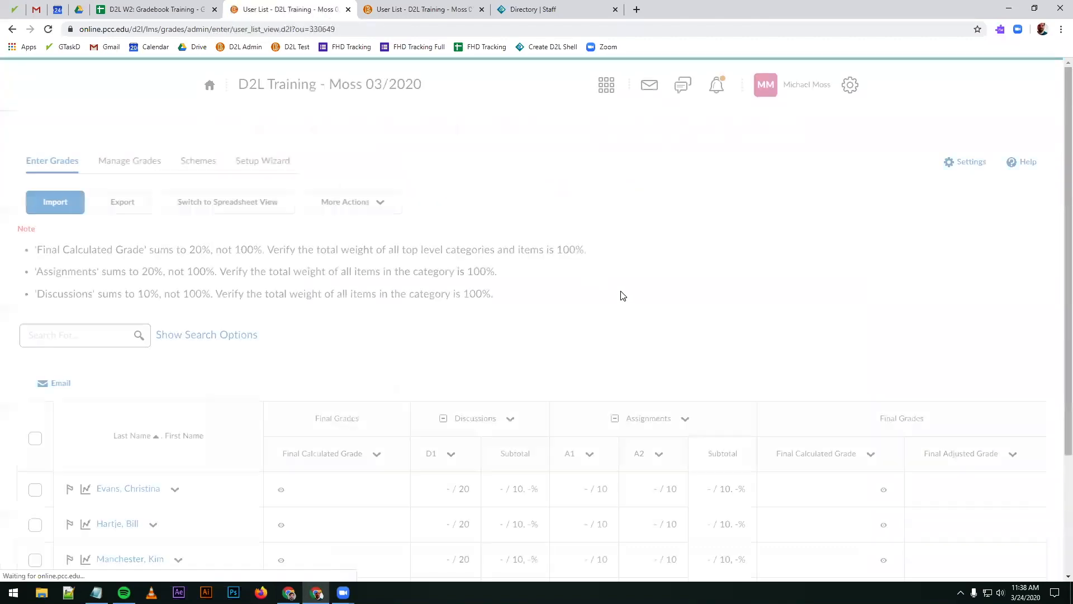
left_click_drag(520, 297, 6, 267)
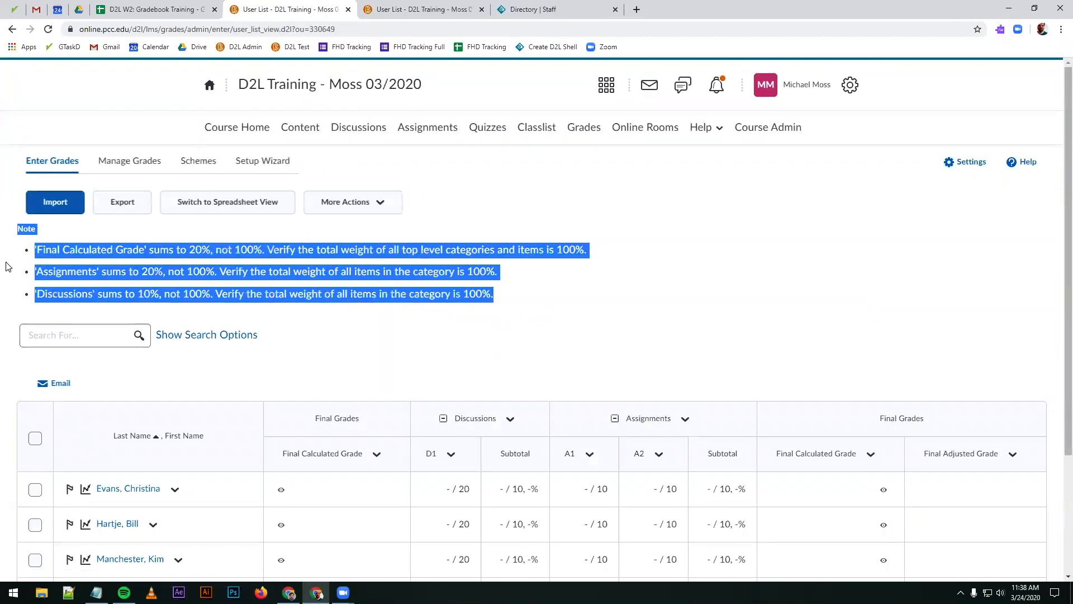
left_click(87, 258)
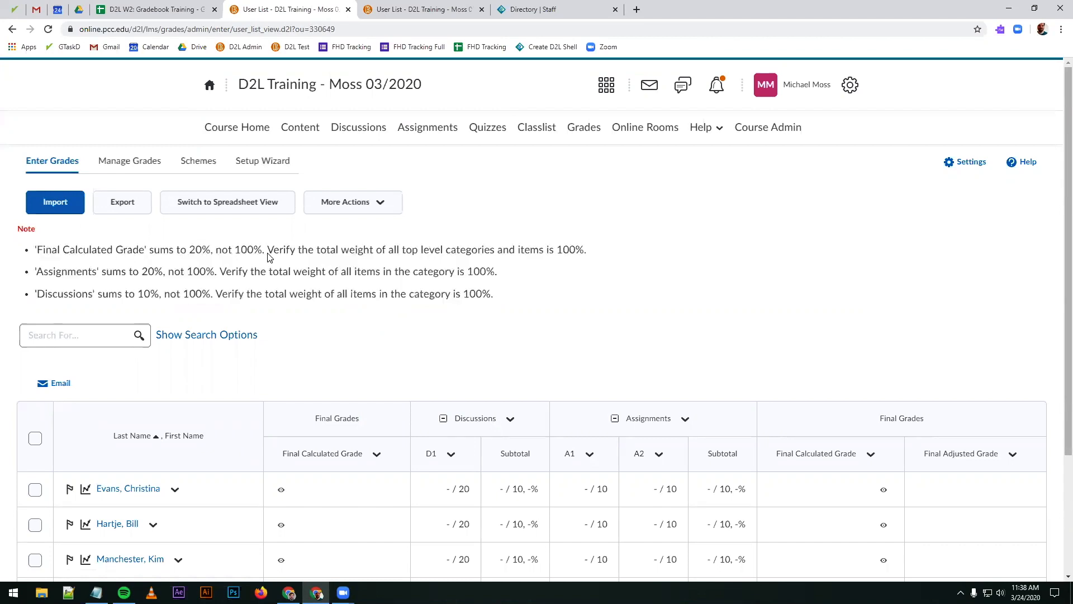
left_click_drag(558, 250, 580, 251)
left_click_drag(468, 272, 487, 280)
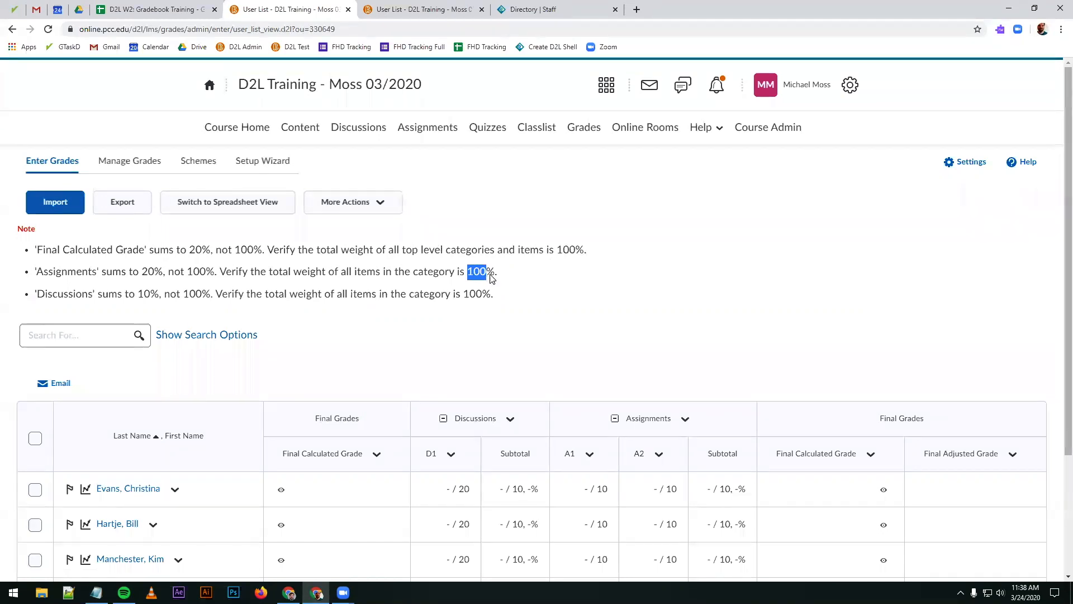
left_click(509, 280)
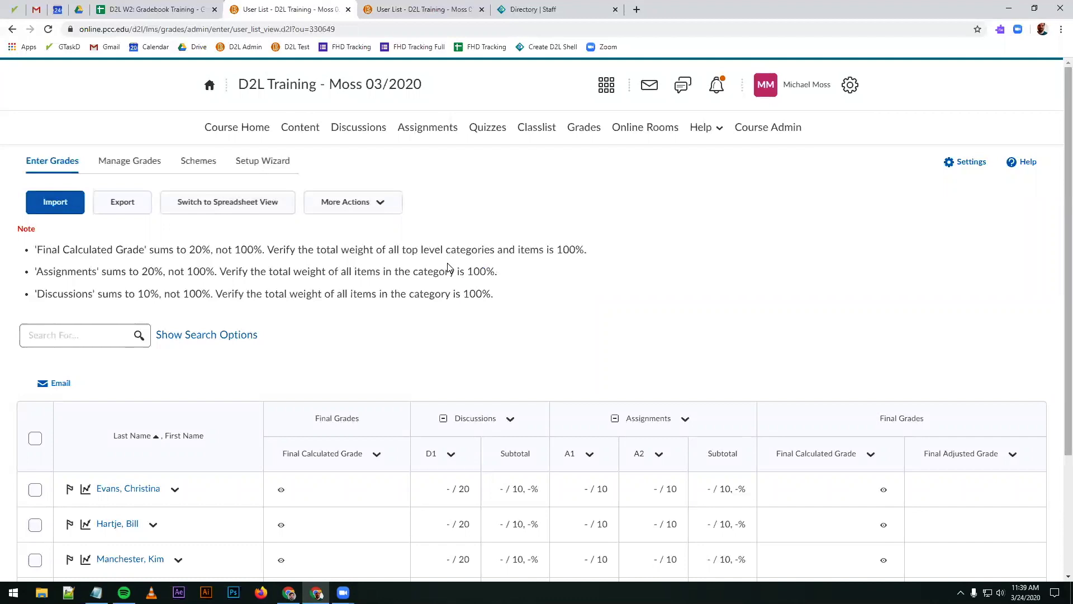
Step: Open the Discussions category from the Manage Grades list and set its weight to 50
left_click(130, 161)
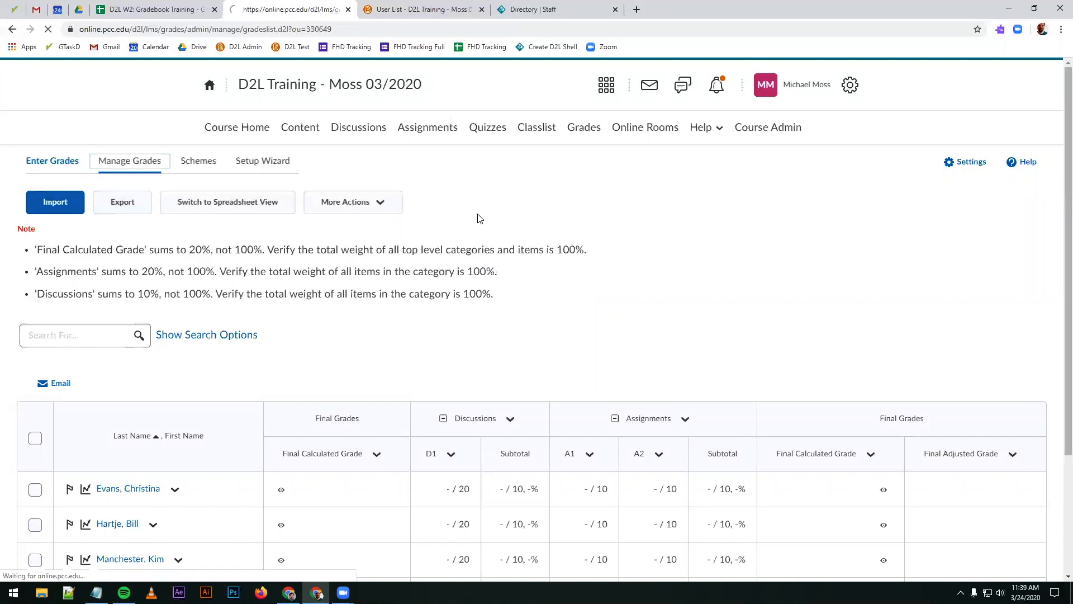
scroll(671, 291, "down", 2)
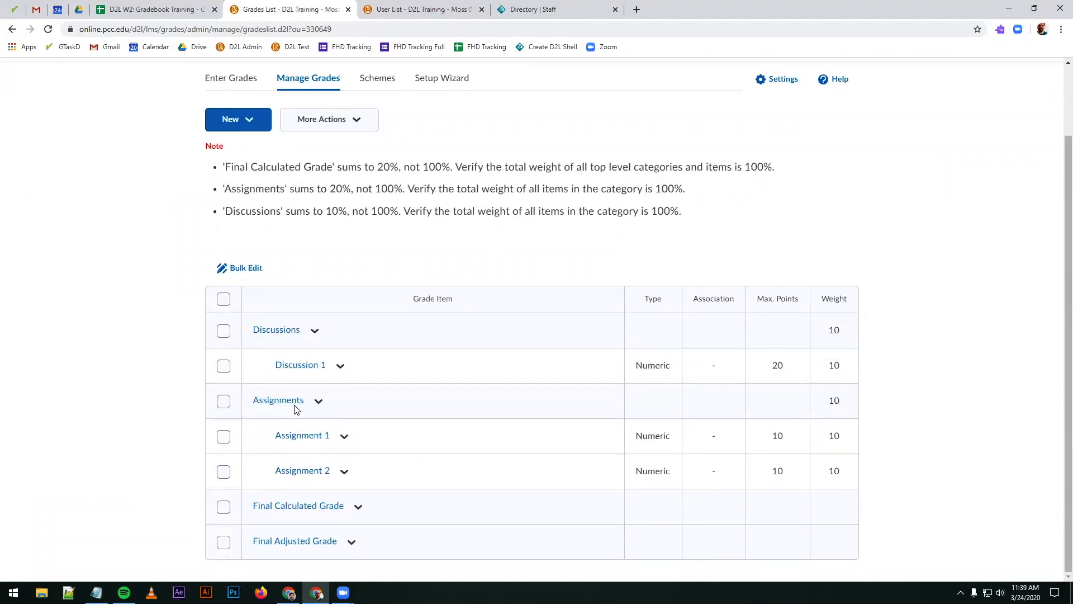
left_click(297, 330)
scroll(495, 238, "down", 10)
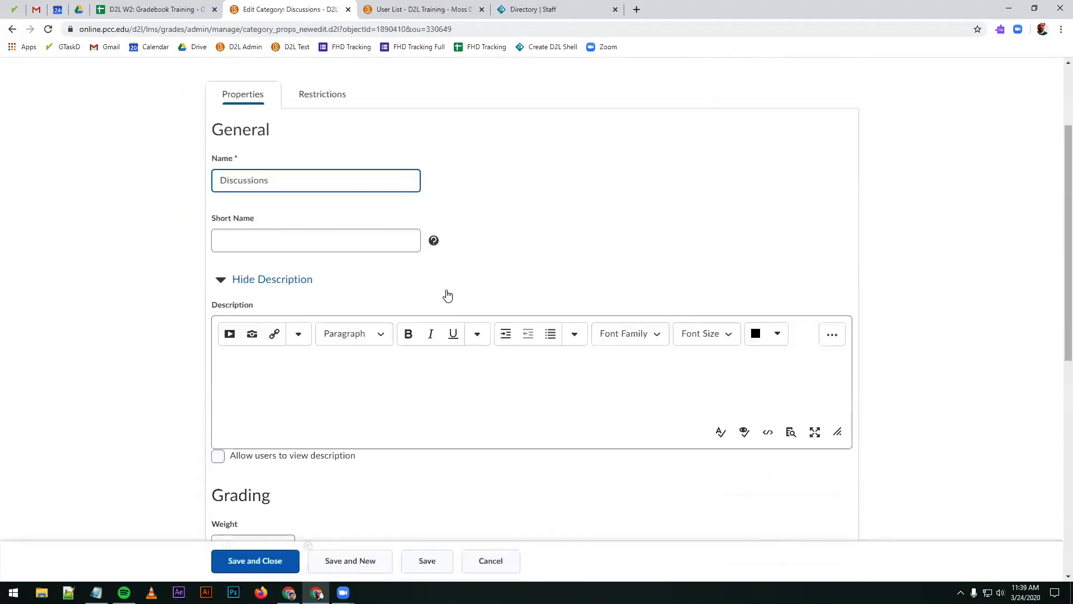
double_click(259, 126)
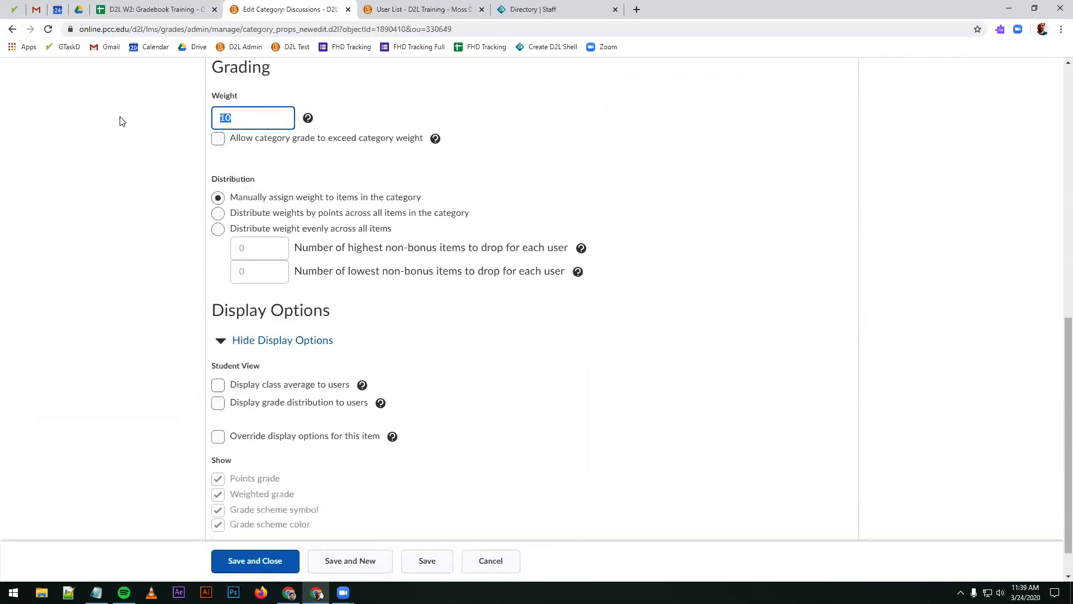
scroll(167, 229, "up", 3)
type("50")
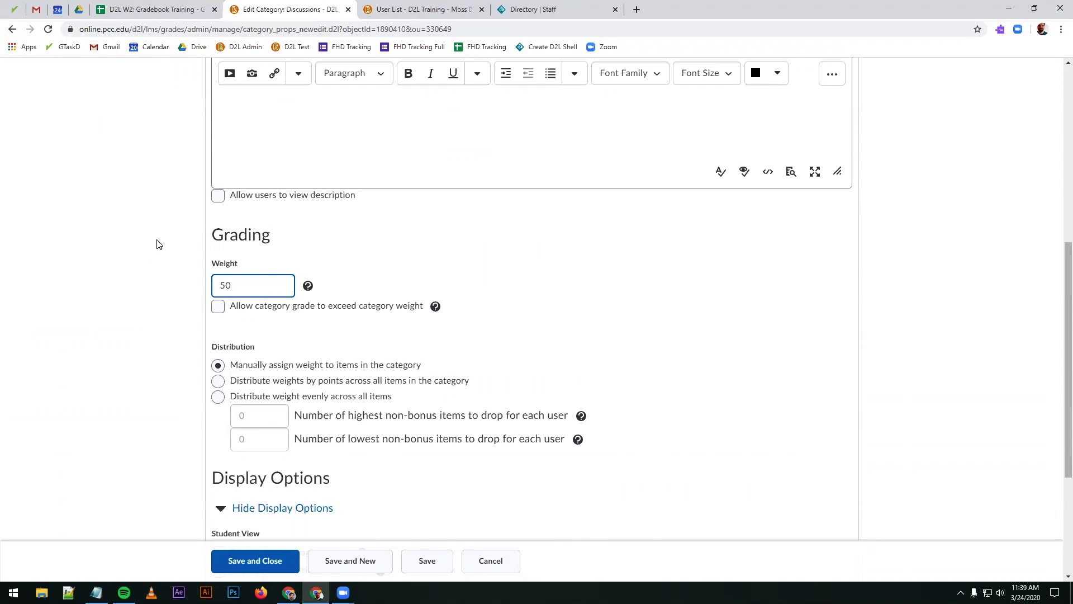
left_click(159, 244)
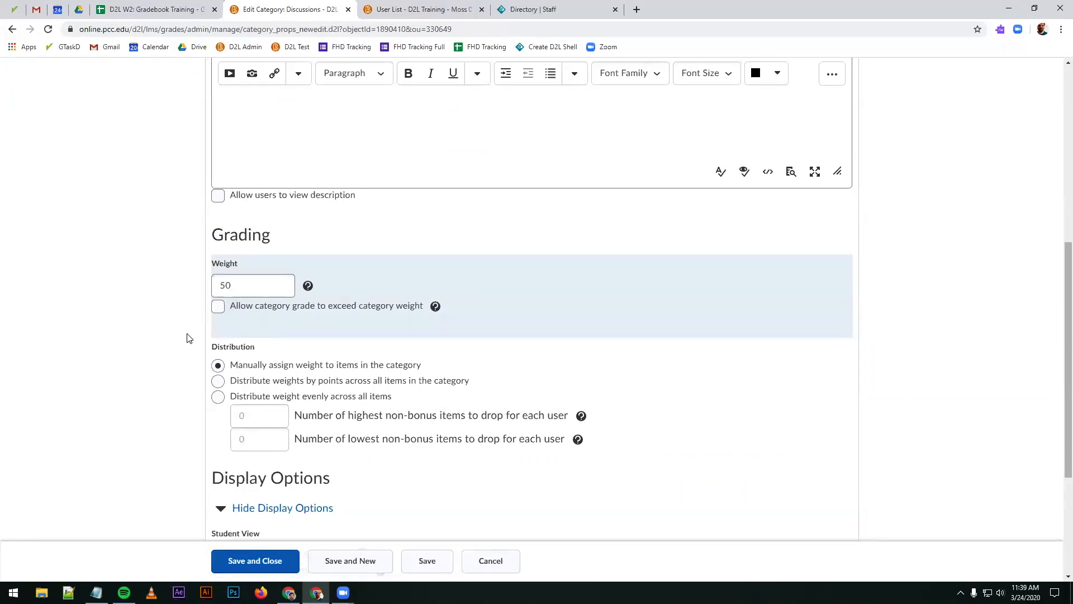
Step: Allow the Discussions category grade to exceed the category weight
scroll(186, 337, "down", 3)
scroll(178, 328, "up", 4)
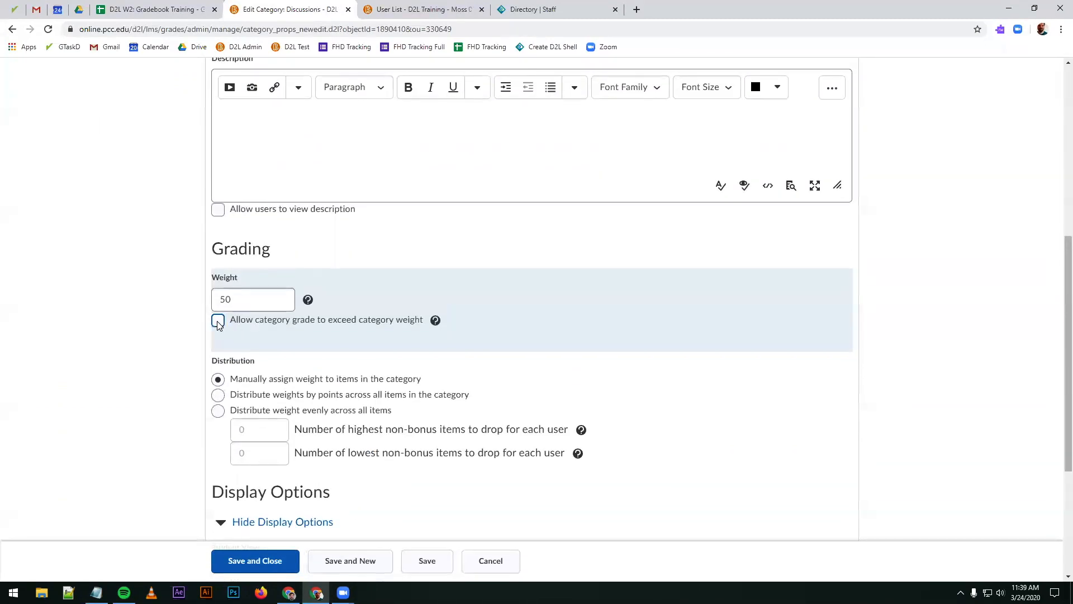
left_click(218, 324)
scroll(157, 359, "down", 2)
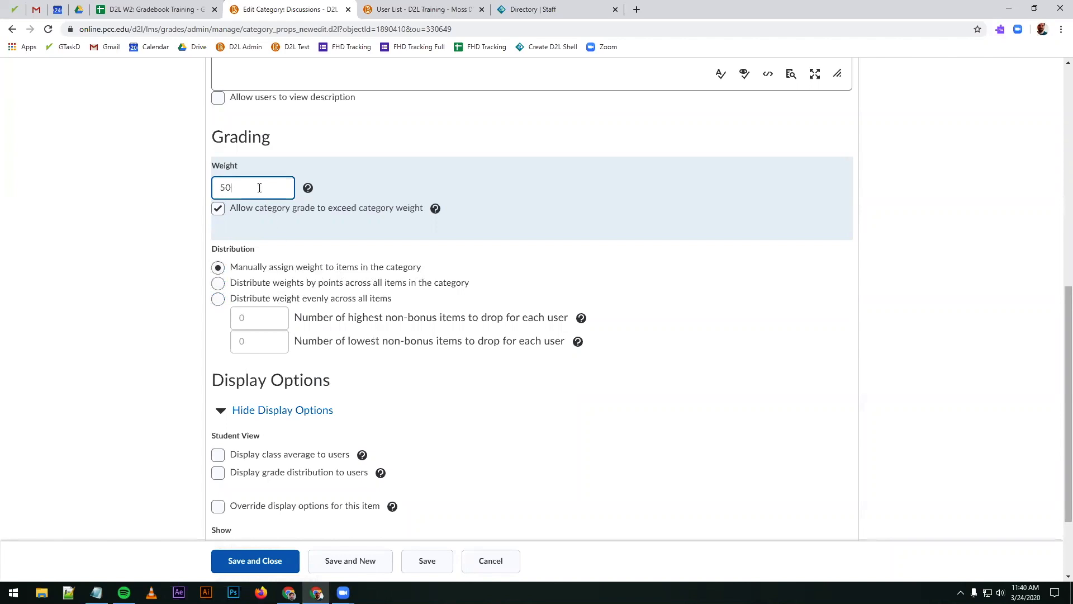
left_click_drag(251, 184, 186, 191)
left_click(237, 190)
Step: Set the Discussions category to distribute weight evenly across all items, then save and close it
left_click(218, 283)
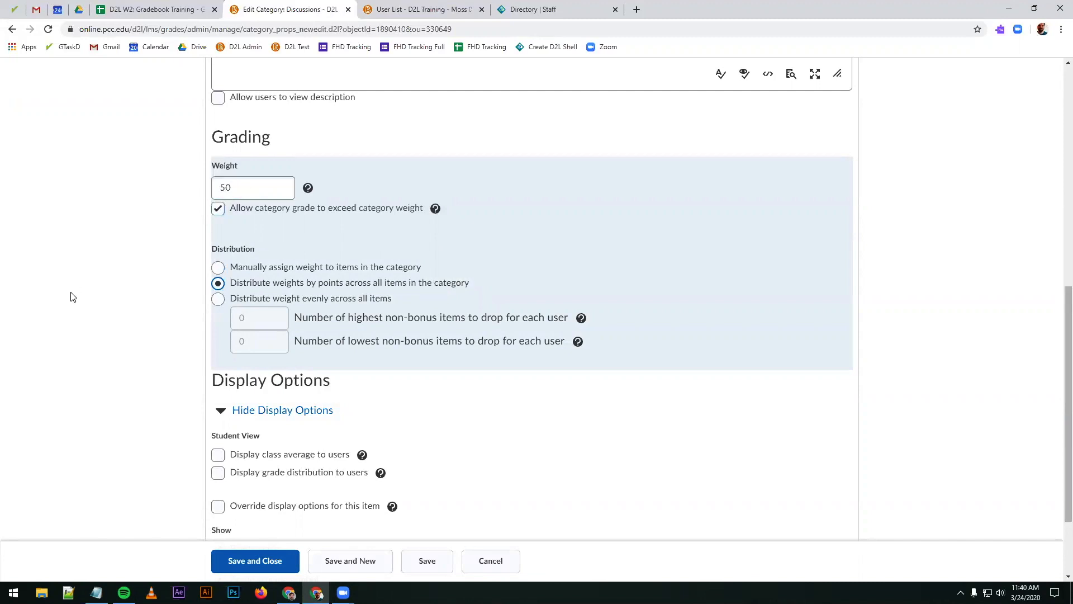
left_click(354, 270)
left_click(282, 285)
left_click(275, 298)
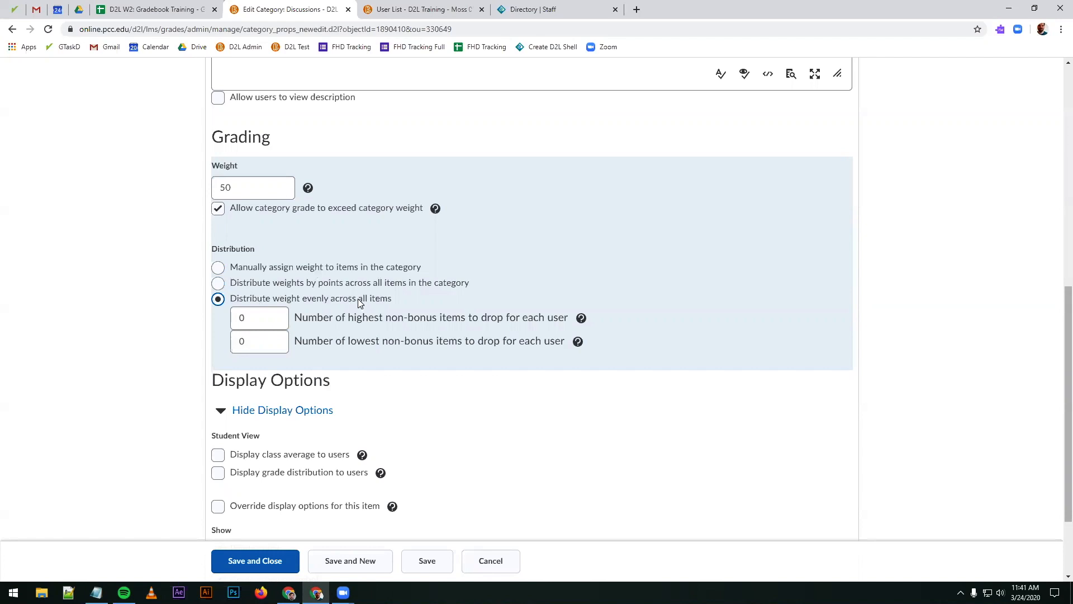
left_click(274, 346)
scroll(376, 349, "down", 2)
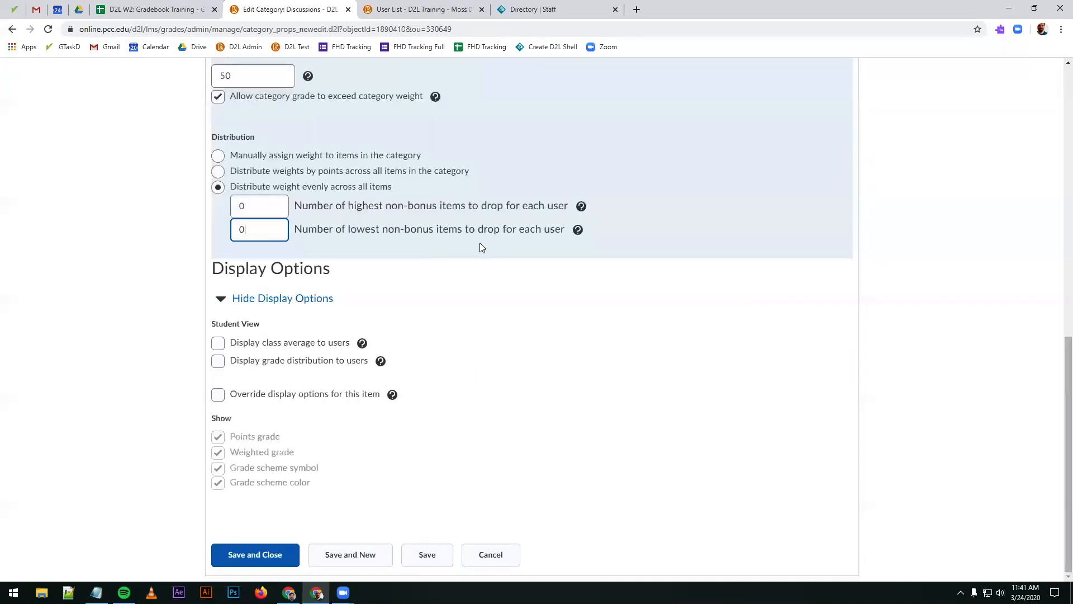
scroll(402, 438, "up", 8)
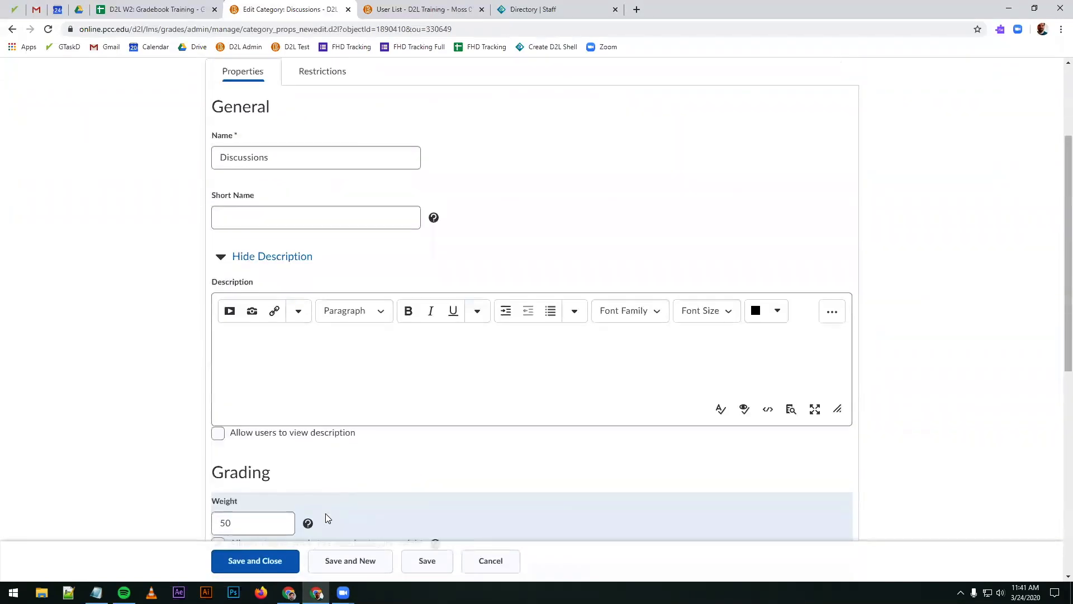
left_click(255, 560)
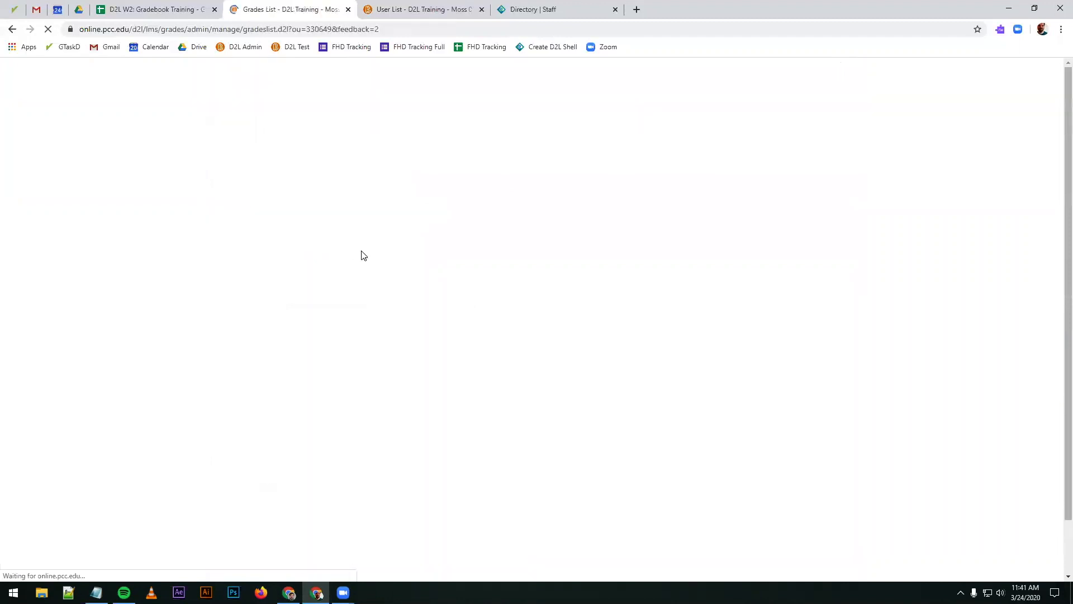
Step: Check the category weights in the grades list, then open the Assignments category and set its weight to 50
scroll(330, 232, "down", 1)
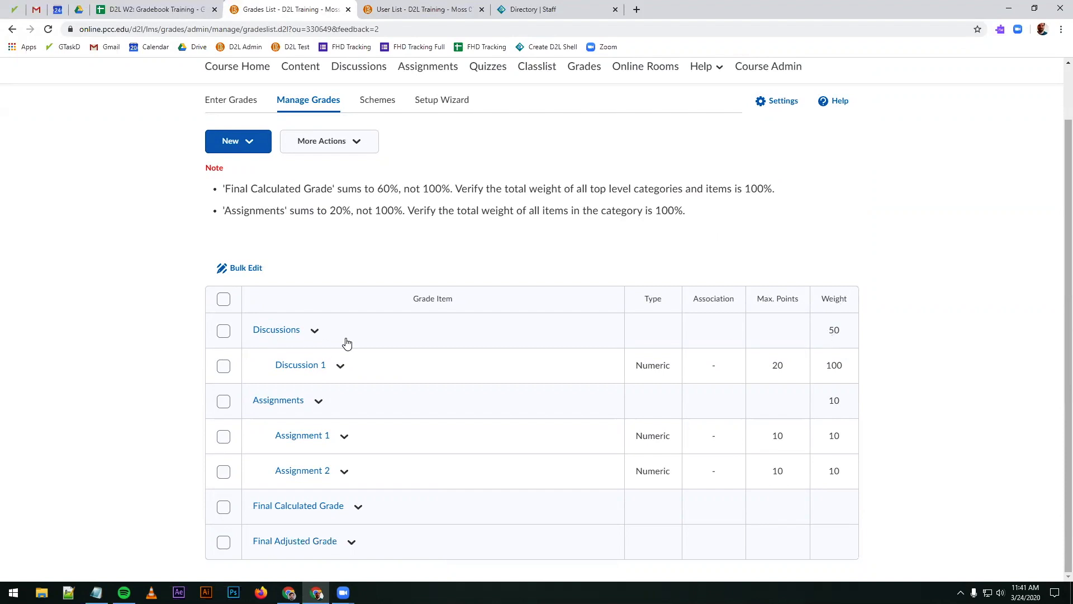
left_click_drag(828, 330, 846, 330)
left_click_drag(823, 400, 845, 401)
left_click_drag(376, 191, 393, 189)
left_click(426, 190)
left_click(283, 402)
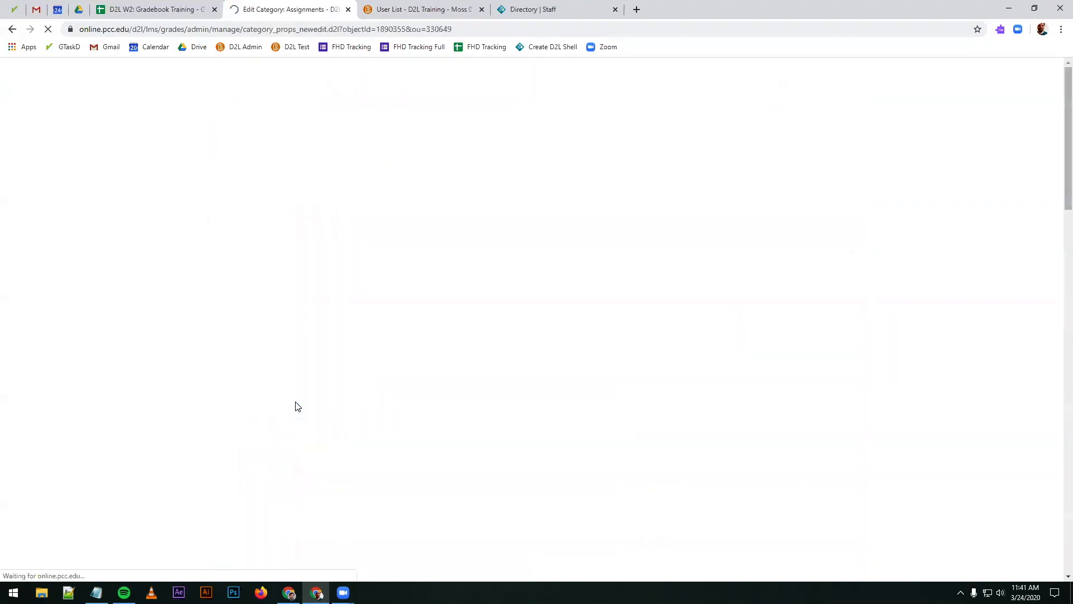
scroll(268, 364, "down", 5)
double_click(268, 396)
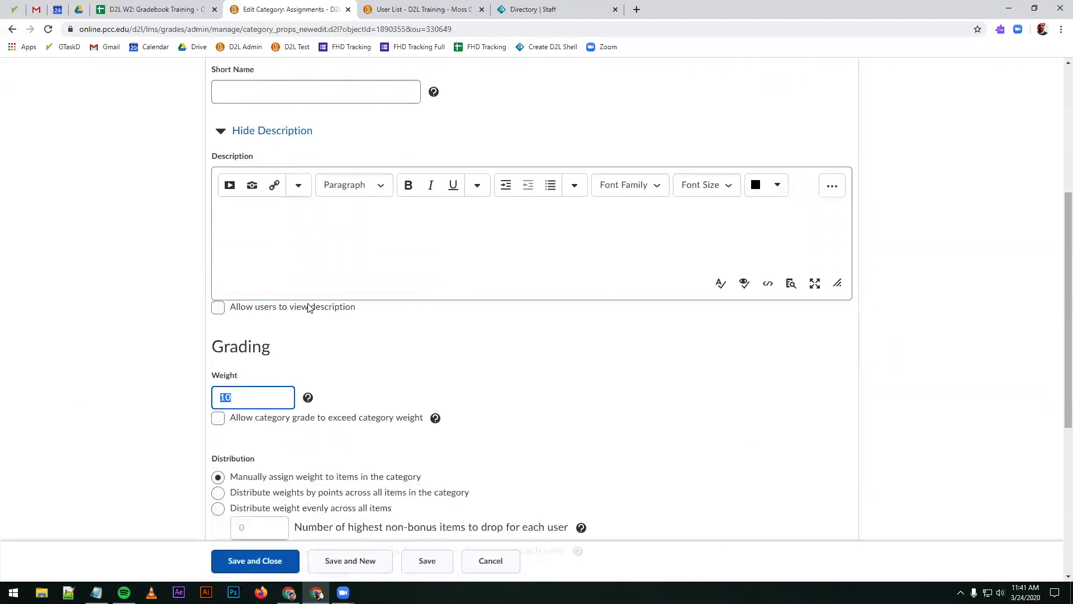
type("50")
left_click(192, 395)
Step: Set the Assignments category to distribute weight evenly across all items, then save and close it
scroll(192, 395, "down", 4)
left_click(218, 285)
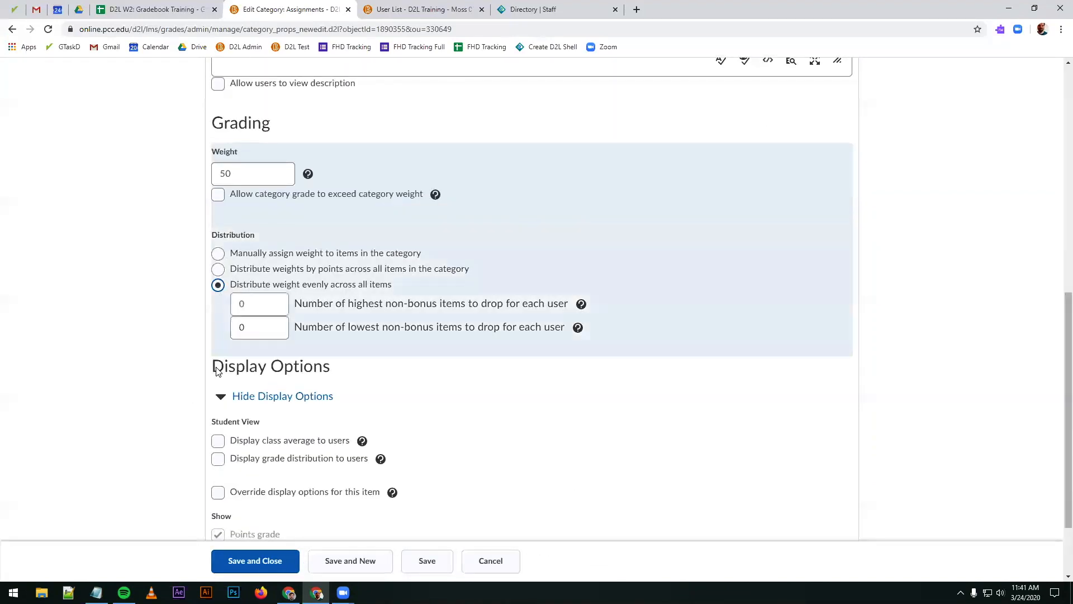
left_click(251, 558)
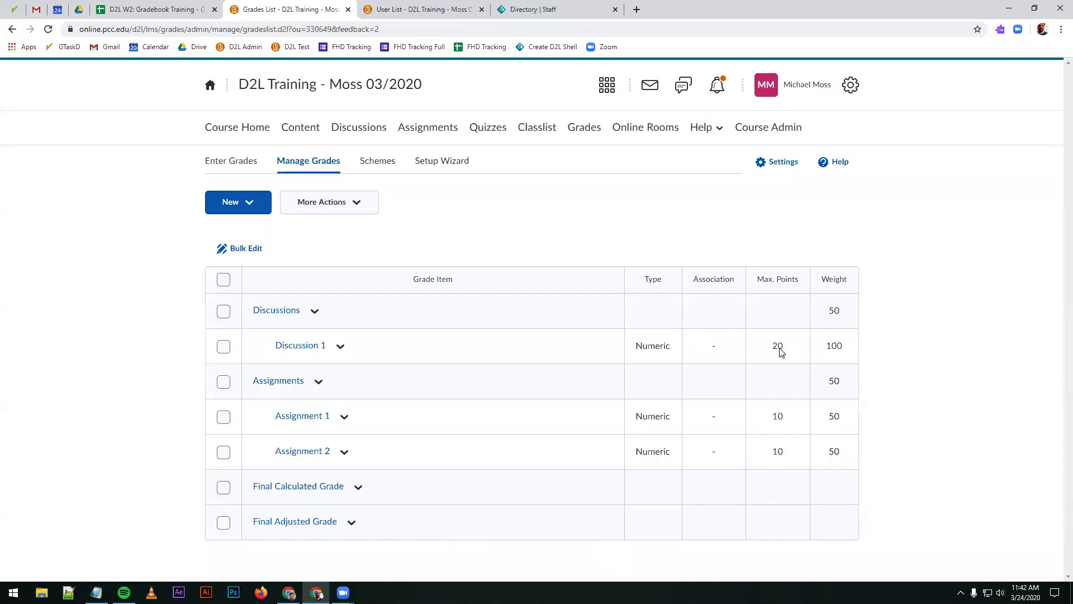
Step: Examine how the maximum points and weights of Discussion 1, Assignment 1 and Assignment 2 relate to their category weights
left_click_drag(786, 354, 771, 353)
left_click(785, 356)
left_click_drag(785, 347, 773, 349)
left_click(776, 347)
left_click_drag(822, 349, 850, 353)
left_click(854, 352)
left_click_drag(847, 349, 758, 351)
left_click(831, 351)
double_click(829, 350)
double_click(833, 309)
left_click(829, 347)
double_click(842, 352)
double_click(836, 316)
double_click(768, 360)
left_click(770, 410)
left_click_drag(819, 417, 849, 422)
left_click_drag(826, 381, 846, 381)
mouse_move(772, 418)
left_mouse_down()
mouse_move(788, 420)
mouse_move(778, 423)
left_mouse_up()
double_click(776, 452)
double_click(834, 452)
double_click(831, 416)
left_click(826, 447)
left_click_drag(820, 314, 865, 333)
left_click(826, 384)
left_click_drag(835, 386, 843, 384)
left_click(834, 305)
left_click_drag(827, 346, 838, 352)
left_click_drag(850, 423, 835, 423)
left_click(614, 238)
Step: Switch the Assignments category to manually assigned item weights, then save and close it
left_click(293, 385)
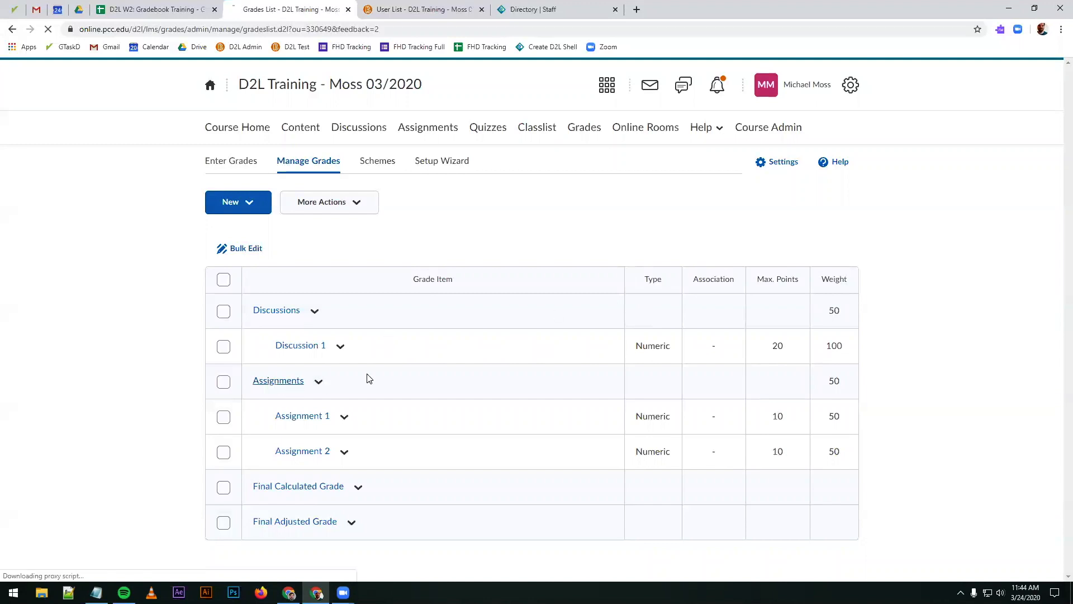
scroll(84, 360, "down", 8)
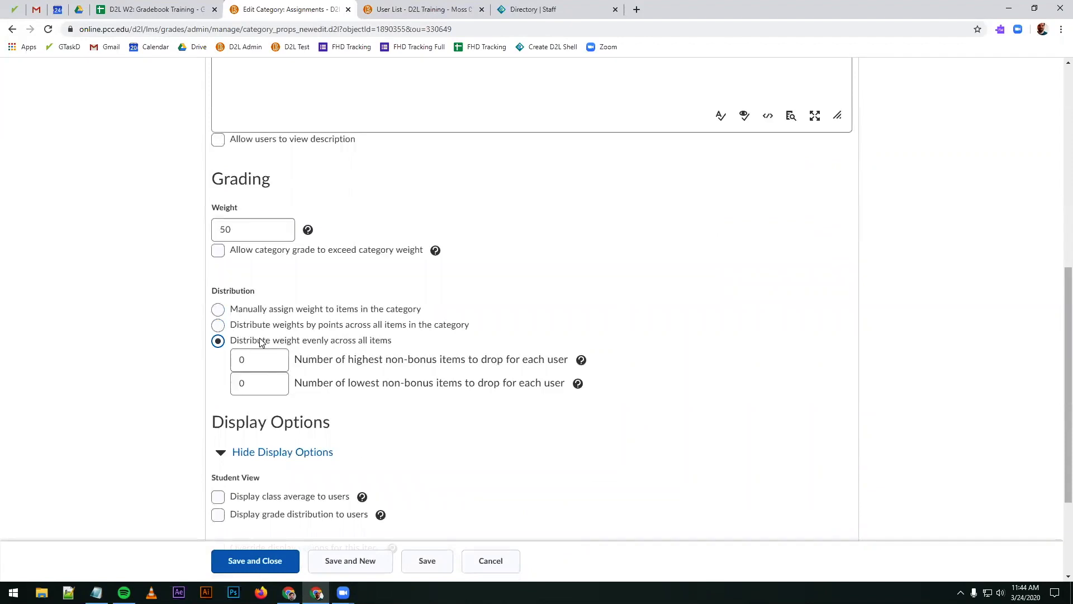
left_click(218, 309)
left_click(256, 561)
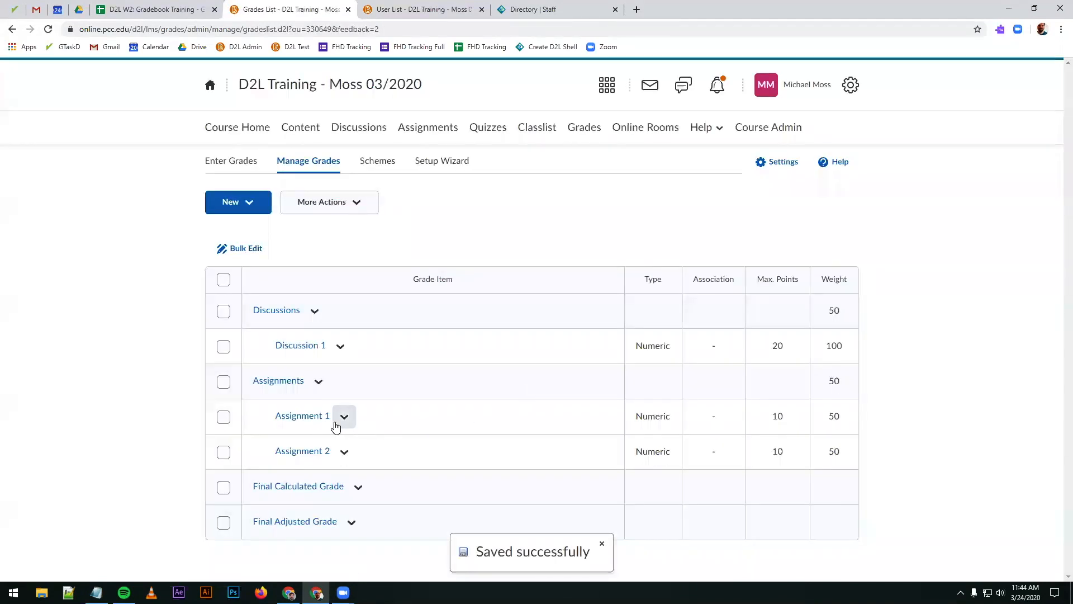
Step: Set the weight of the Assignment 1 grade item to 25, then save and close it
left_click(298, 415)
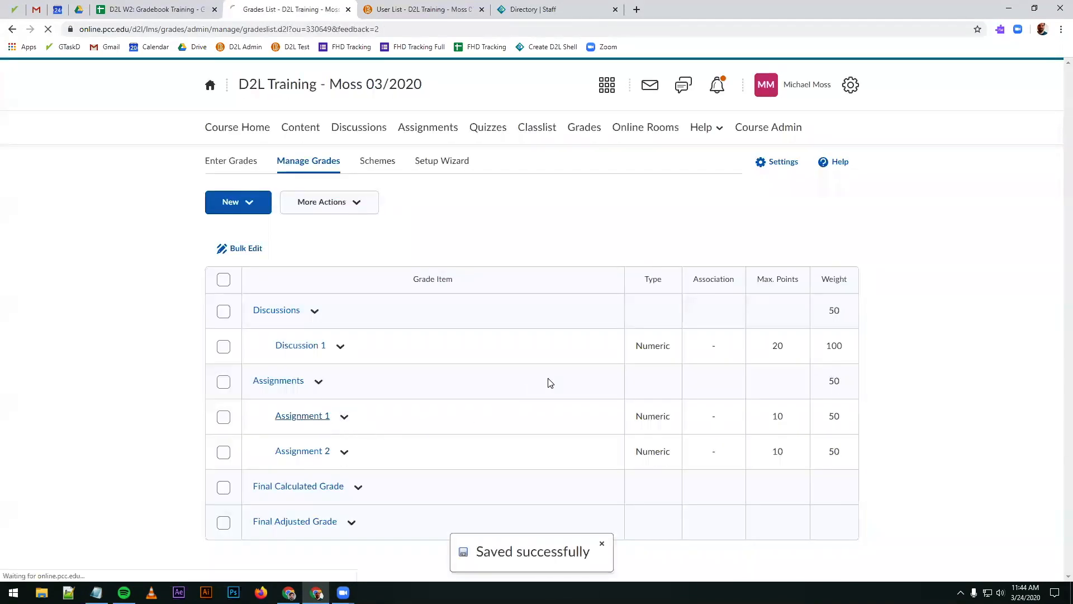
scroll(395, 379, "down", 8)
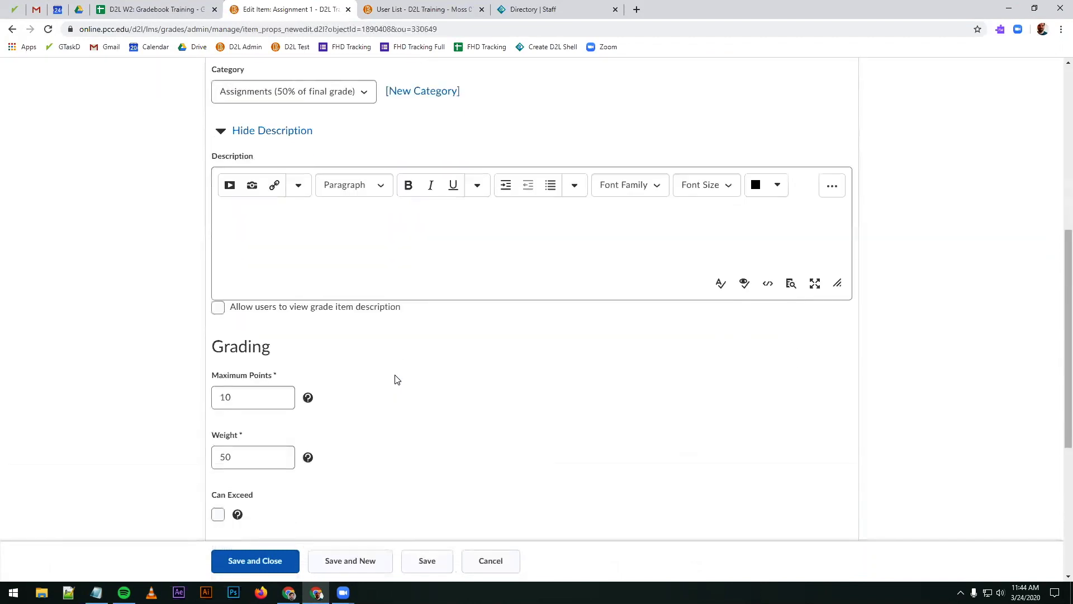
left_click(241, 404)
double_click(241, 404)
type("25")
left_click(261, 564)
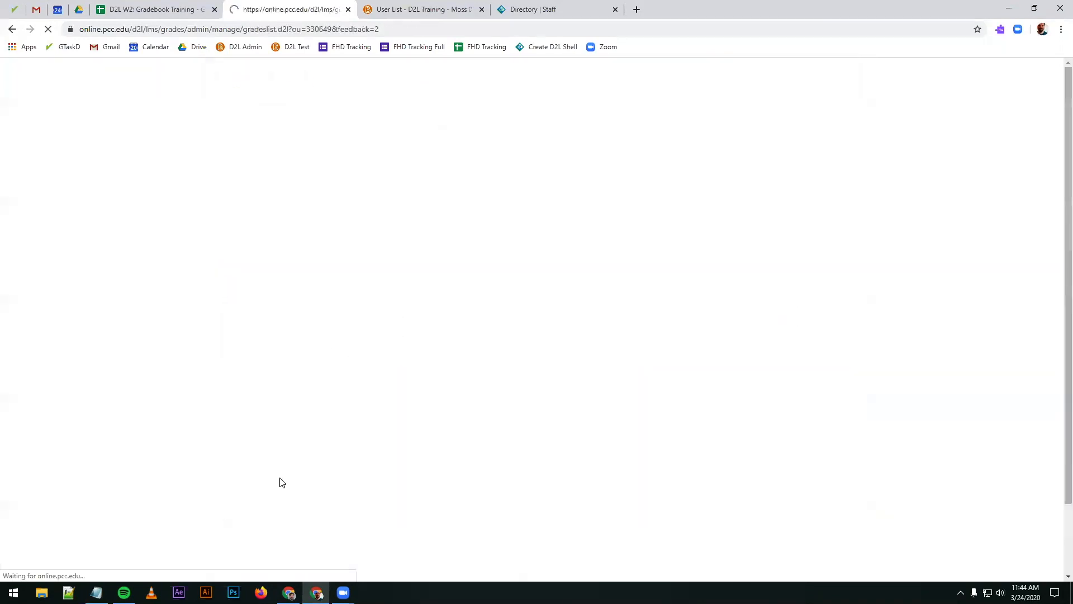
Step: Set the weight of the Assignment 2 grade item to 75, then save and close it
left_click(302, 470)
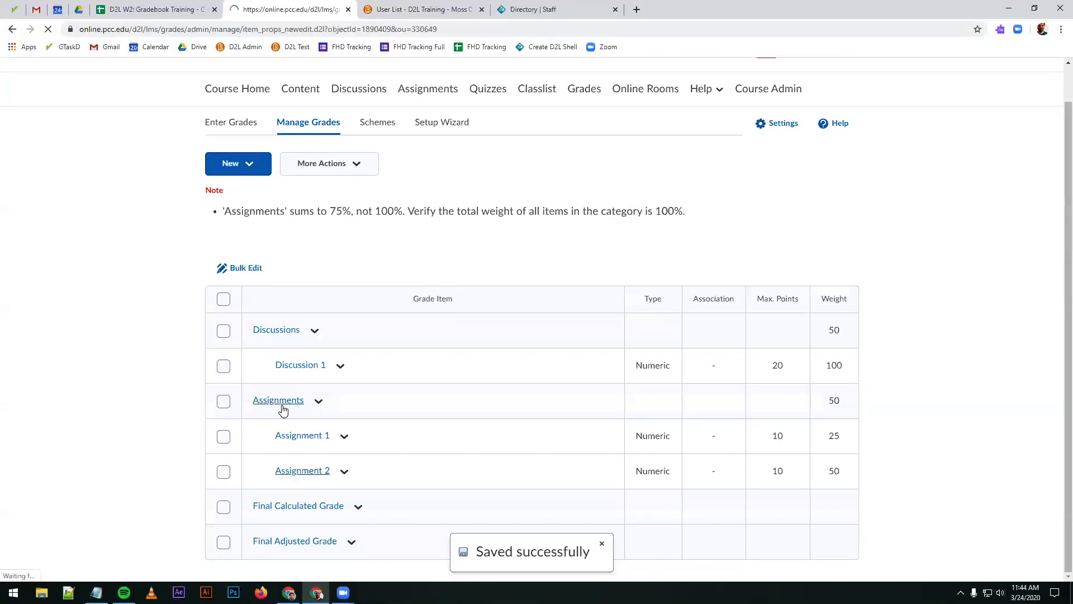
scroll(259, 463, "down", 4)
scroll(259, 463, "down", 4)
left_click(240, 400)
left_click_drag(239, 400, 201, 410)
type("75")
left_click(224, 562)
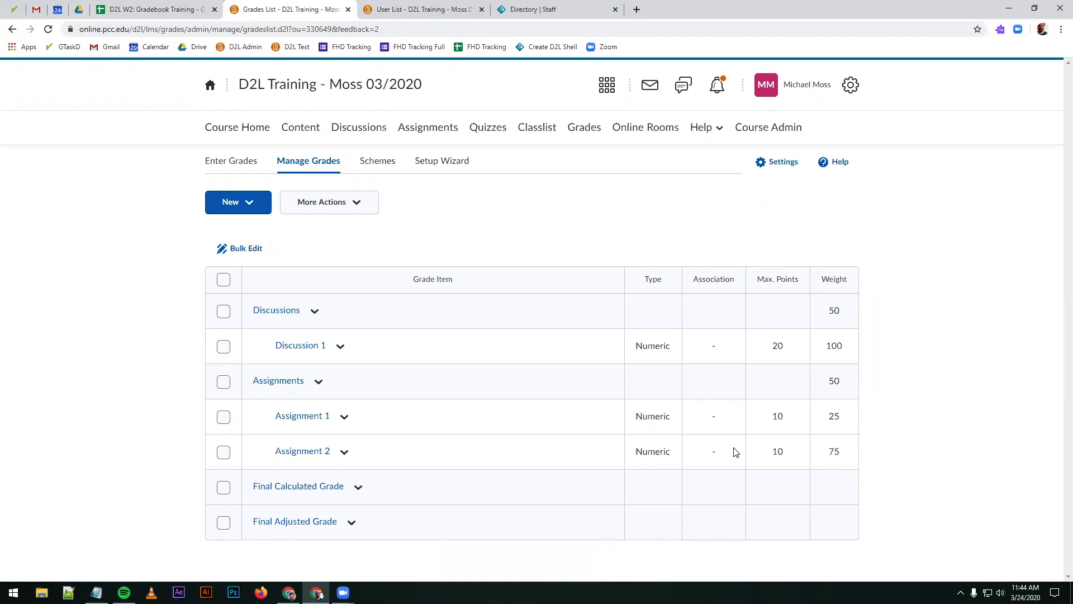
Step: Examine the maximum points and weight of Assignment 2 against those of Assignment 1 in the grade item list
left_click_drag(784, 450, 766, 451)
left_click(785, 452)
left_click_drag(764, 454, 852, 420)
left_click_drag(769, 456, 845, 459)
left_click(845, 464)
Step: Allow grades for the Assignment 1 grade item to exceed its maximum points, then save and close it
left_click(302, 420)
scroll(369, 402, "down", 9)
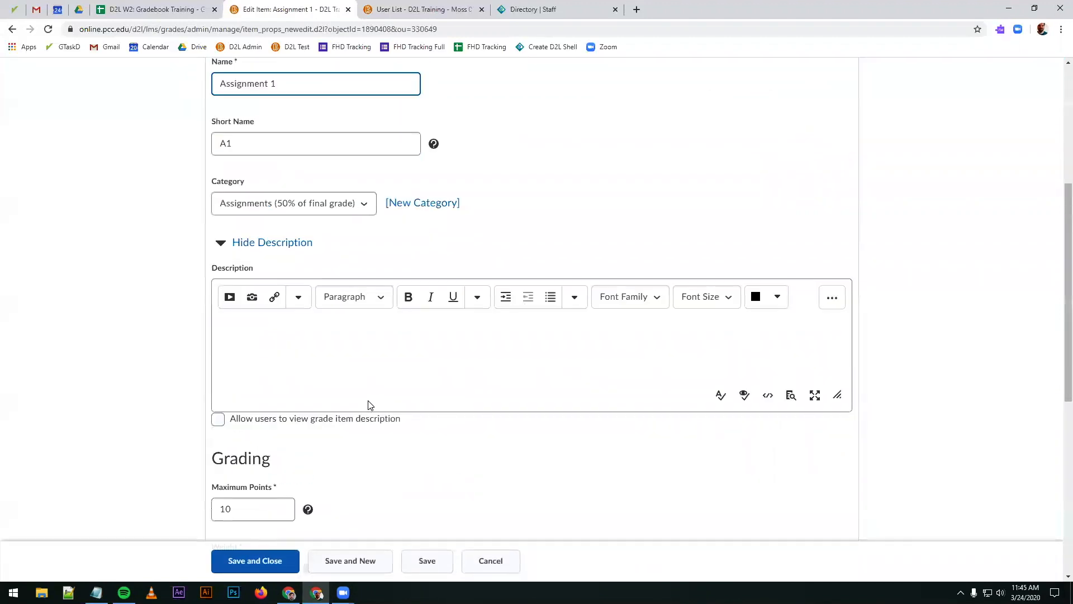
scroll(369, 412, "down", 3)
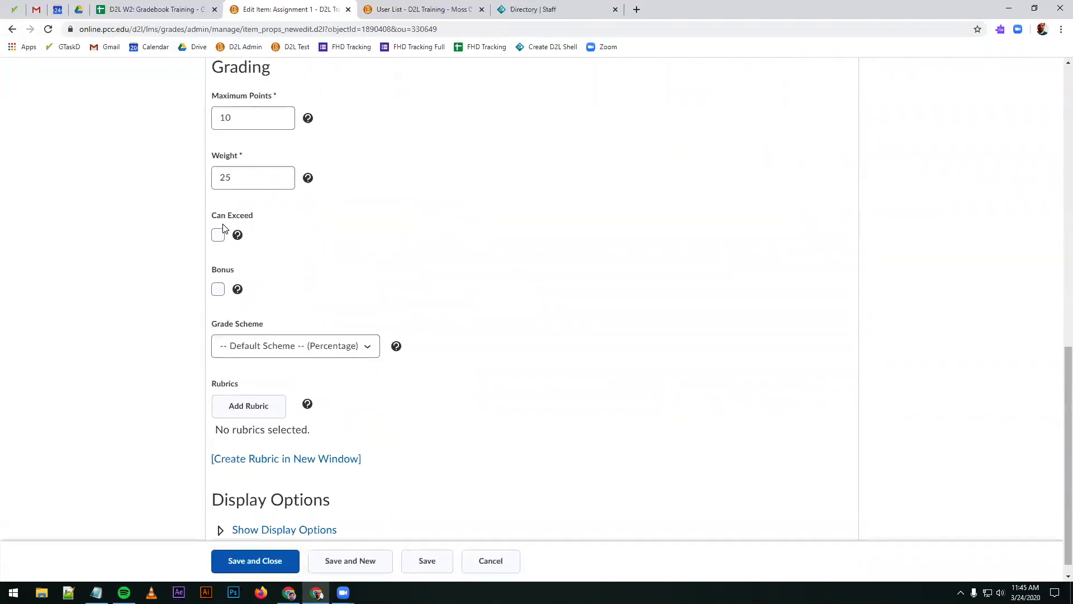
left_click(218, 235)
left_click(254, 121)
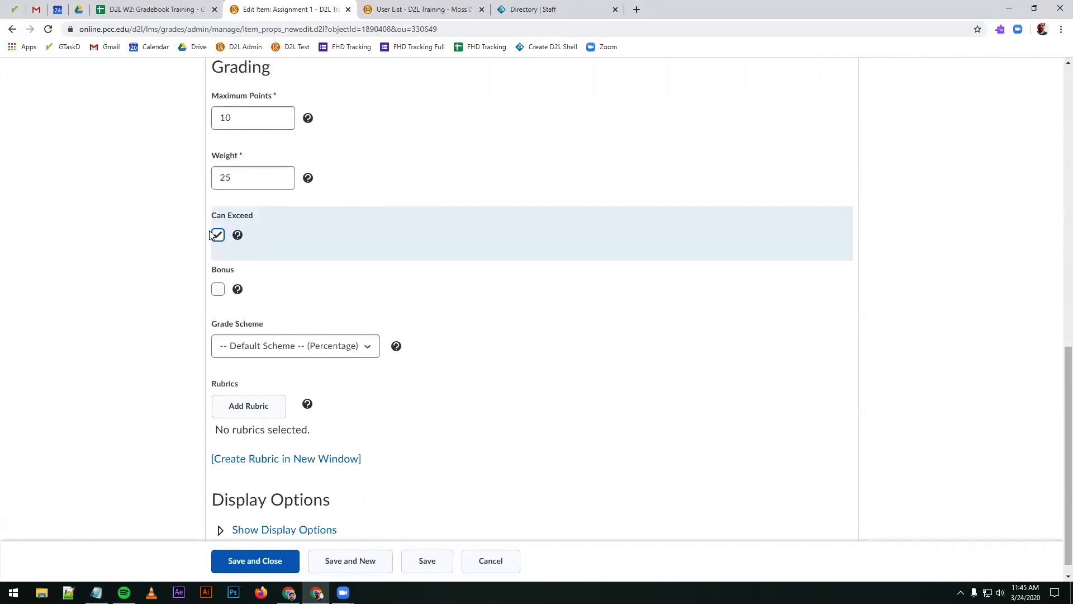
left_click(224, 565)
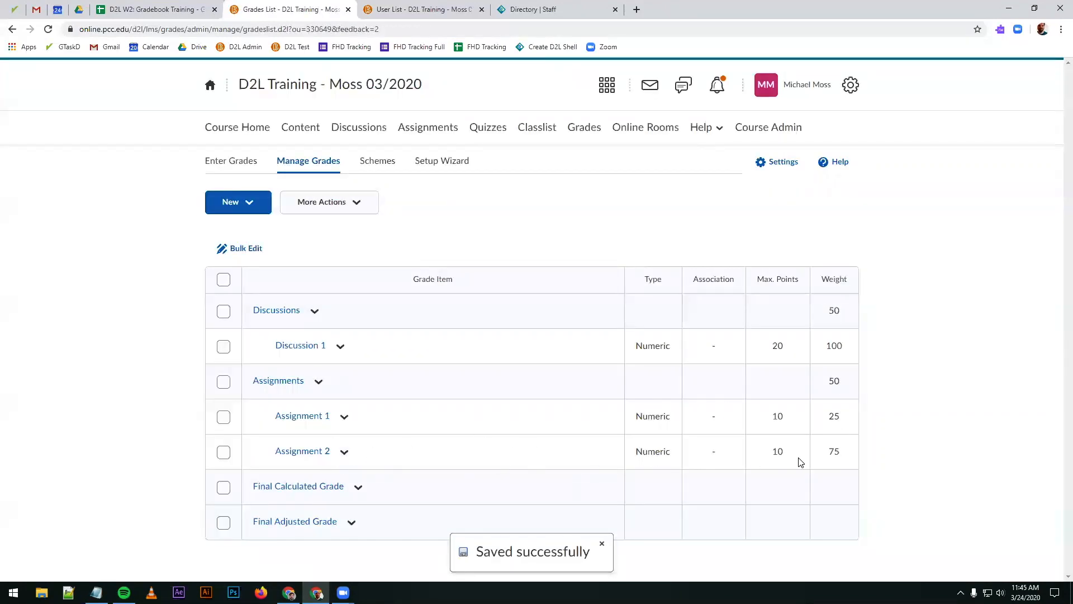
Step: Allow the Assignments category grade to exceed the category weight, then save and close the category
left_click(278, 381)
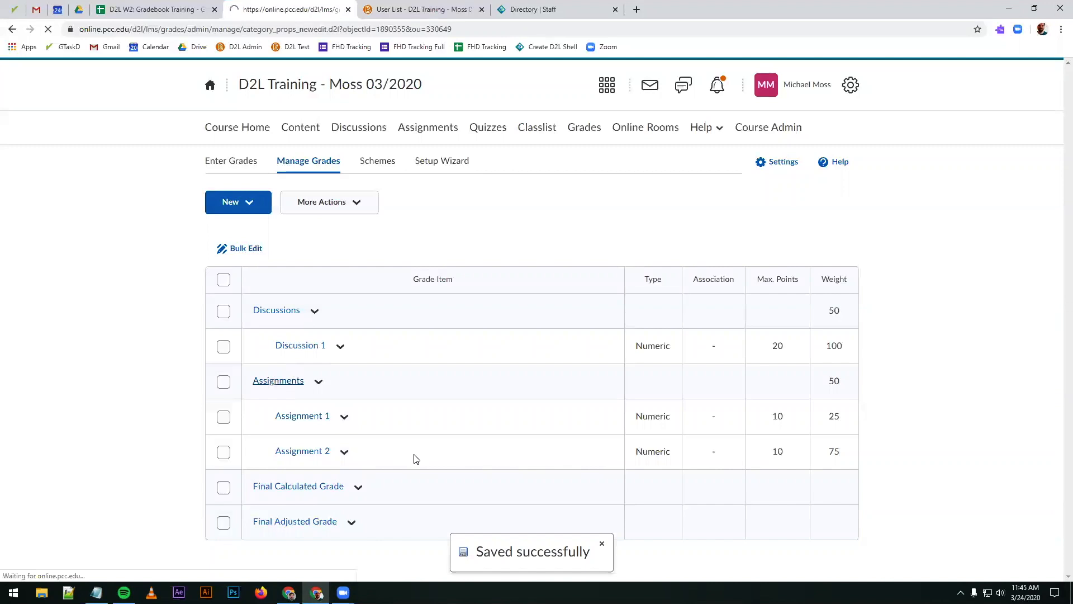
scroll(365, 431, "down", 5)
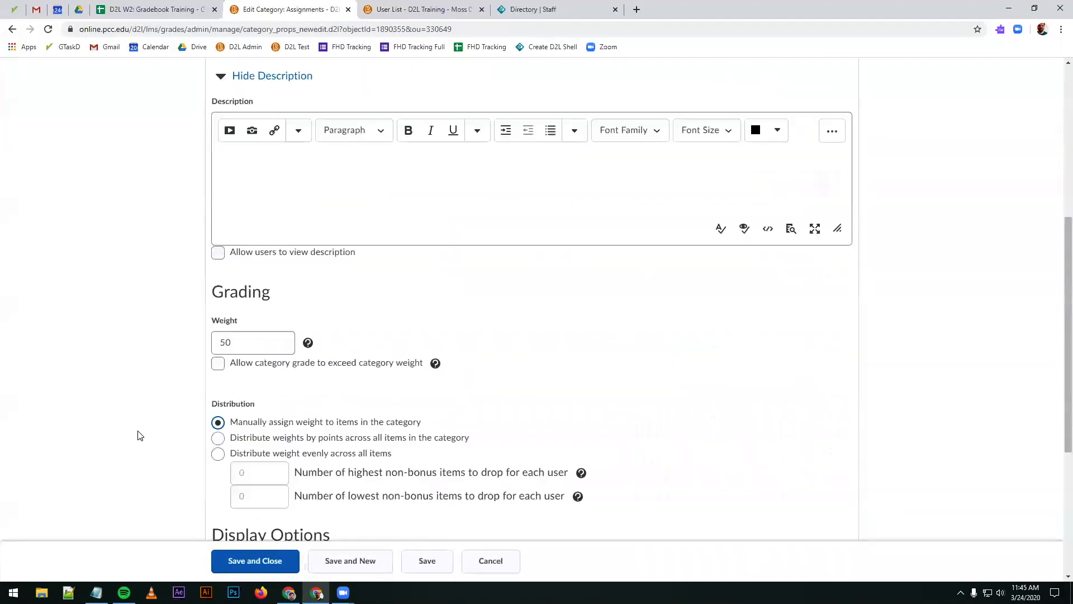
left_click(218, 363)
left_click(258, 564)
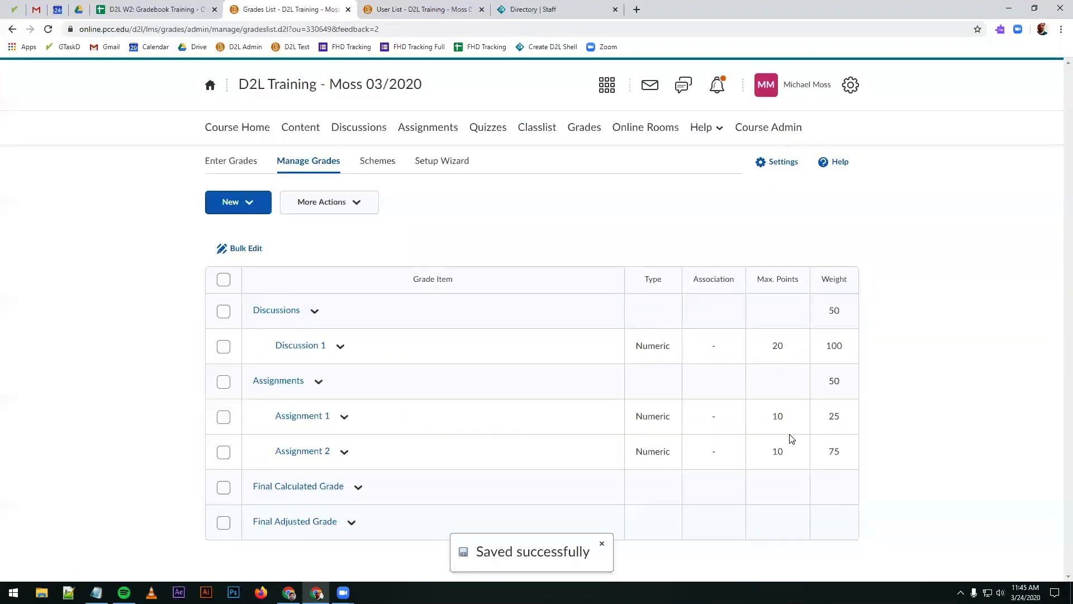
Step: Review the exceed-weight and weight distribution settings of the Assignments category, then save and close it
left_click(268, 384)
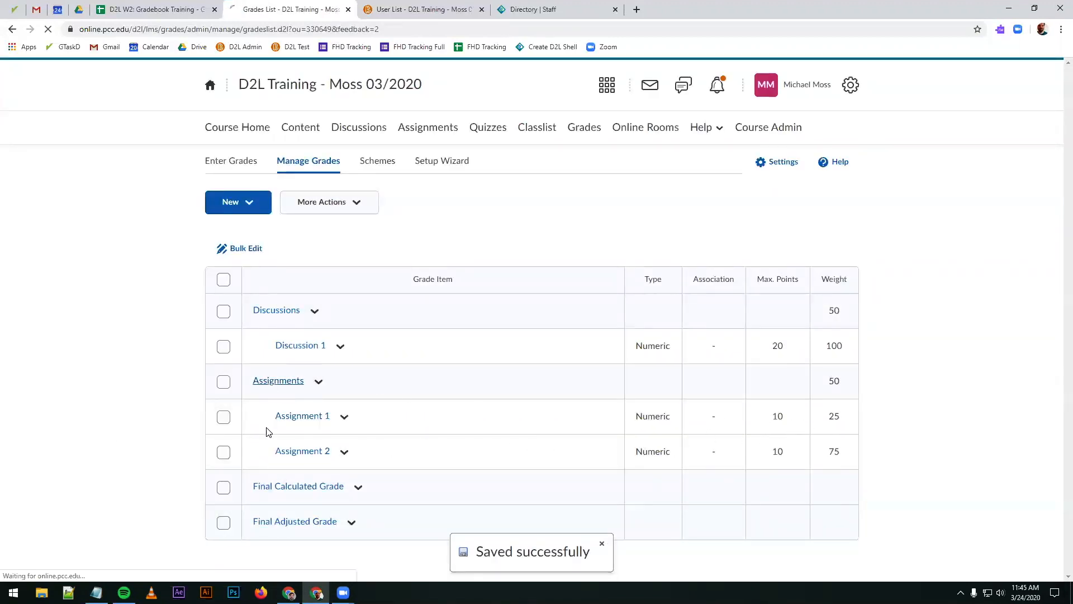
scroll(133, 430, "down", 4)
left_click(218, 418)
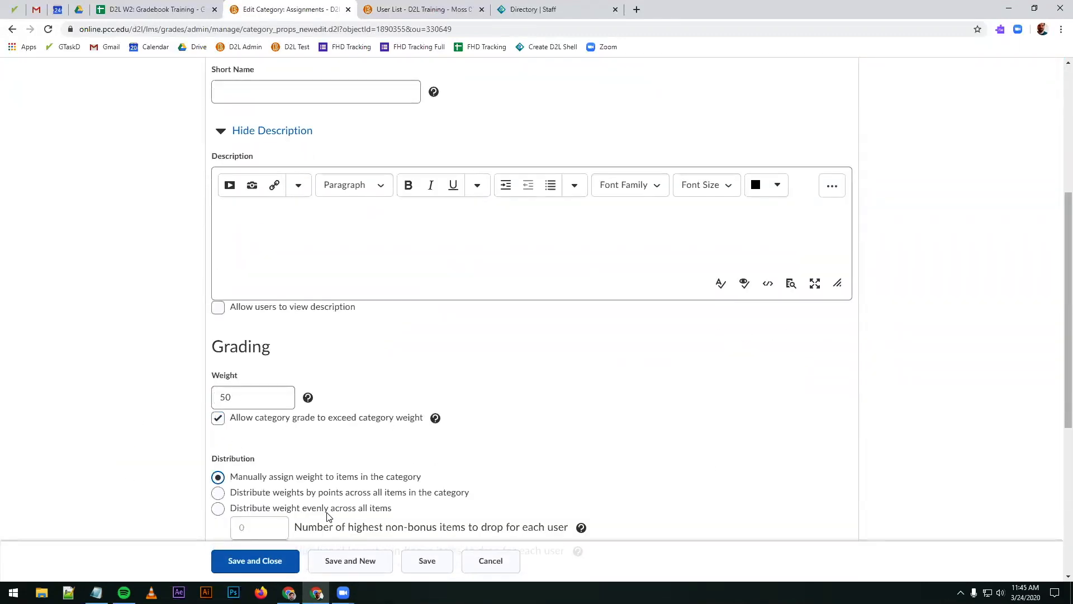
left_click(263, 560)
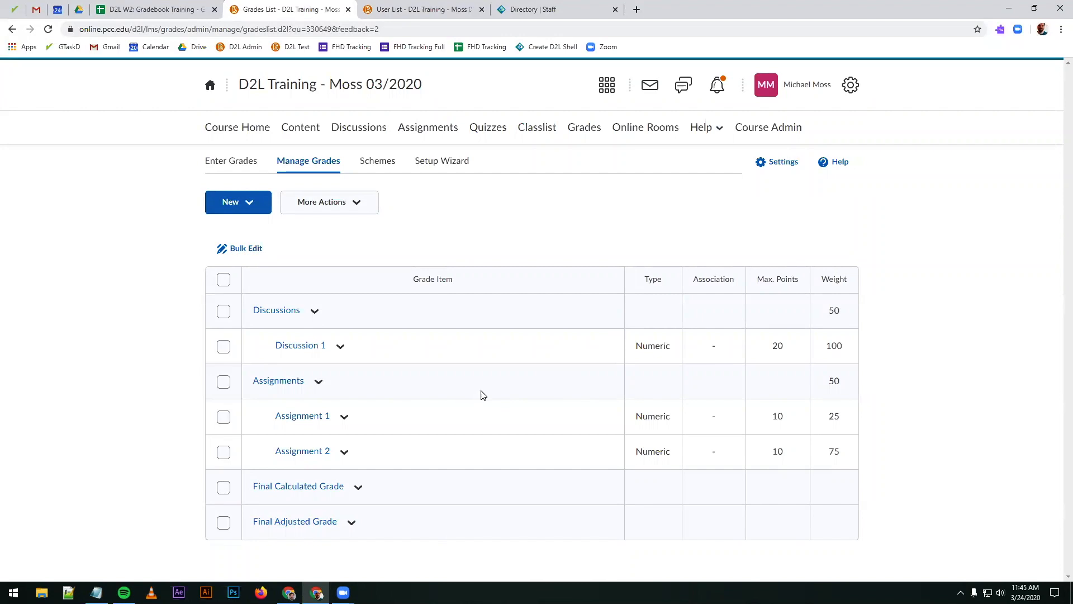
Step: Examine how the item weights of Assignment 1 and Assignment 2 divide the Assignments category's share of the final grade
left_click_drag(830, 385, 864, 385)
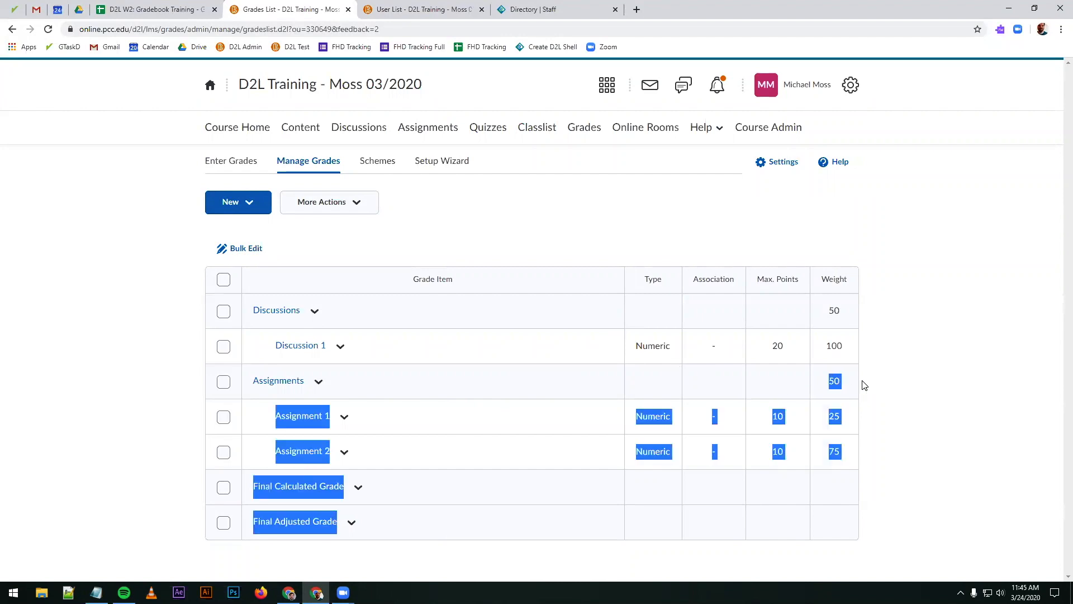
left_click(832, 384)
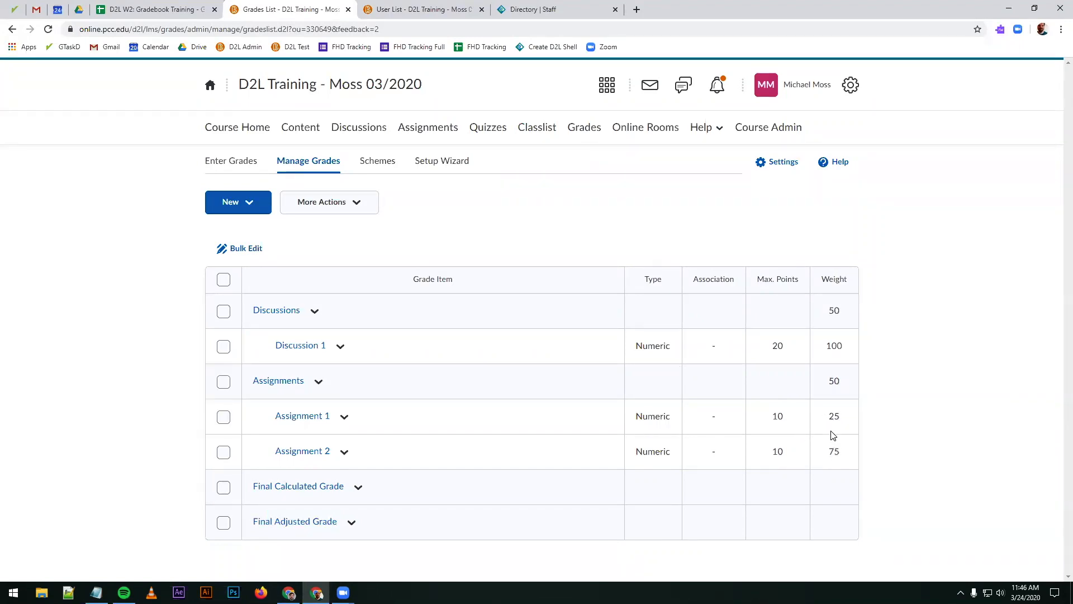
left_click_drag(830, 383, 849, 383)
left_click(845, 390)
left_click_drag(850, 384, 846, 417)
left_click_drag(827, 454, 847, 457)
left_click(827, 386)
left_click_drag(826, 386, 858, 389)
left_click_drag(823, 311, 843, 311)
left_click(829, 395)
double_click(836, 385)
double_click(832, 421)
double_click(843, 457)
double_click(826, 384)
Step: Review the students' grade table with its item and subtotal columns, then return to the list of grade items
left_click(538, 357)
left_click(218, 160)
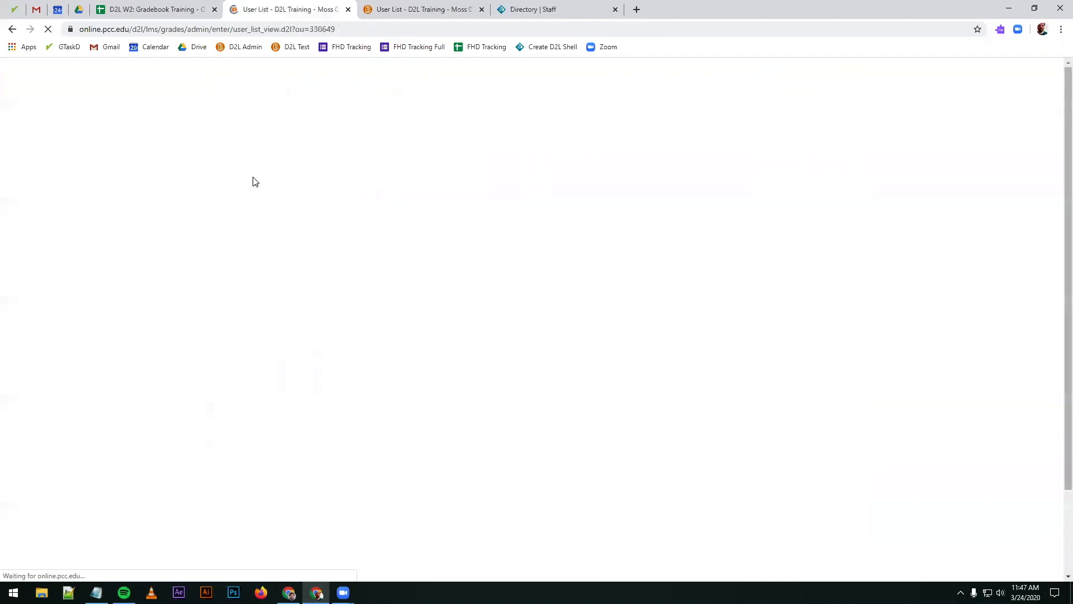
scroll(224, 492, "down", 1)
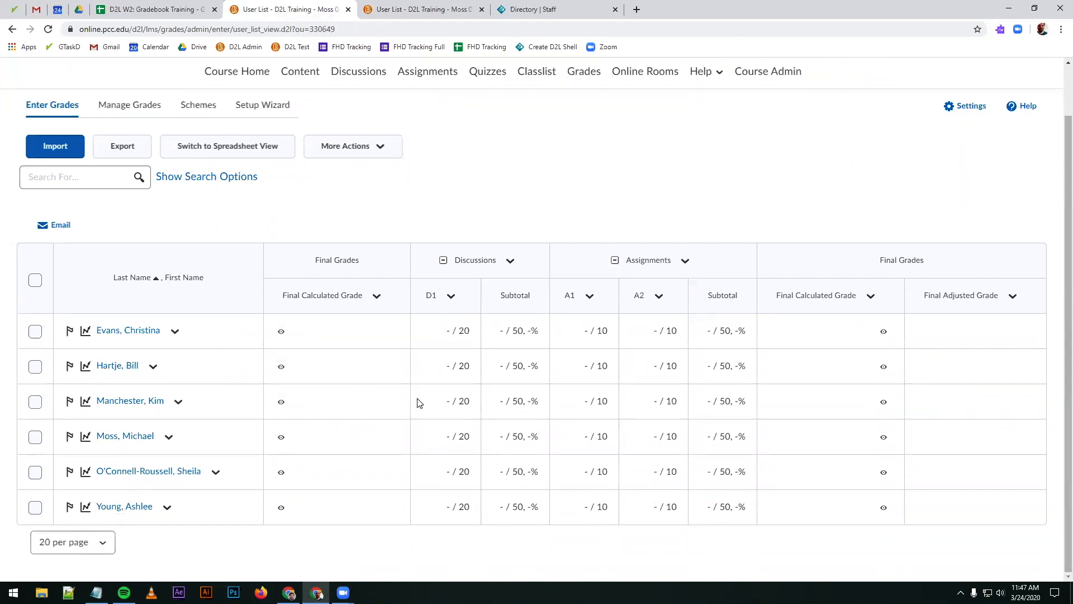
scroll(478, 386, "up", 1)
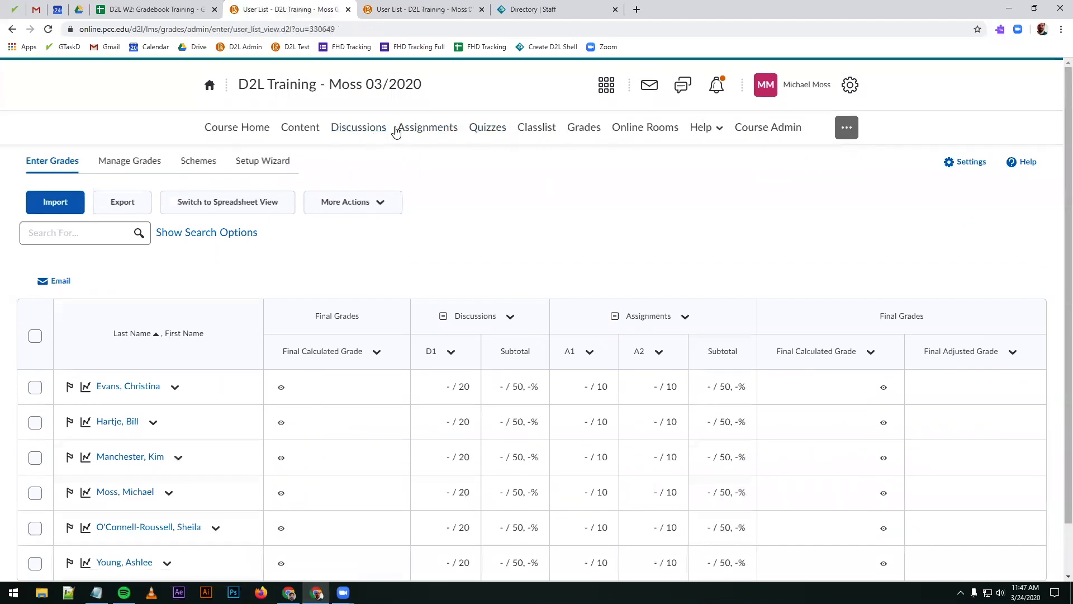
left_click(581, 133)
left_click(129, 168)
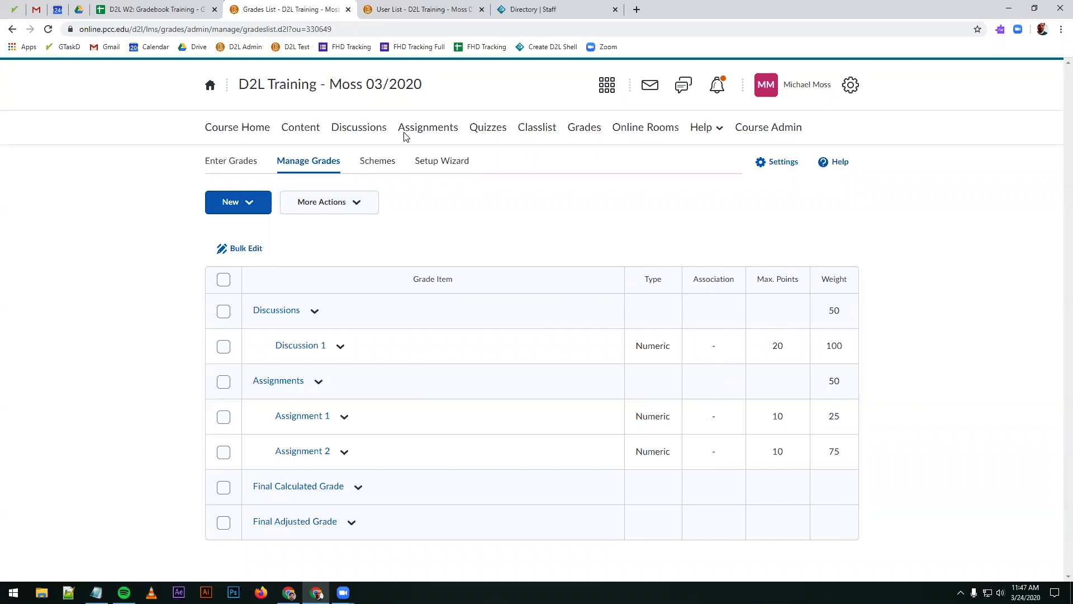
Step: Edit the Assignment 1 submission folder to link it to the Assignment 1 grade item, then save and close it
left_click(428, 132)
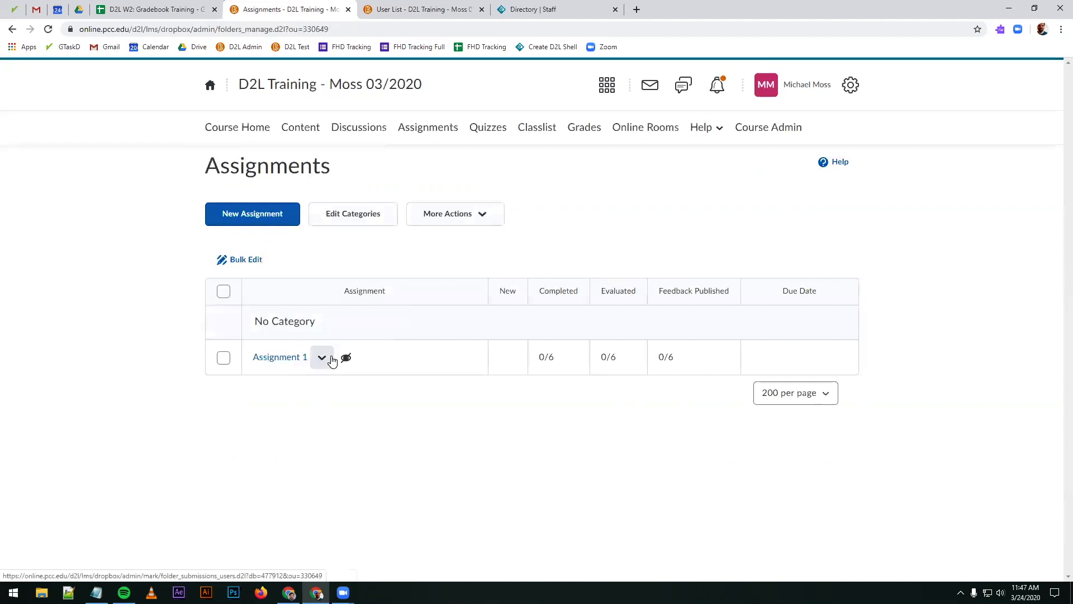
left_click(302, 360)
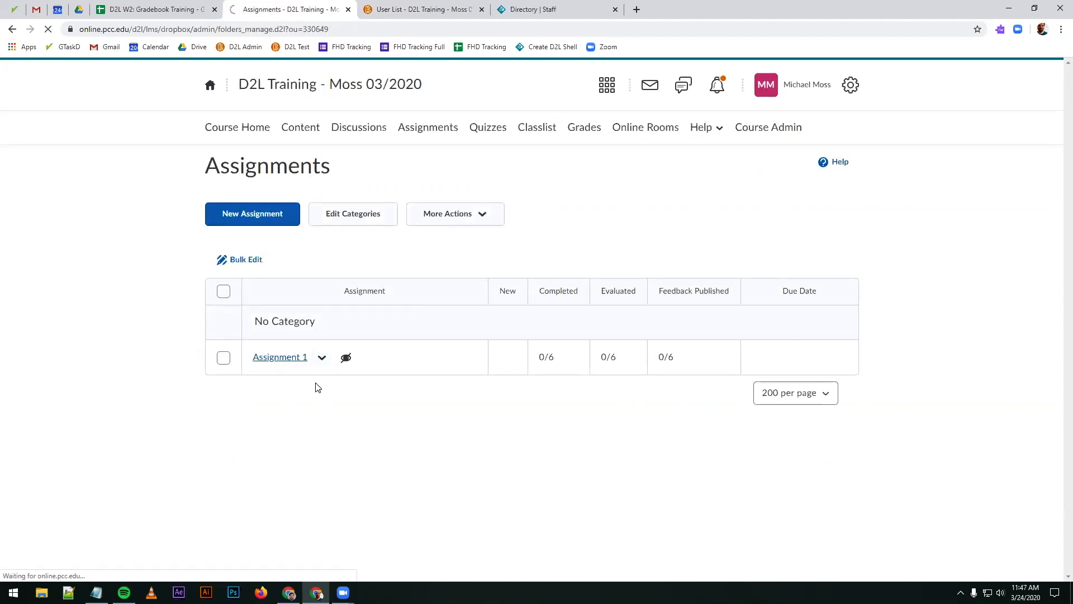
left_click(248, 230)
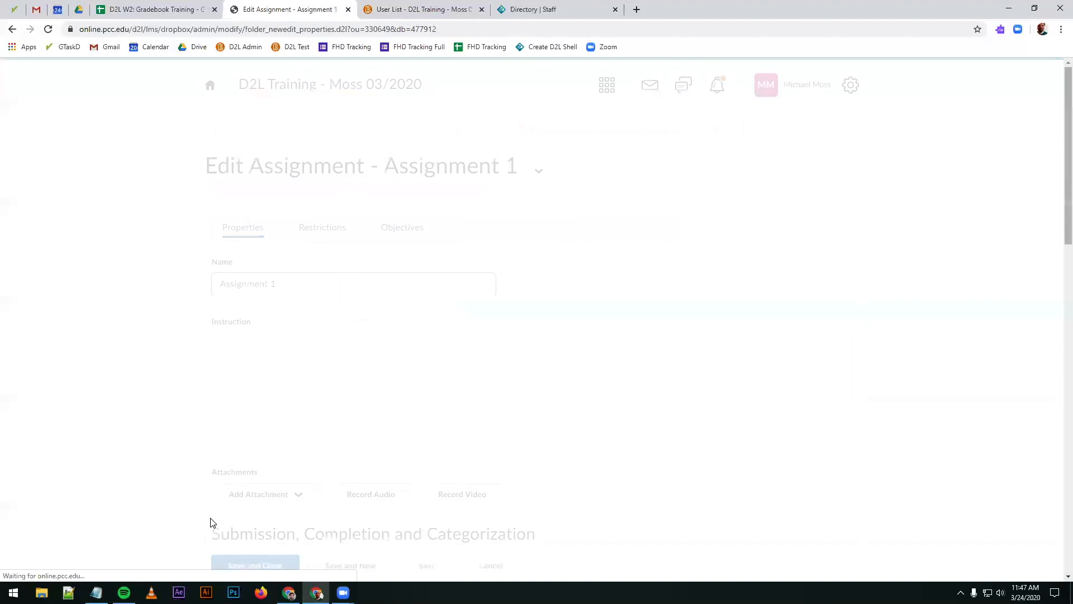
scroll(143, 455, "down", 13)
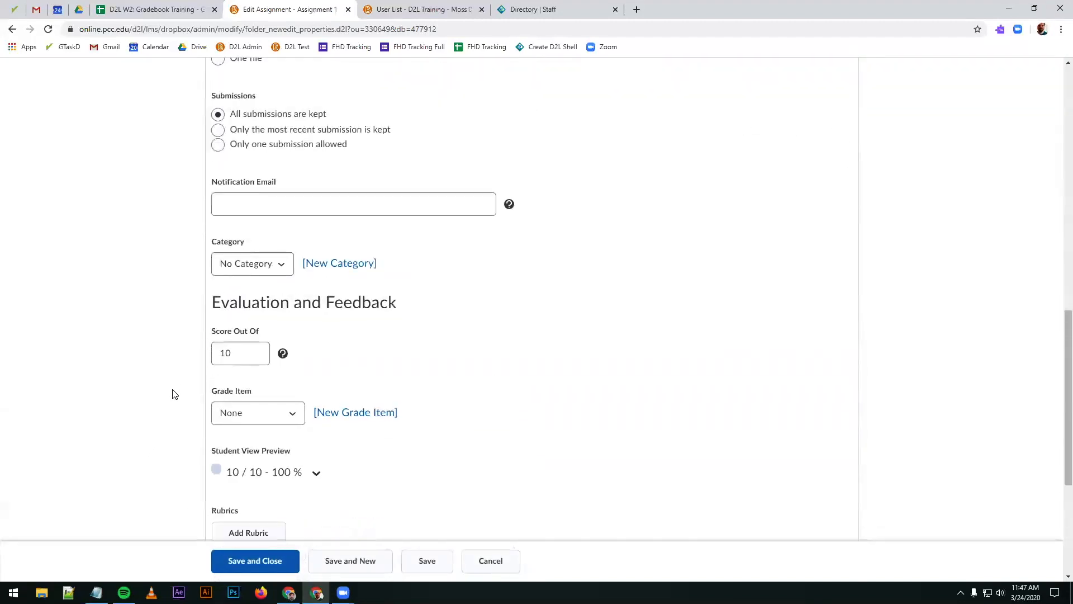
scroll(174, 395, "down", 2)
left_click(261, 302)
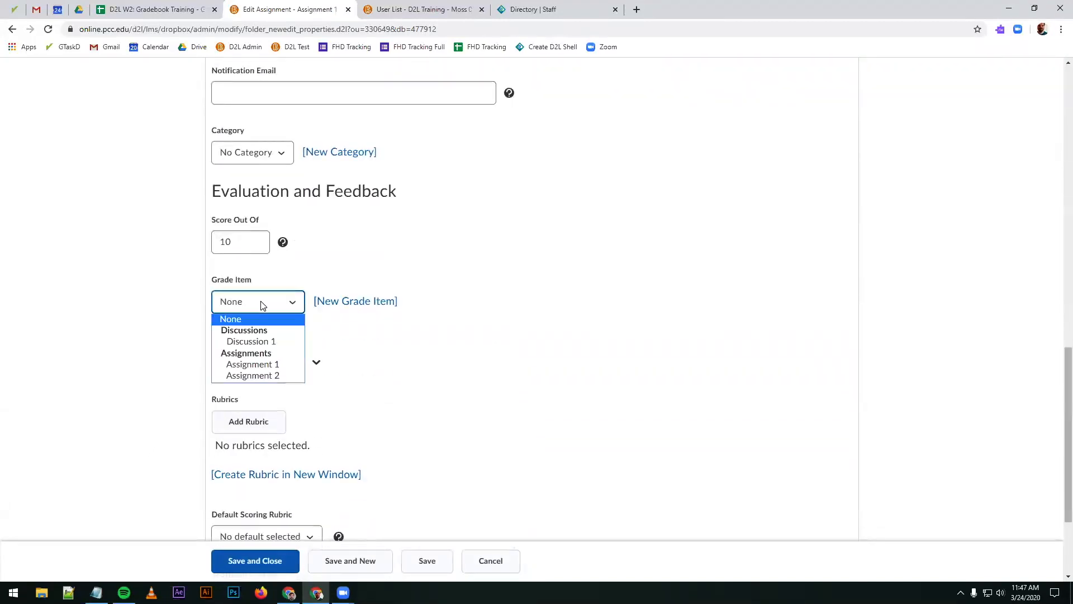
left_click(263, 365)
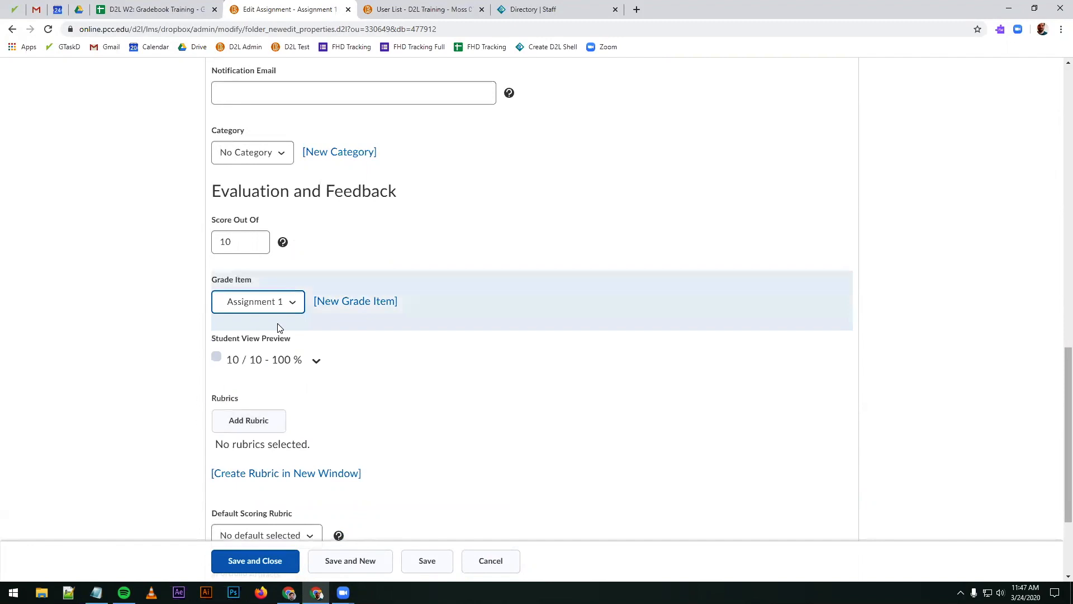
left_click(246, 561)
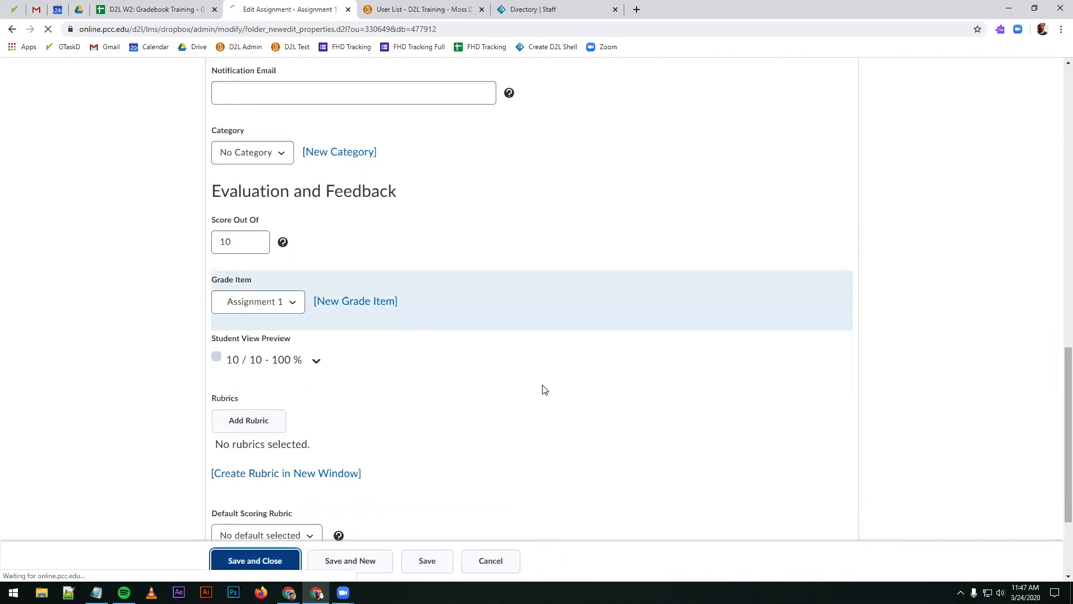
Step: Check the association details of Assignment 1 in the grade item list, then close them
left_click(581, 133)
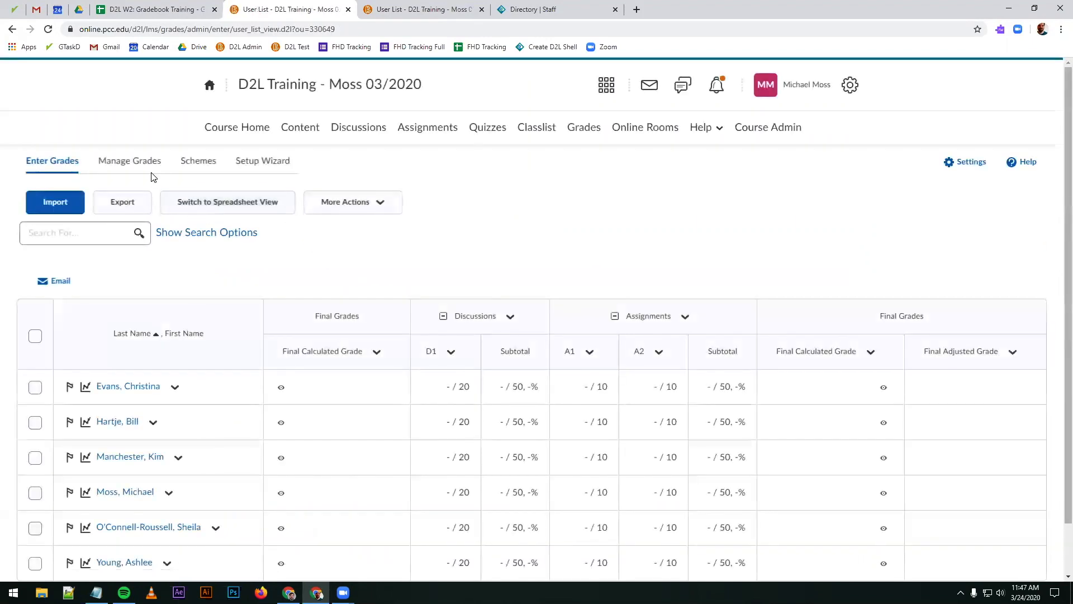
left_click(147, 171)
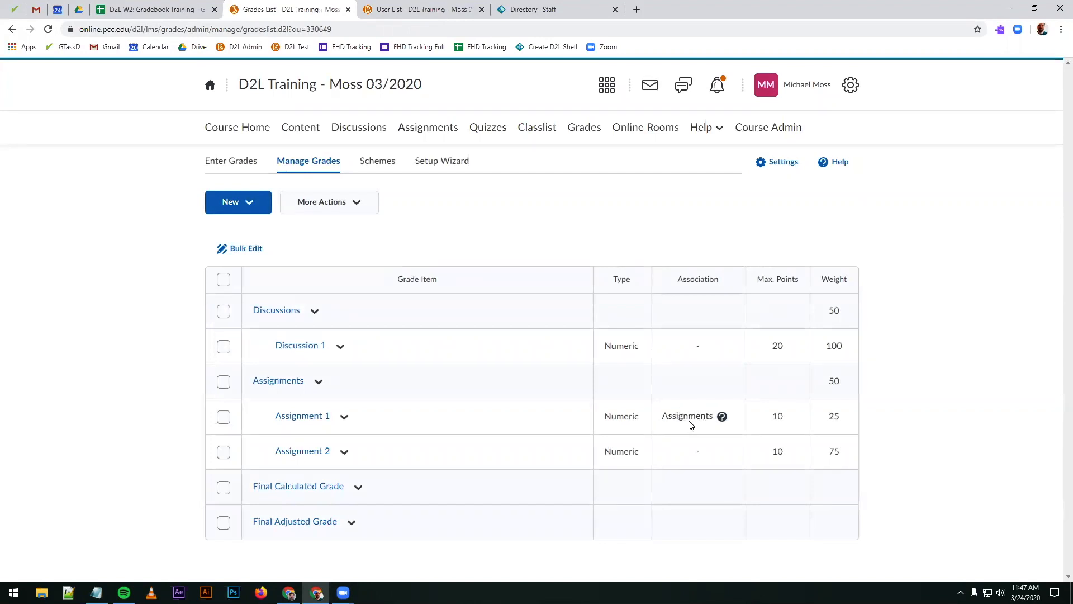
left_click(723, 417)
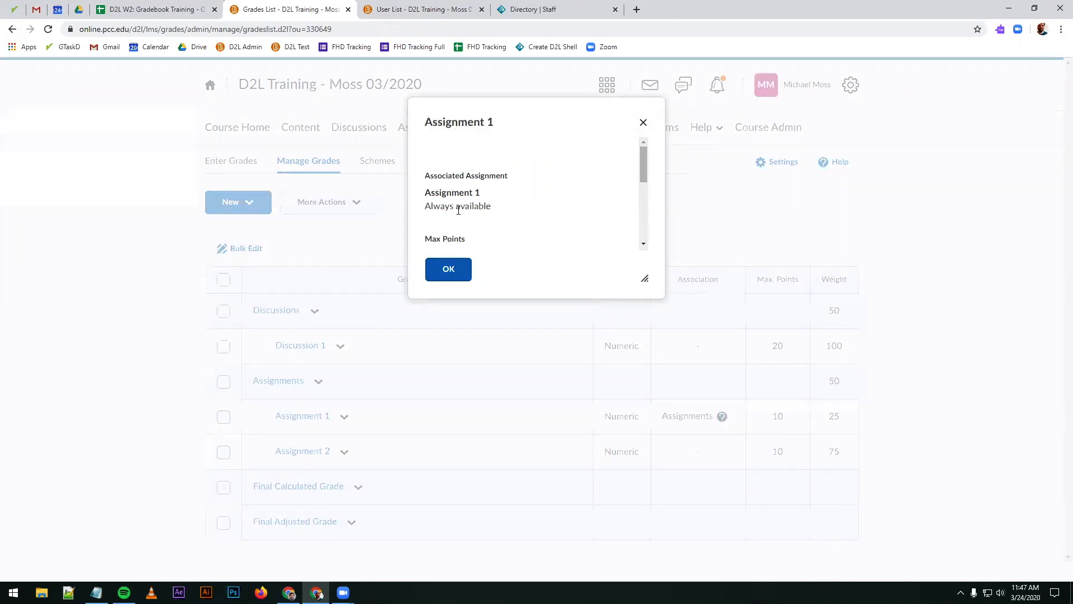
scroll(489, 206, "down", 3)
scroll(490, 208, "up", 3)
left_click_drag(496, 178, 496, 196)
left_click(484, 197)
left_click(442, 269)
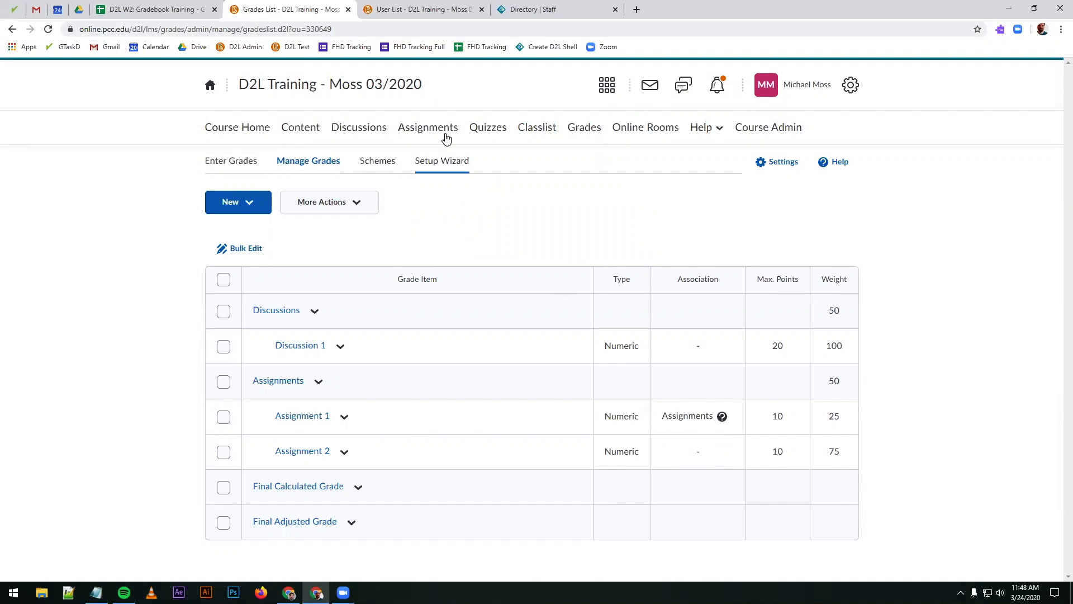
Step: Open the Student Q & A discussion topic for editing and show its assessment settings
left_click(425, 128)
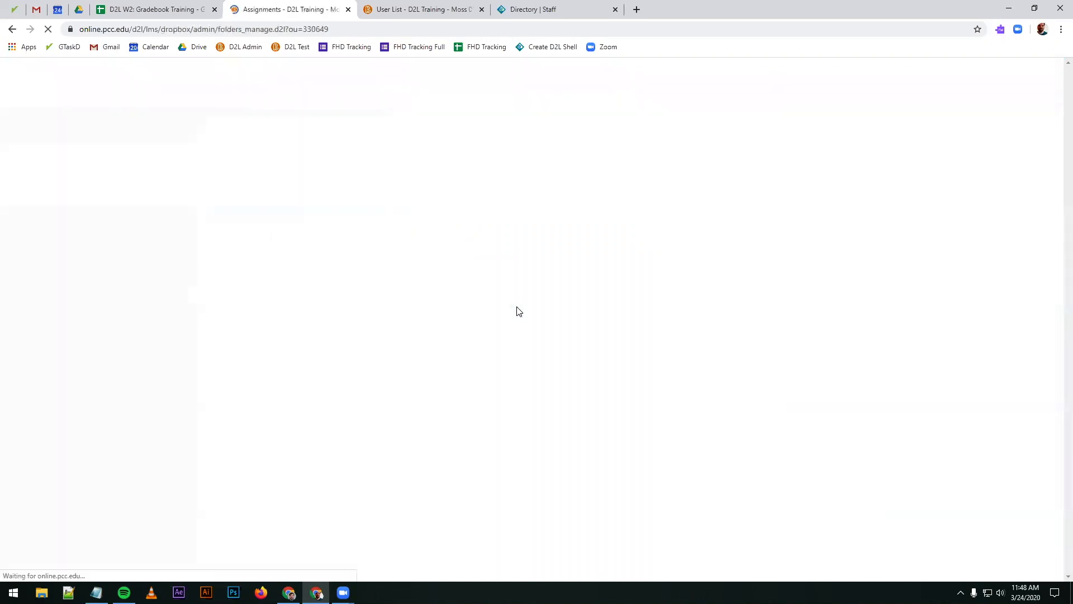
left_click(376, 126)
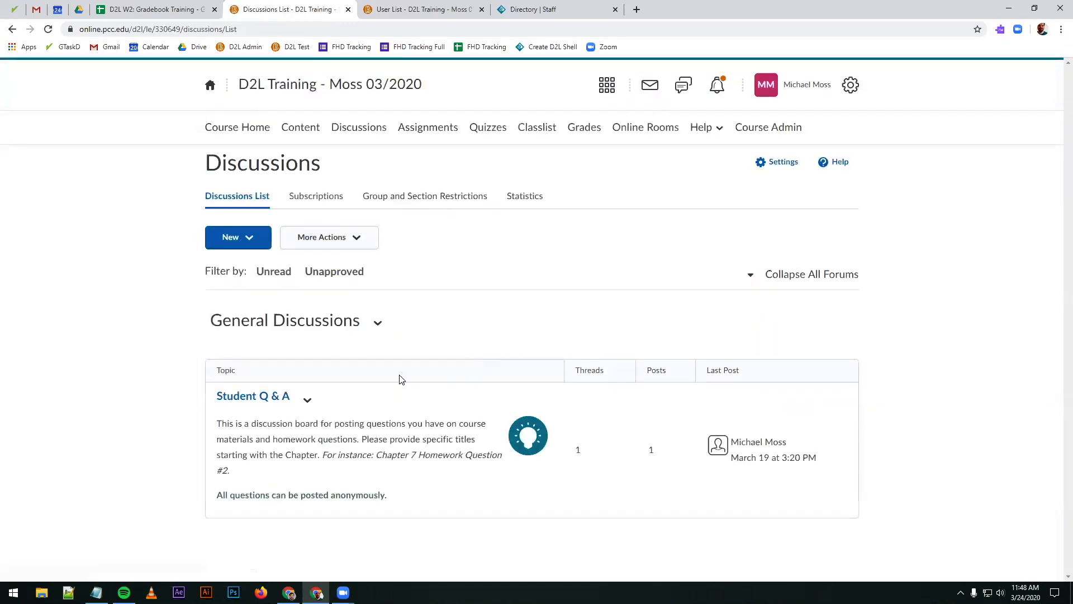
left_click(264, 398)
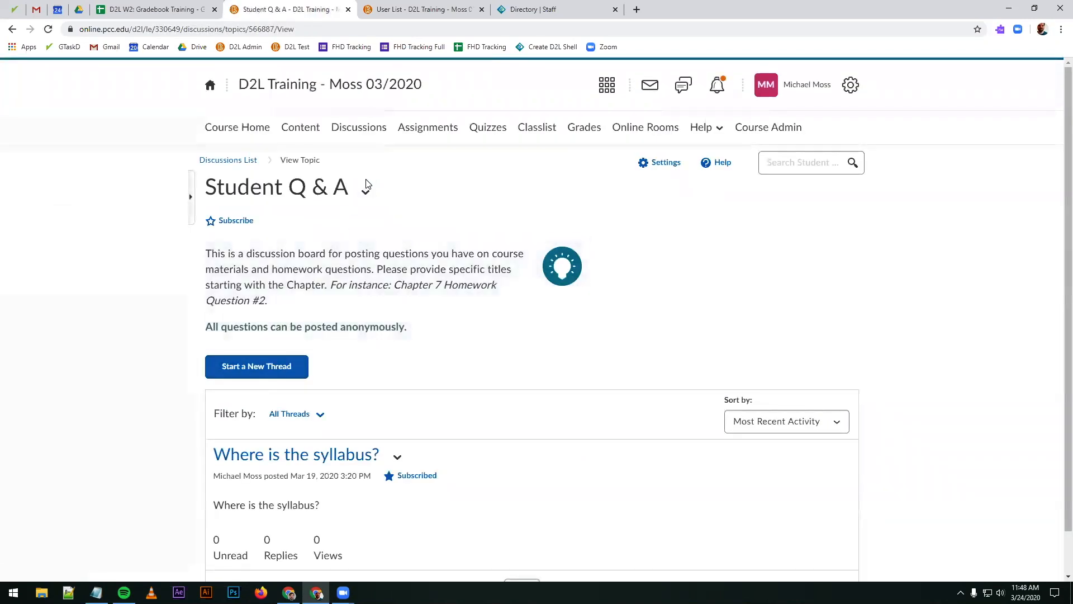
left_click(365, 191)
left_click(394, 312)
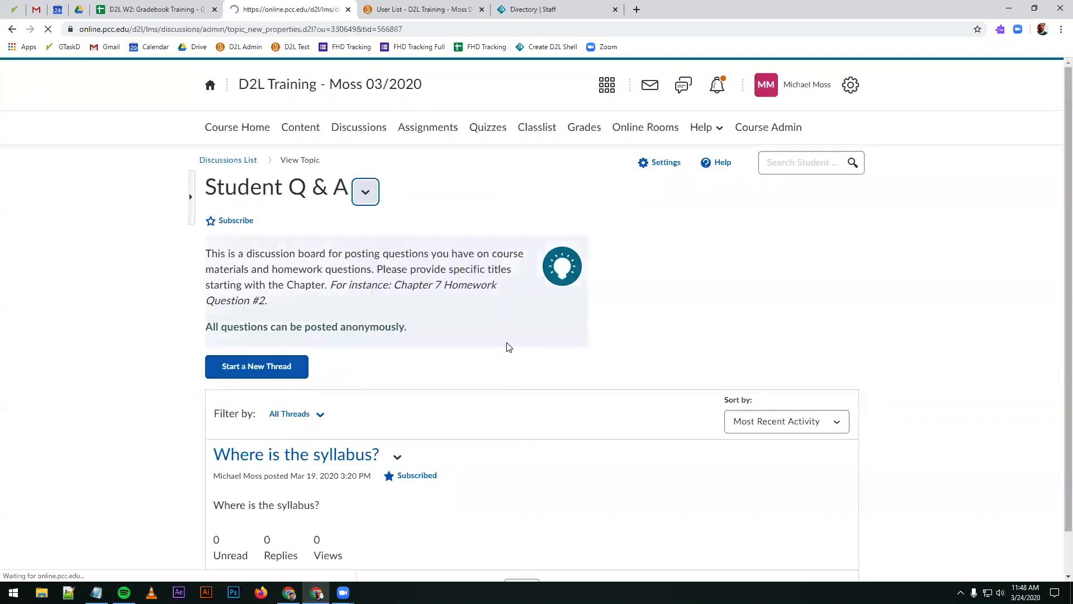
scroll(479, 298, "down", 2)
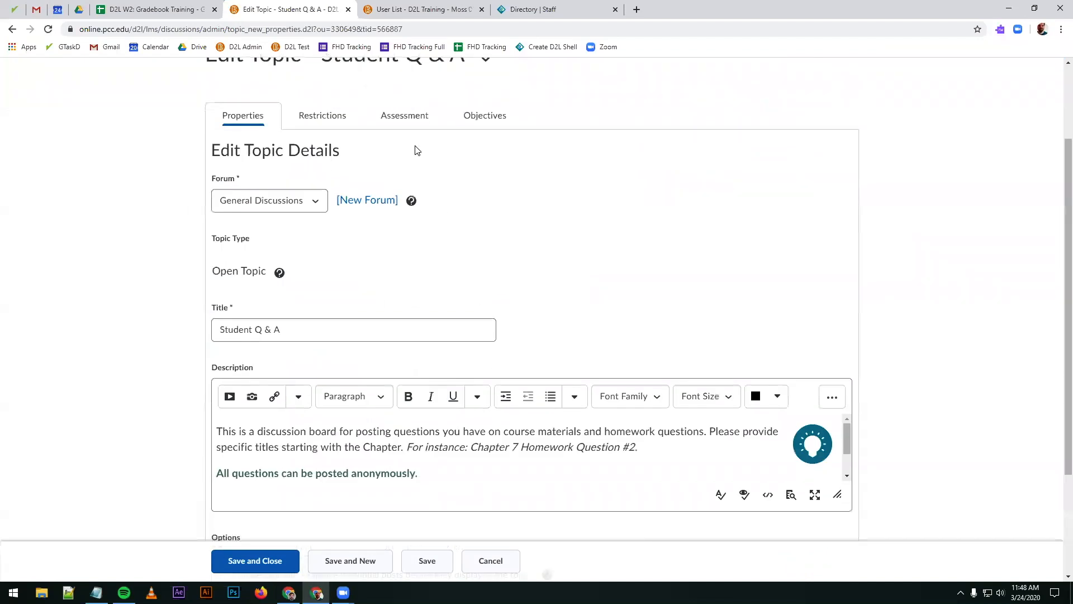
scroll(425, 173, "up", 1)
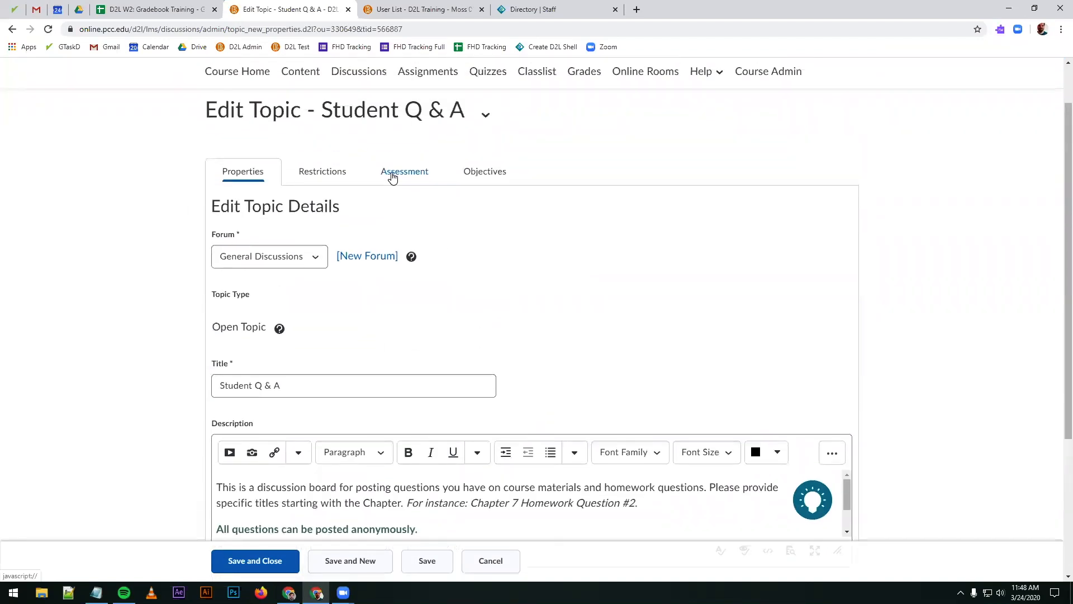
left_click(403, 176)
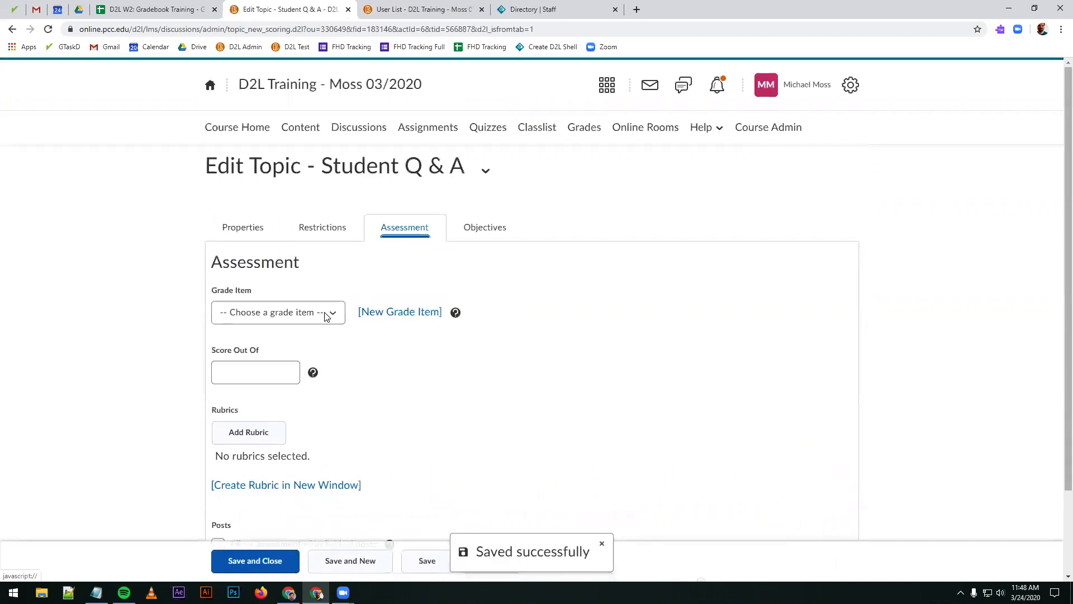
Step: Link the Student Q & A topic to the Discussion 1 grade item with a score out of 20, then save and close it
left_click(287, 309)
left_click(276, 351)
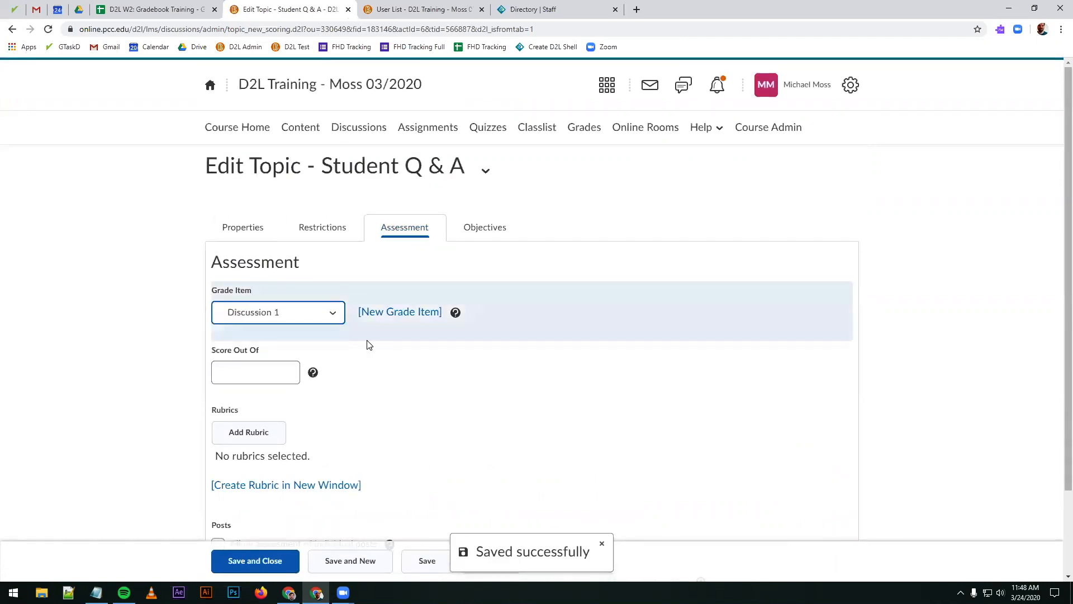
left_click(288, 368)
type("20")
left_click(142, 373)
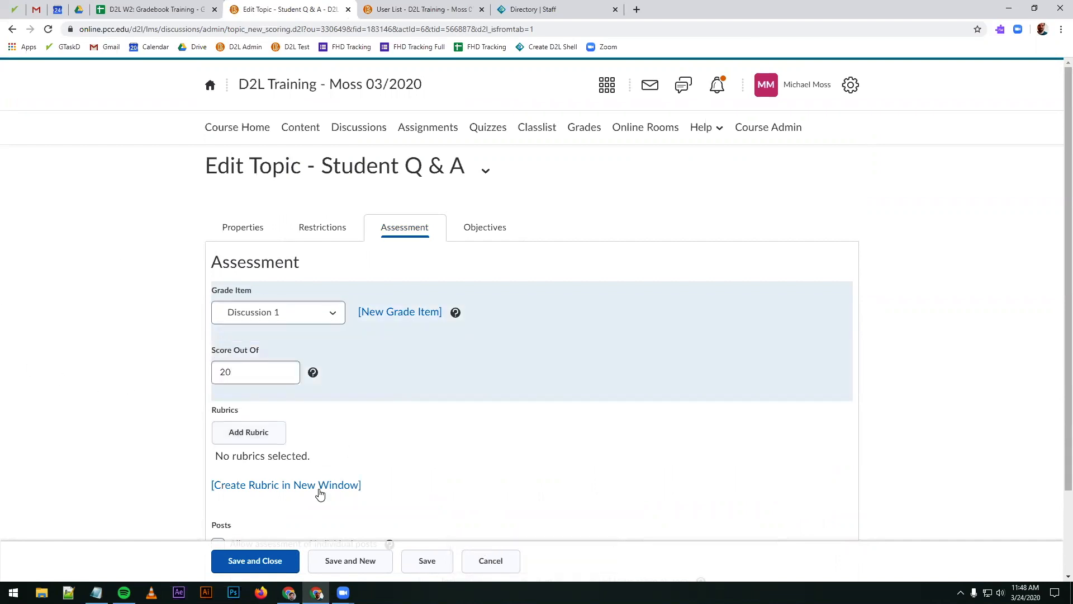
left_click(268, 313)
left_click(287, 355)
left_click(259, 556)
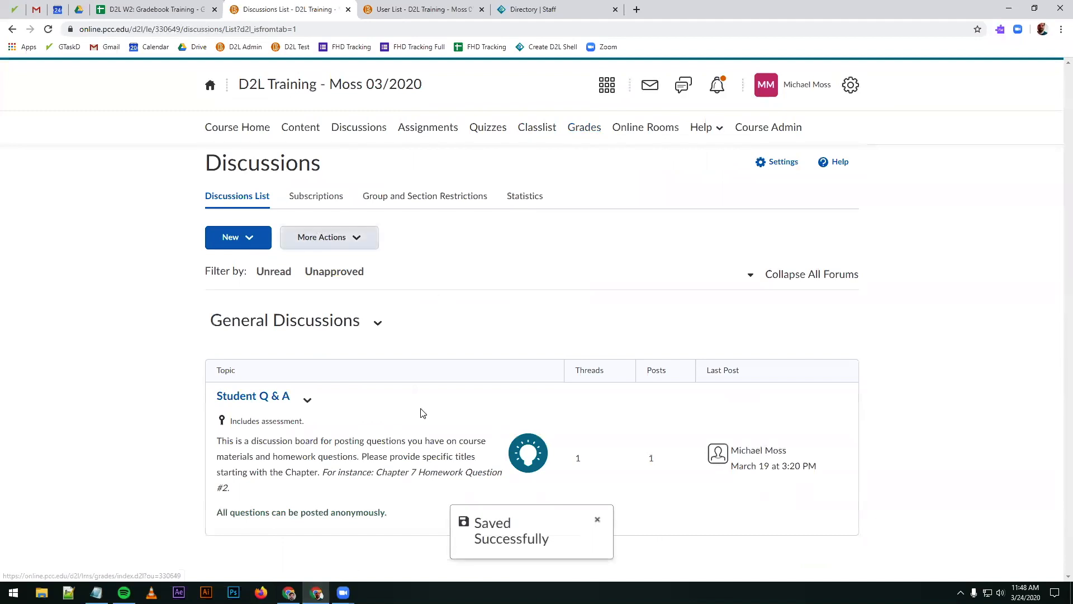
left_click(306, 399)
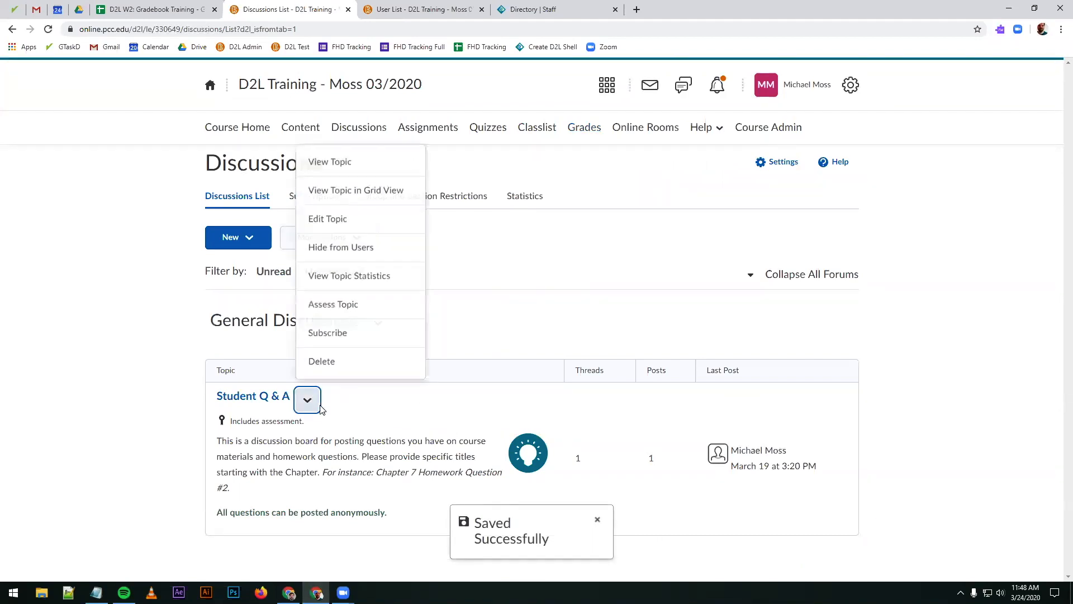
left_click(491, 276)
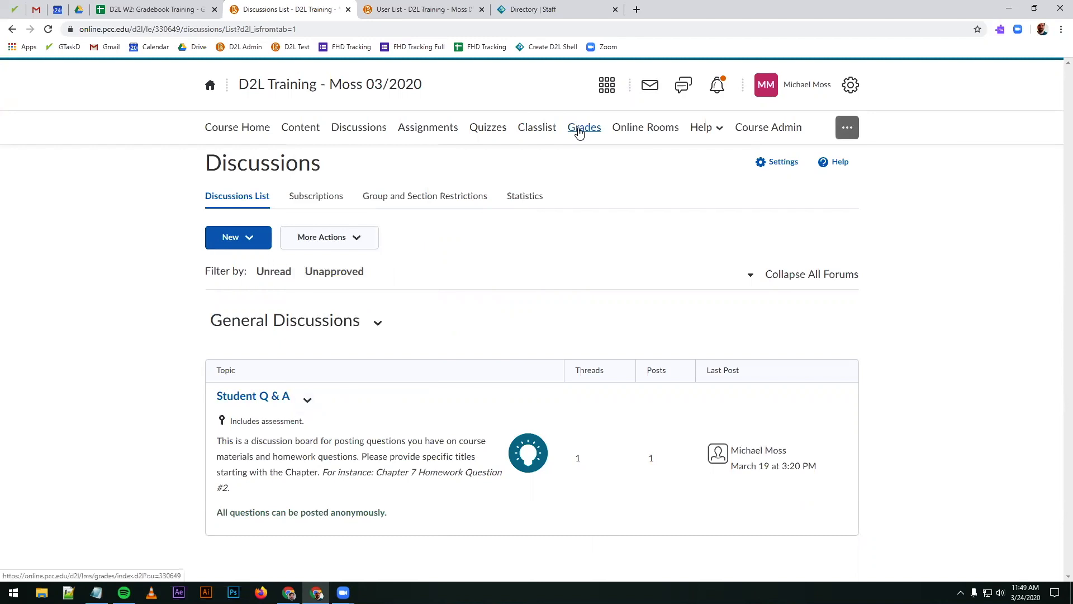
Step: Open the Assignment 1 submissions and filter the list to users without submissions
left_click(440, 128)
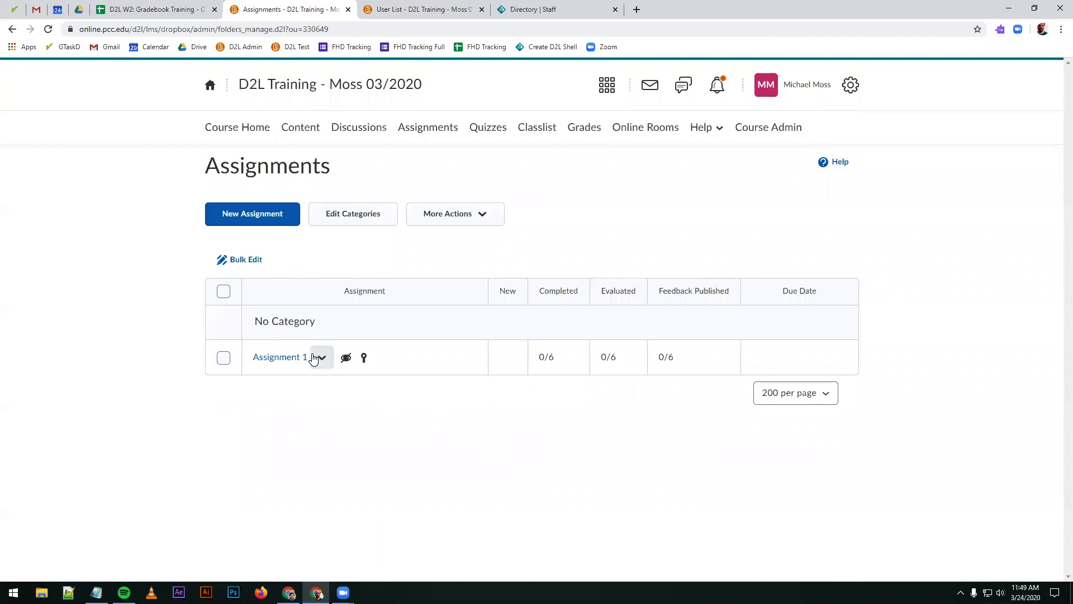
left_click(321, 356)
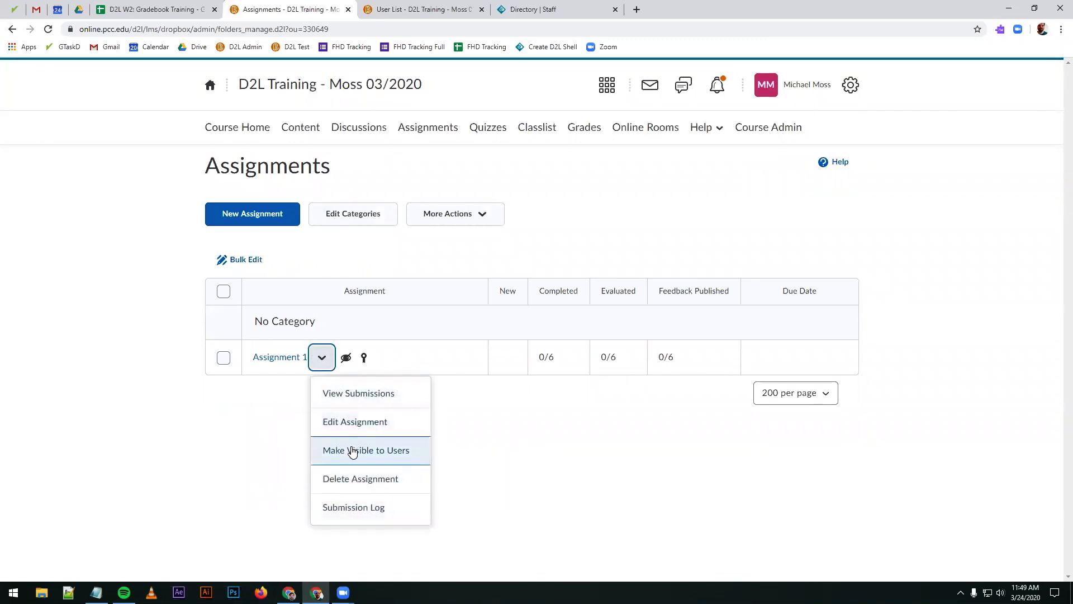
double_click(551, 361)
left_click(302, 361)
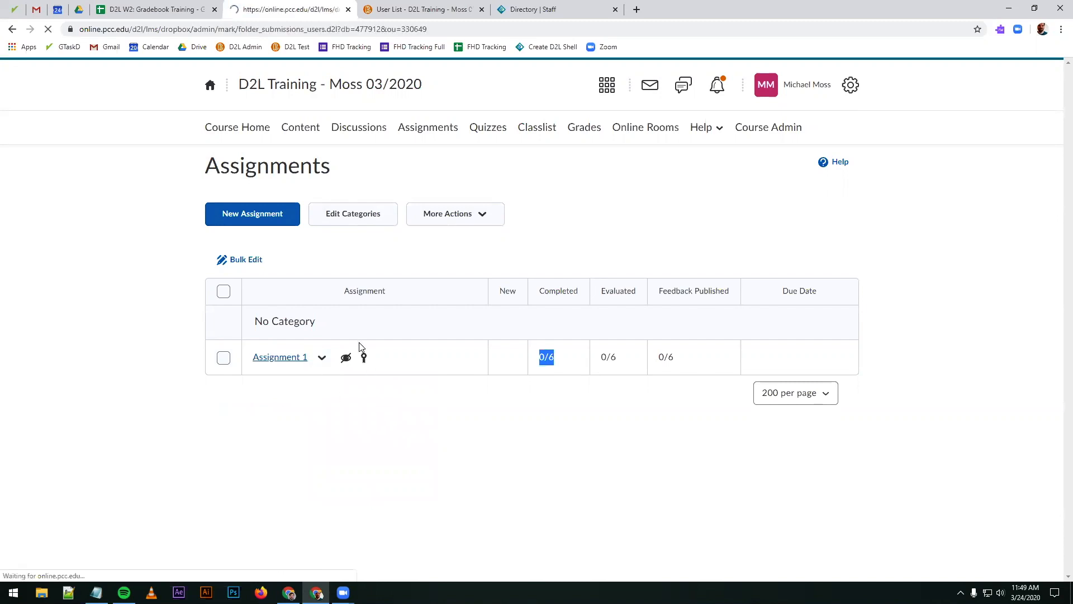
left_click(406, 306)
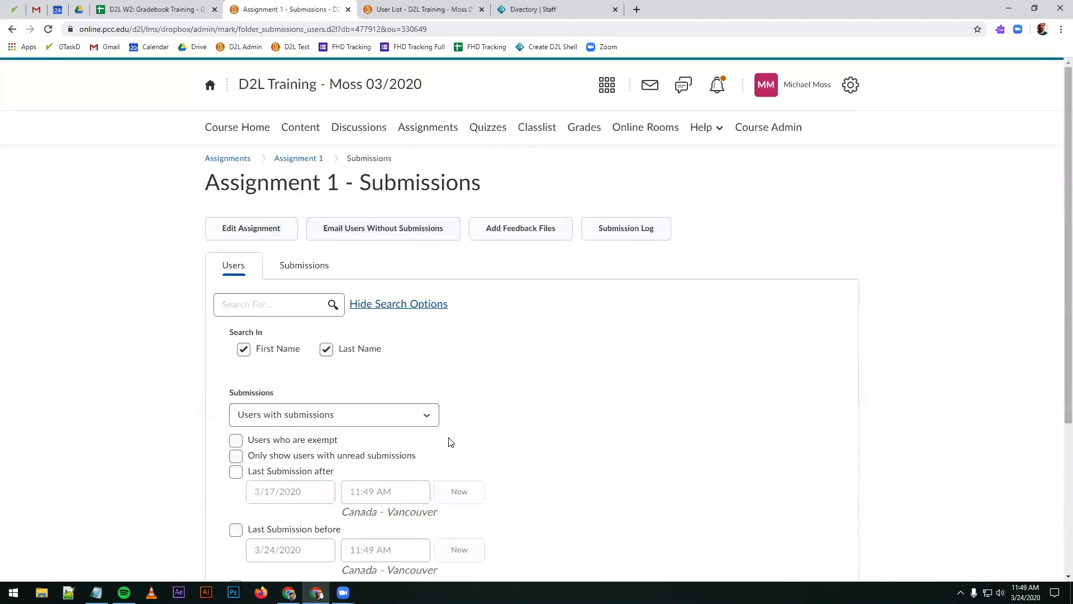
scroll(408, 429, "down", 4)
left_click(335, 205)
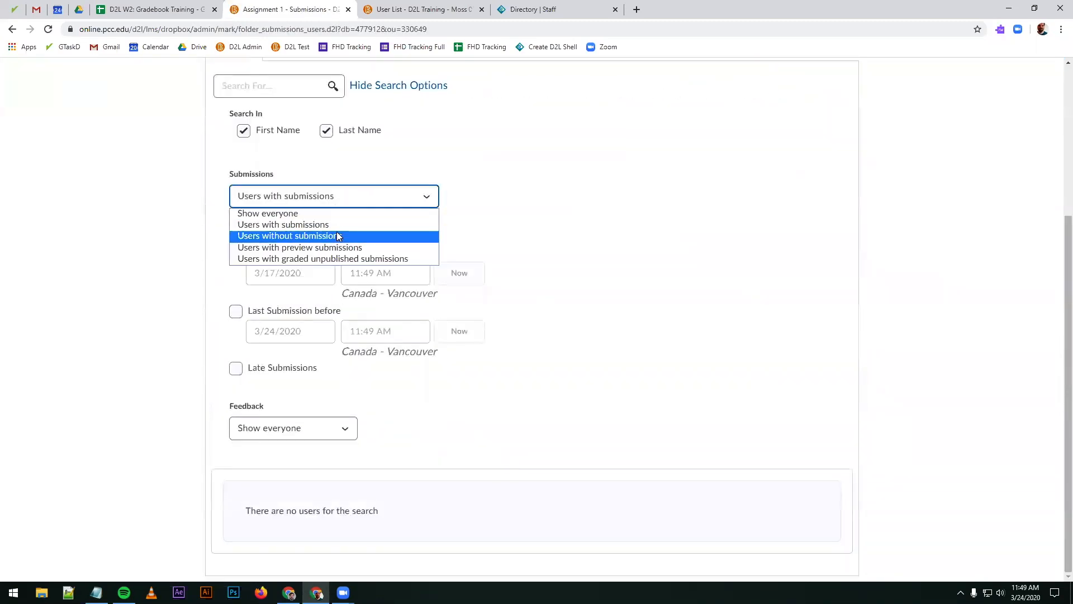
left_click(311, 237)
left_click(334, 86)
scroll(484, 413, "down", 8)
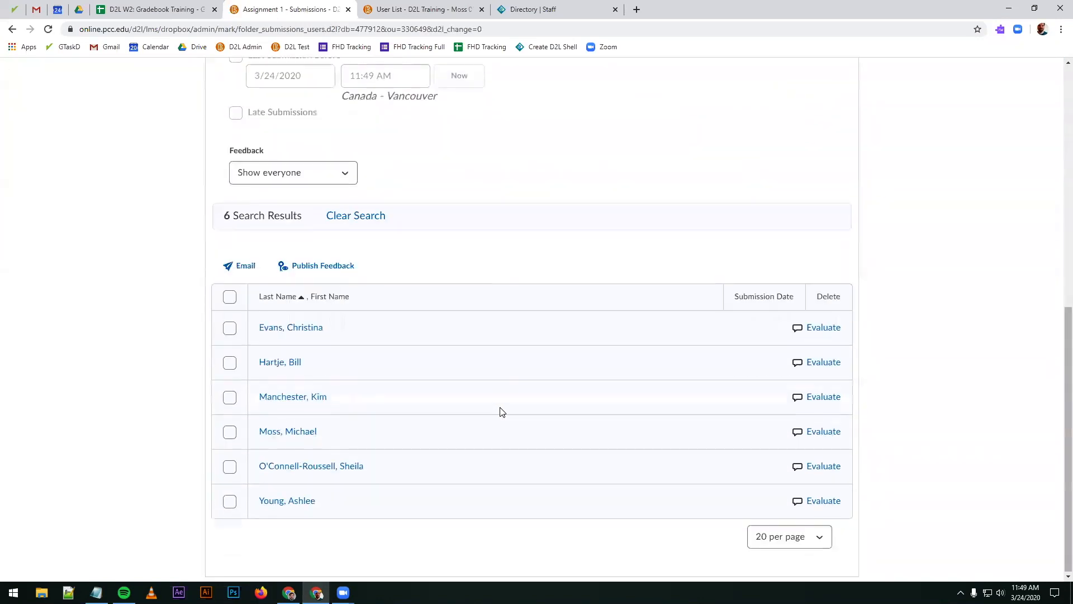
Step: Evaluate the fourth listed student with a score of 10 and the feedback "Good job", publish it, and return to the submissions
left_click(833, 429)
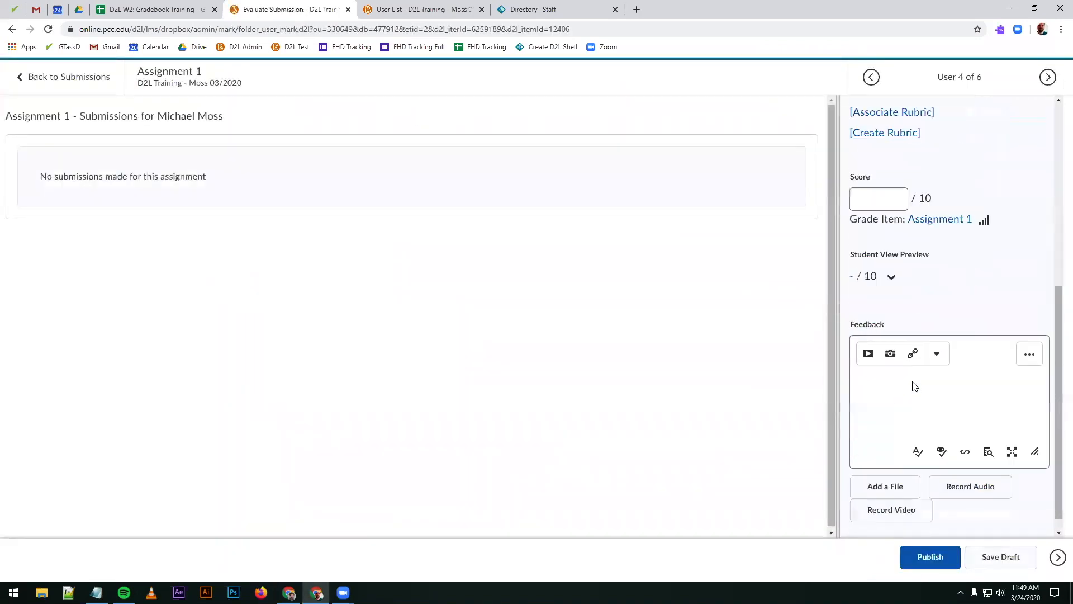
left_click(875, 185)
type("10")
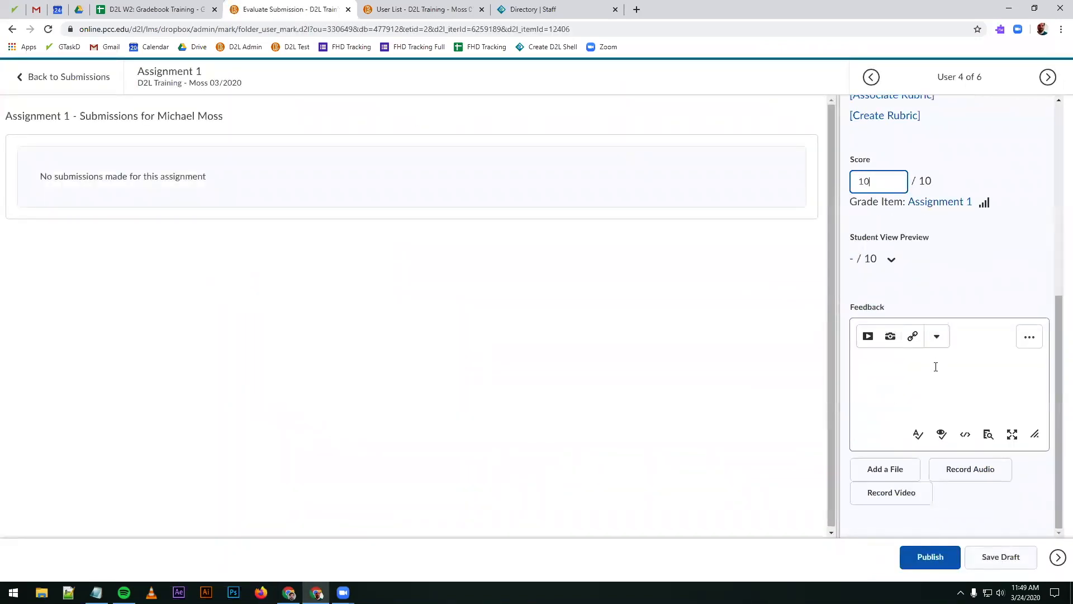
left_click(937, 369)
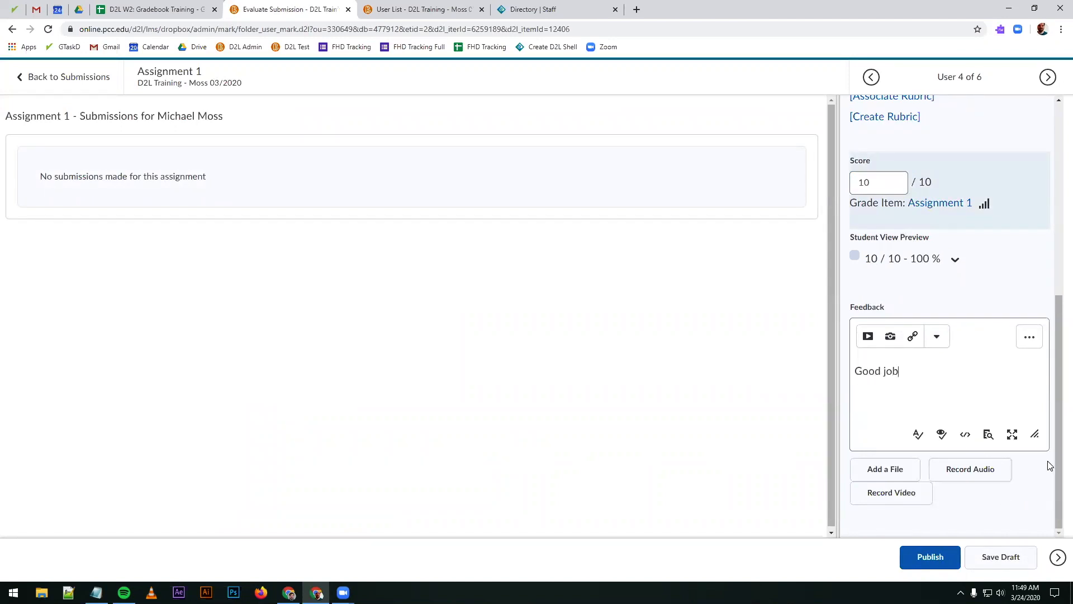
left_click(929, 557)
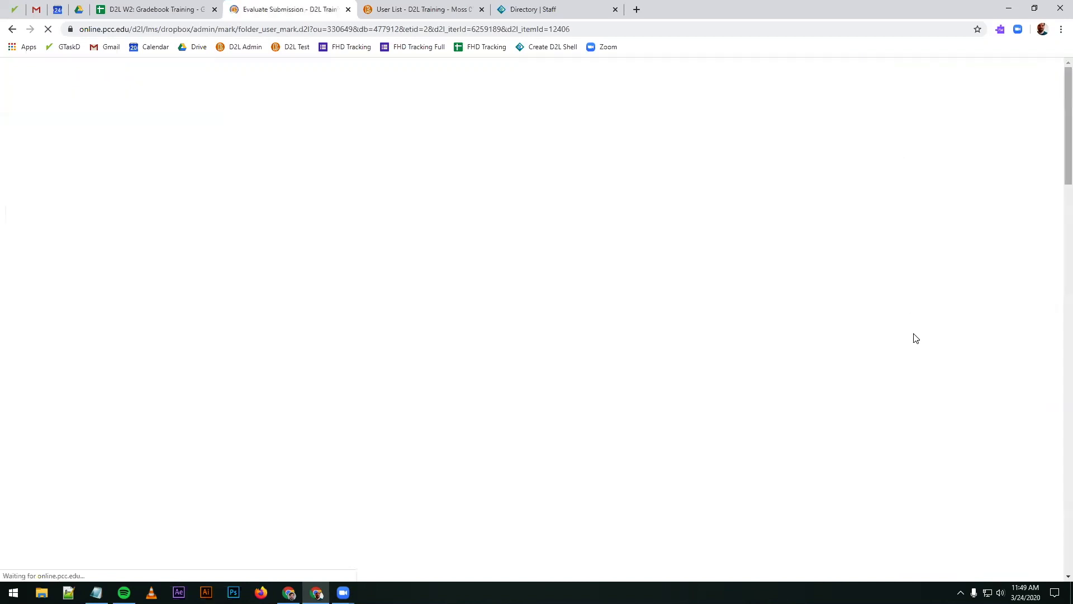
left_click(89, 89)
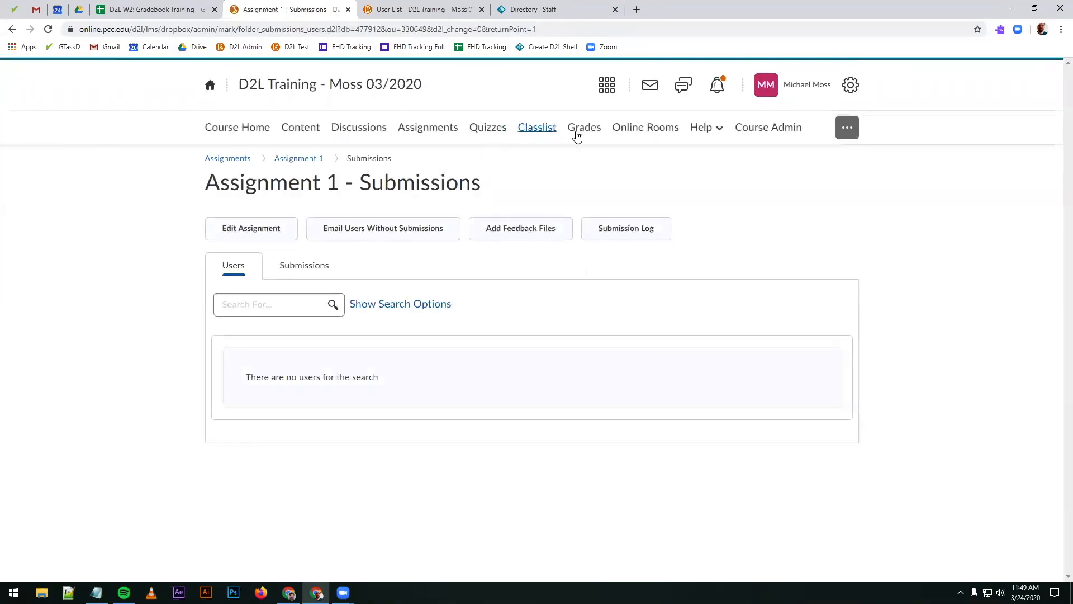
Step: Review the published Assignment 1 score and the Assignments subtotal in the students' grade table
left_click(582, 133)
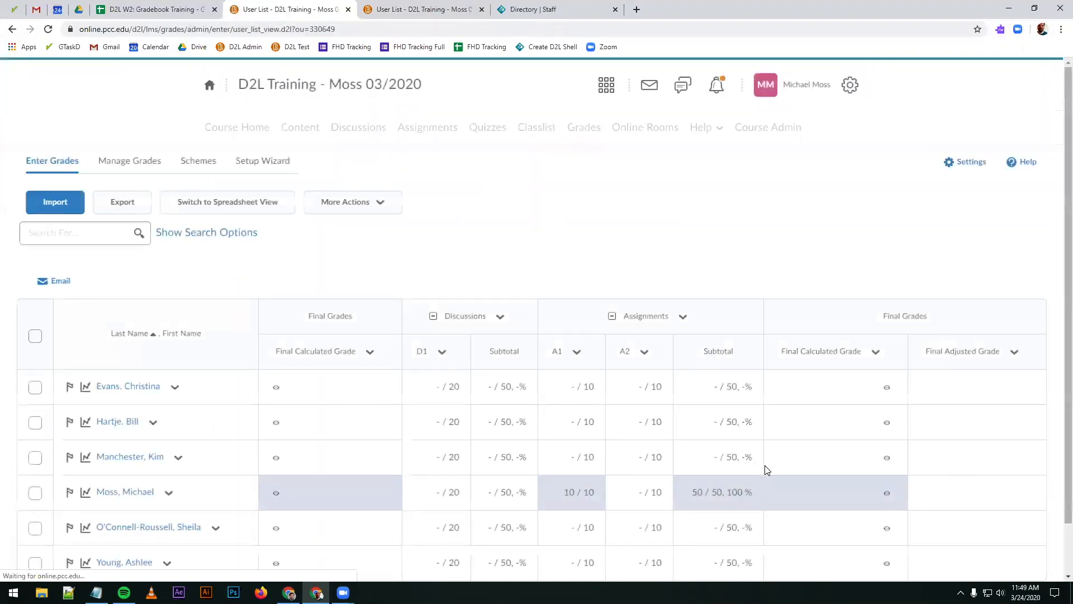
scroll(641, 435, "down", 1)
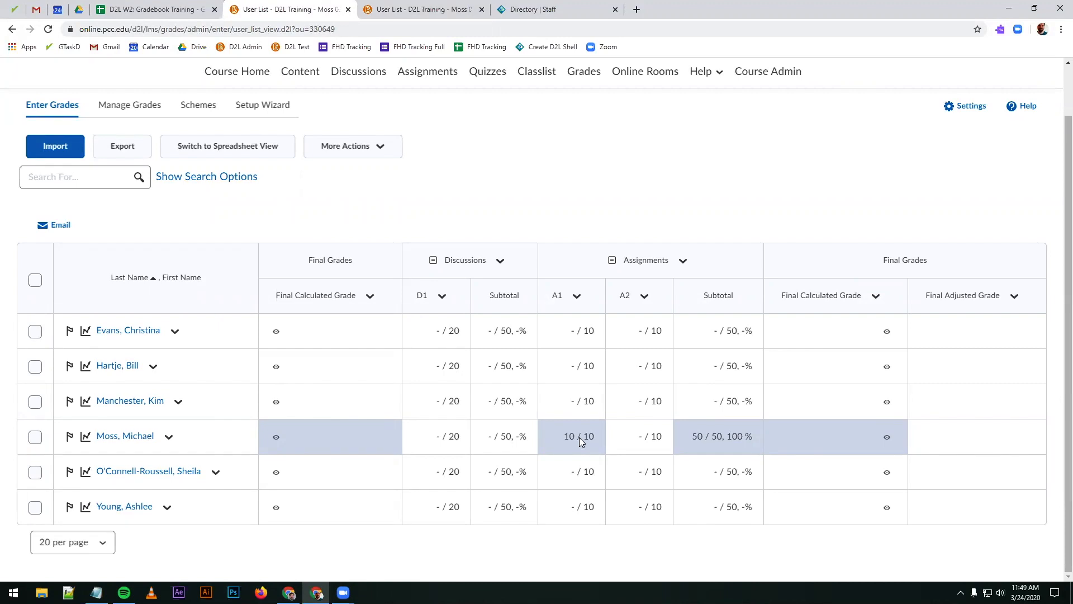
scroll(545, 386, "up", 1)
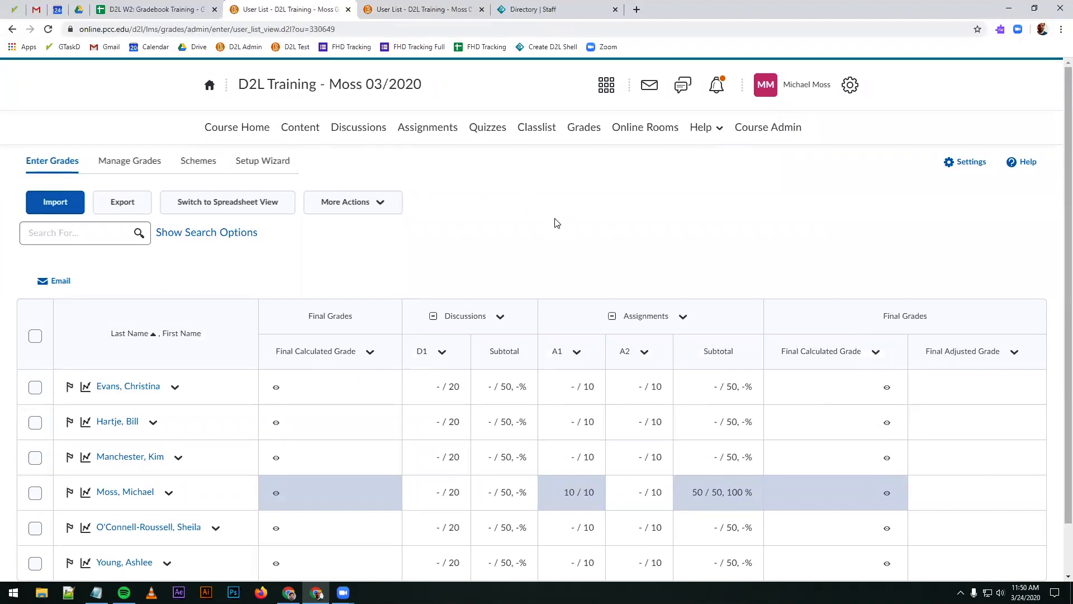
scroll(558, 213, "down", 1)
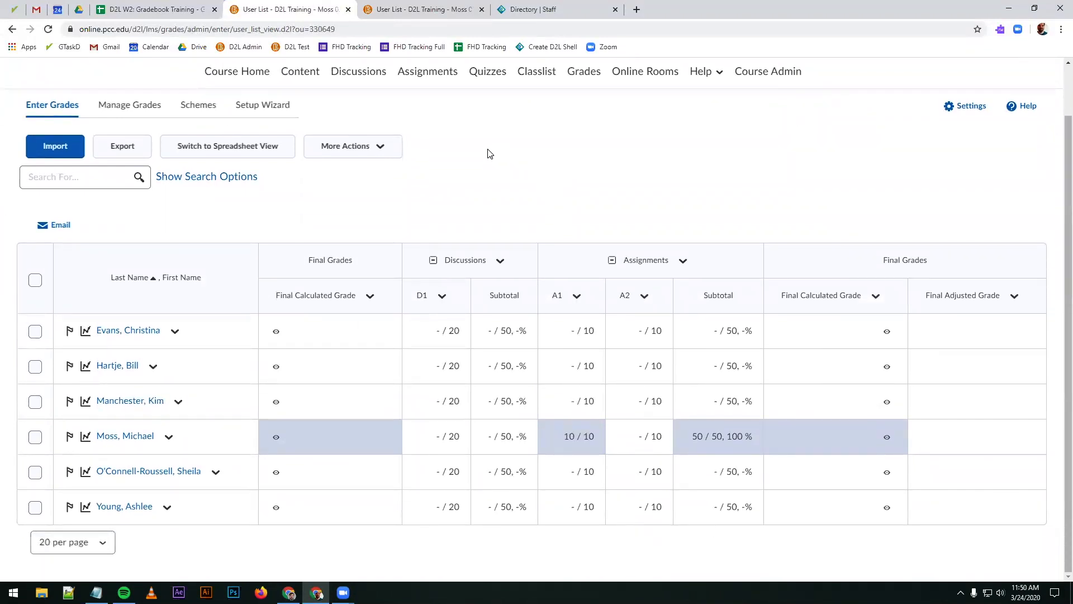
scroll(498, 168, "up", 1)
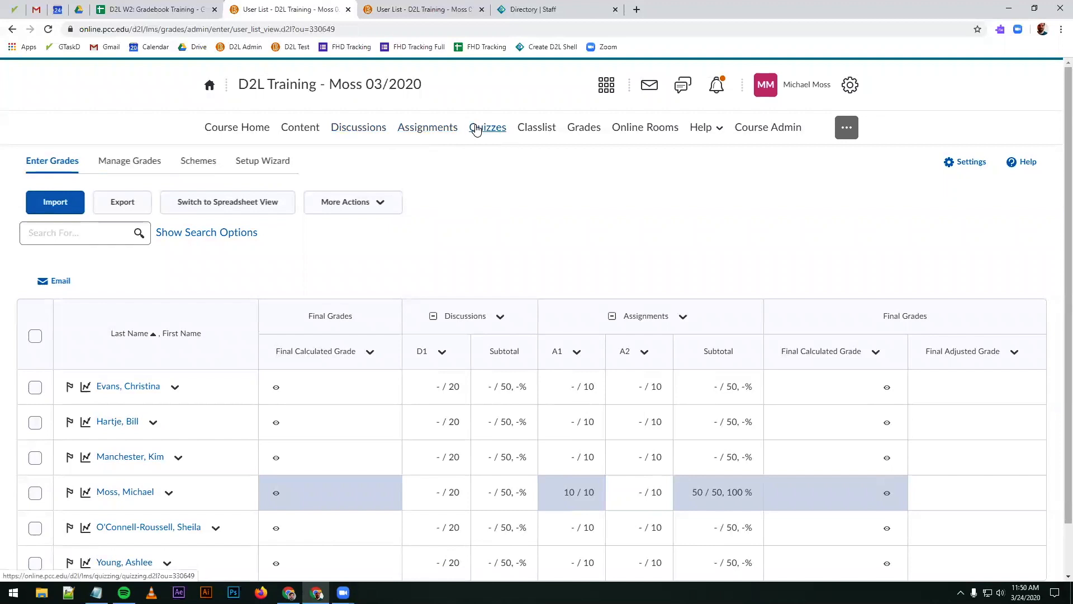
Step: Reopen the Assignment 1 submissions, show everyone in the search, and check each student's evaluation status
left_click(428, 129)
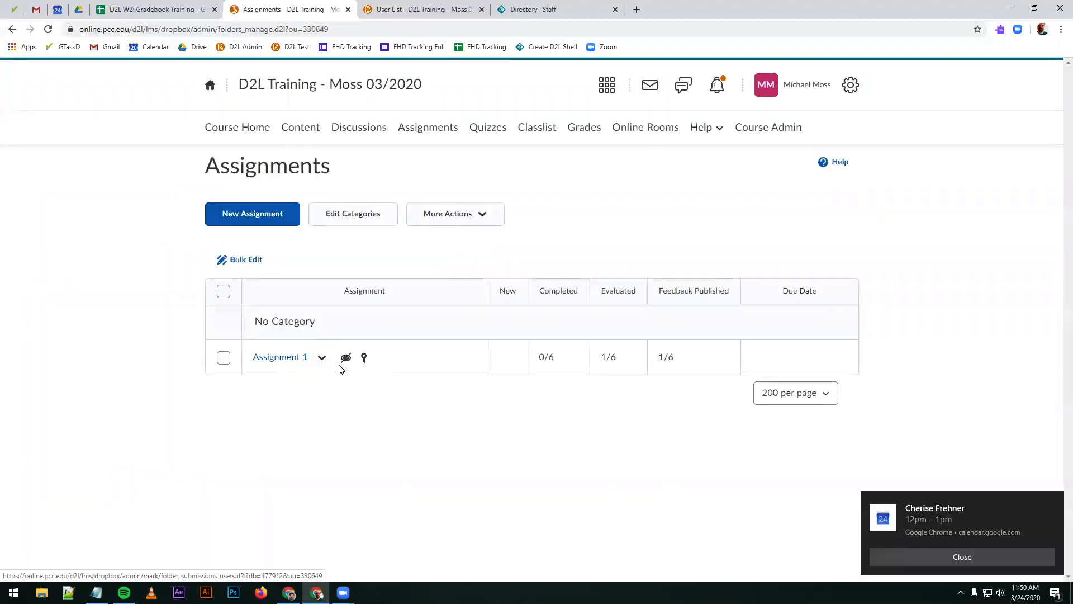
left_click(1004, 559)
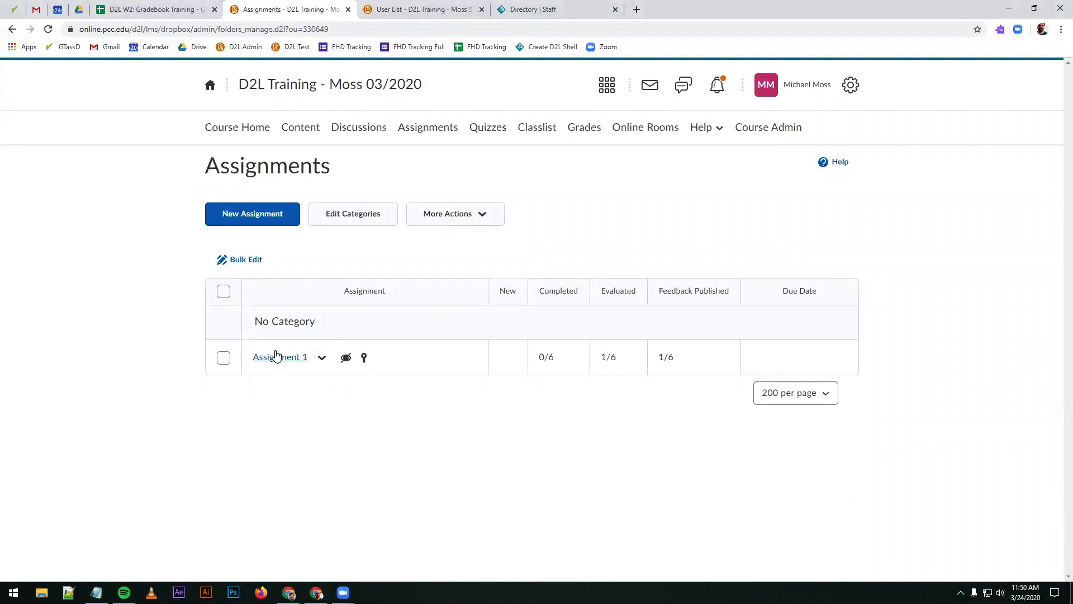
left_click(321, 357)
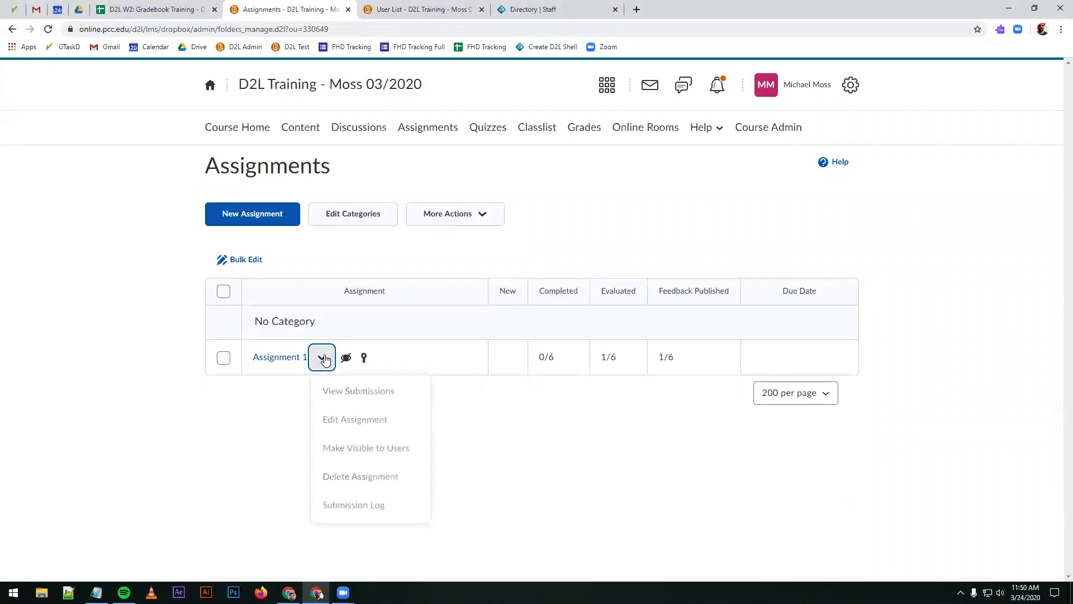
left_click(291, 366)
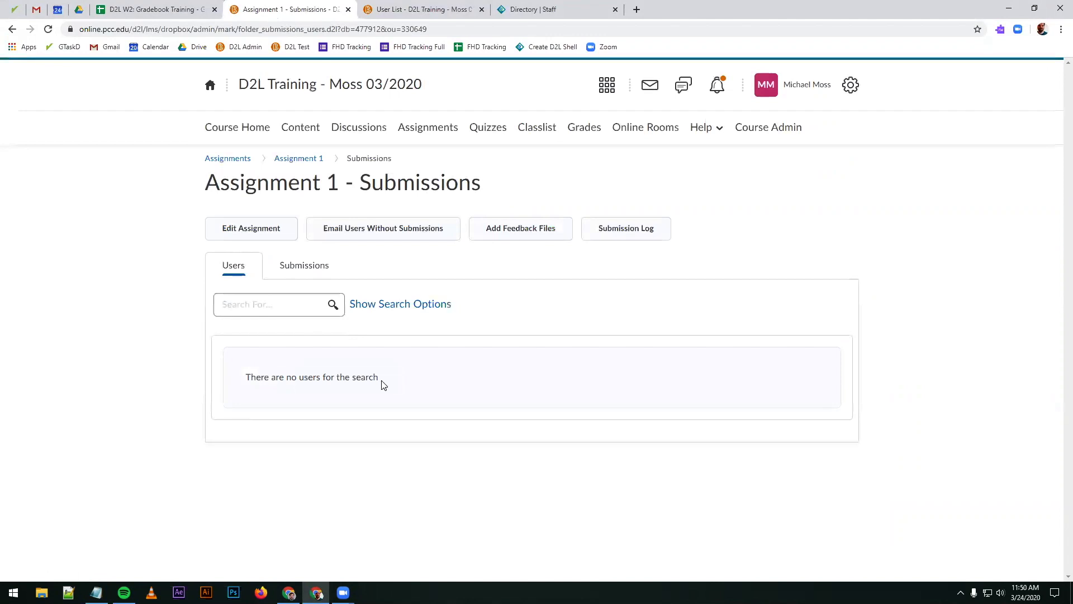
left_click(397, 305)
scroll(348, 439, "down", 3)
left_click(296, 247)
left_click(268, 264)
left_click(333, 137)
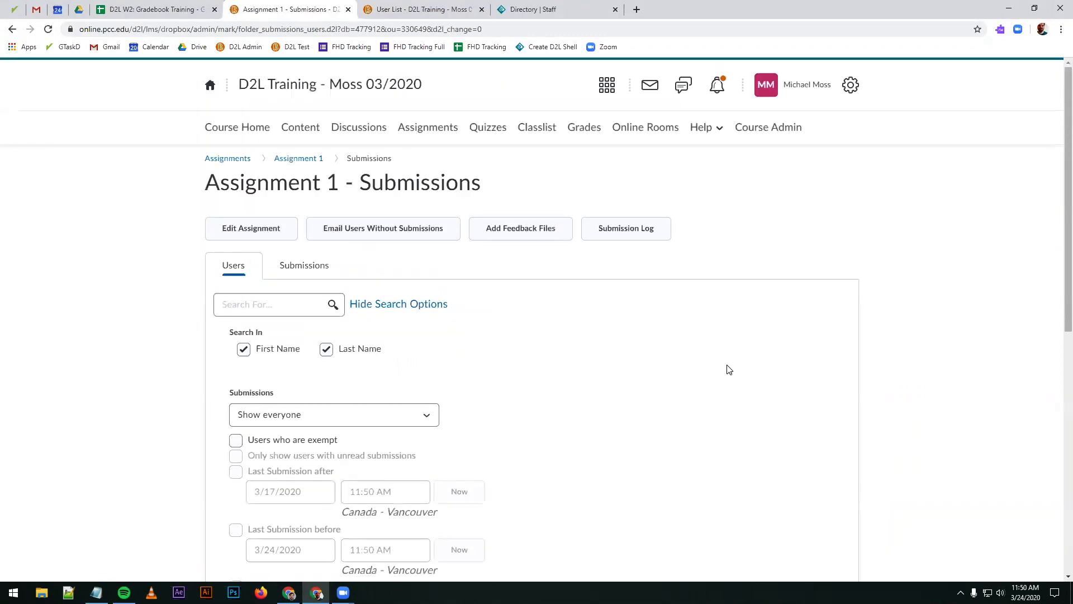
scroll(390, 463, "down", 5)
scroll(766, 502, "down", 4)
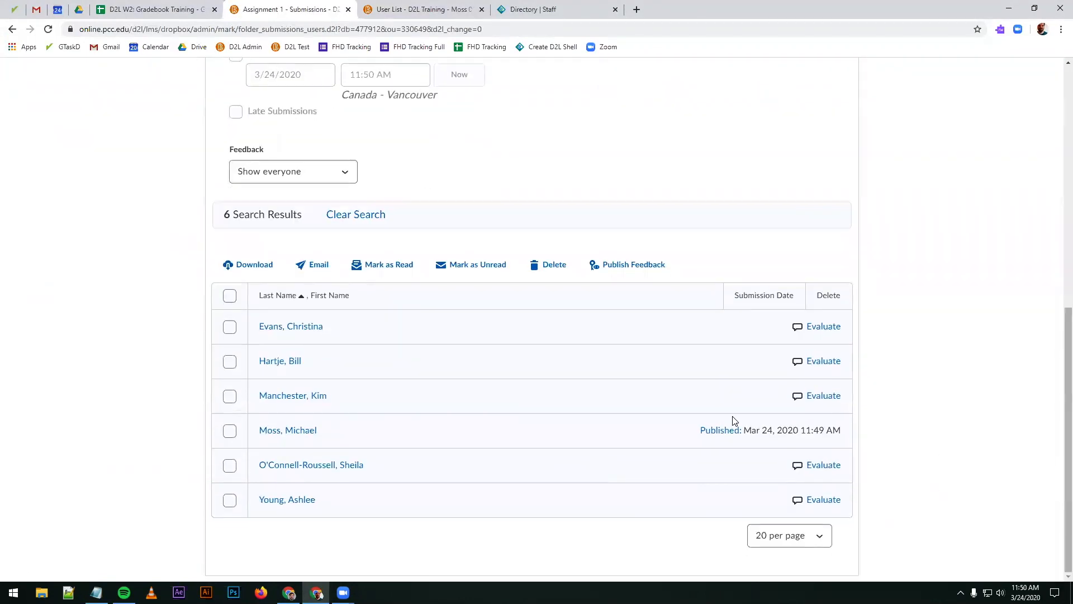
scroll(447, 170, "up", 9)
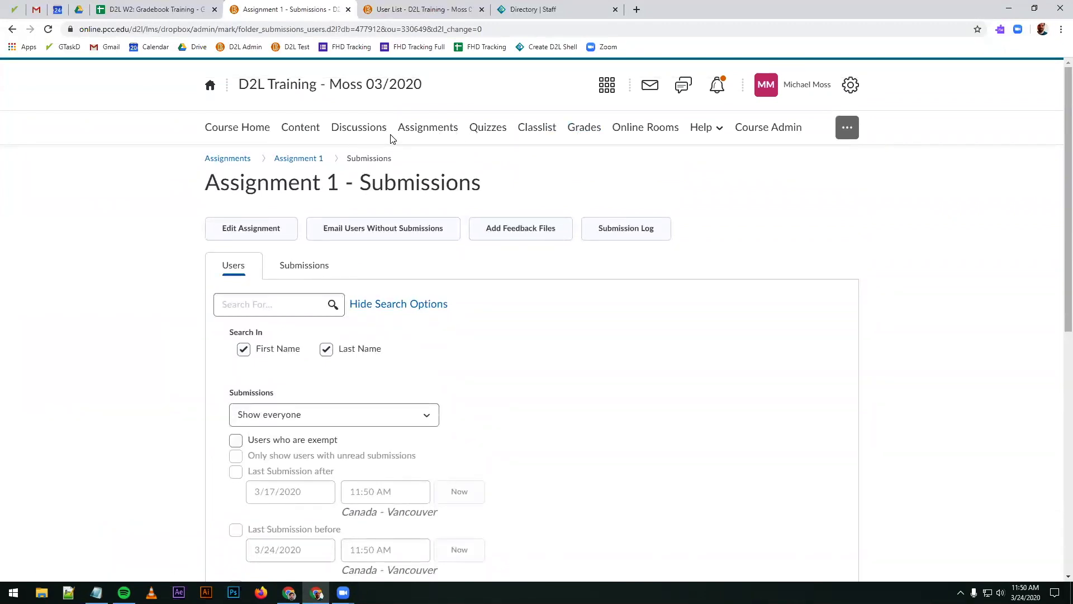
Step: In the grade book's spreadsheet view, enter Assignment 1 scores of 10, 9, 8, 7 and 6 for the five ungraded students in list order
left_click(587, 129)
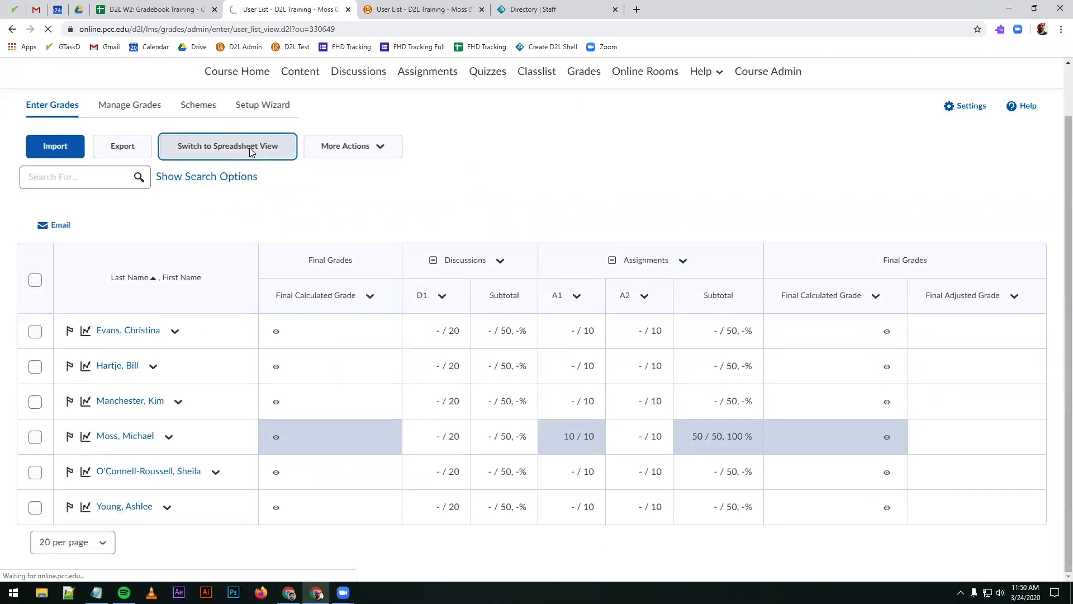
scroll(559, 279, "down", 2)
left_click(626, 276)
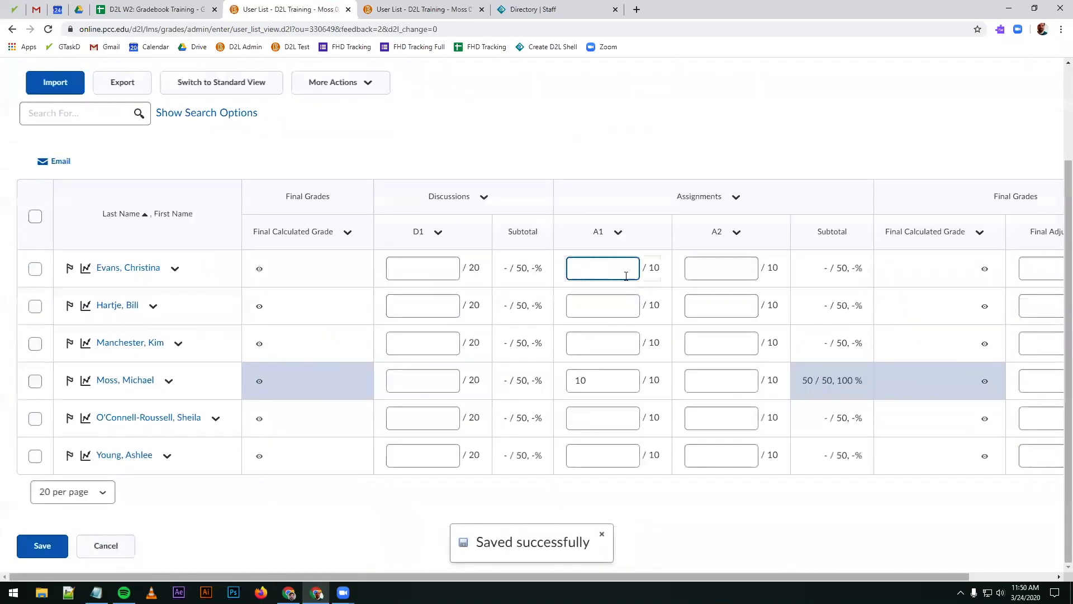
type("10")
key("Return")
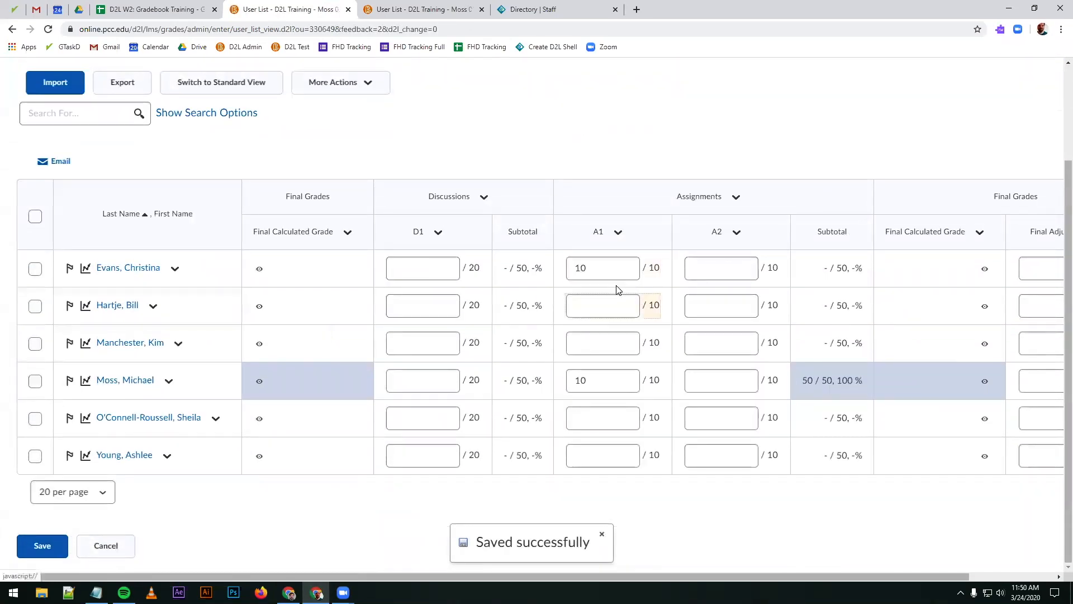
type("9")
key("Return")
type("8")
key("Return")
key("Return")
type("7")
key("Return")
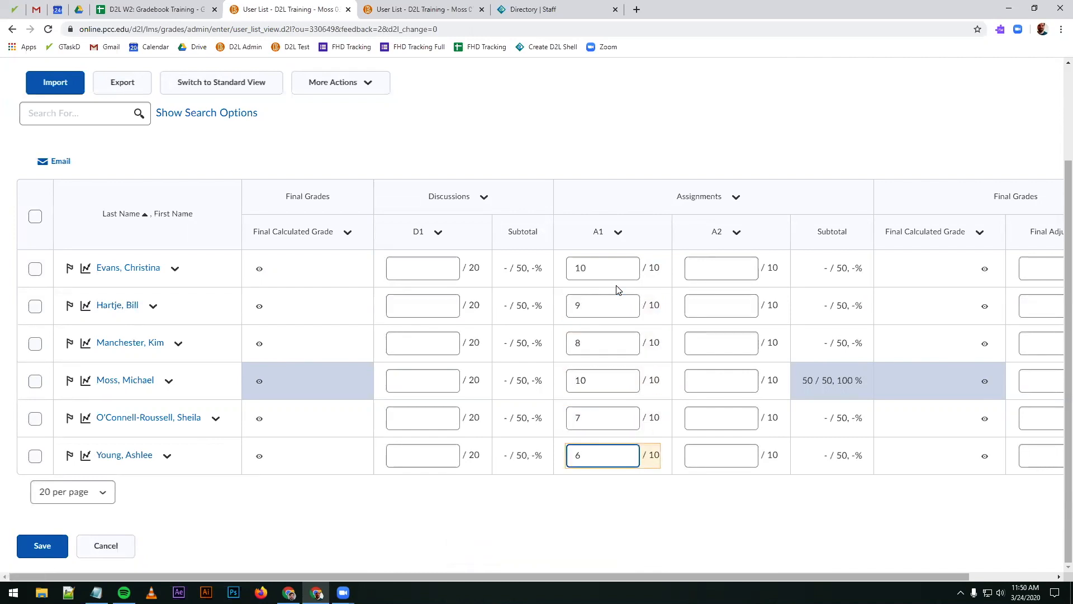
Step: Save the entered Assignment 1 scores and return the grade table to standard view
left_click(42, 546)
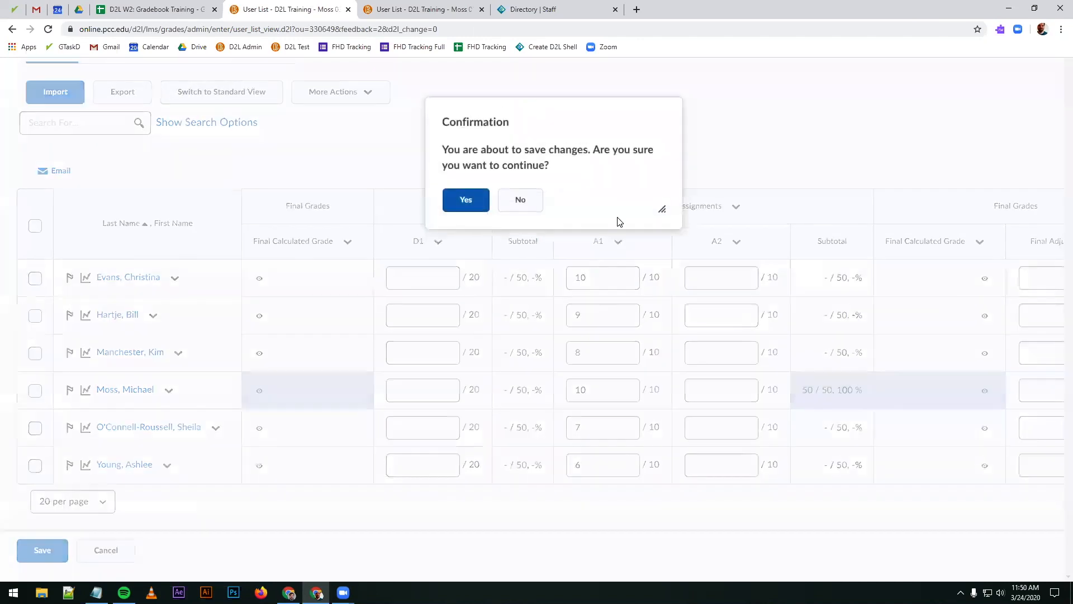
left_click(470, 208)
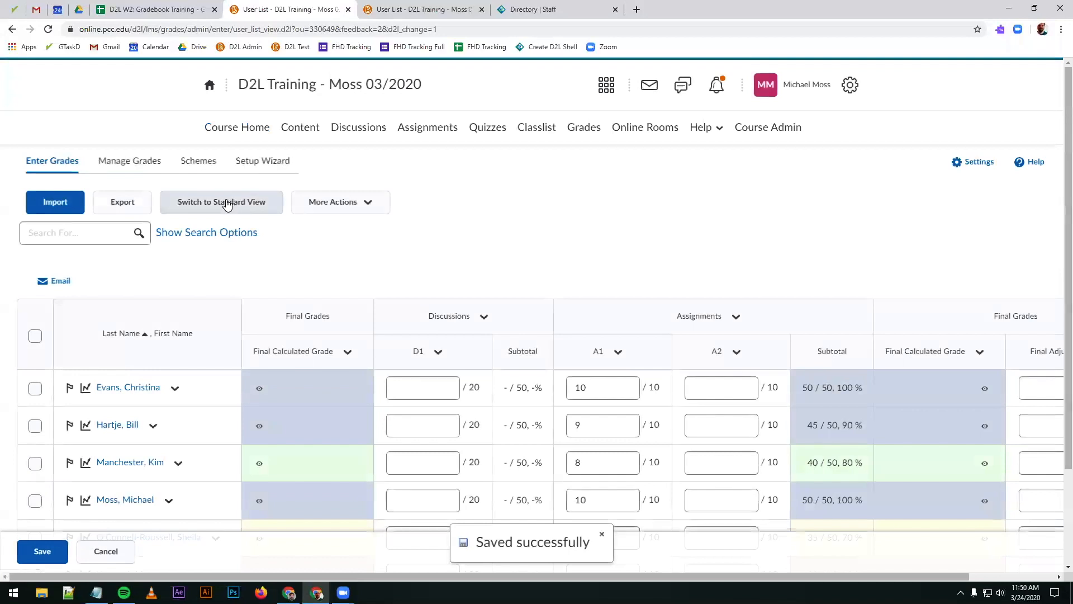
left_click(225, 202)
scroll(630, 246, "down", 1)
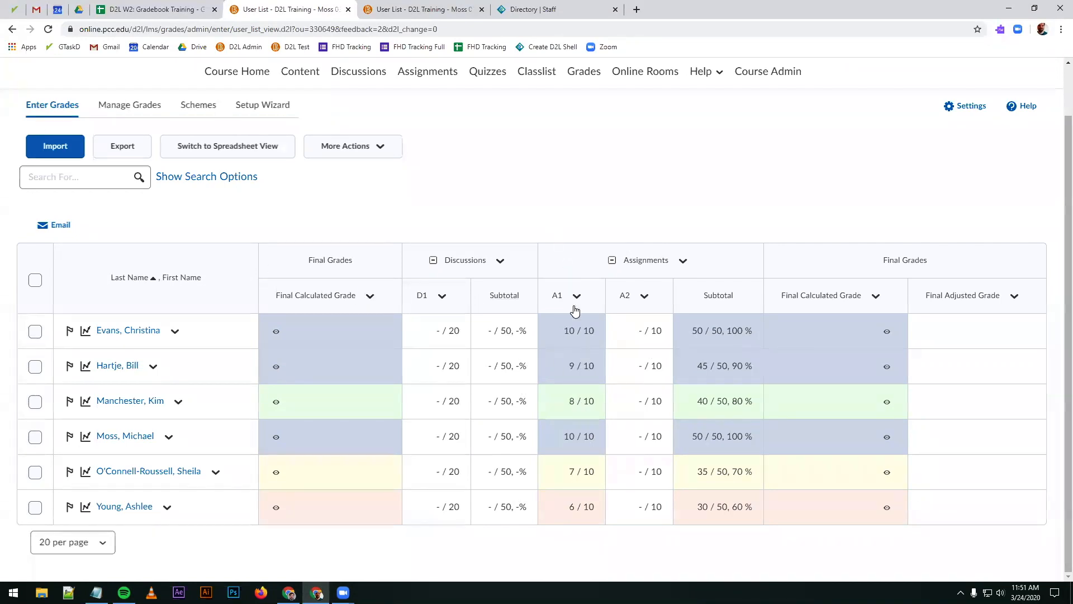
Step: Open grade entry for Assignment 2 and fill in scores of 10, 9, 8 and 7 for the first four students
left_click(645, 296)
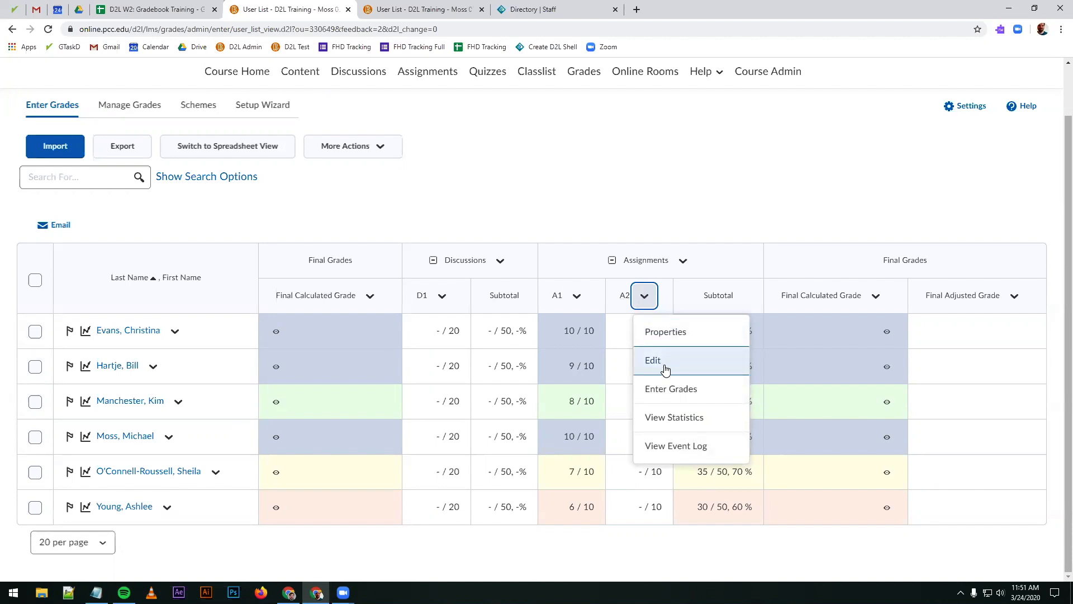
left_click(668, 389)
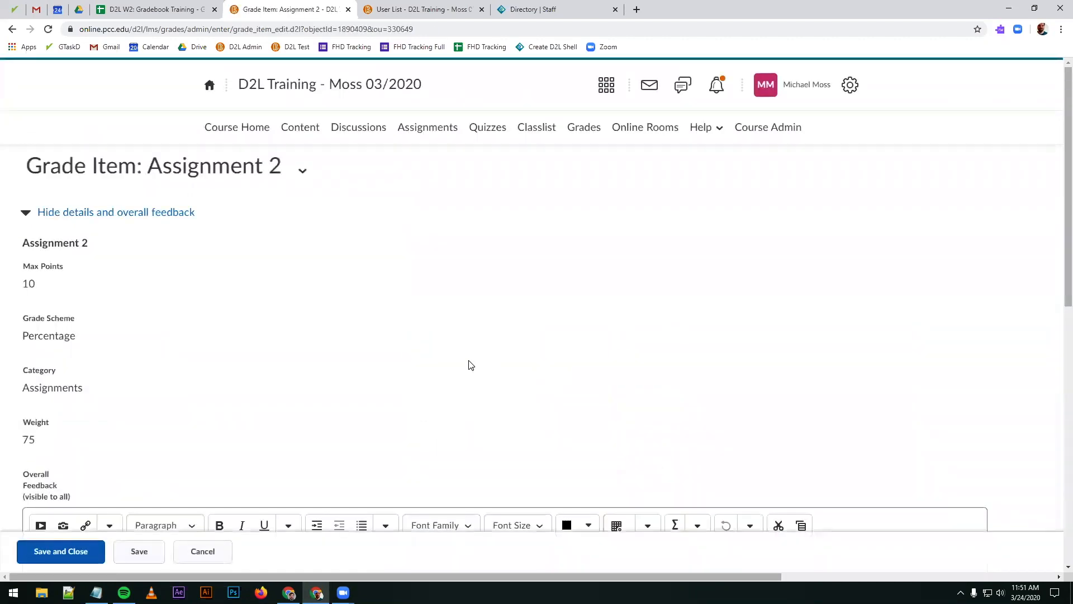
scroll(471, 365, "down", 10)
left_click(457, 342)
left_click(444, 278)
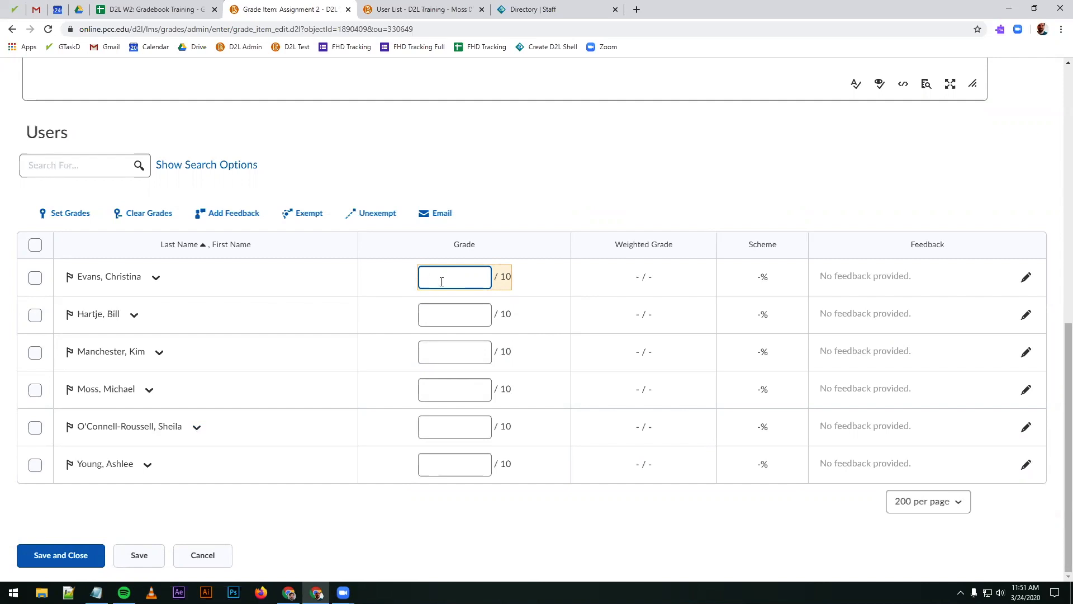
key("Tab")
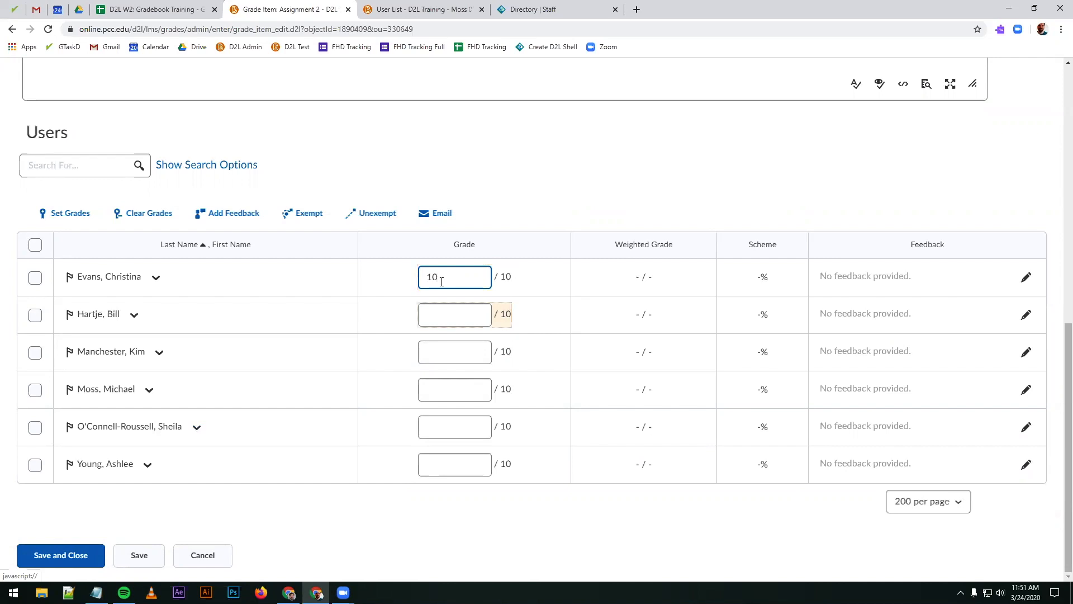
type("9")
key("Tab")
type("8")
key("Tab")
type("7")
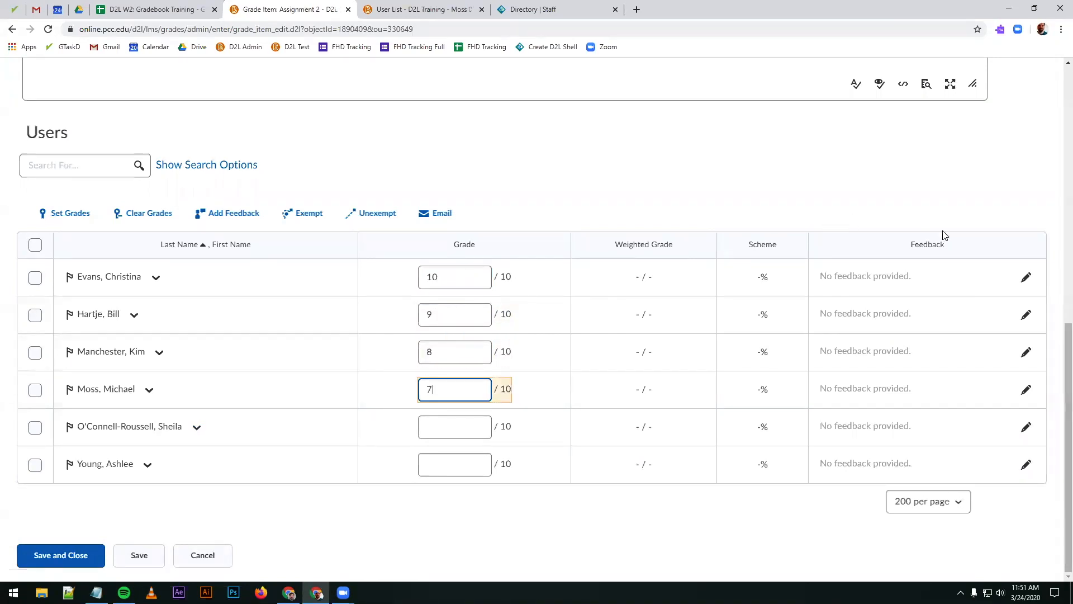
Step: Add the feedback "rrdgrdrd" for the first student, and leave Assignment 2 grade entry without saving the changes
left_click(1027, 277)
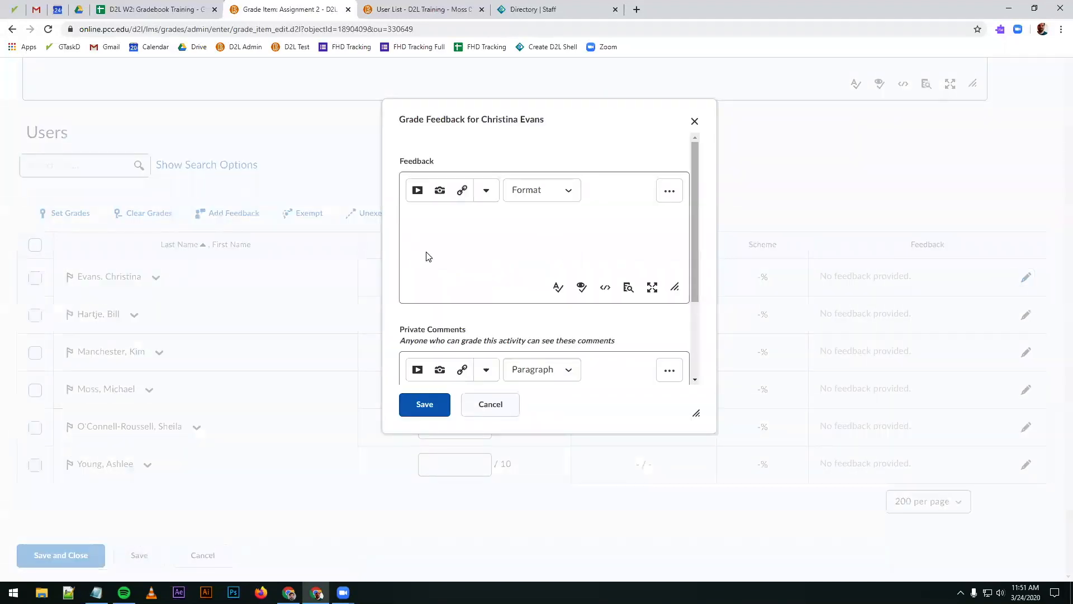
type("rrdgrdrd")
left_click(425, 404)
left_click(203, 555)
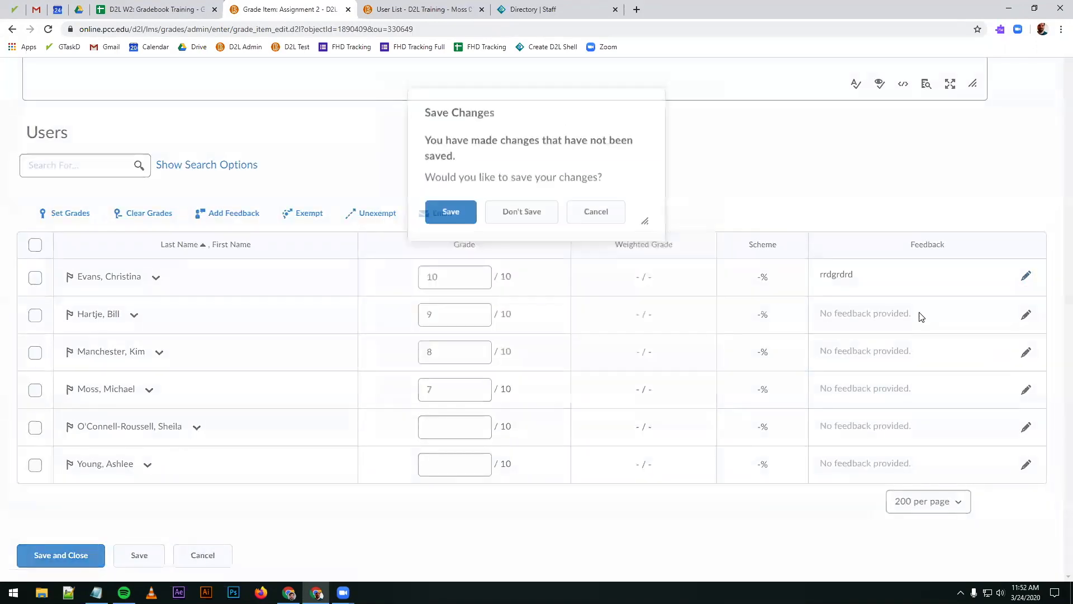
left_click(558, 219)
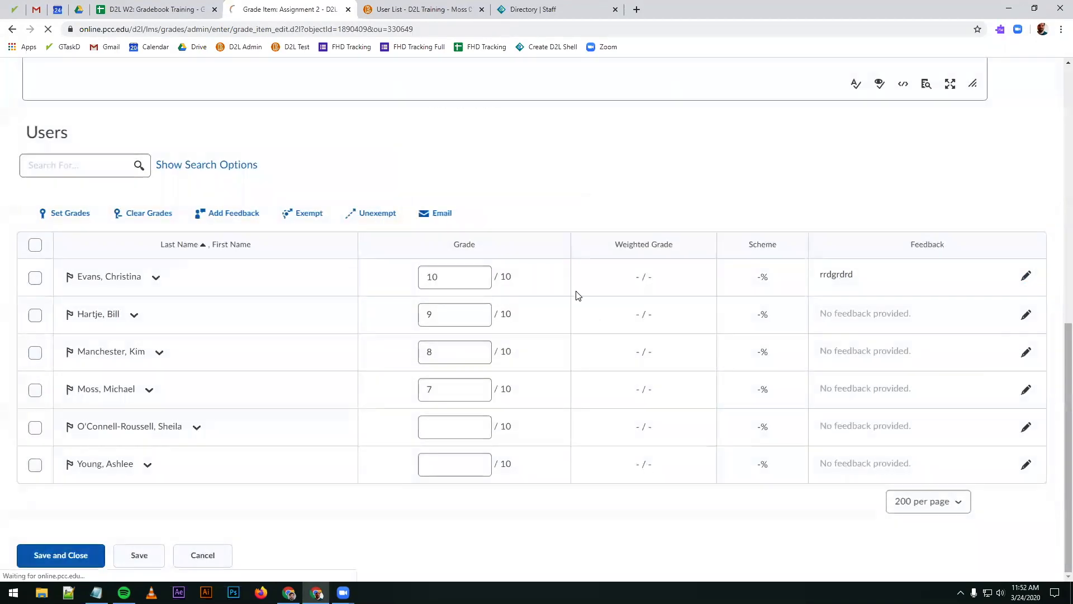
scroll(568, 249, "down", 1)
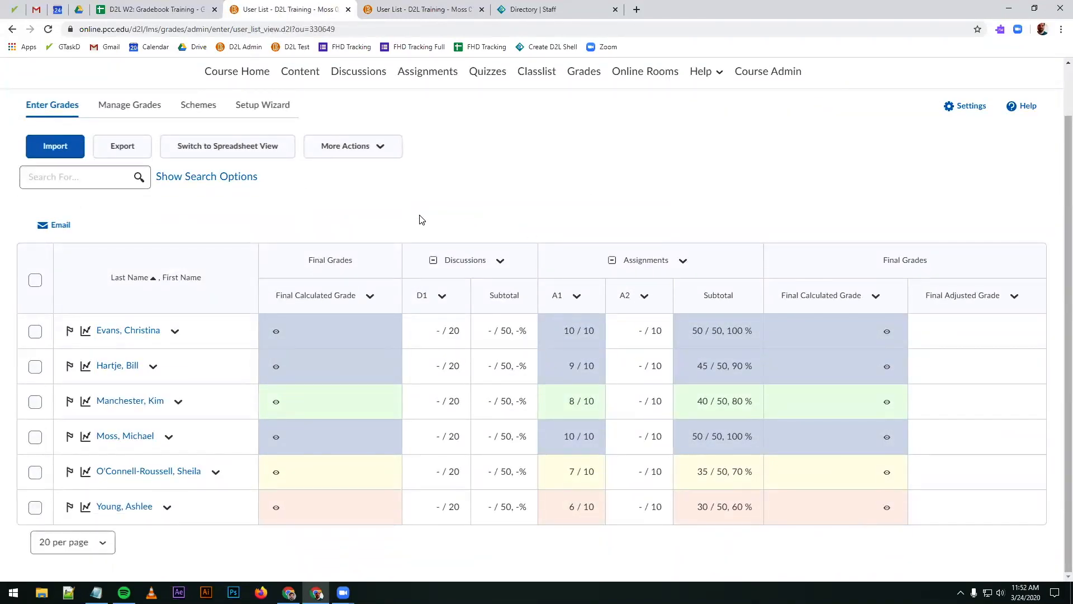
scroll(443, 220, "up", 1)
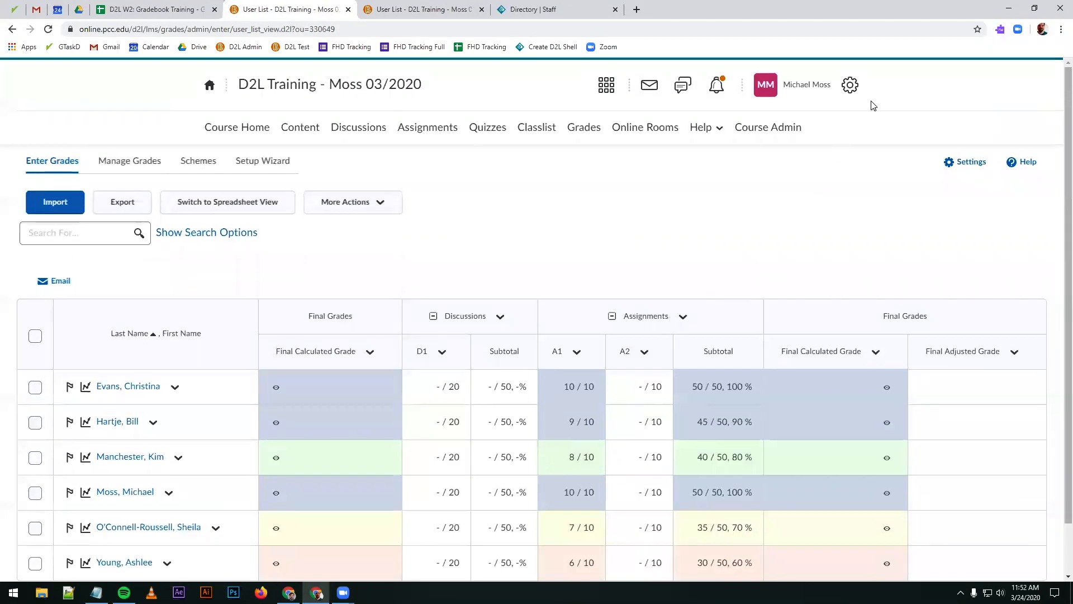
left_click(810, 85)
left_click(748, 127)
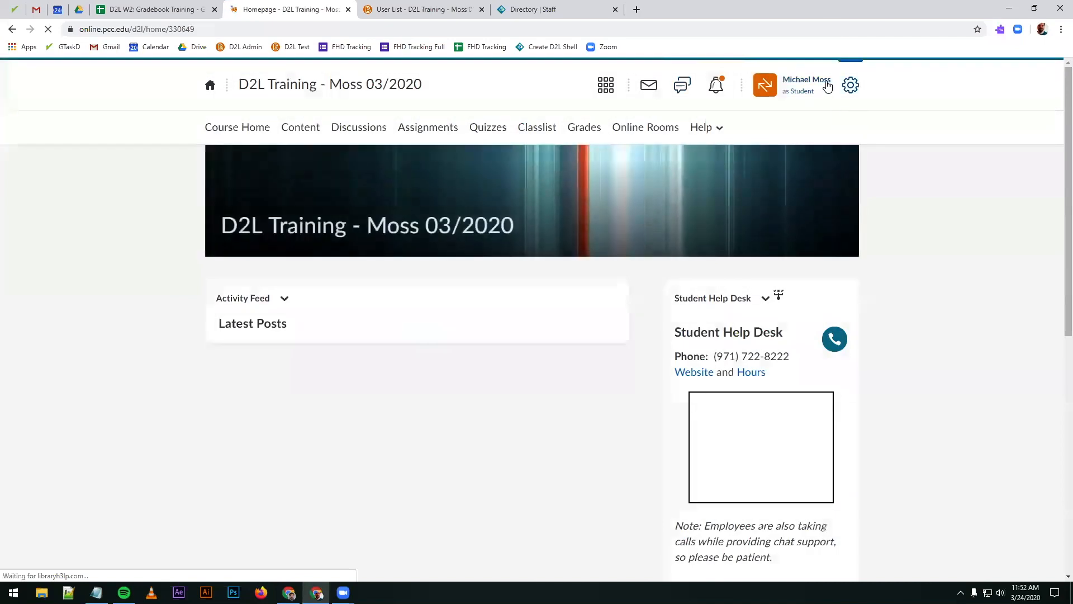
left_click(817, 84)
left_click(868, 129)
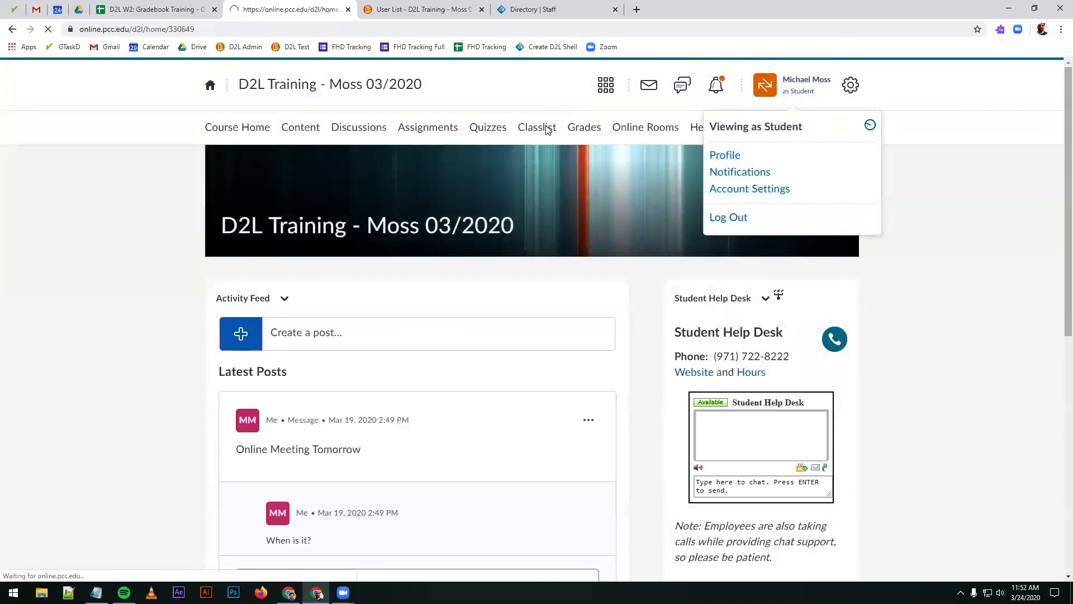
Step: Impersonate the participant with the Student role from the class list and open that student's grades
left_click(546, 136)
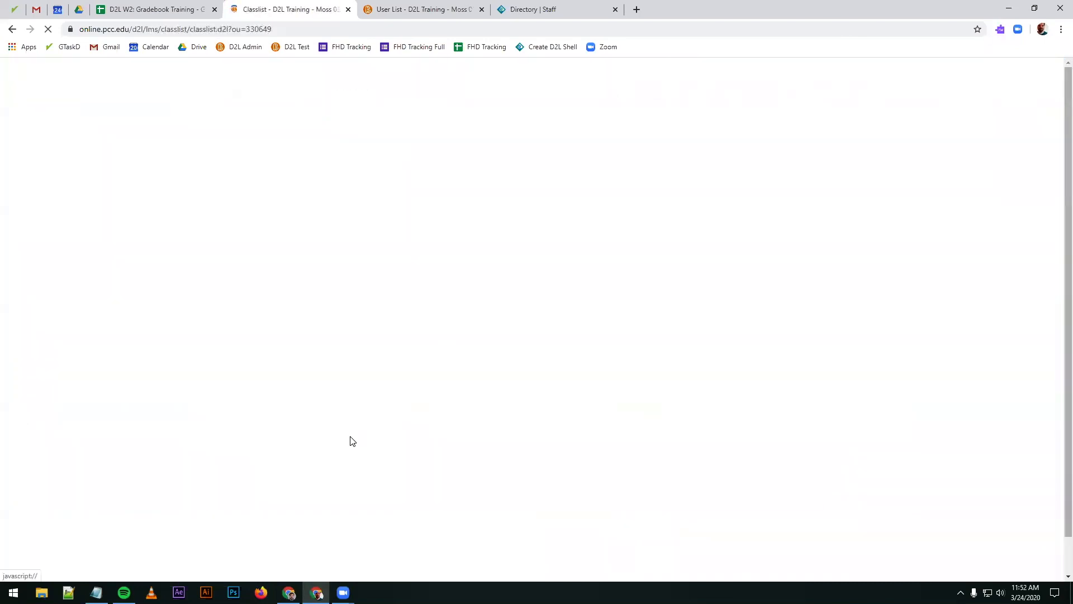
left_click(400, 353)
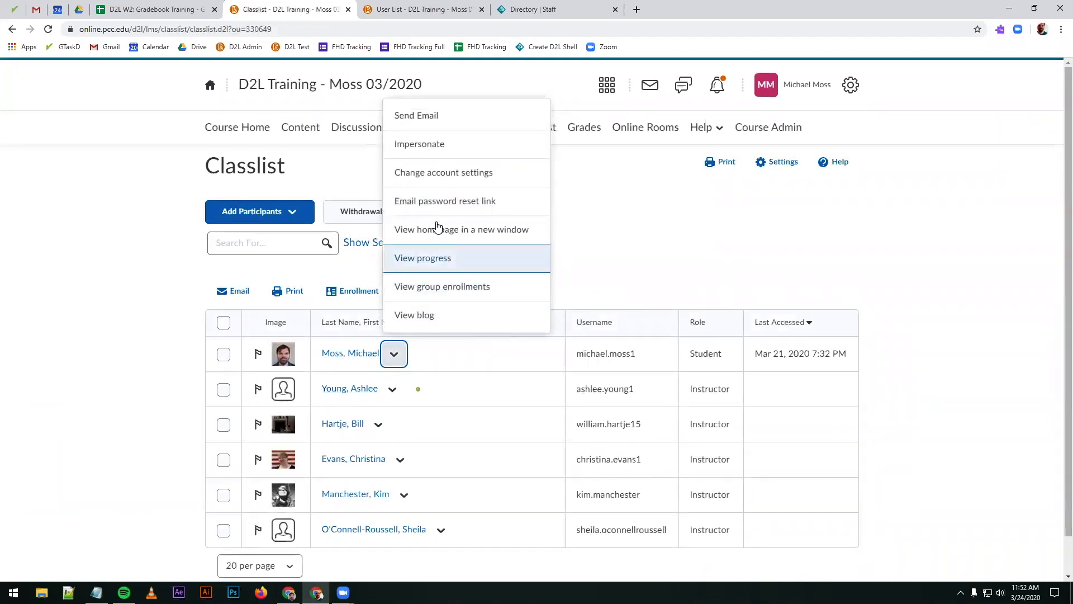
left_click(447, 150)
left_click(452, 221)
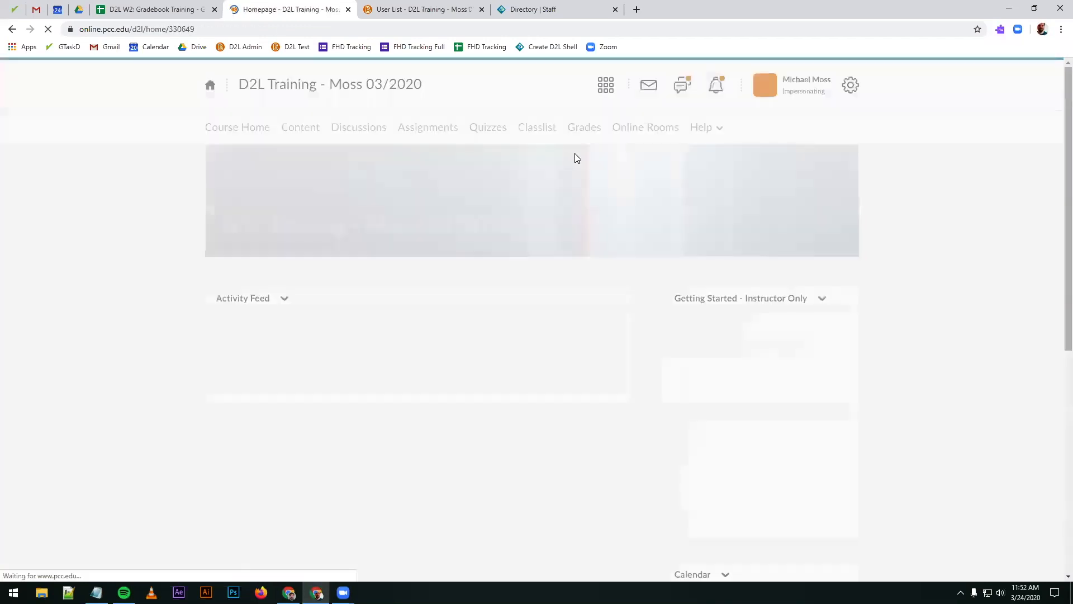
left_click(584, 127)
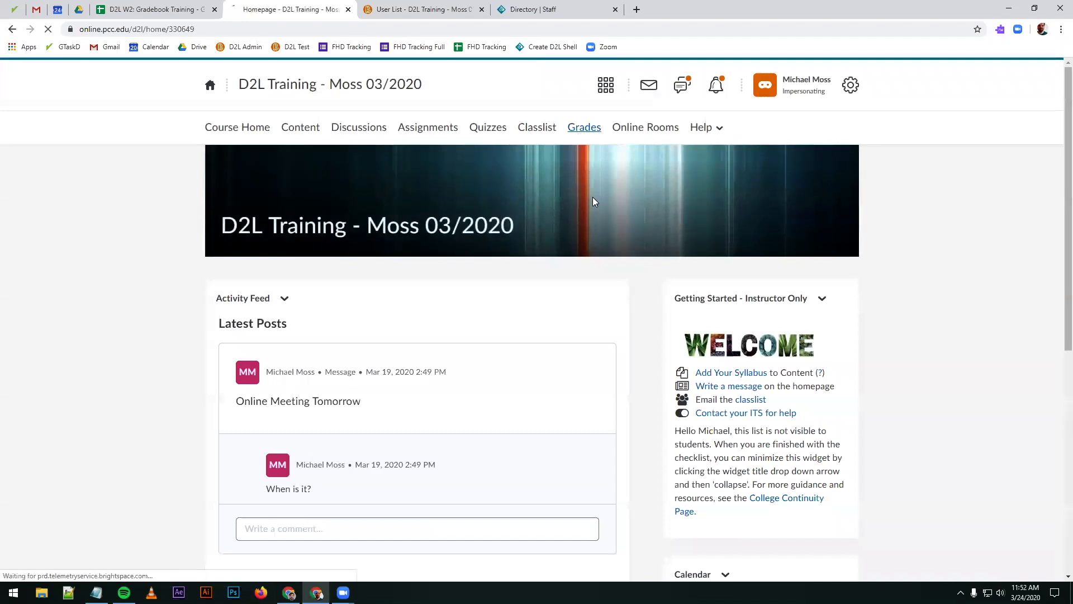
scroll(584, 260, "down", 1)
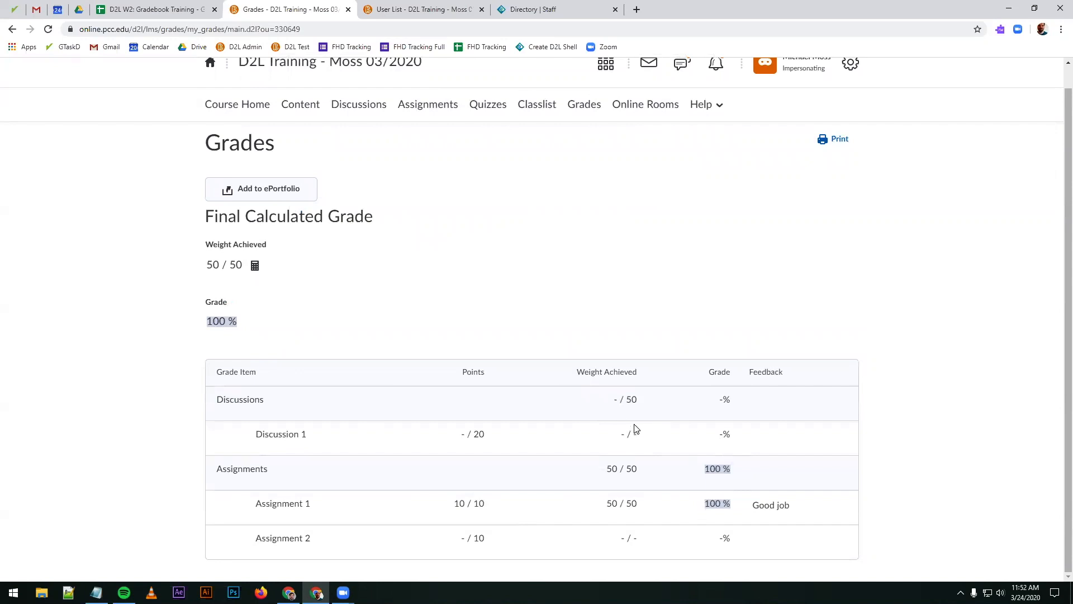
Step: Examine the Discussion 1 weight achieved and the final calculated grade as the student sees them
left_click_drag(612, 429, 643, 435)
left_click(643, 436)
left_click_drag(210, 324, 315, 318)
left_click(409, 295)
scroll(766, 204, "up", 1)
Step: Stop impersonating the student and return to the instructor's grade table
left_click(801, 89)
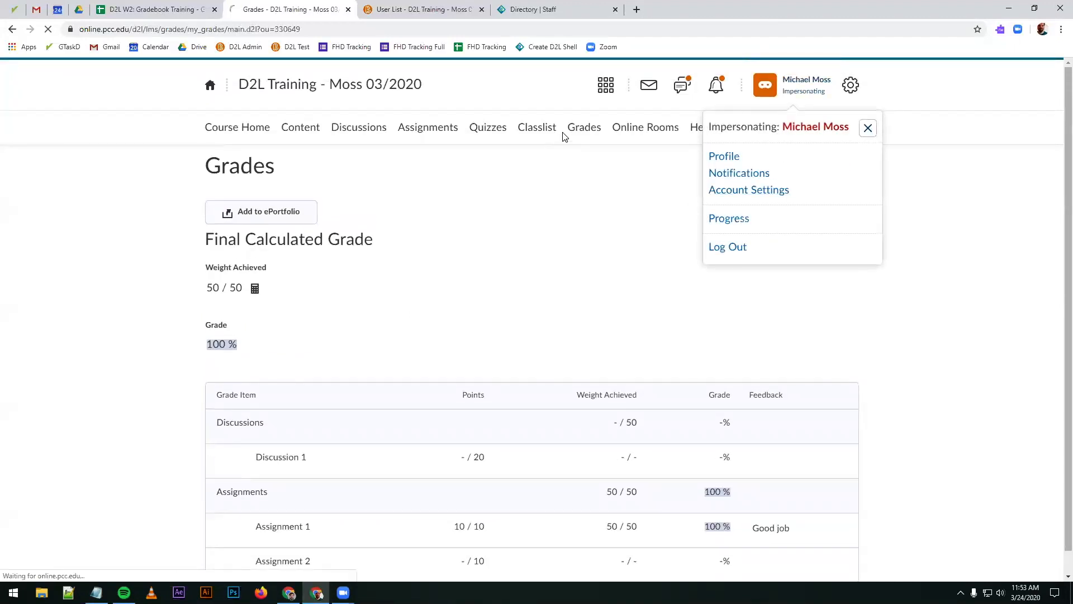
left_click(572, 133)
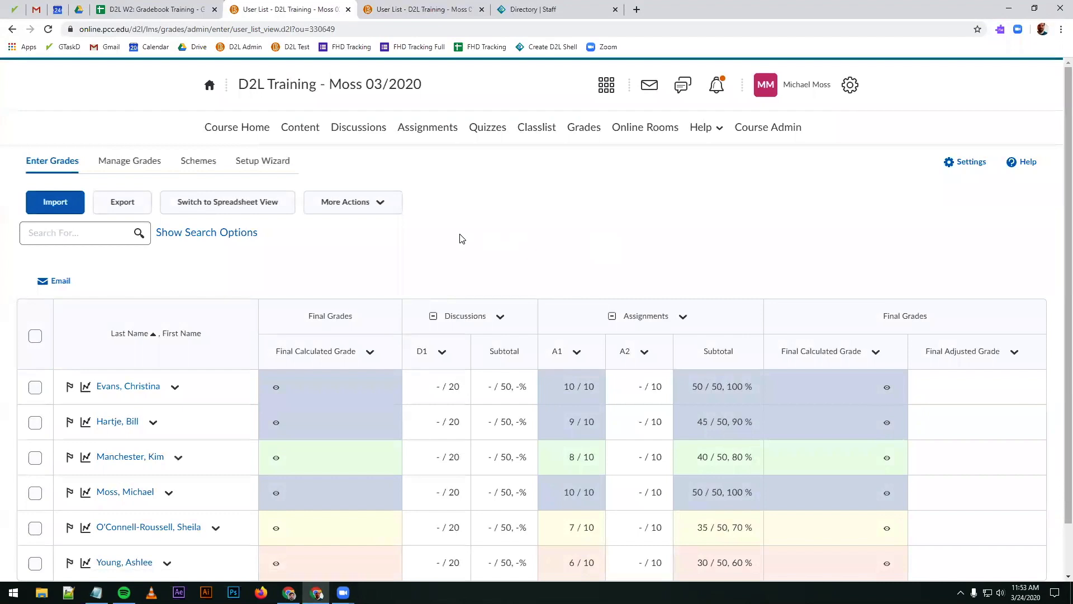
left_click(368, 204)
left_click(376, 205)
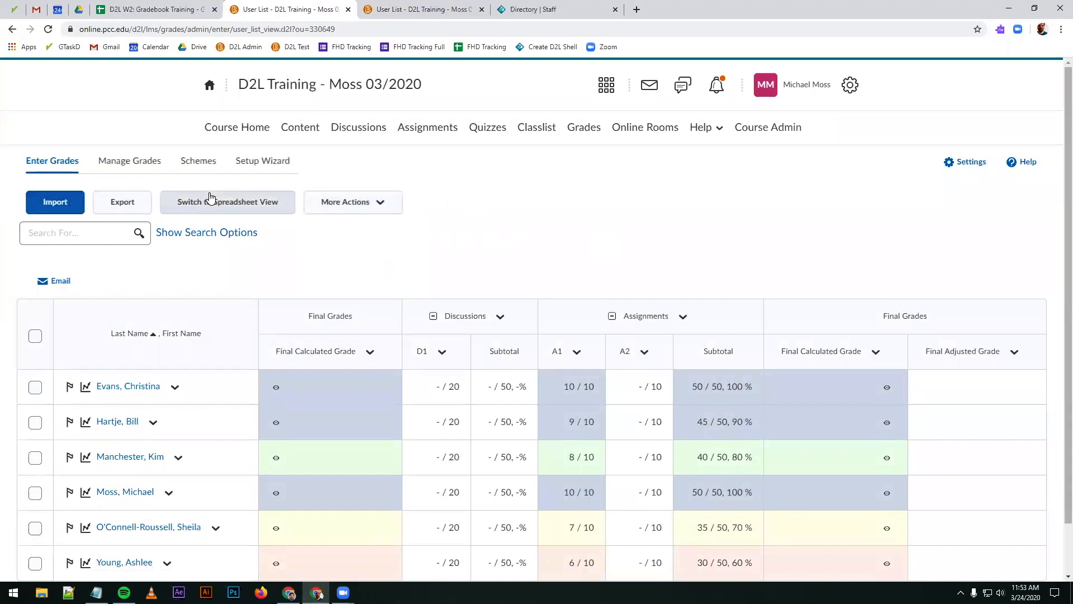
Step: Open the grade item management list and examine the association of the Assignment 1 grade item
left_click(137, 161)
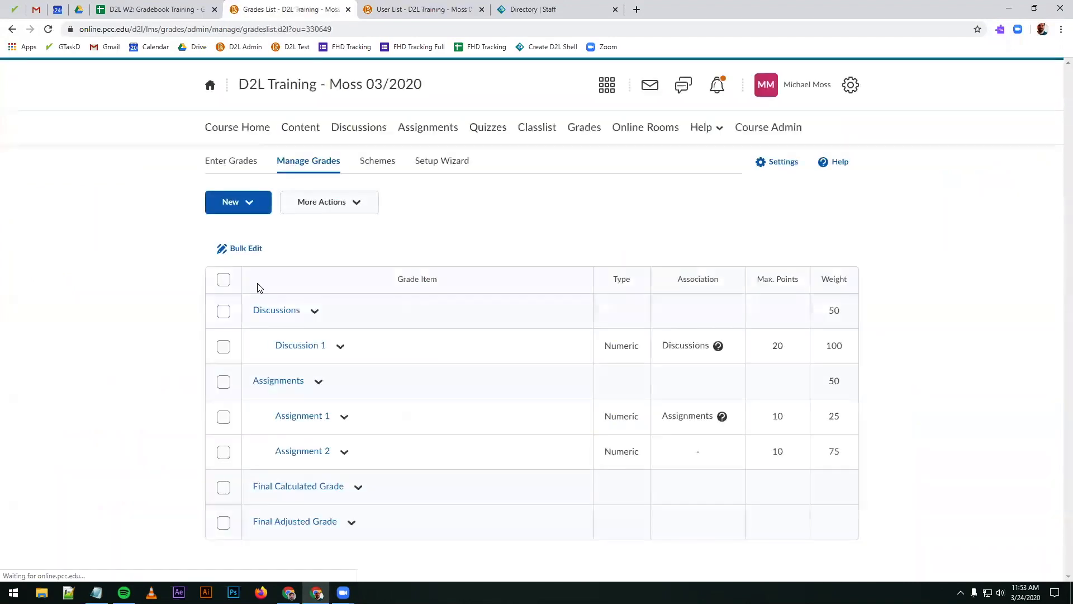
left_click_drag(669, 416, 706, 417)
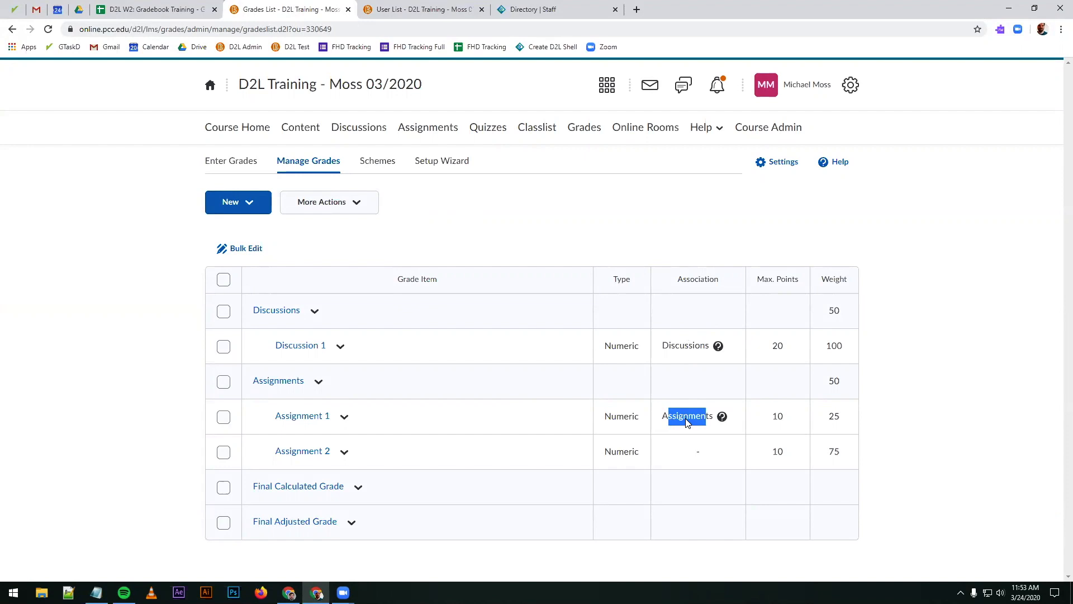
left_click(687, 422)
left_click_drag(668, 415, 679, 417)
left_click(702, 421)
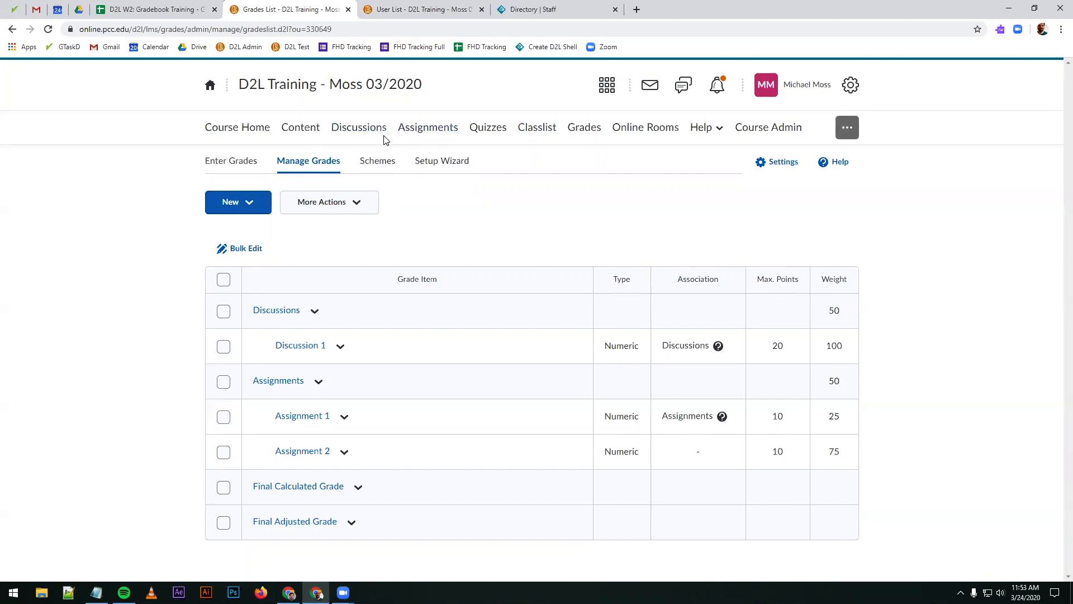
Step: Clear the grade item from the Student Q & A topic's assessment, save the topic, and check its association in the grade item management list
left_click(371, 129)
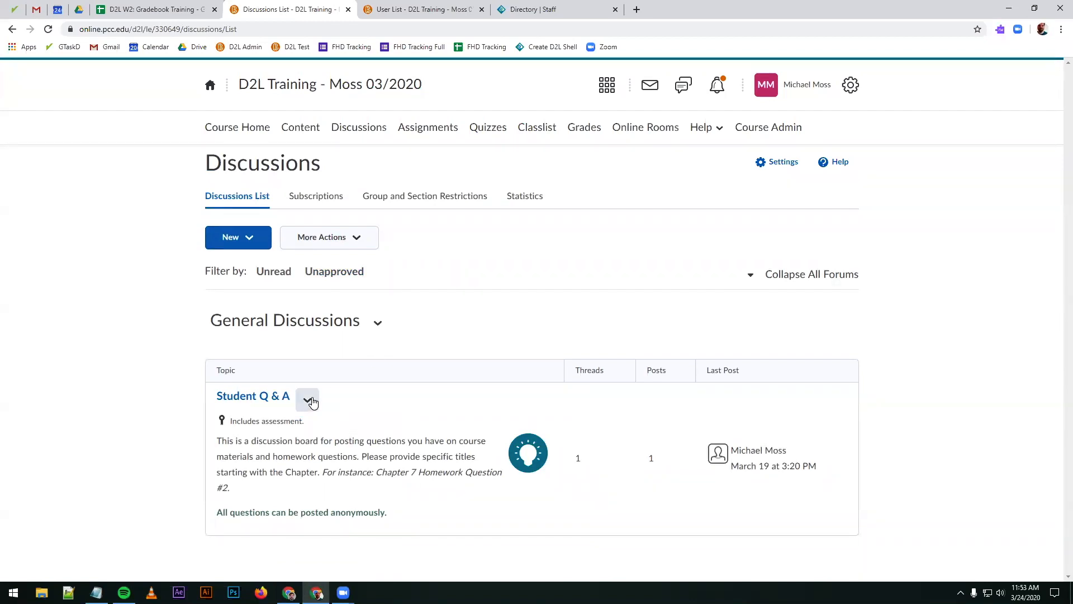
left_click(311, 401)
left_click(359, 219)
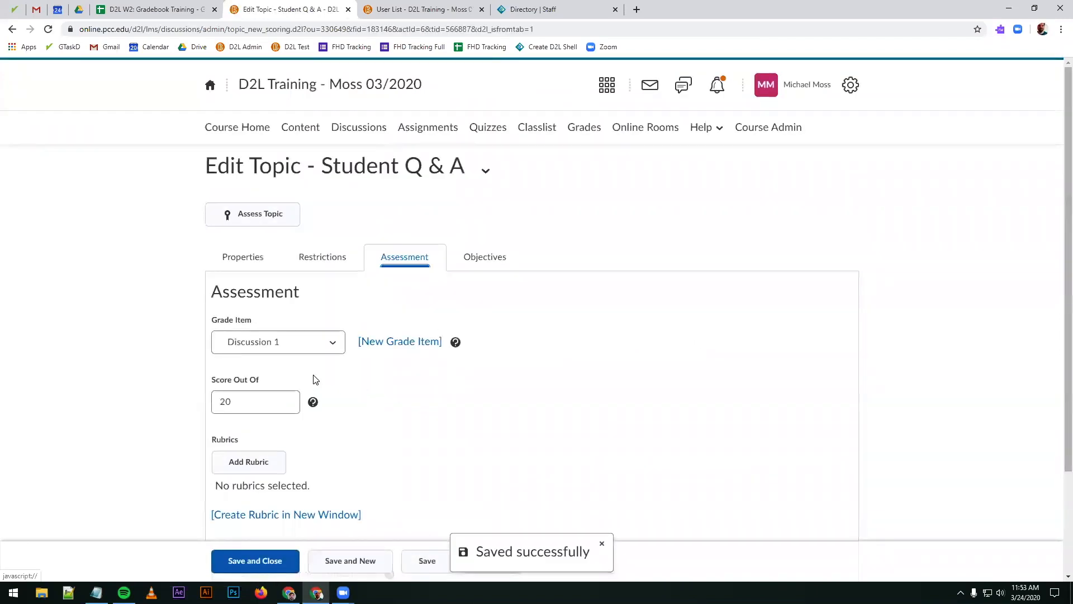
left_click(331, 347)
left_click(270, 359)
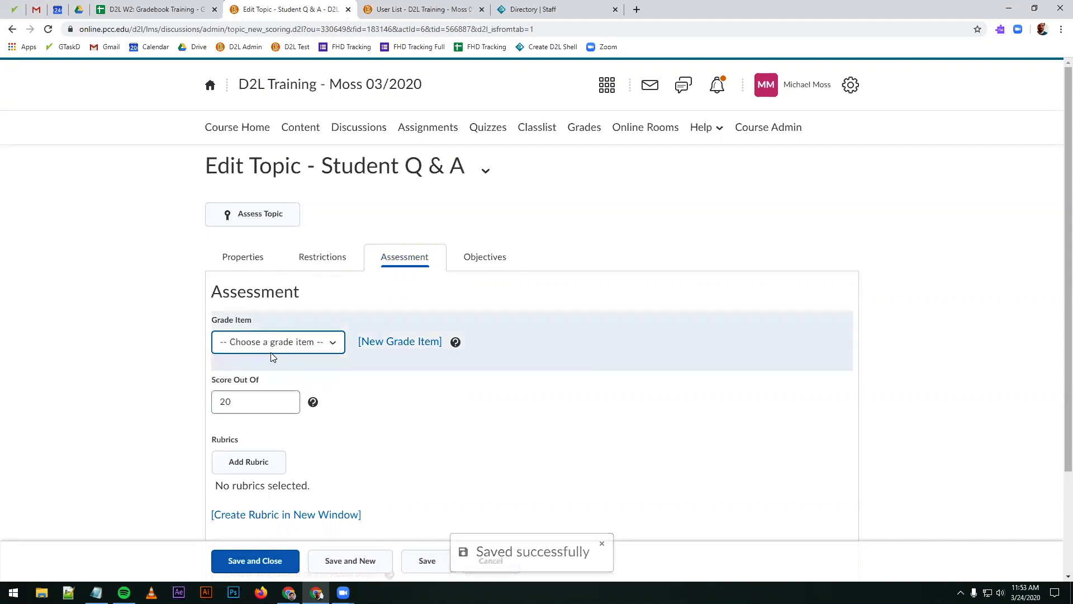
left_click(232, 561)
left_click(570, 134)
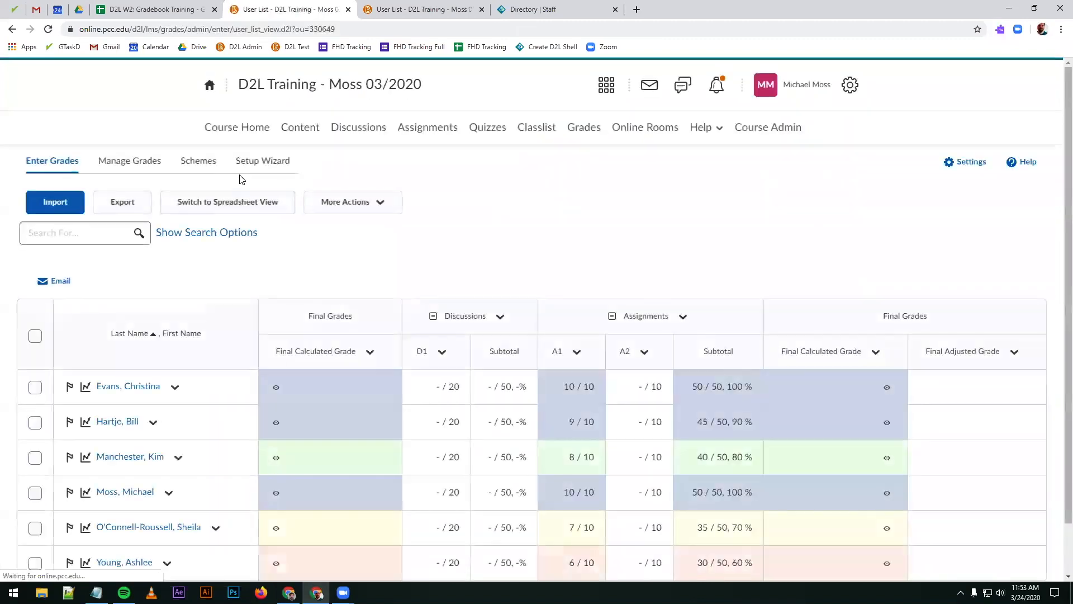
left_click(134, 162)
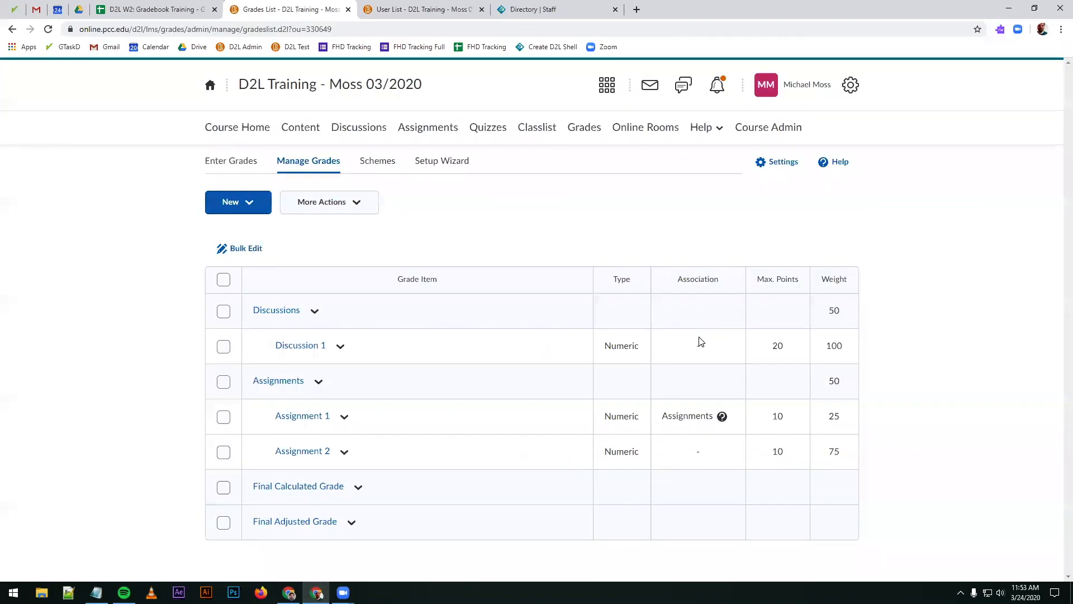
left_click(335, 203)
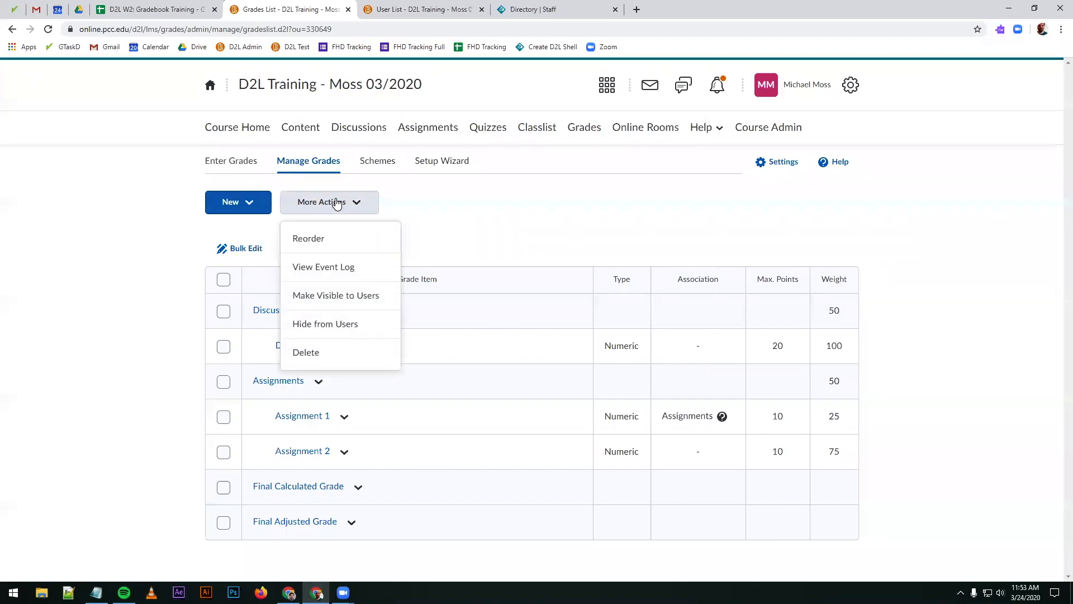
left_click(496, 219)
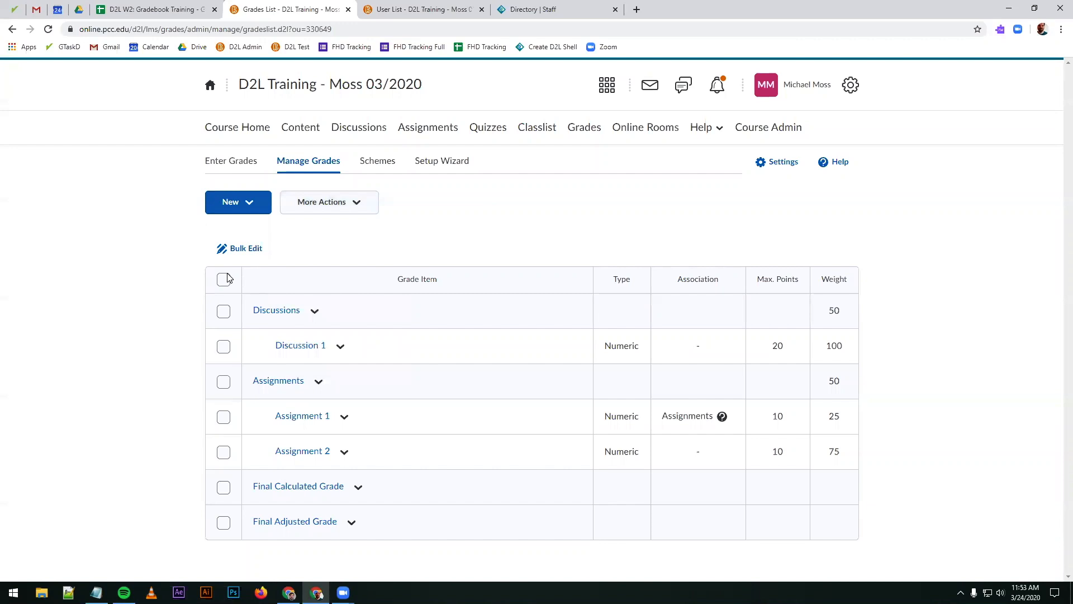
left_click(223, 346)
left_click(323, 207)
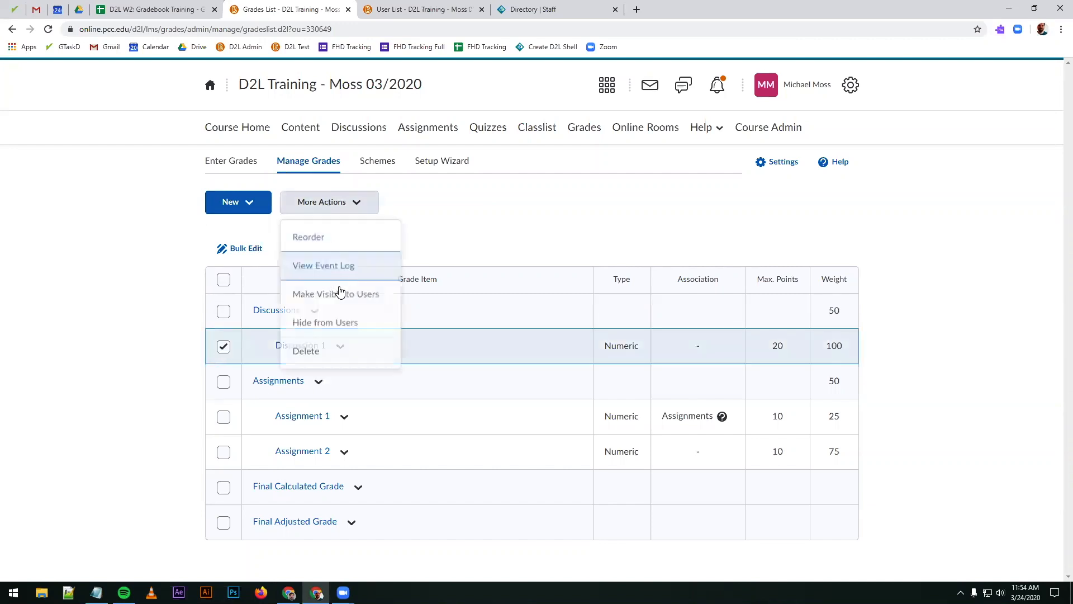
left_click(252, 349)
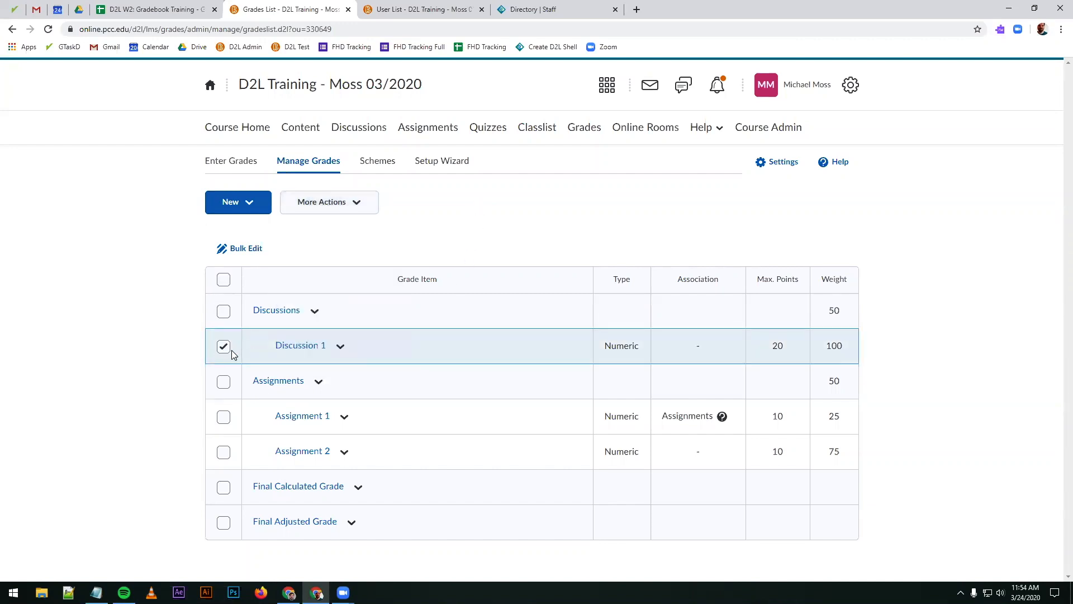
left_click(229, 350)
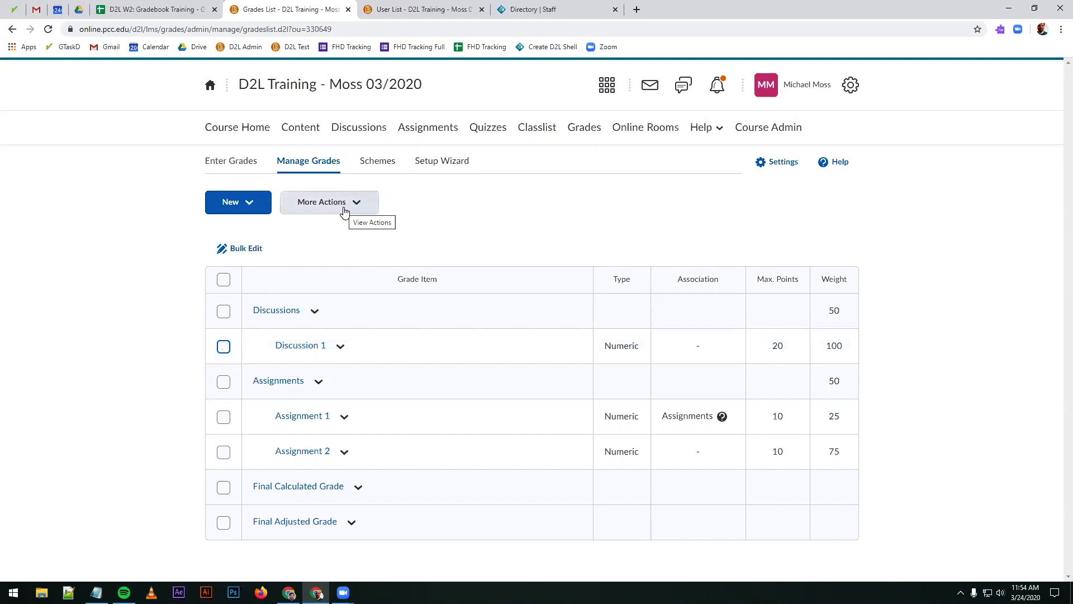
Step: Delete the Discussion 1 grade item from the grade book and confirm the deletion
left_click(344, 206)
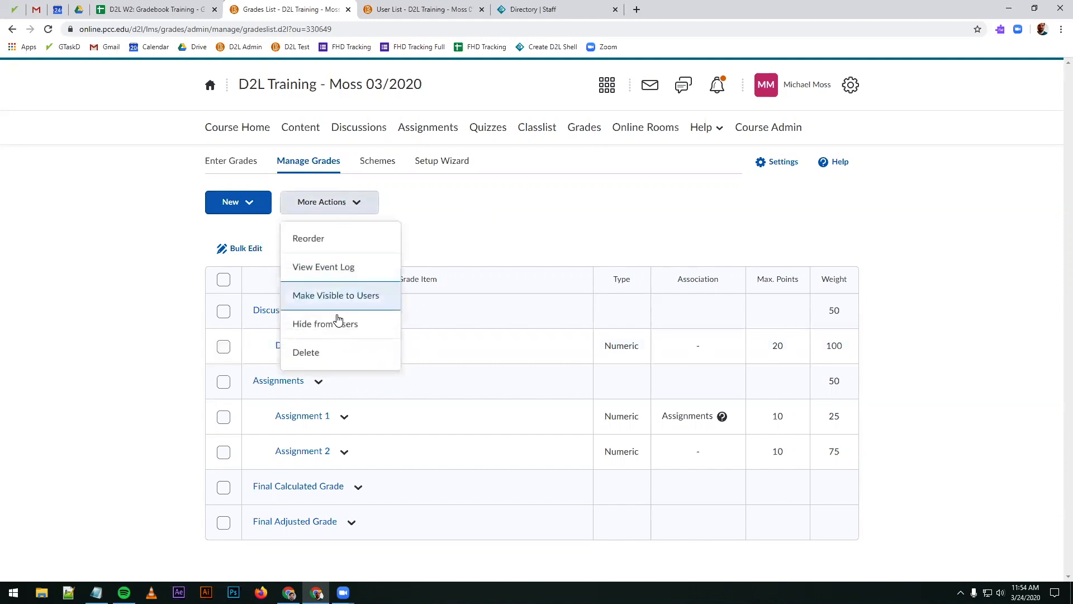
left_click(316, 353)
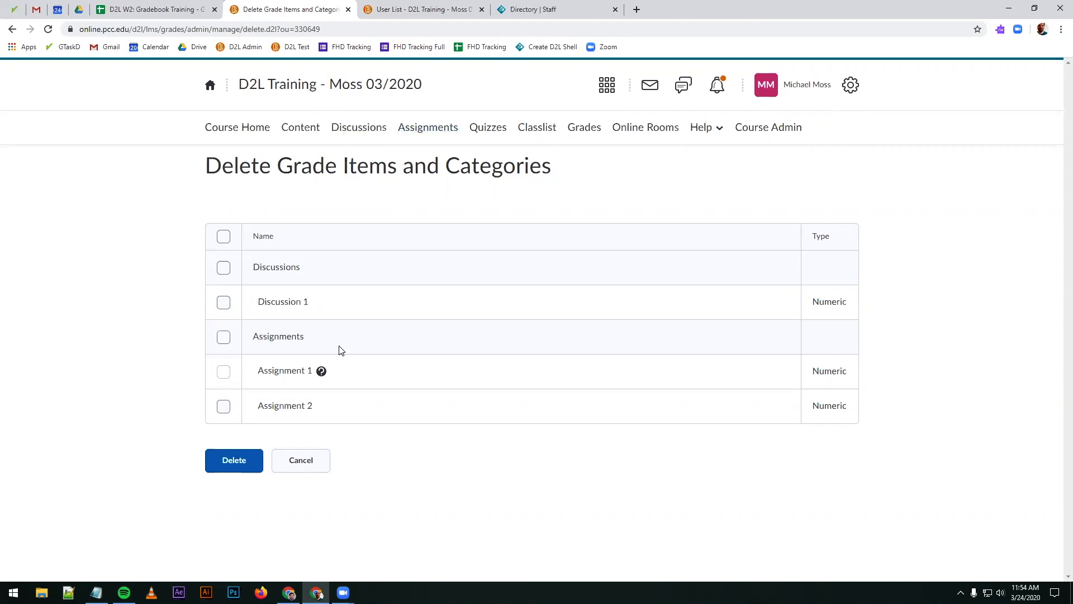
left_click(224, 302)
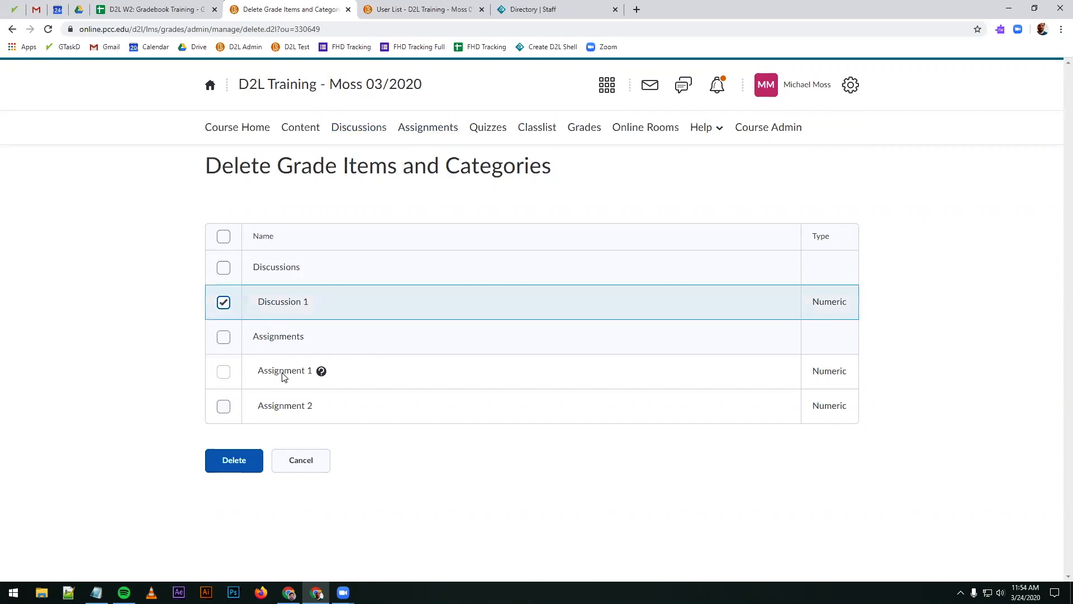
left_click(232, 460)
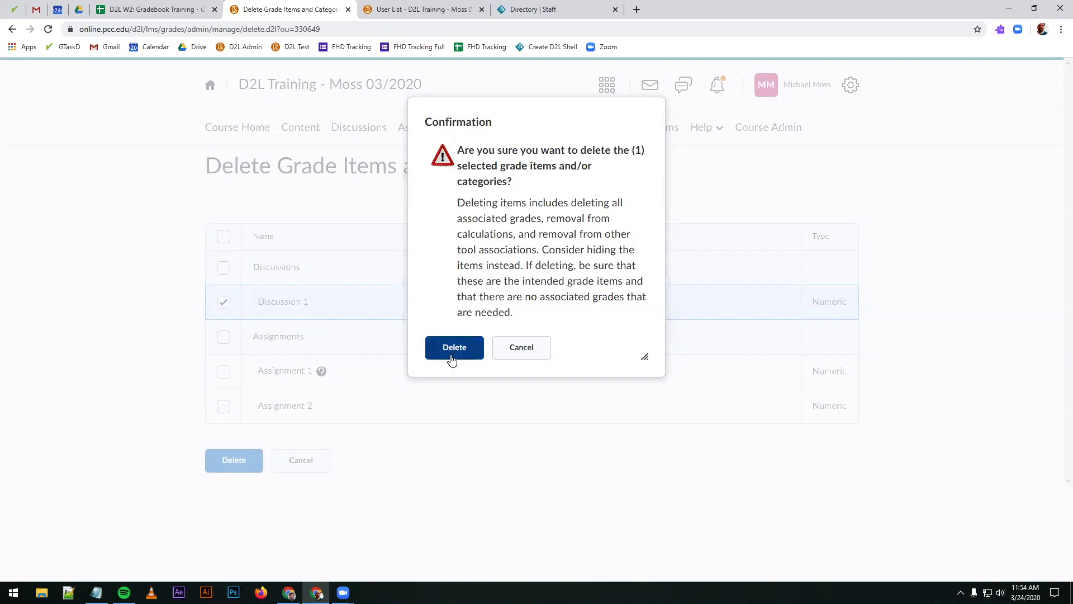
left_click(452, 349)
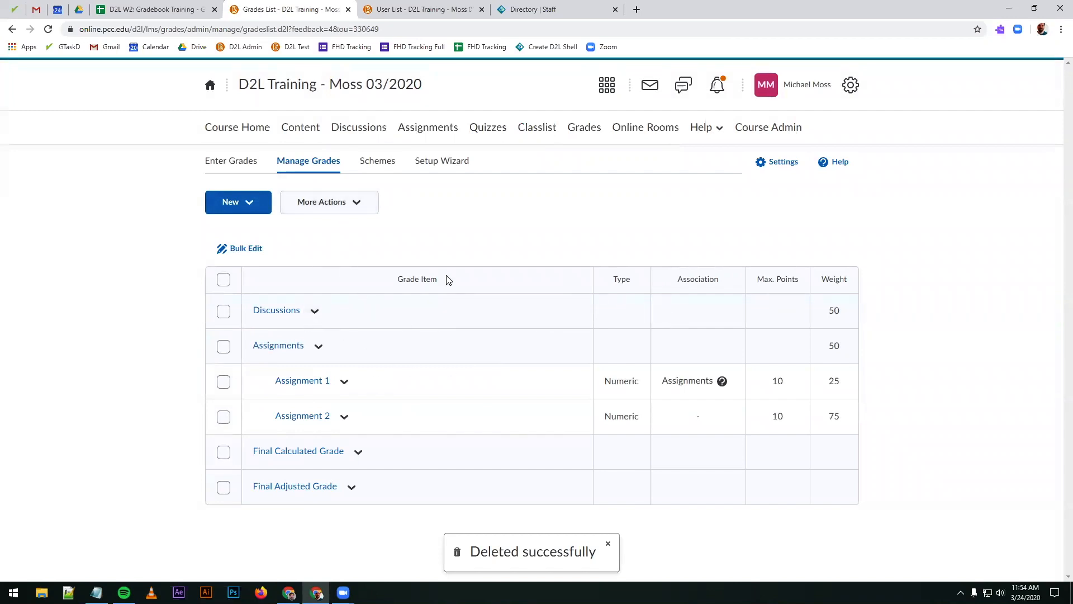
left_click(239, 211)
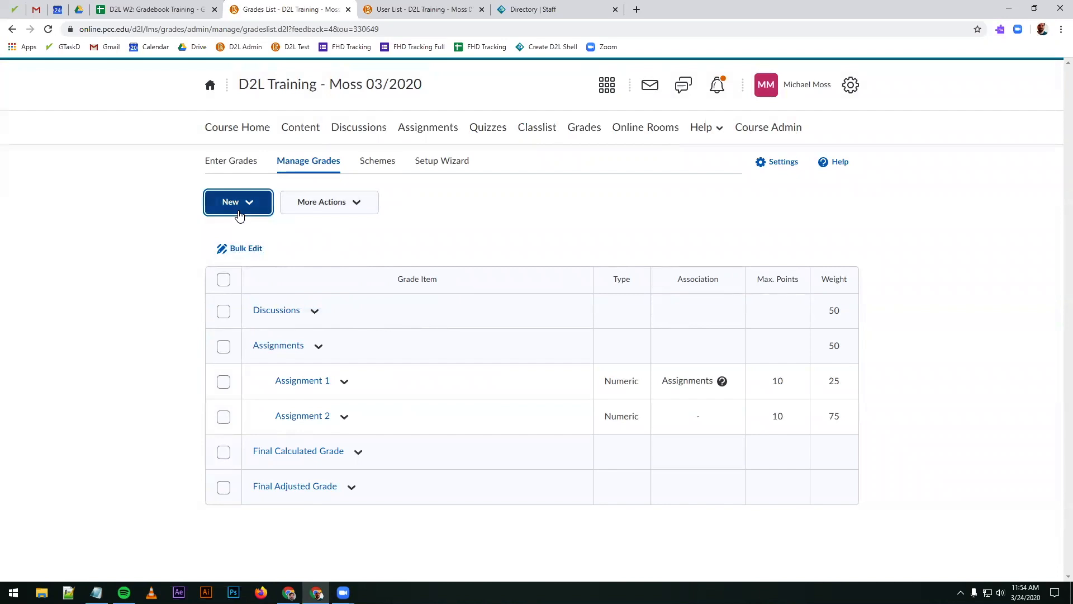
left_click(452, 236)
left_click(314, 311)
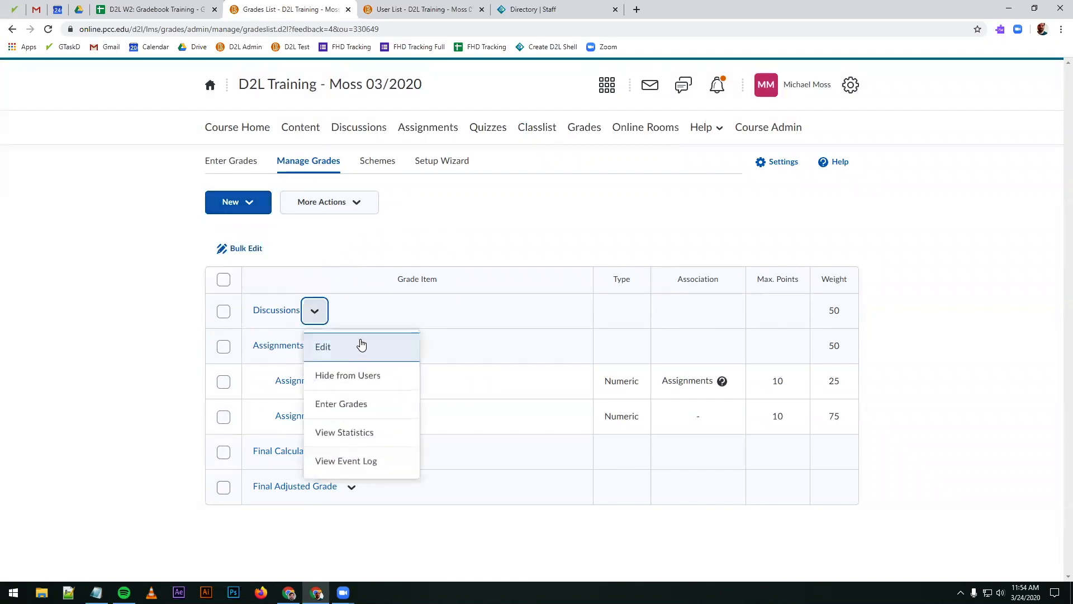
left_click(362, 231)
Step: Delete the Discussions category from the grade book and confirm the deletion
left_click(335, 207)
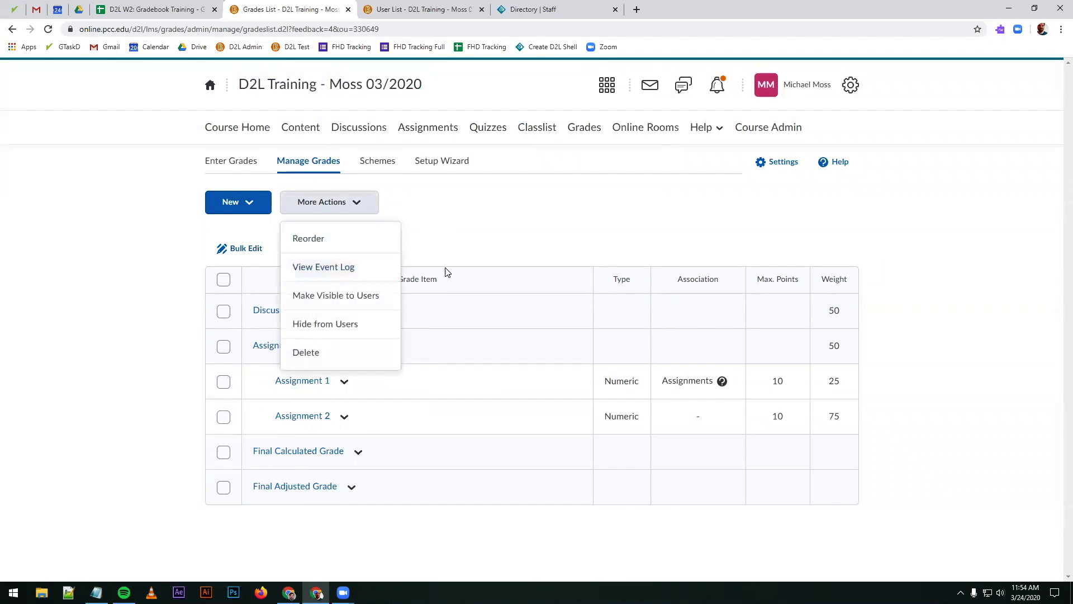
left_click(333, 353)
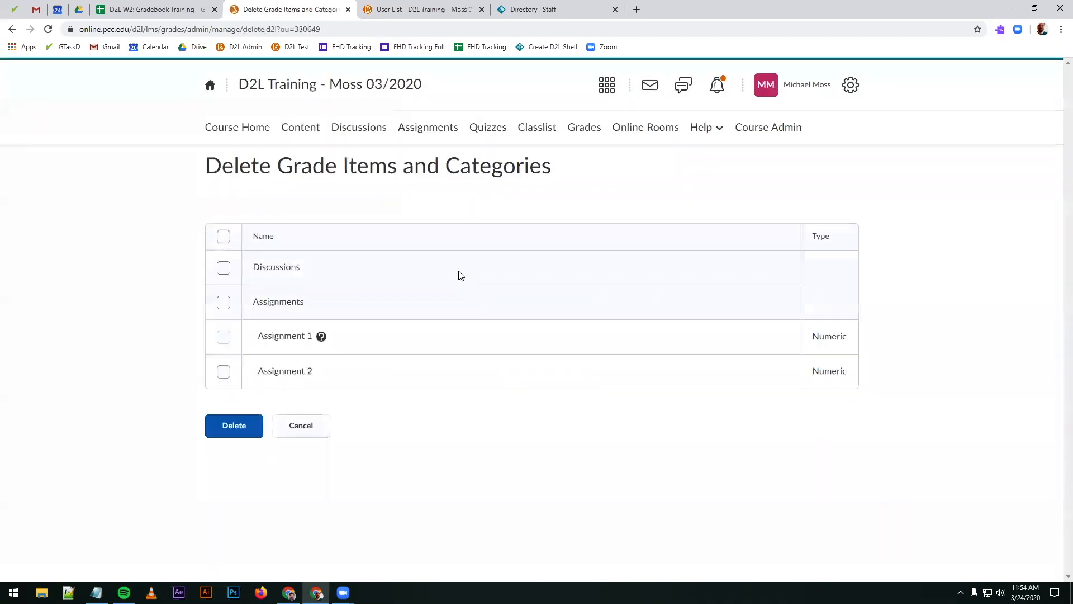
left_click(224, 268)
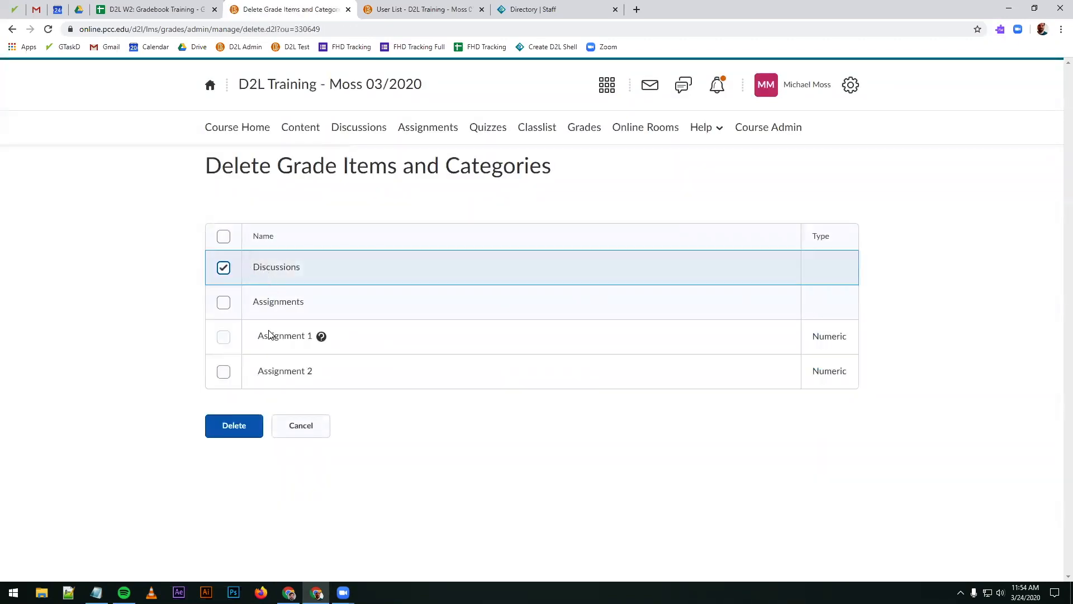
left_click(240, 428)
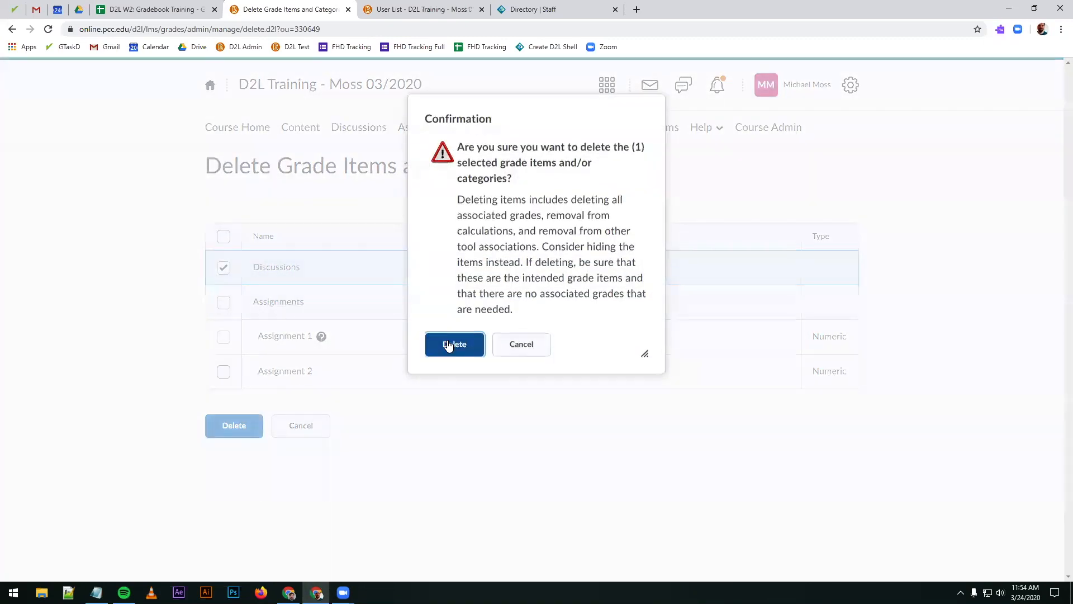
left_click(453, 343)
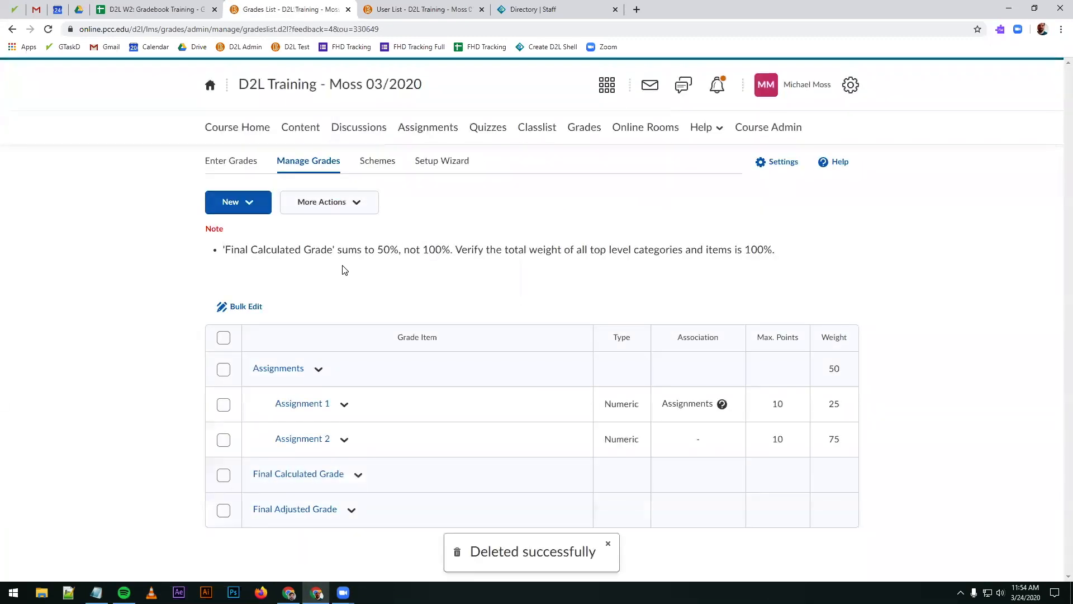
Step: Set the weight of the Assignments category to 100 and save the category
left_click(289, 375)
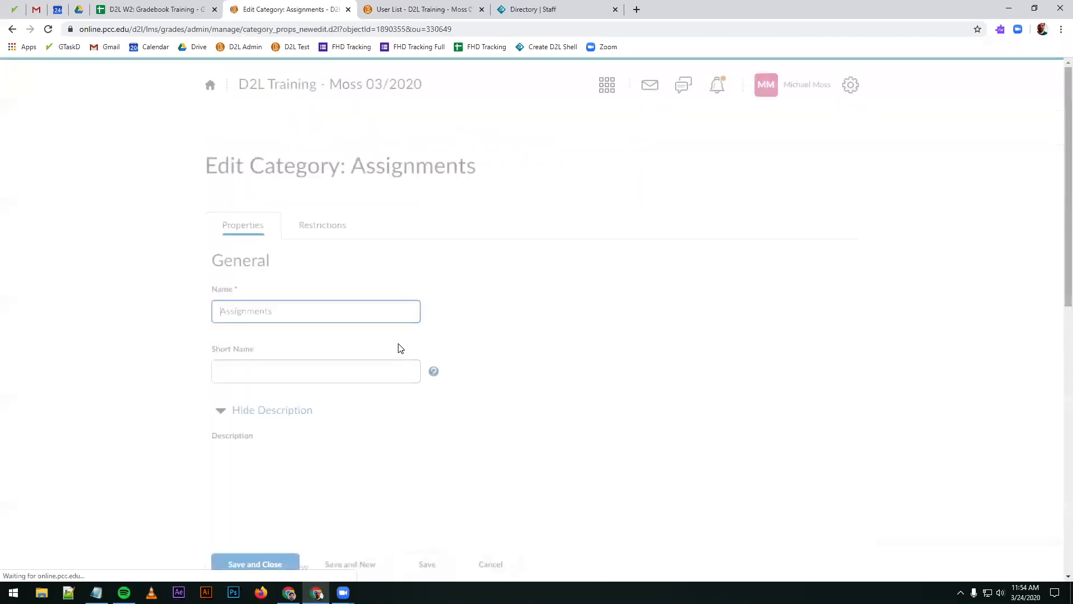
scroll(95, 379, "down", 10)
left_click_drag(259, 112, 128, 117)
type("100")
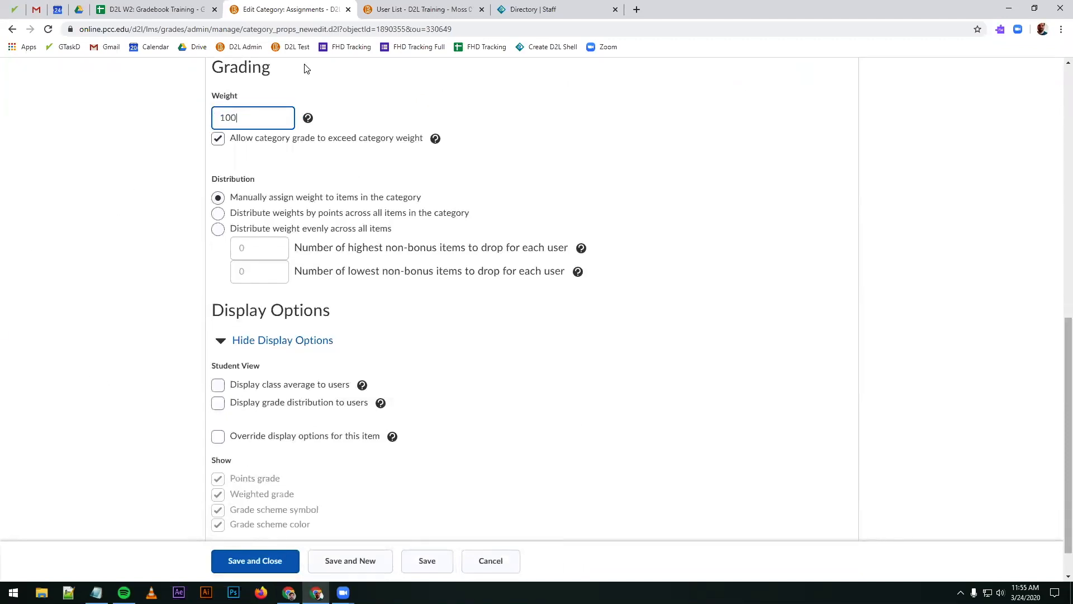
left_click(230, 561)
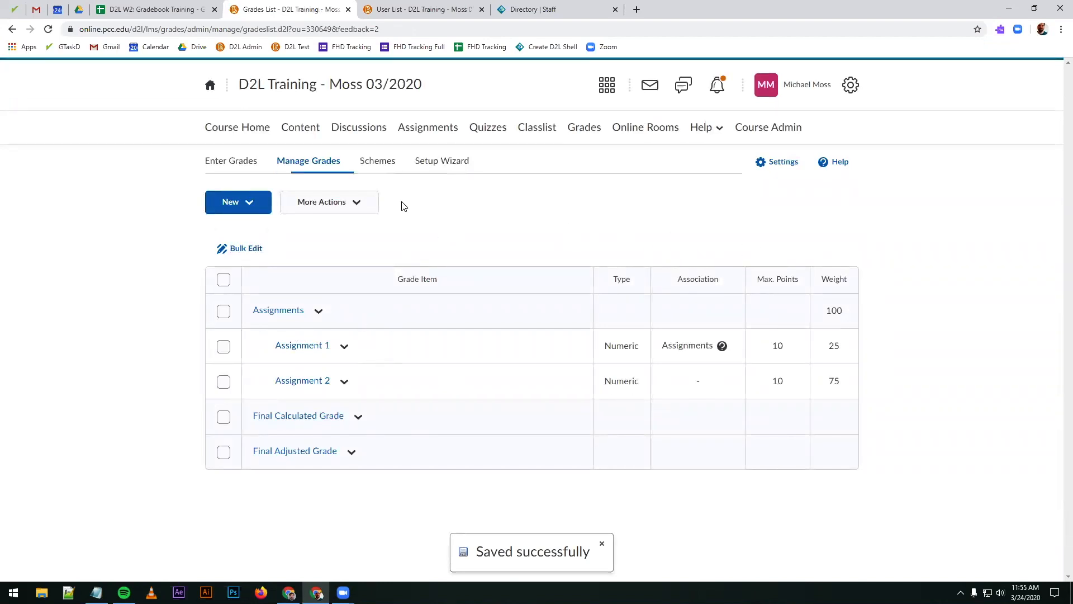
Step: Examine the grade entry table and compare its additional actions with those offered in the grade item management list
left_click(239, 162)
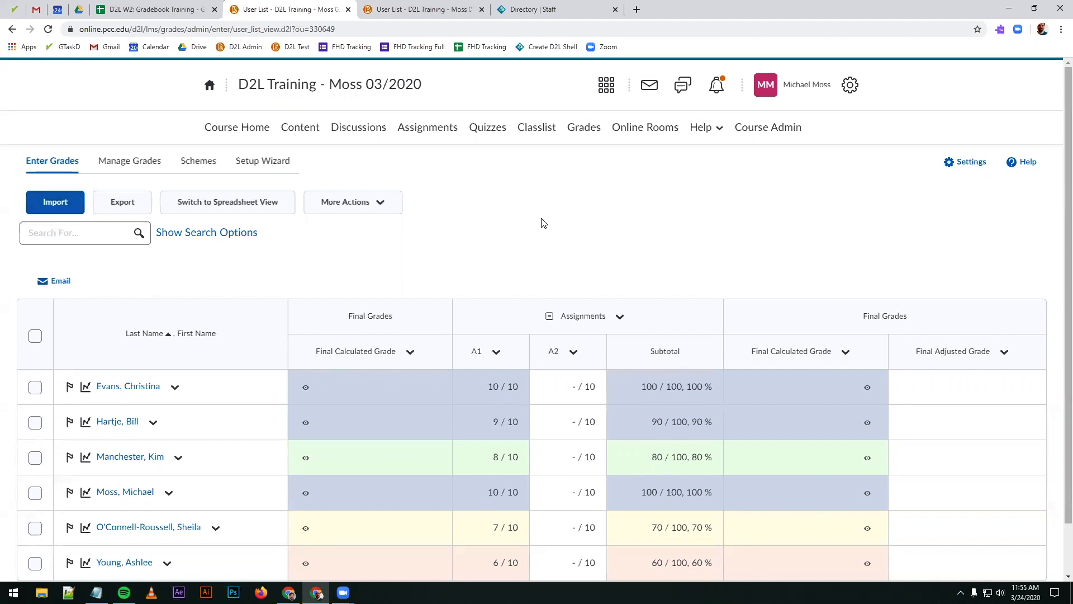
left_click(393, 203)
left_click(487, 216)
left_click(145, 169)
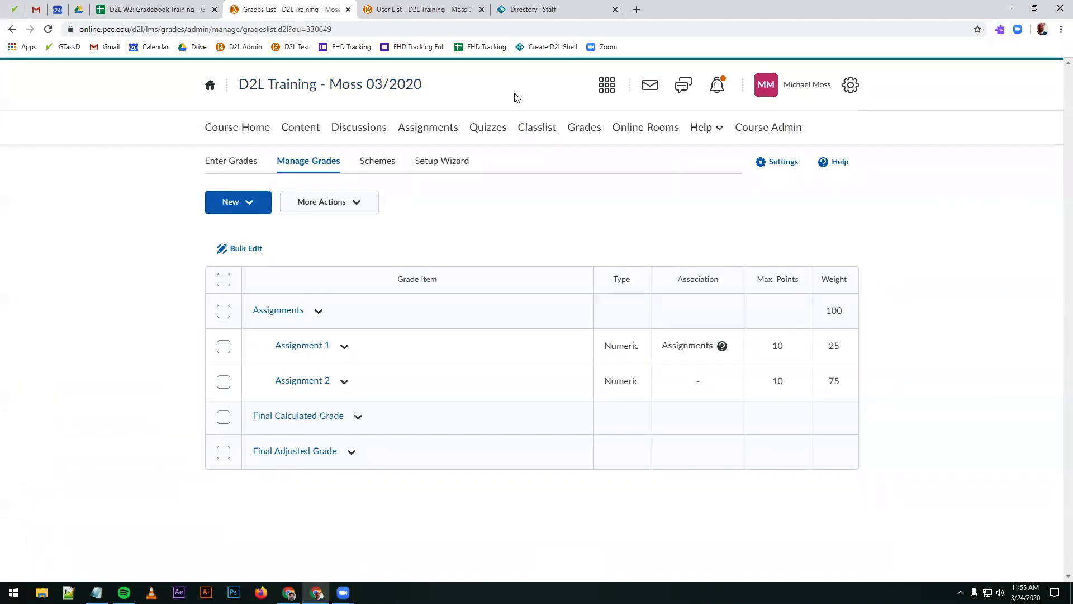
left_click(358, 204)
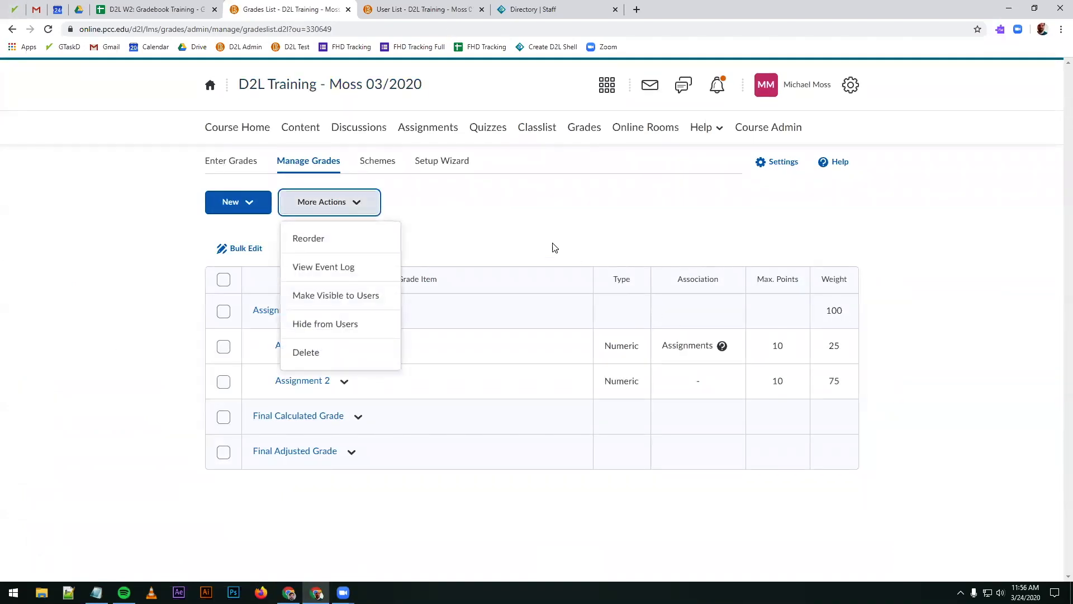
left_click(546, 229)
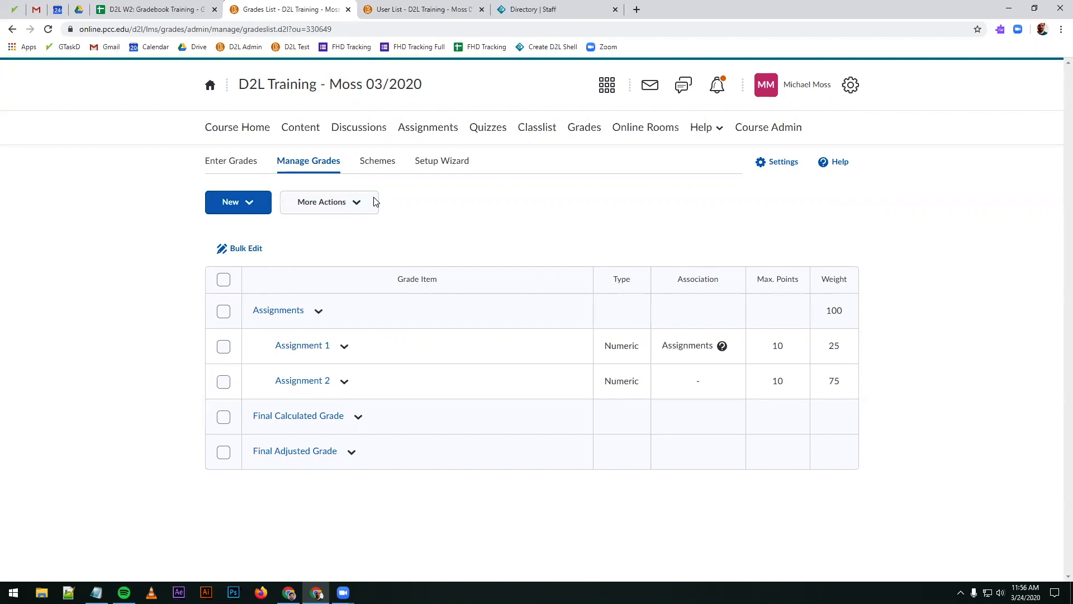
left_click(237, 170)
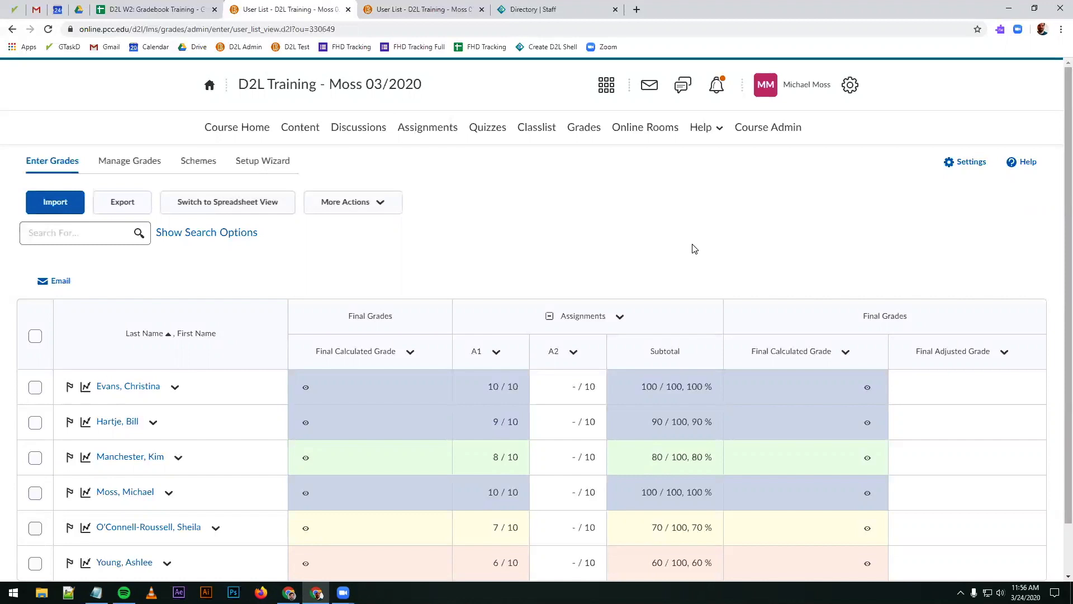
Step: Hide the Assignment 1 grade item from users in its restrictions, save it, and hide the Assignments category from users as well
left_click(123, 165)
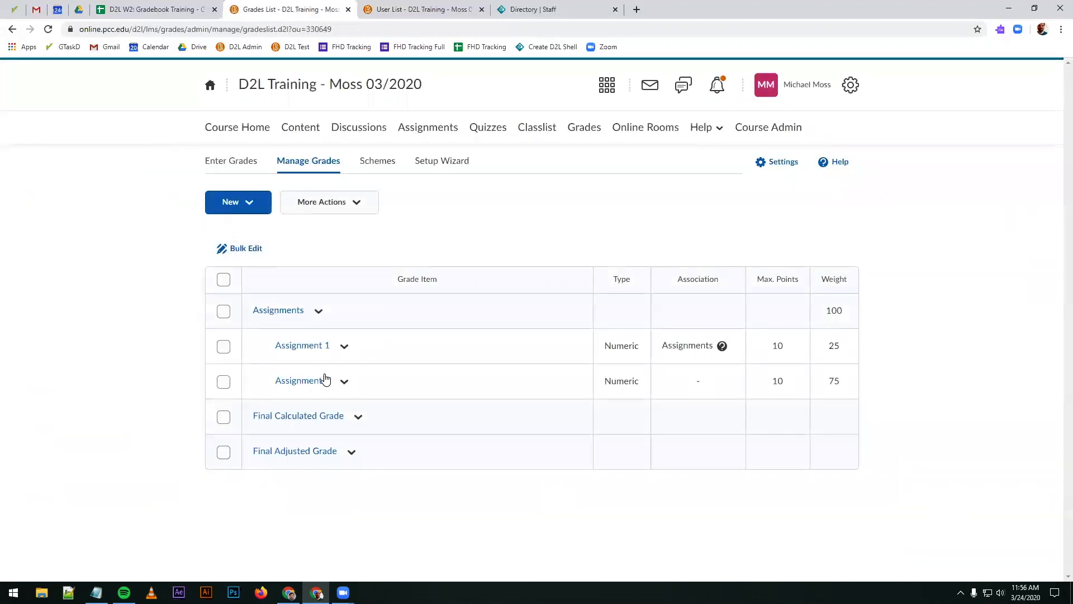
left_click(311, 350)
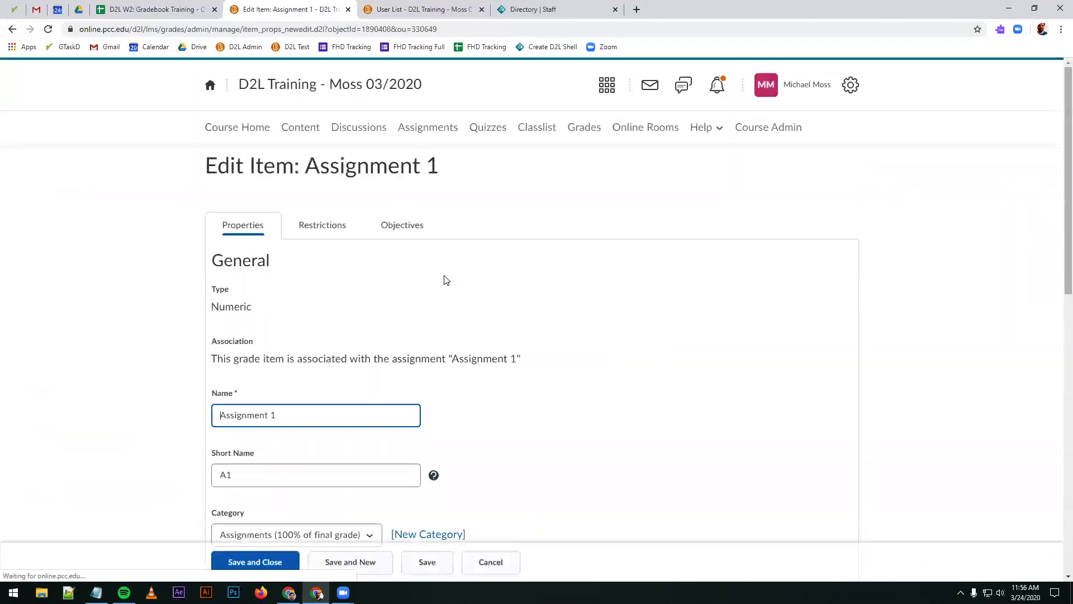
left_click(321, 226)
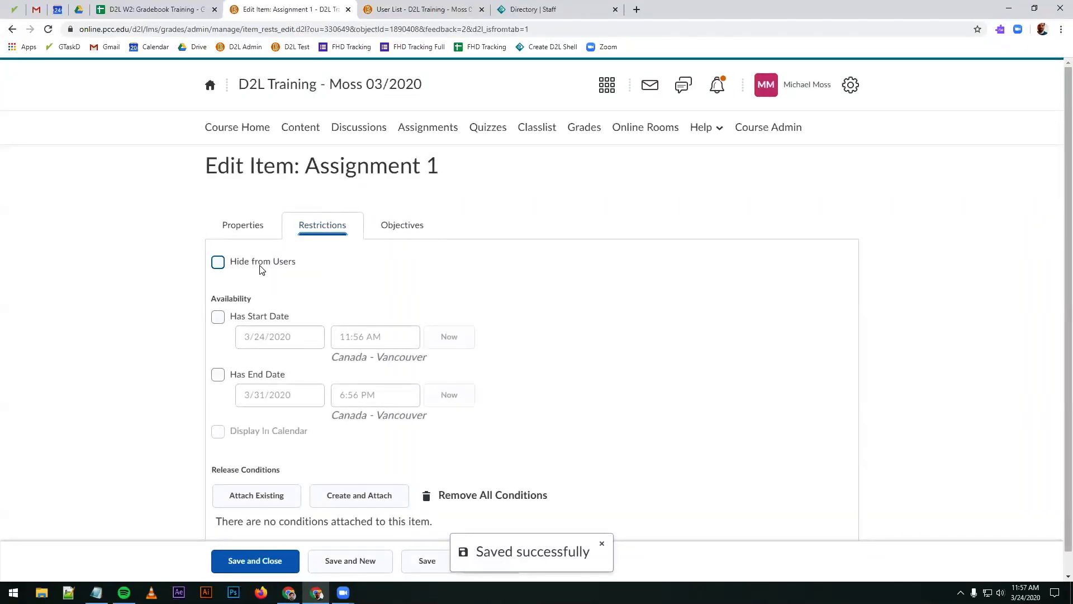
left_click(261, 269)
left_click(250, 561)
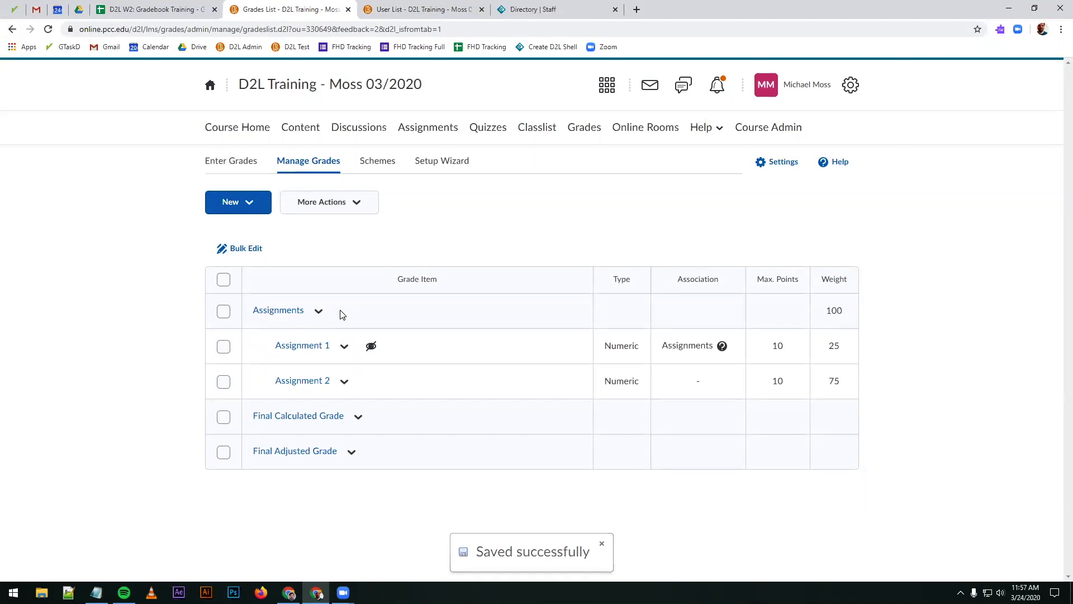
left_click(321, 315)
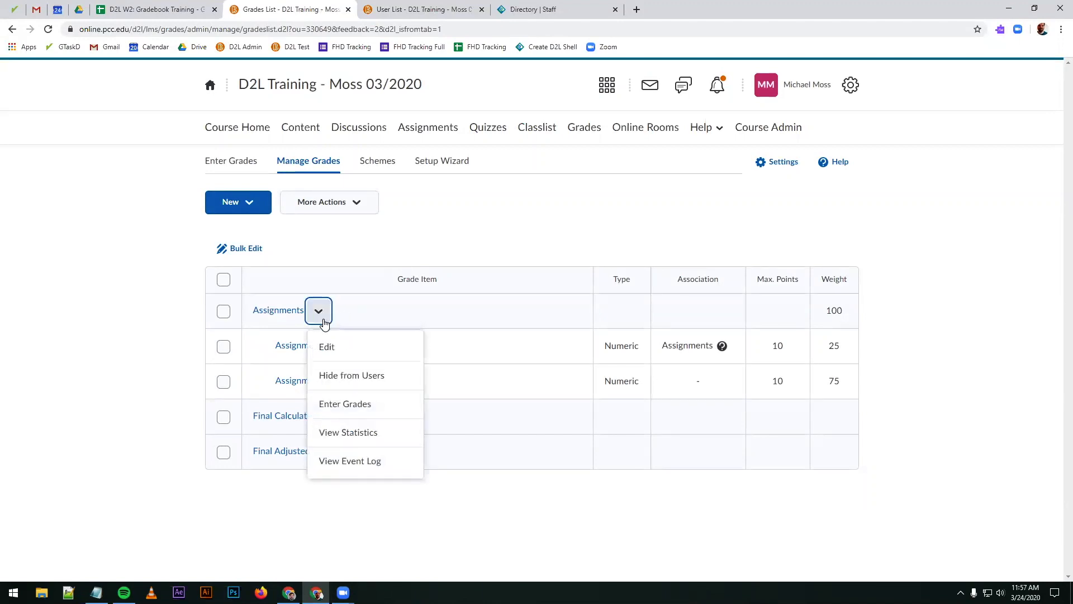
left_click(332, 376)
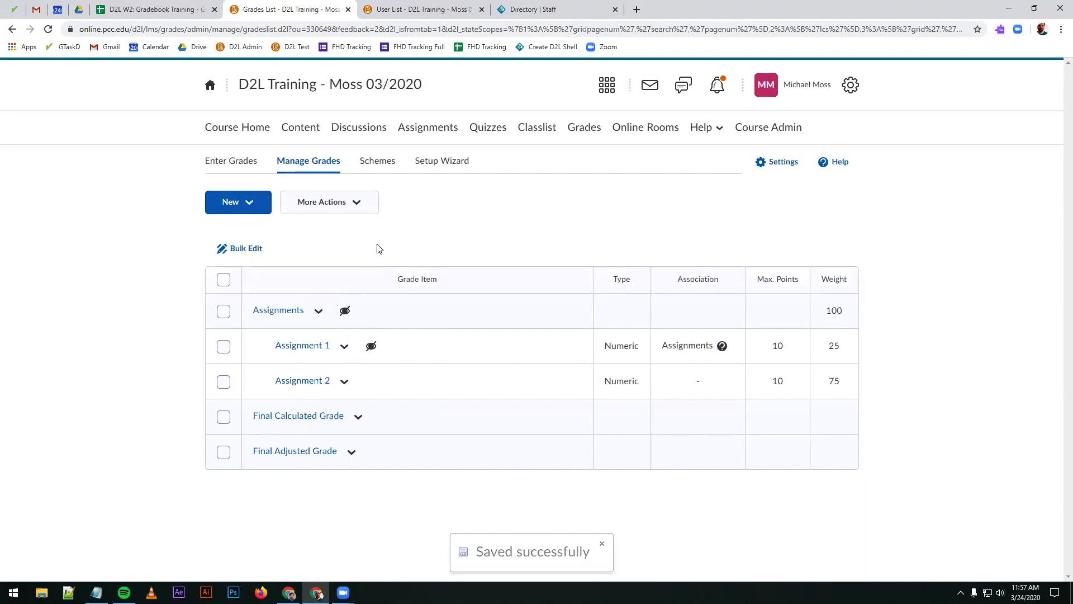
Step: Try to make grade items visible to users in bulk without selecting any item or category
left_click(356, 208)
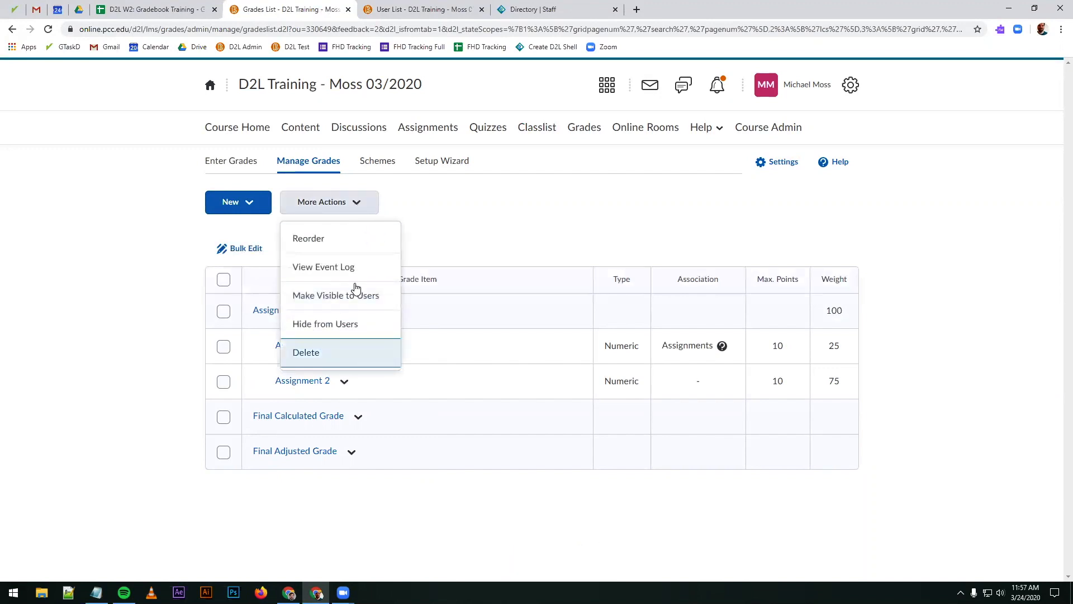
left_click(326, 296)
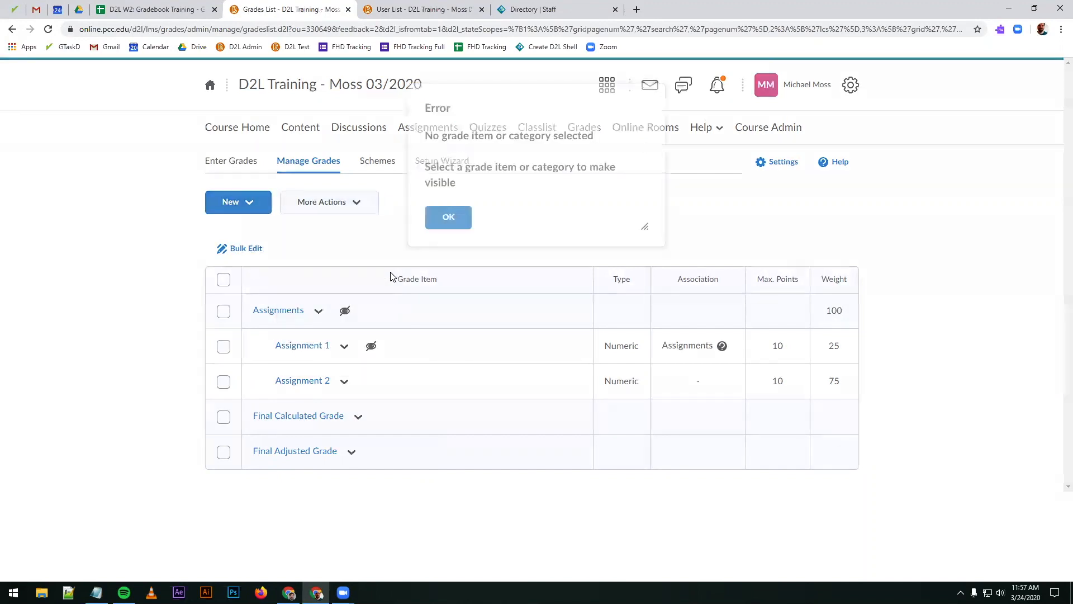
left_click(442, 232)
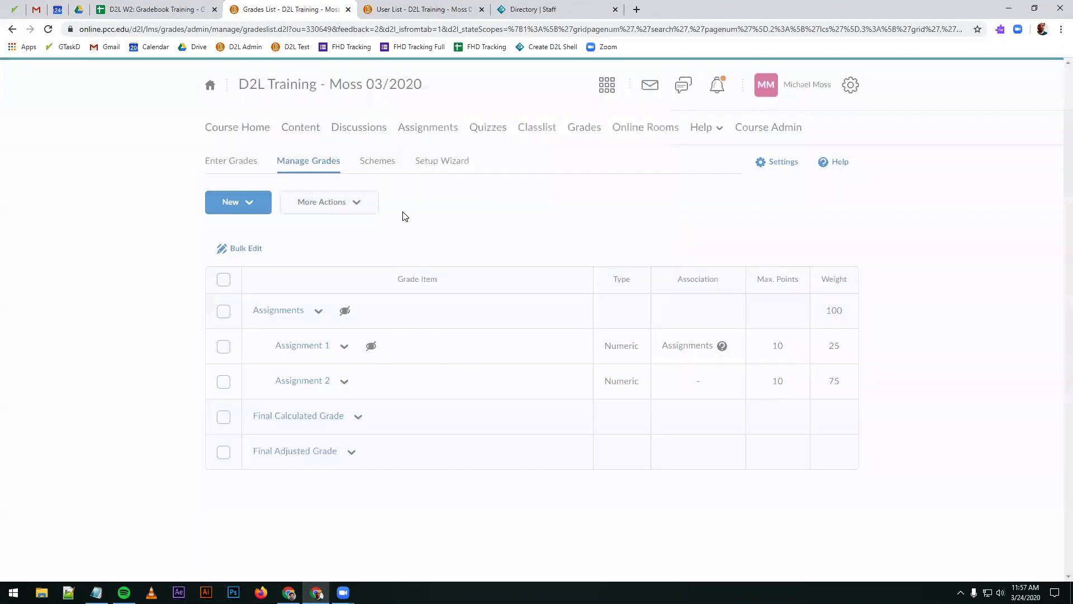
left_click(338, 203)
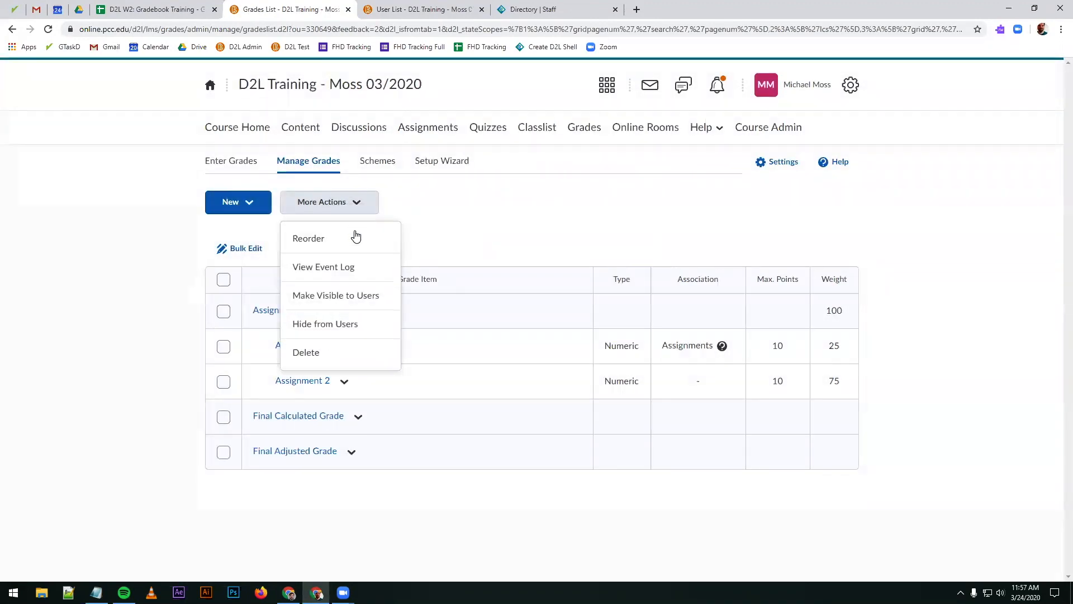
left_click(333, 295)
left_click(449, 232)
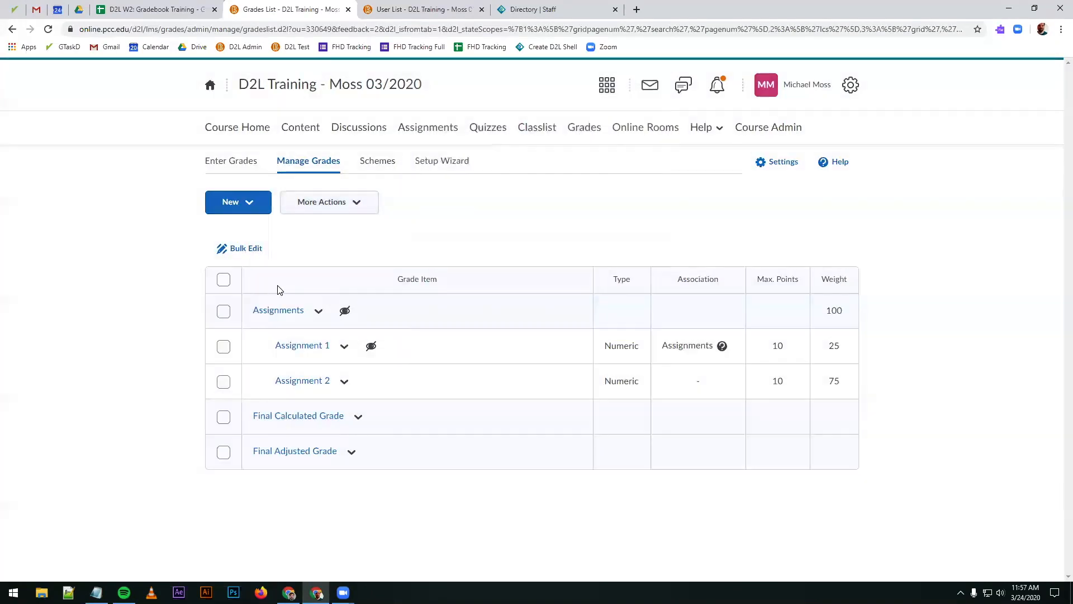
Step: Make the Assignments category, Assignment 1 and Assignment 2 visible to users in bulk, leaving both final grades out of the selection
left_click(223, 280)
left_click(307, 207)
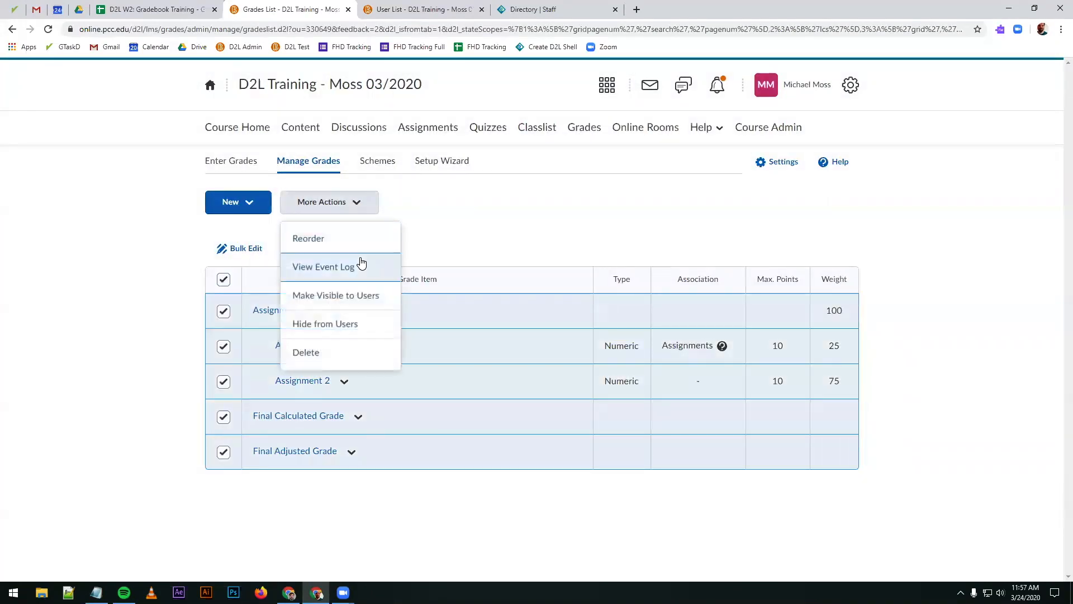
left_click(354, 295)
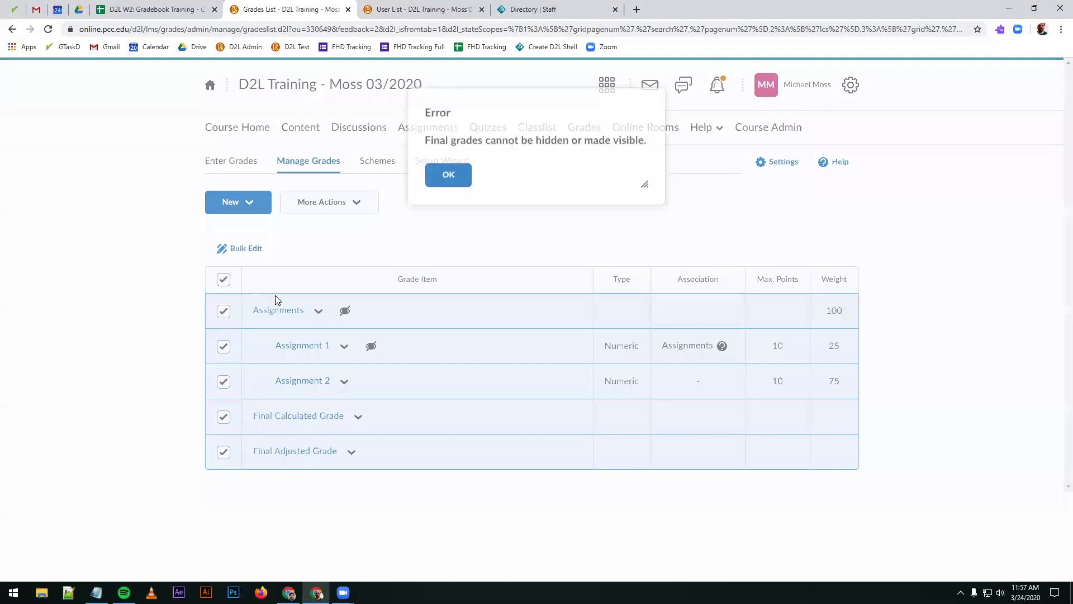
left_click(432, 183)
left_click(224, 417)
left_click(224, 453)
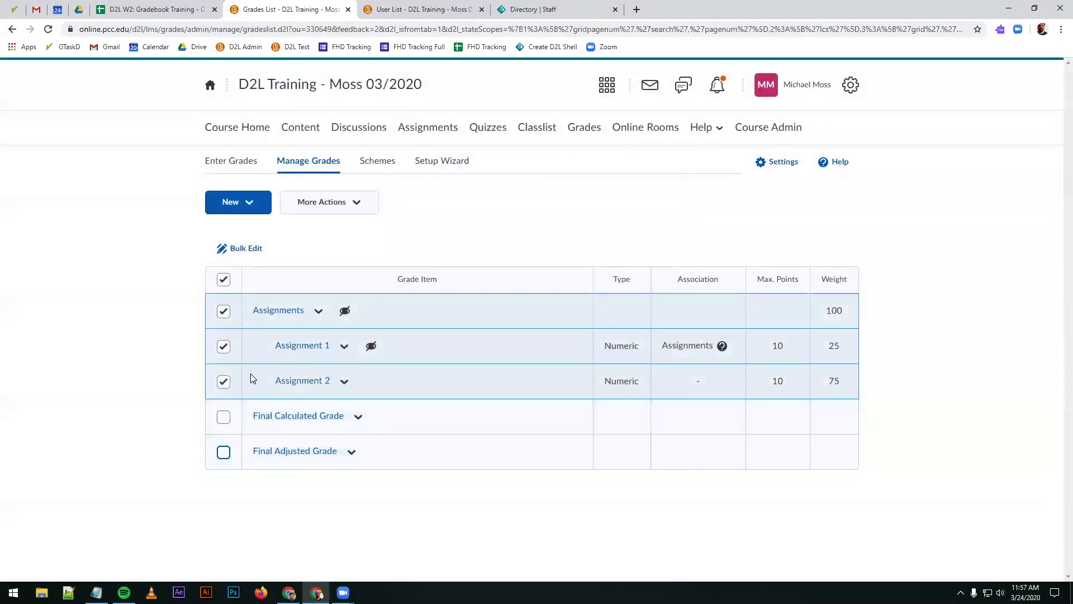
left_click(332, 207)
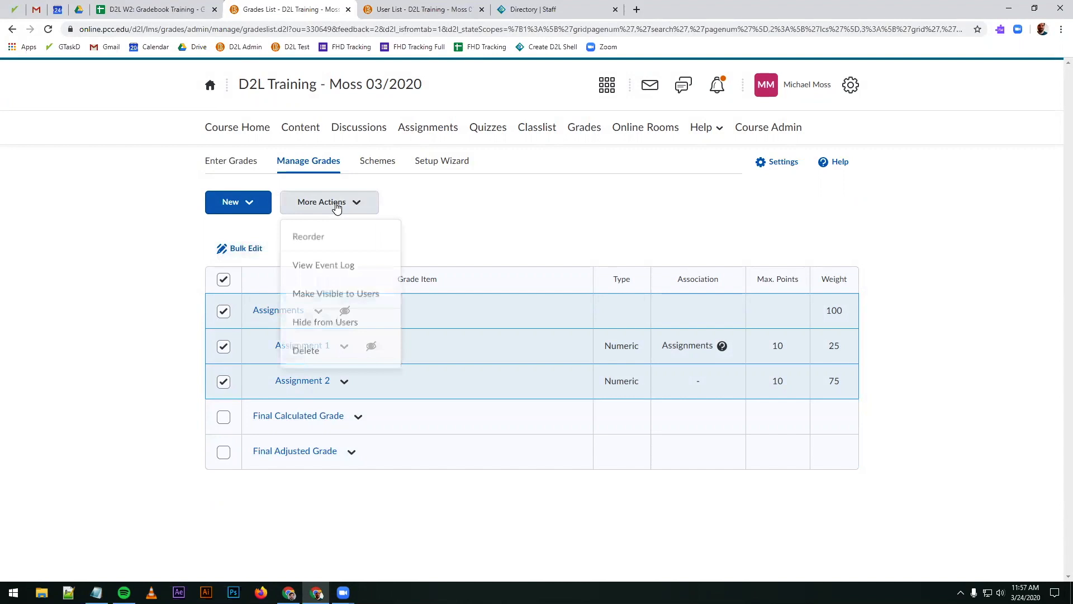
left_click(355, 295)
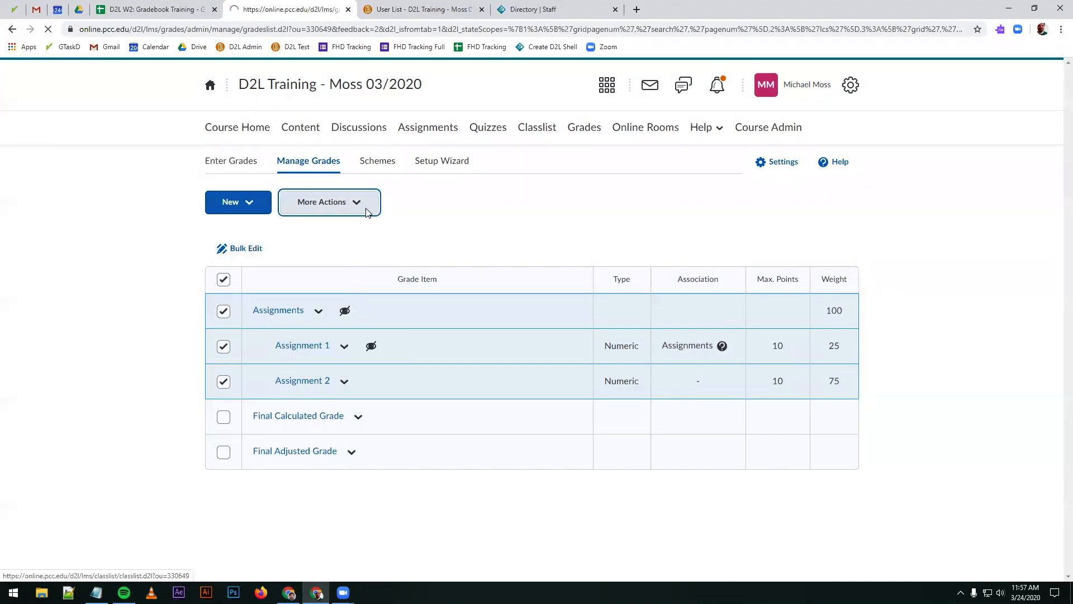
Step: Hide the Assignments category, Assignment 1 and Assignment 2 from users in one bulk action
left_click(225, 313)
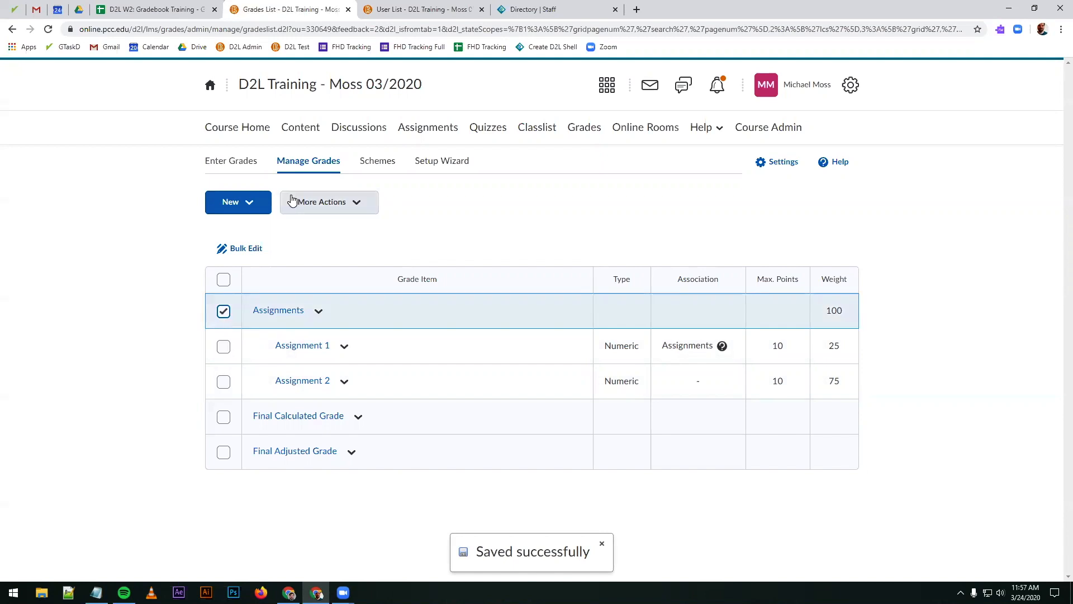
left_click(225, 347)
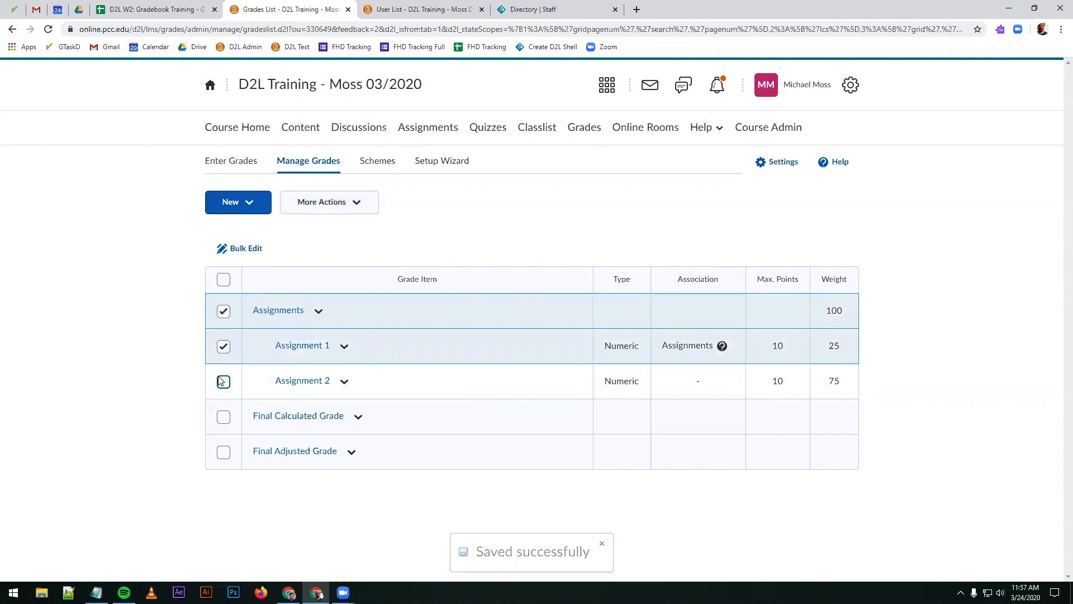
left_click(223, 382)
left_click(310, 216)
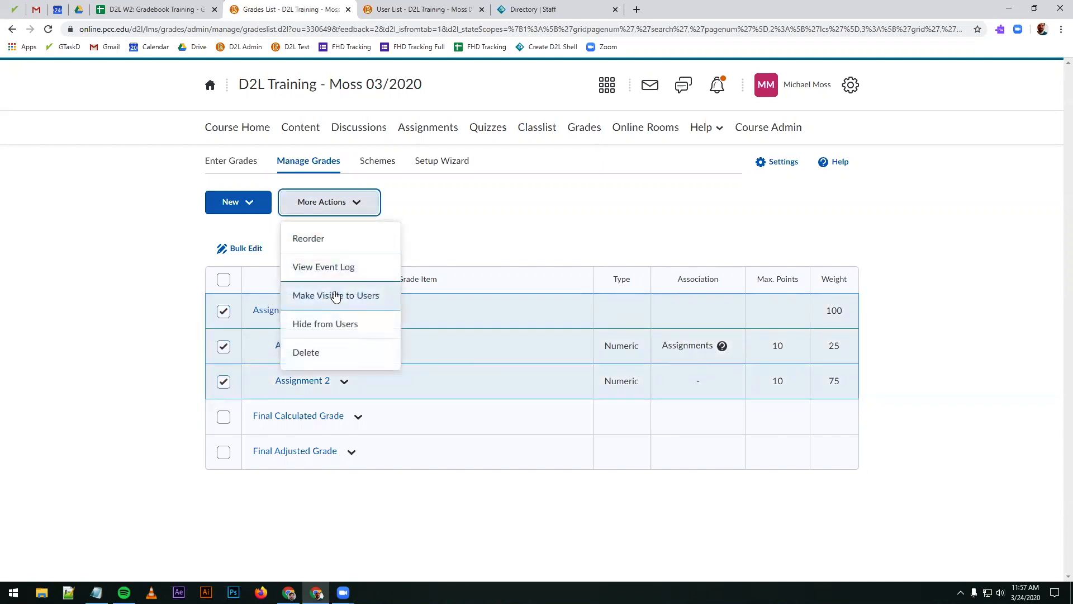
left_click(311, 324)
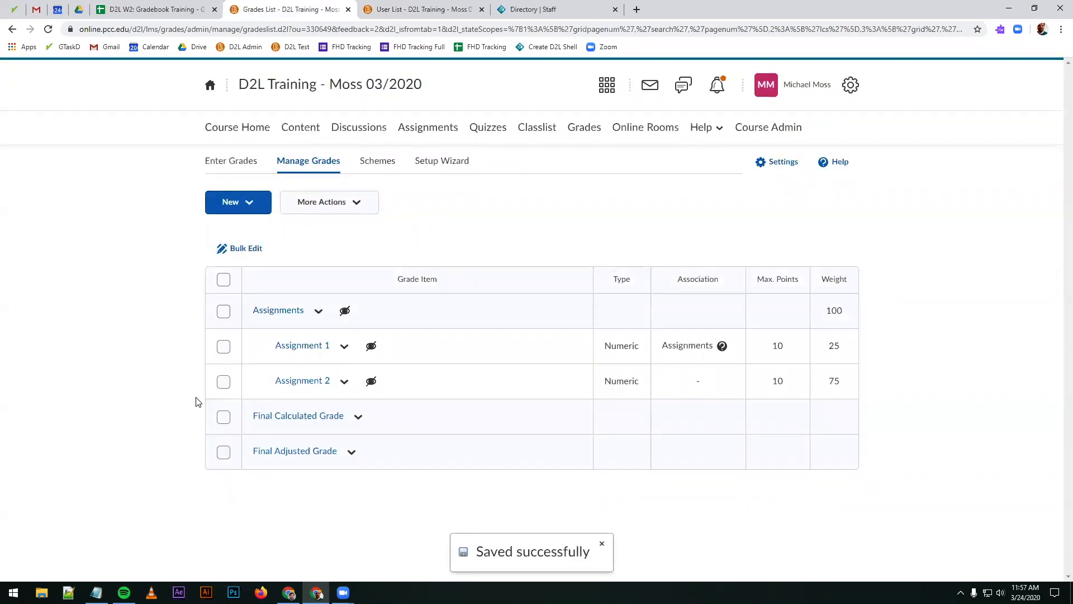
Step: Try to hide the Final Calculated Grade and Final Adjusted Grade from users with the bulk action
left_click(224, 417)
left_click(223, 452)
left_click(356, 203)
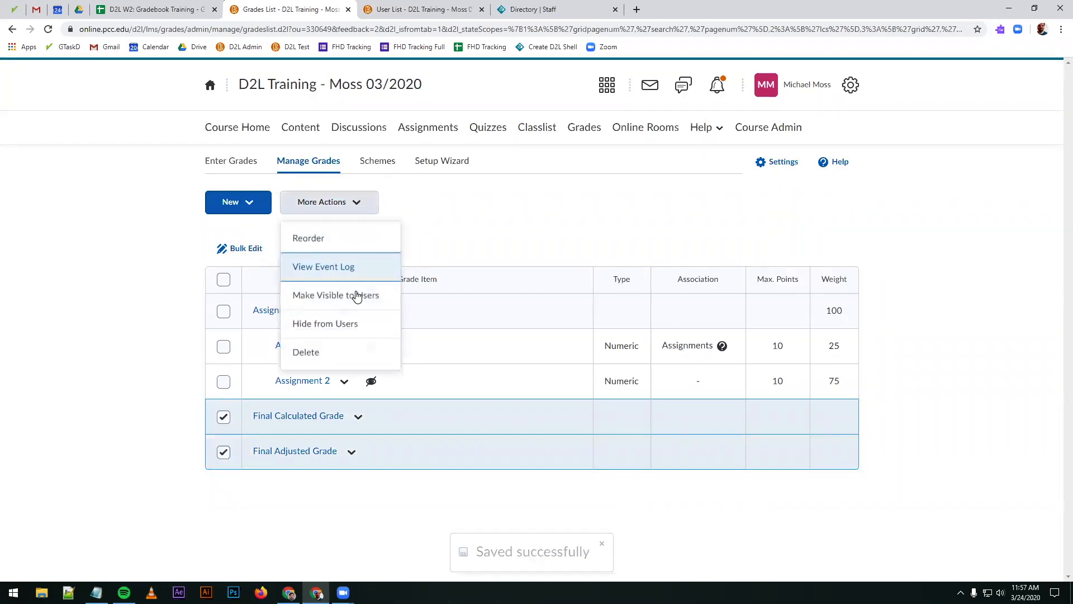
left_click(331, 319)
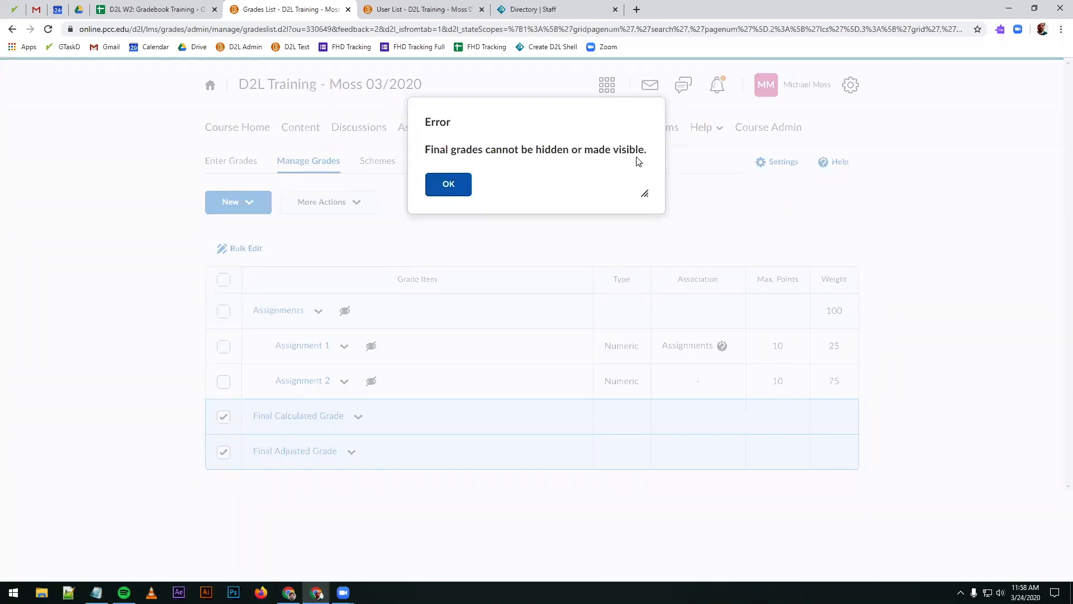
left_click(447, 184)
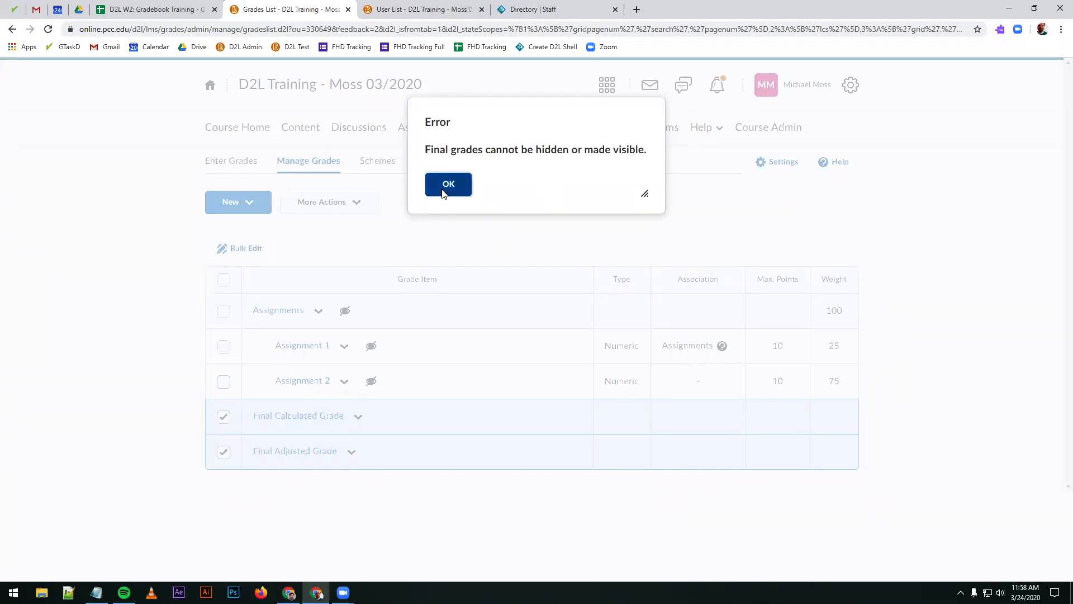
left_click(224, 417)
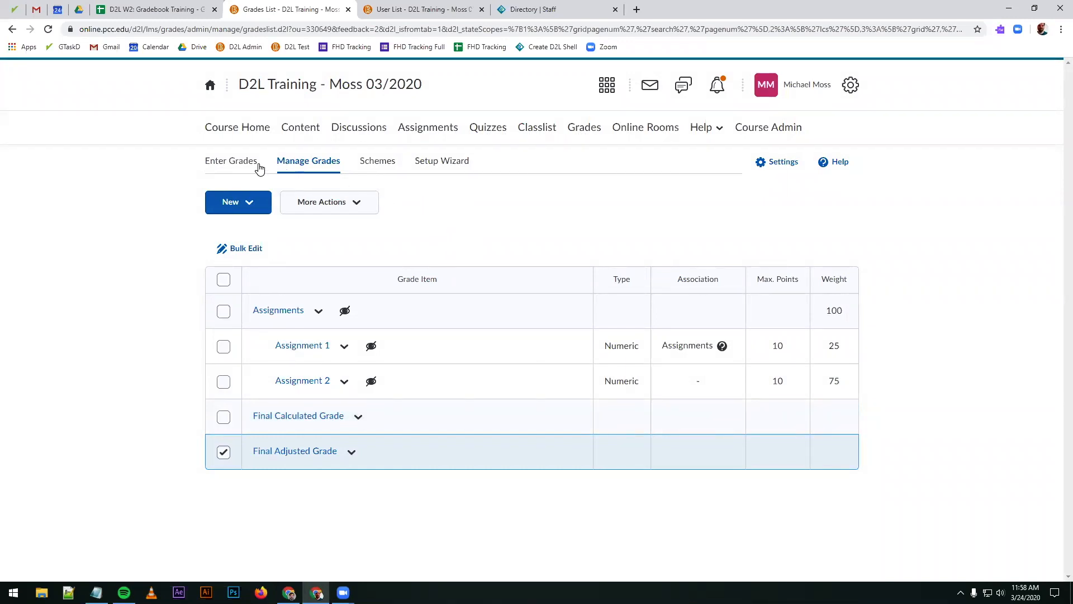
Step: Turn off automatic release of the final grade in the grade calculation options, save the change, and return to the grade book
left_click(234, 166)
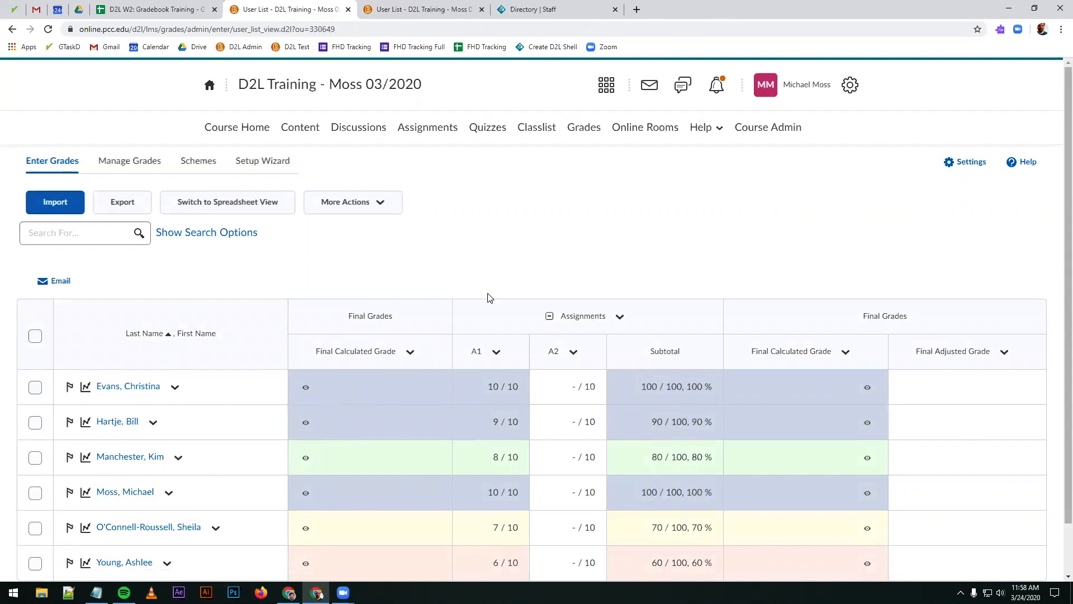
left_click(967, 162)
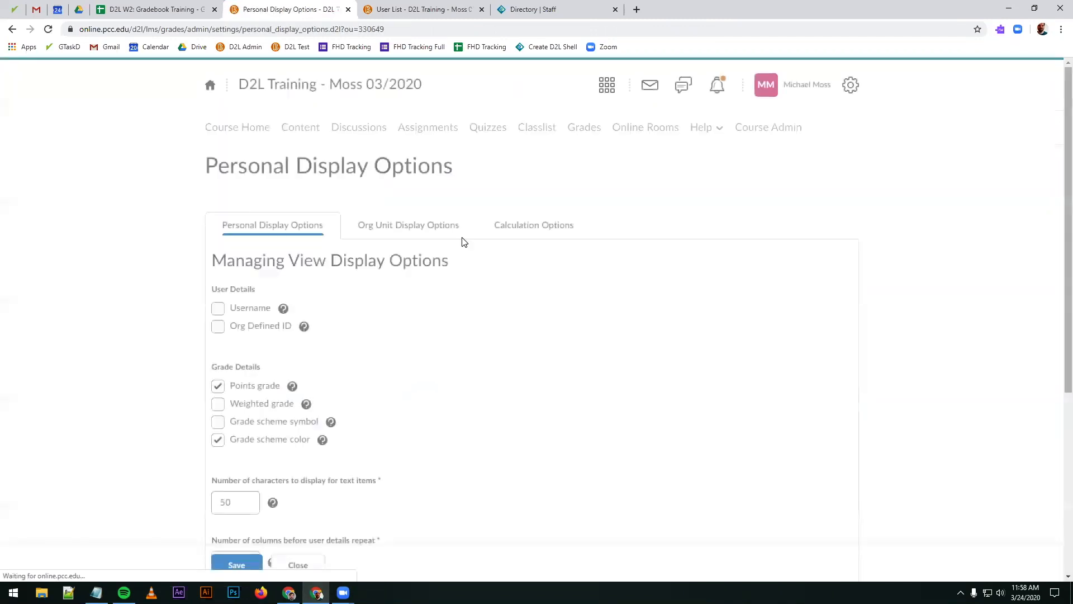
left_click(515, 230)
scroll(377, 371, "down", 8)
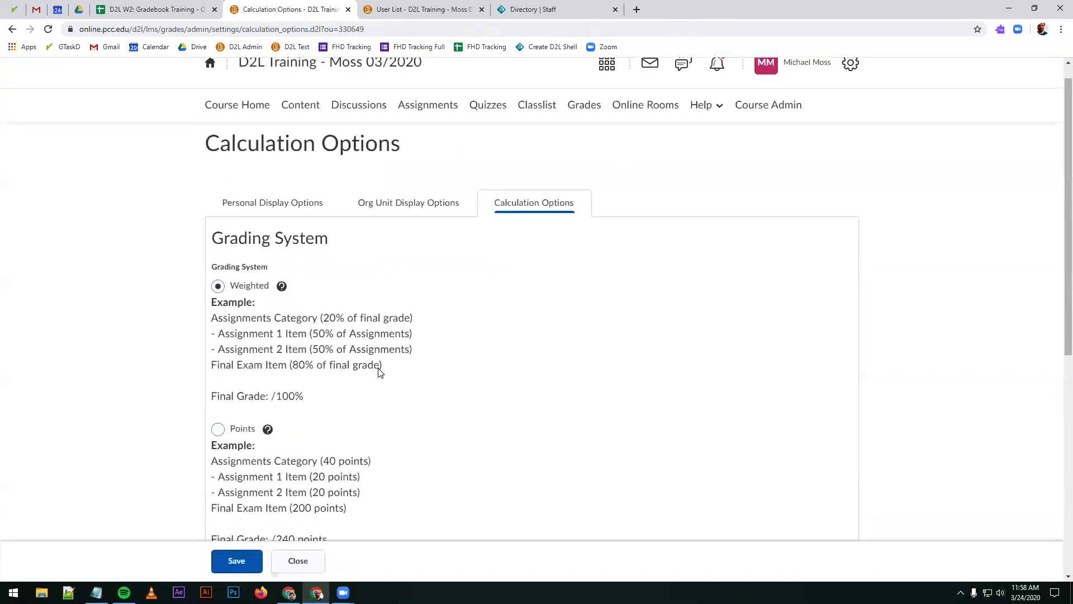
left_click_drag(246, 335, 243, 335)
left_click(219, 336)
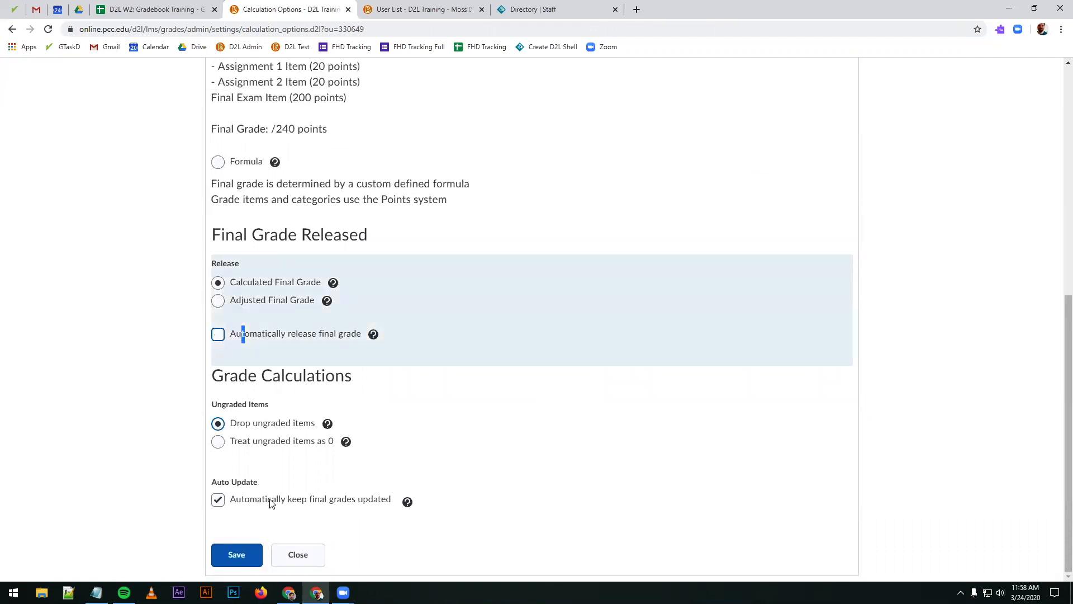
left_click(232, 554)
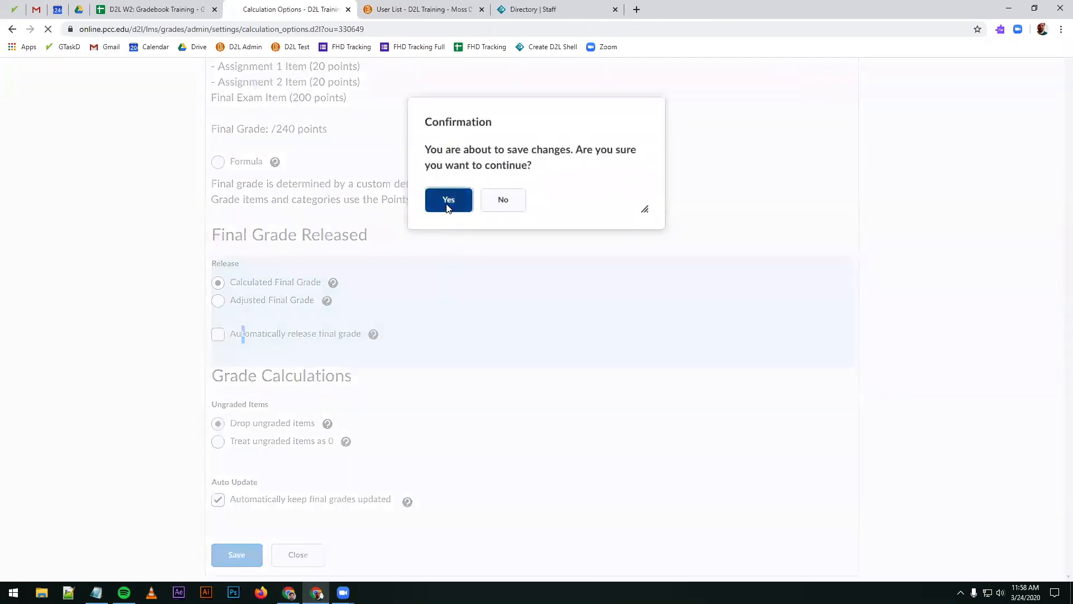
left_click(445, 199)
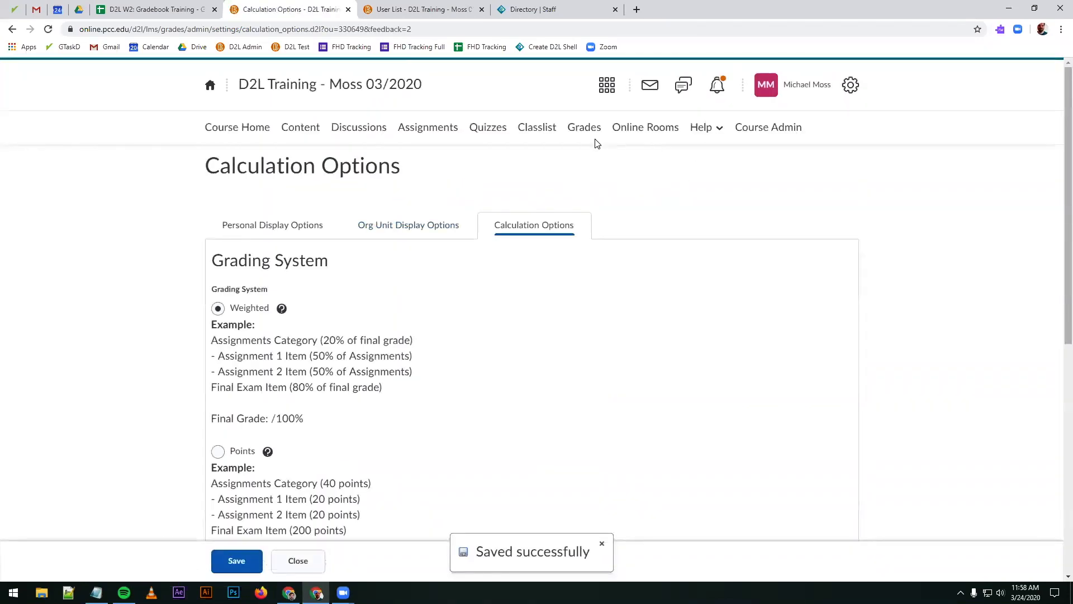
left_click(578, 131)
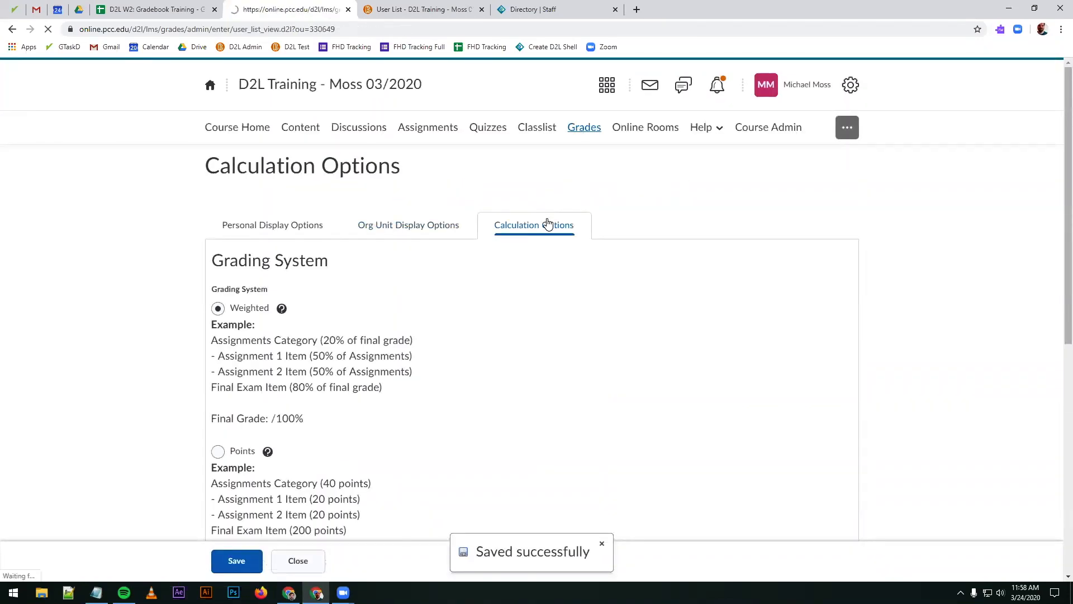